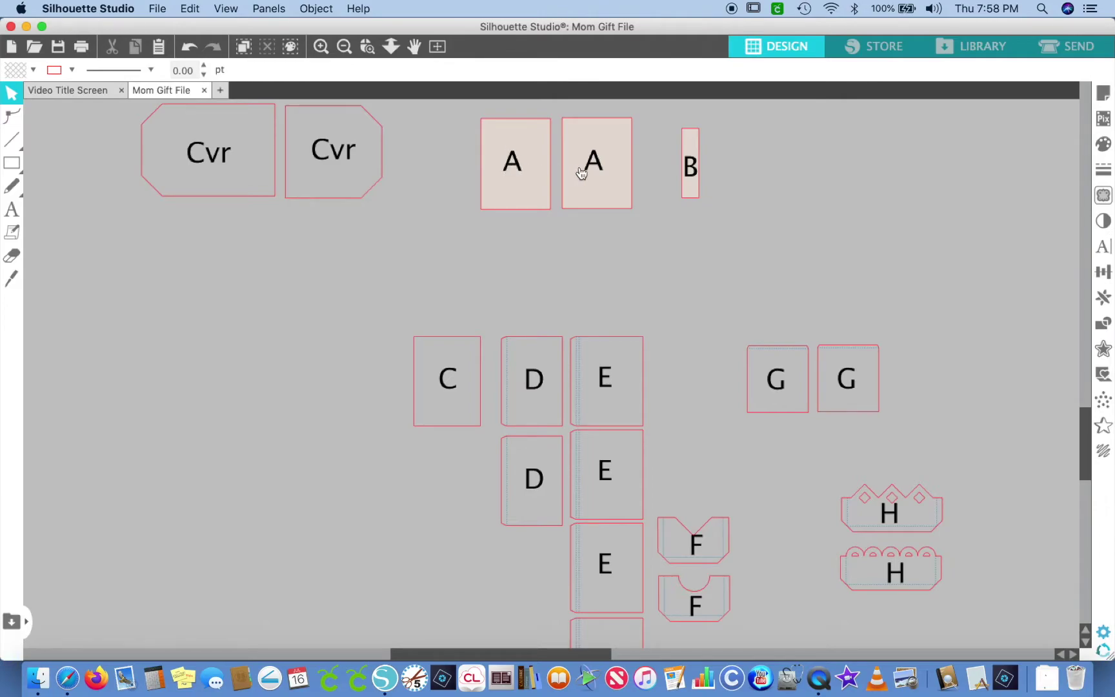
scroll(490, 268, "down", 2)
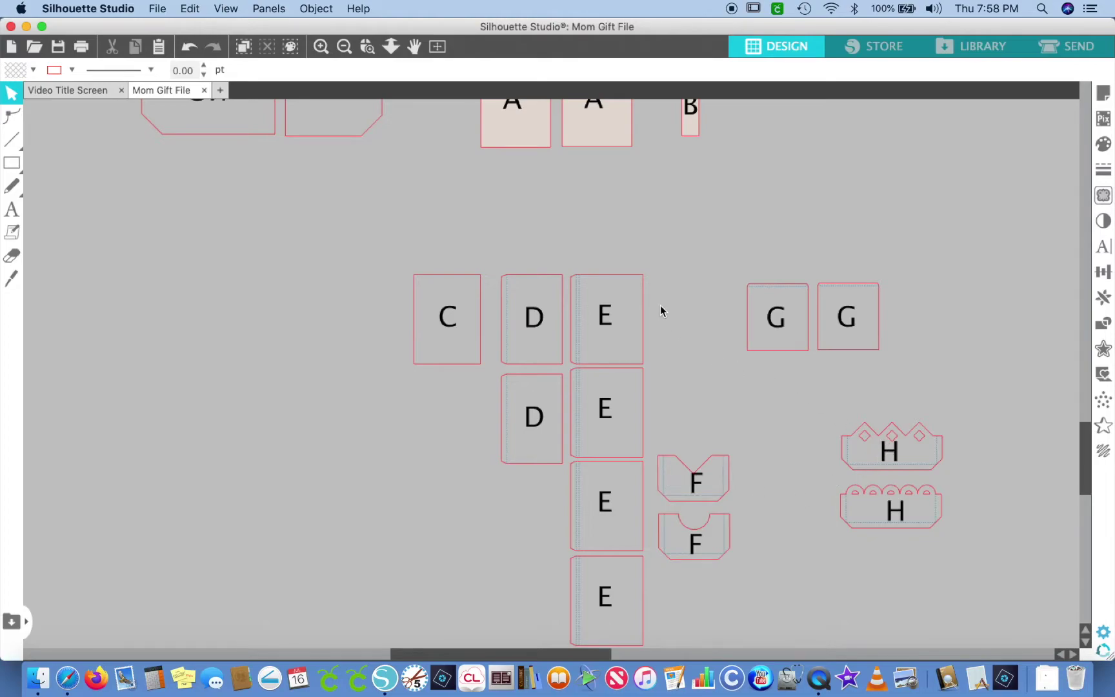
scroll(659, 311, "down", 3)
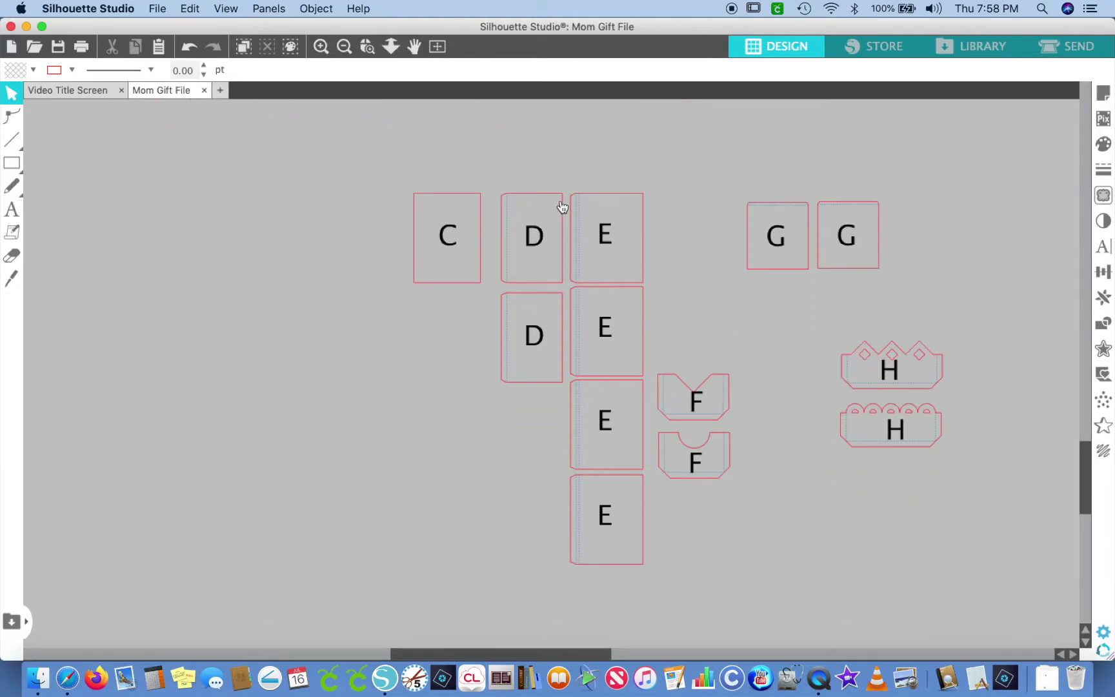
scroll(530, 301, "up", 6)
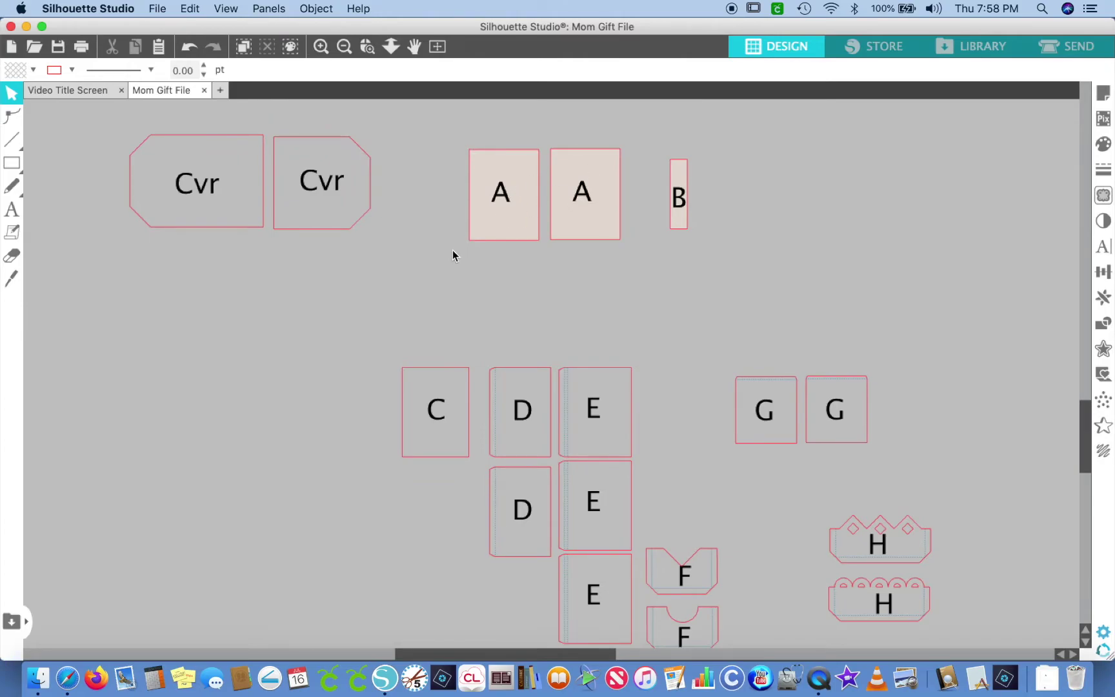
left_click(343, 49)
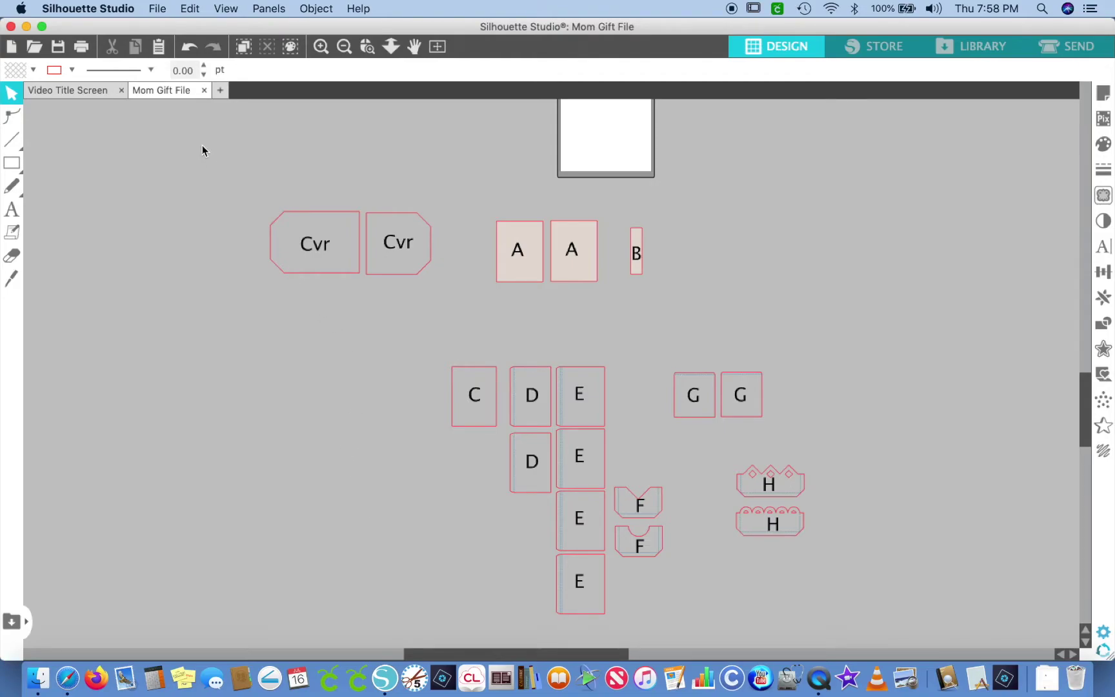
left_click(159, 11)
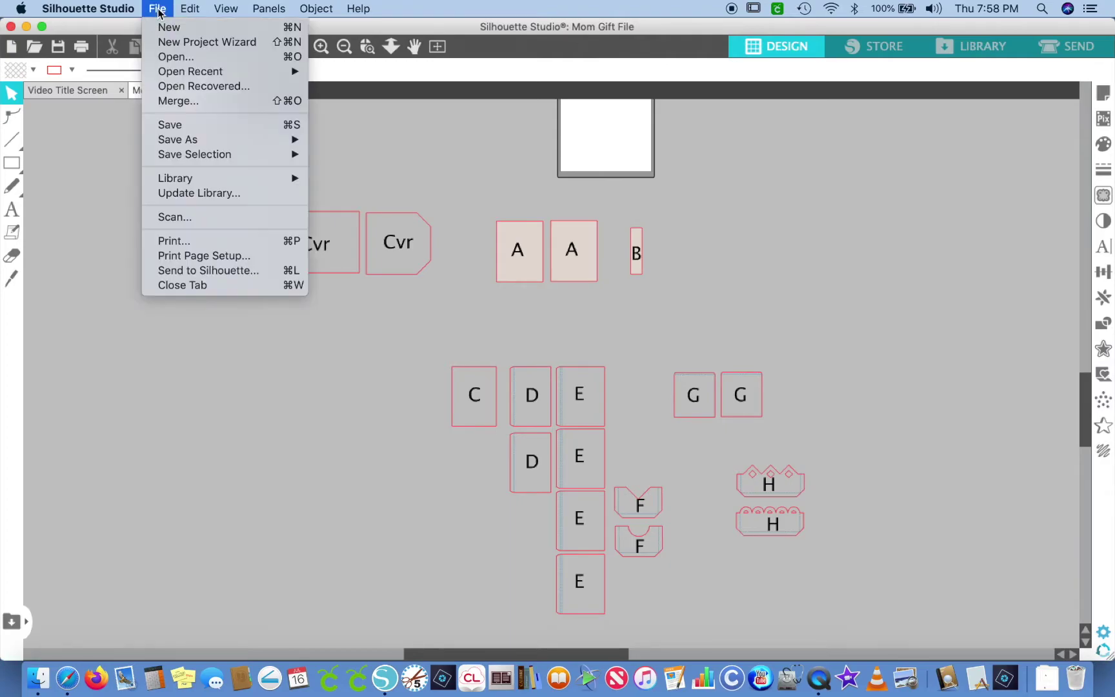
mouse_move(187, 141)
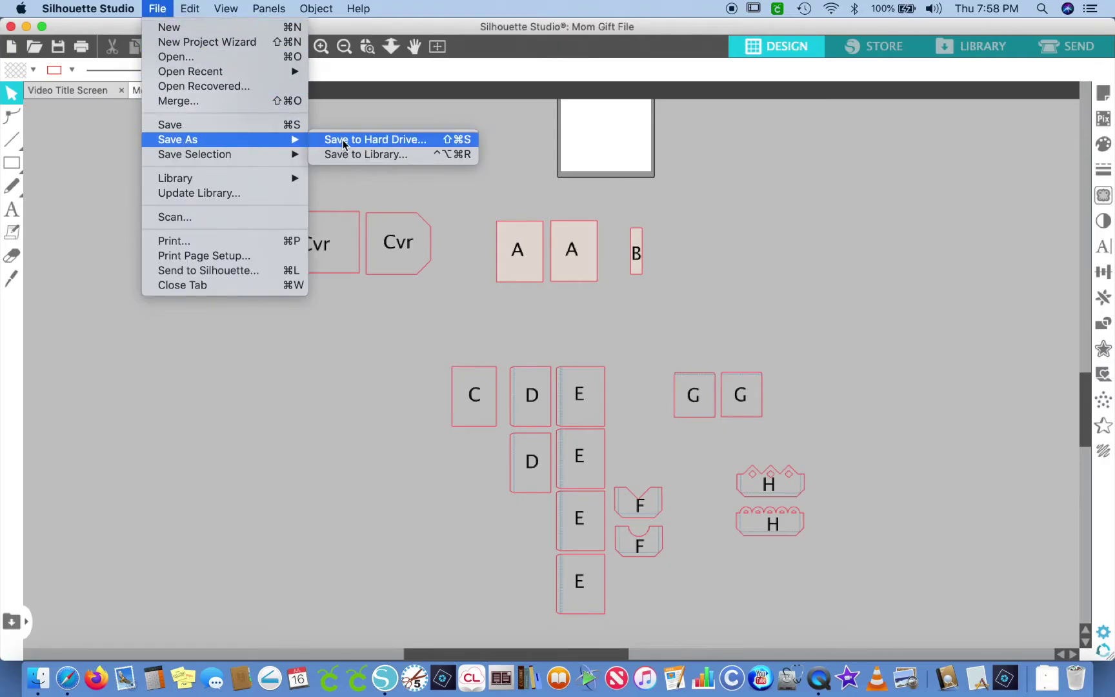
left_click(374, 140)
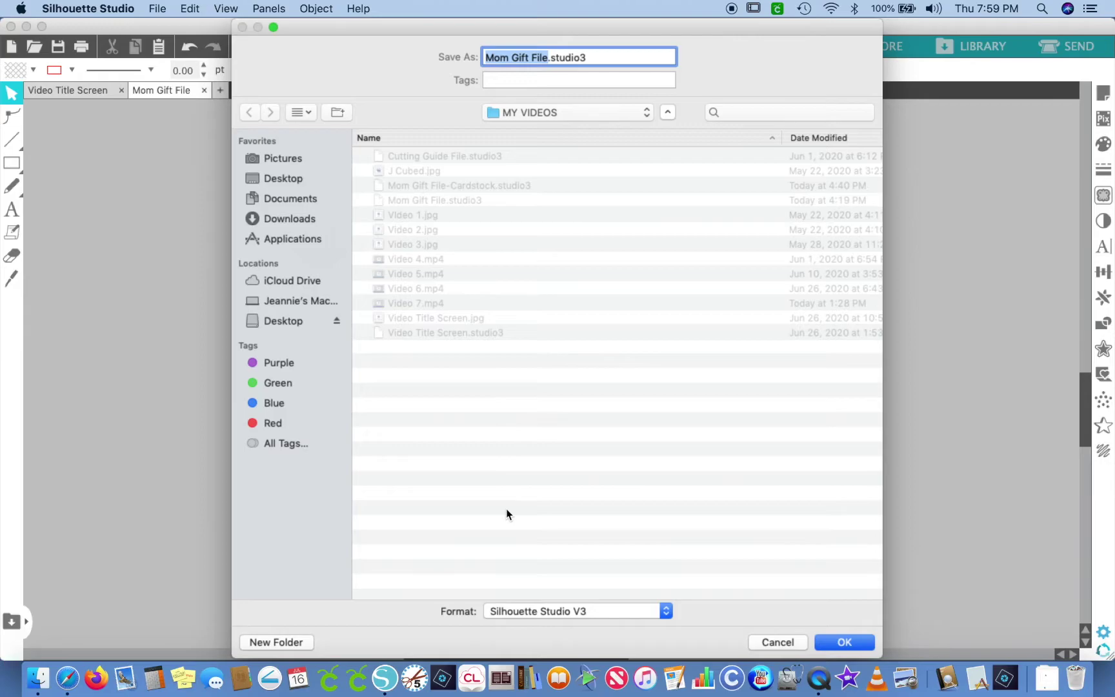
left_click(755, 642)
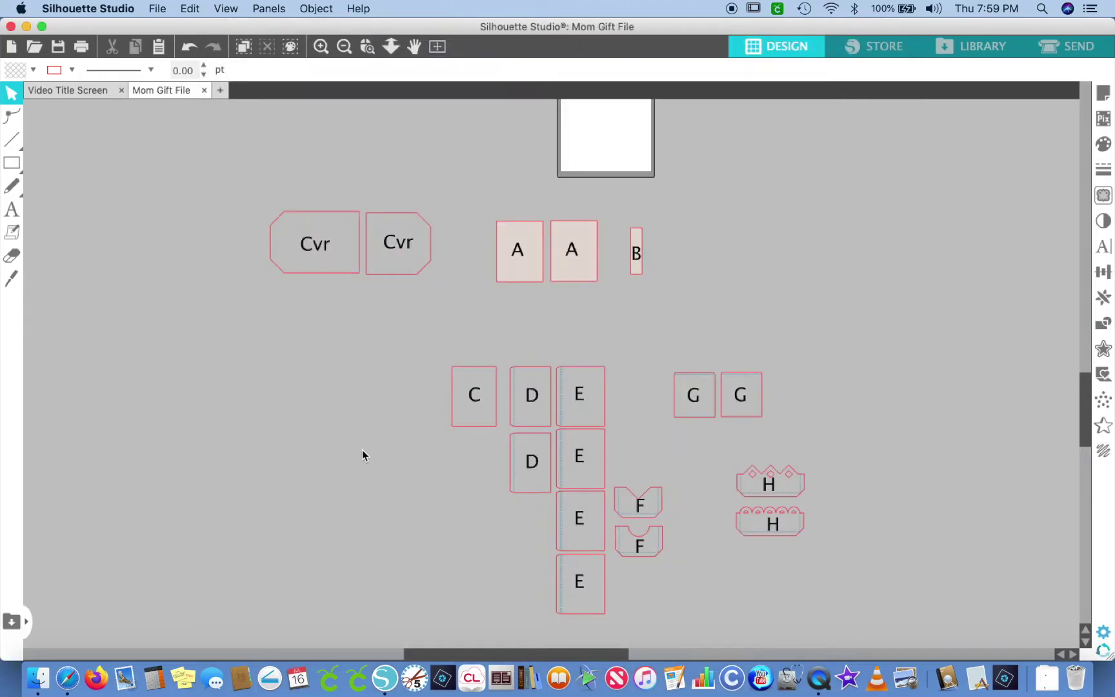
- Save a copy of the design to the hard drive as "Cricut Cardstocl" in the MY VIDEOS folder, in Silhouette Studio V3 format
left_click(155, 9)
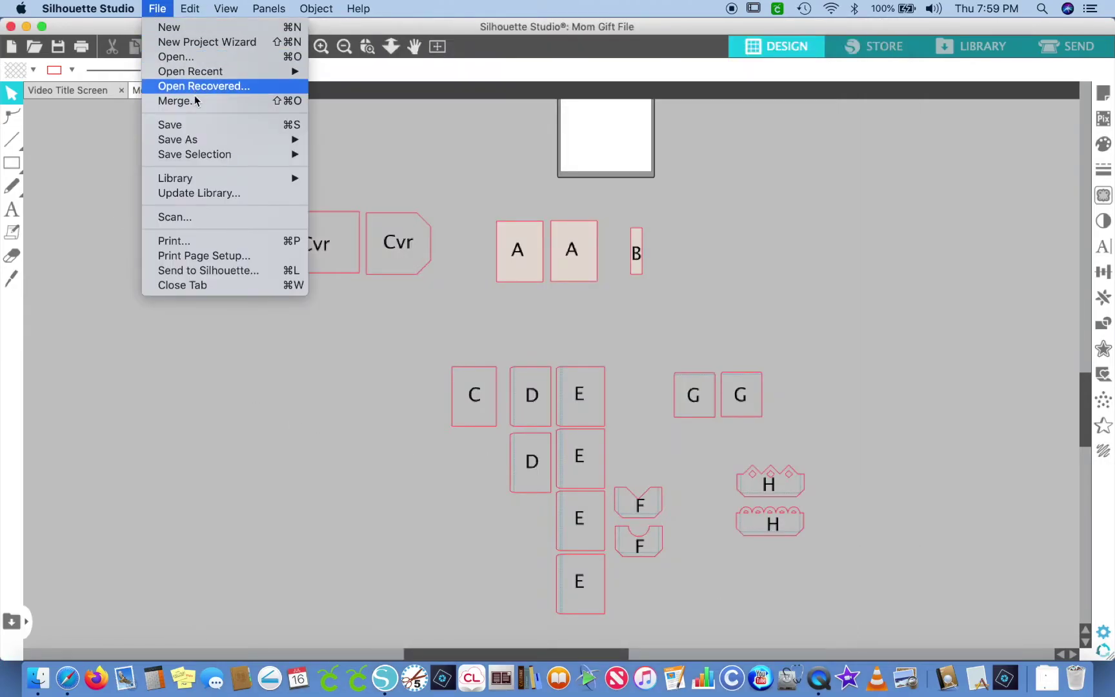
mouse_move(200, 142)
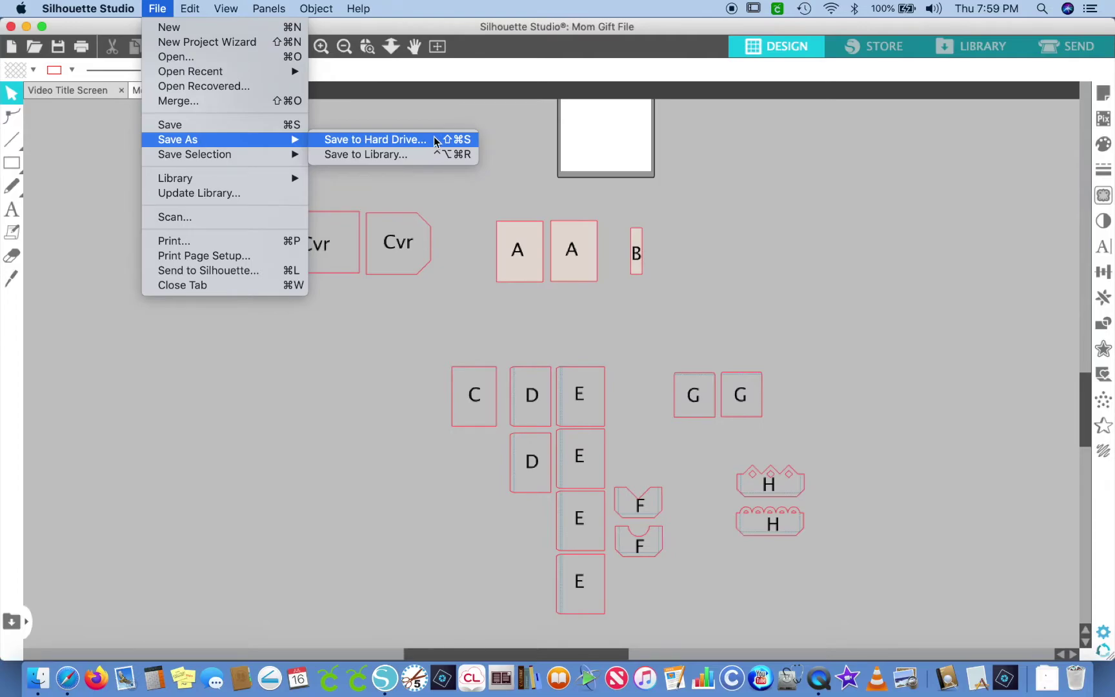
left_click(435, 139)
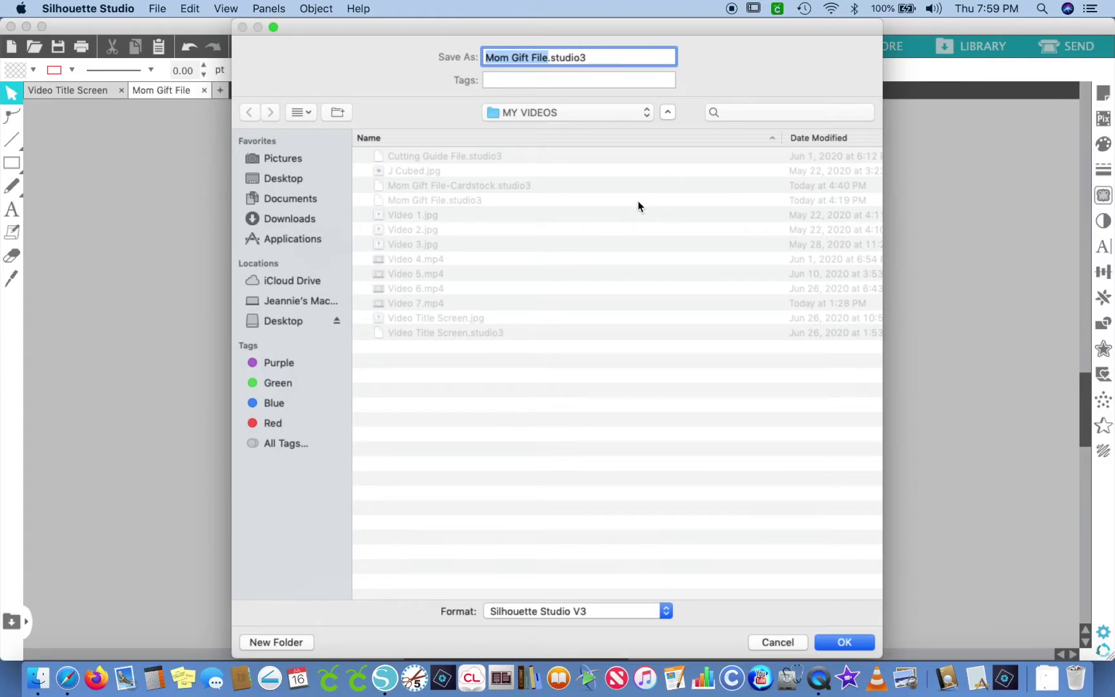
key("BackSpace")
type("Cricut")
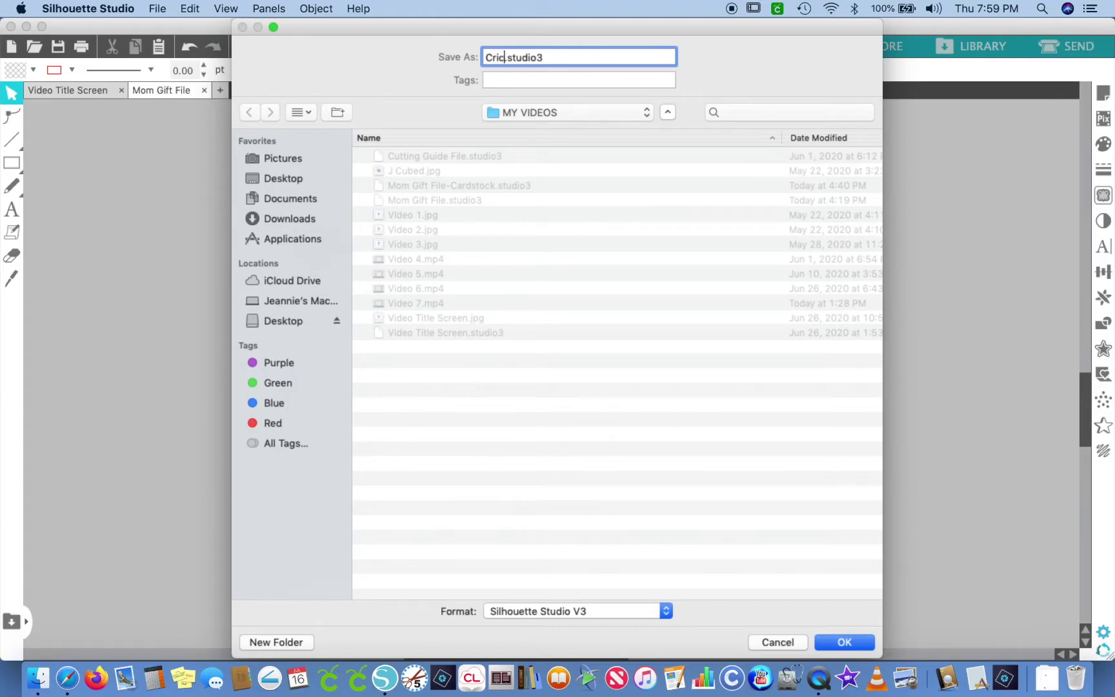
type(" Cardstock")
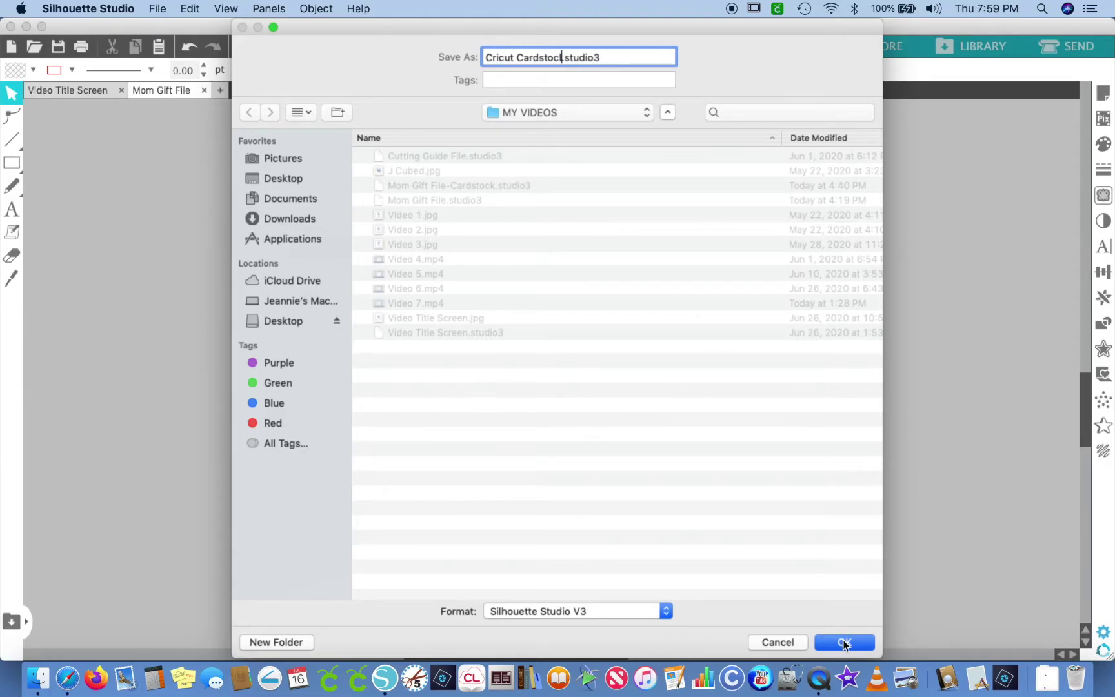
left_click(844, 642)
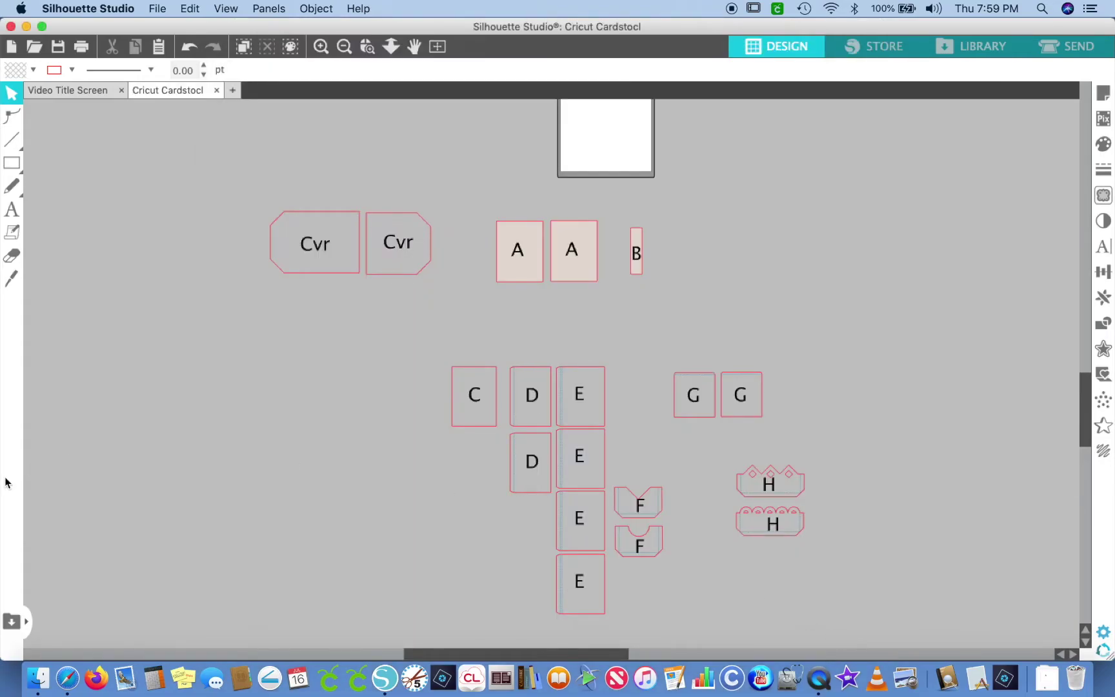
- Switch to Safari and open the bookmarked SVG Convert page for converting Studio files to SVG
left_click(67, 679)
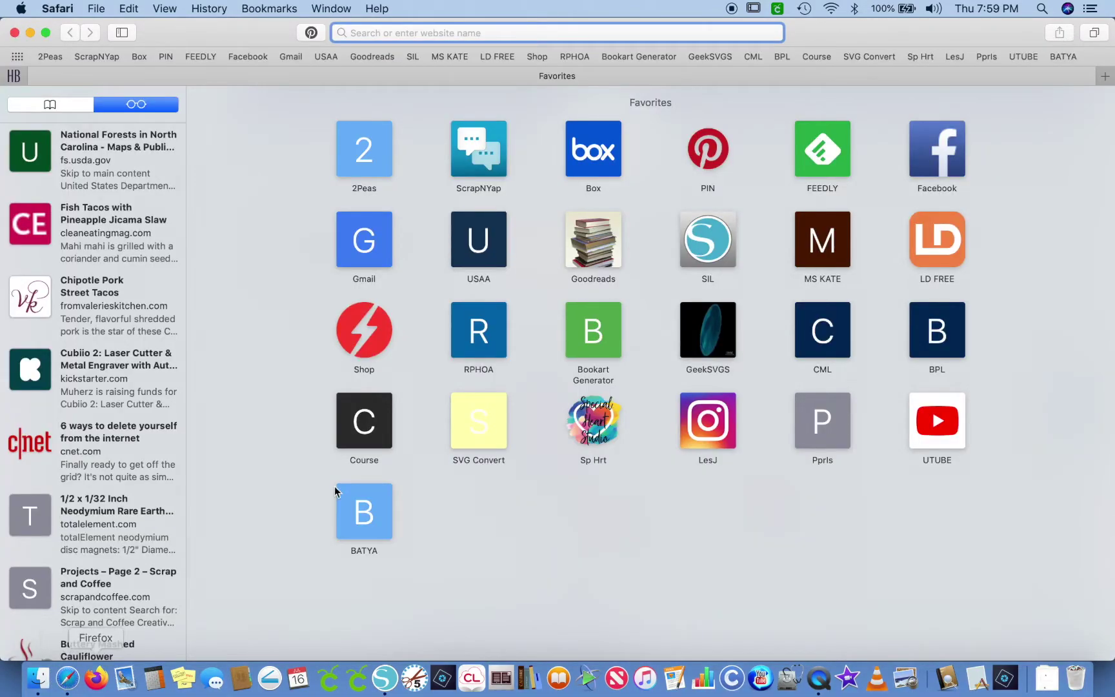
left_click(487, 416)
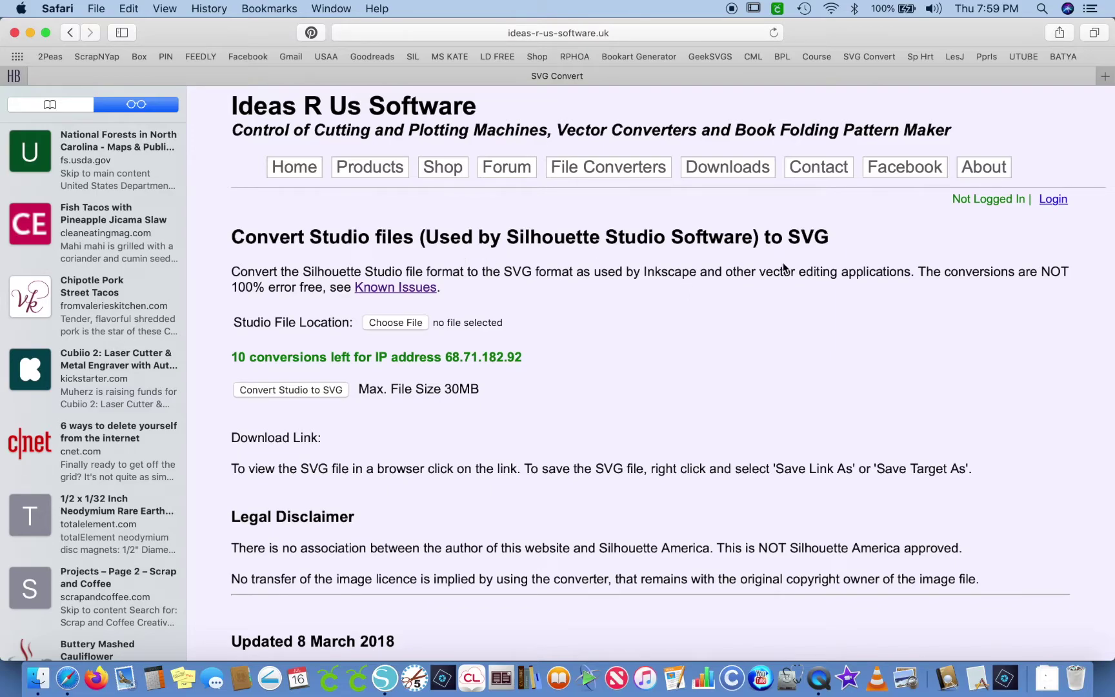
scroll(735, 364, "down", 3)
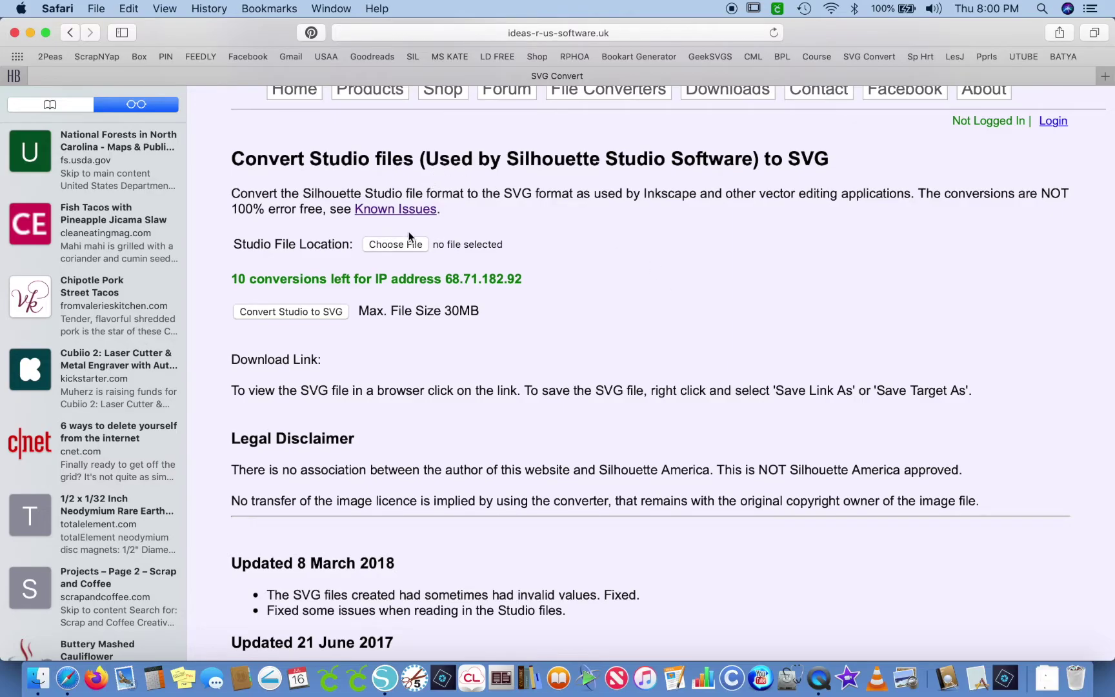
- Choose Cricut Cardstocl.studio3 from the external Desktop drive's MY VIDEOS folder as the Studio file to convert
left_click(396, 243)
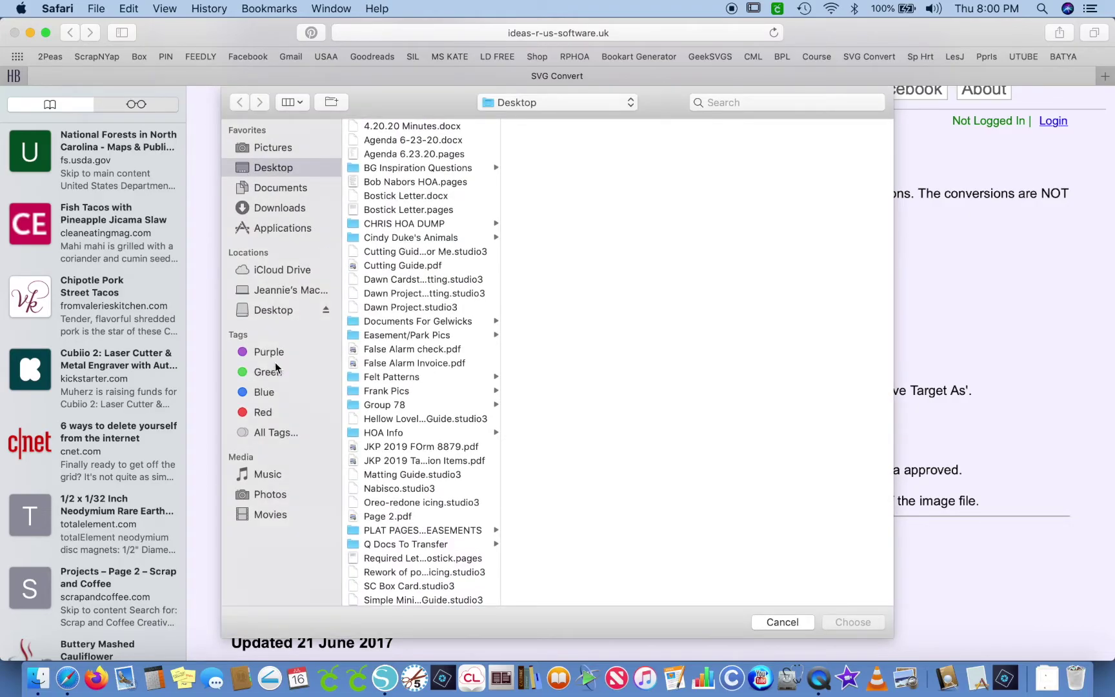
left_click(282, 313)
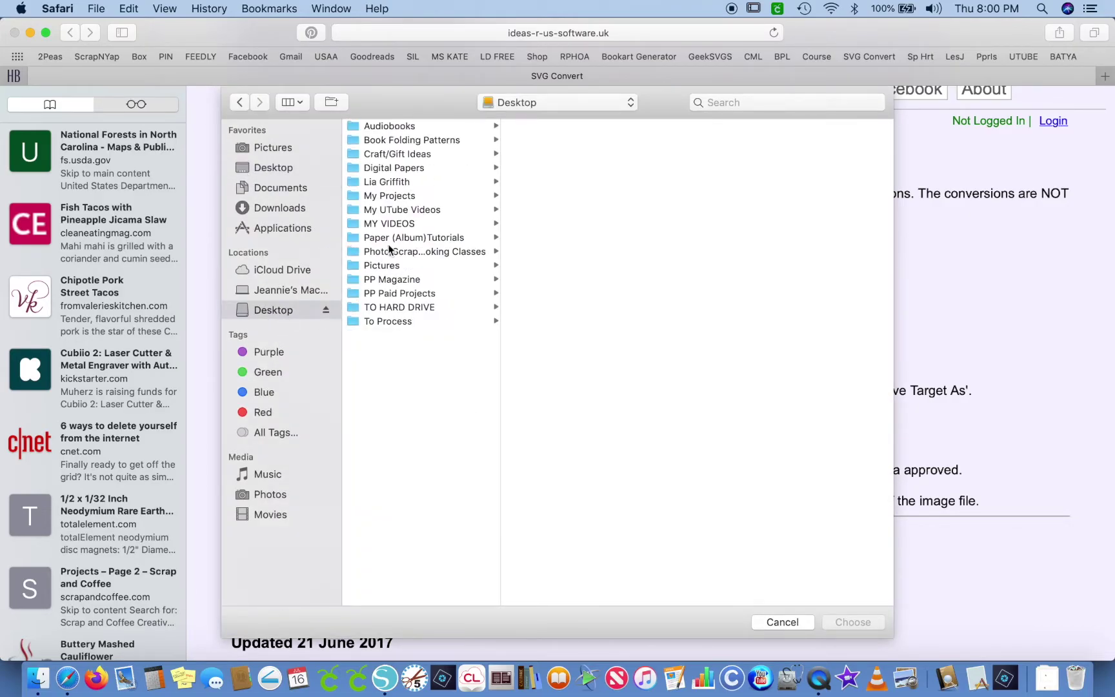
left_click(403, 224)
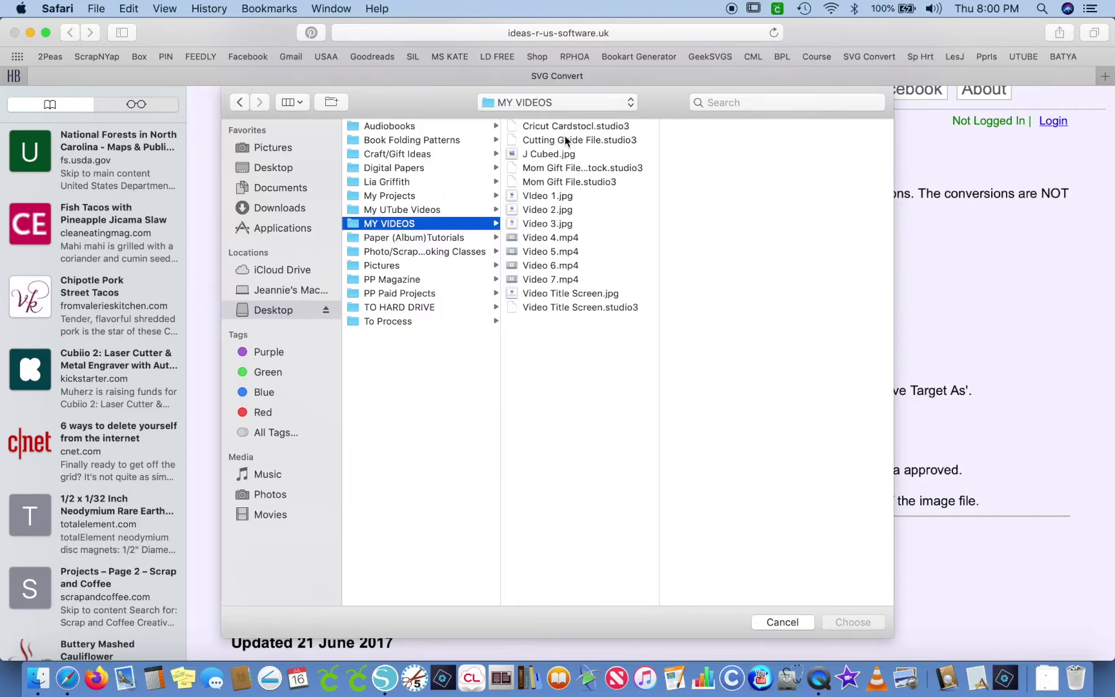
left_click(578, 126)
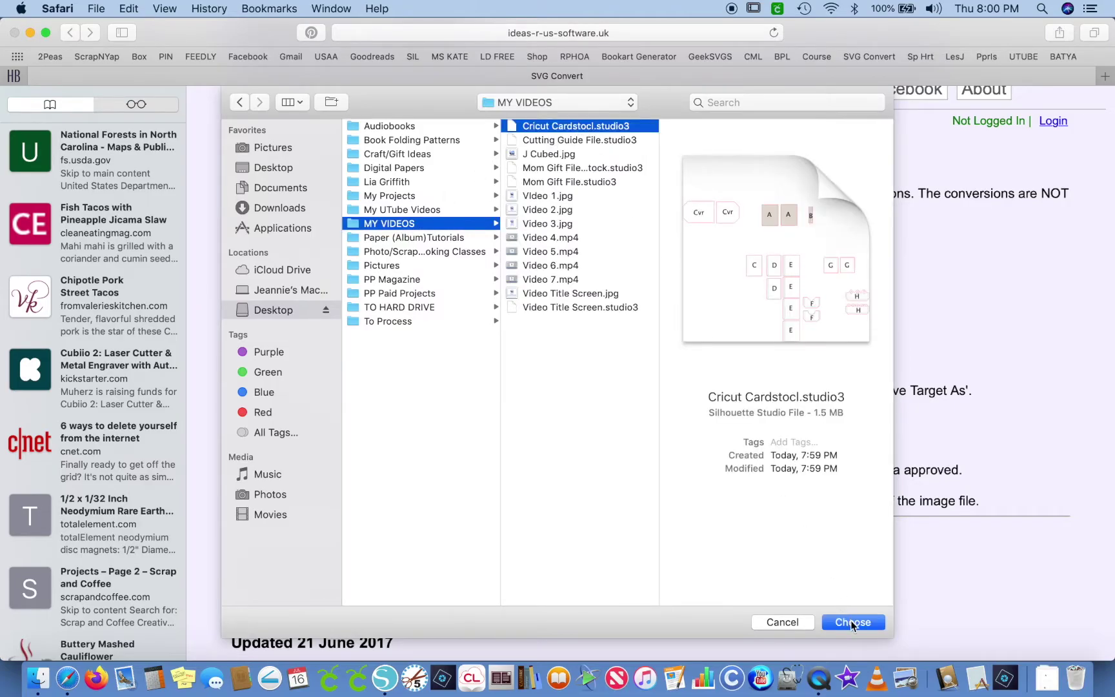
left_click(852, 621)
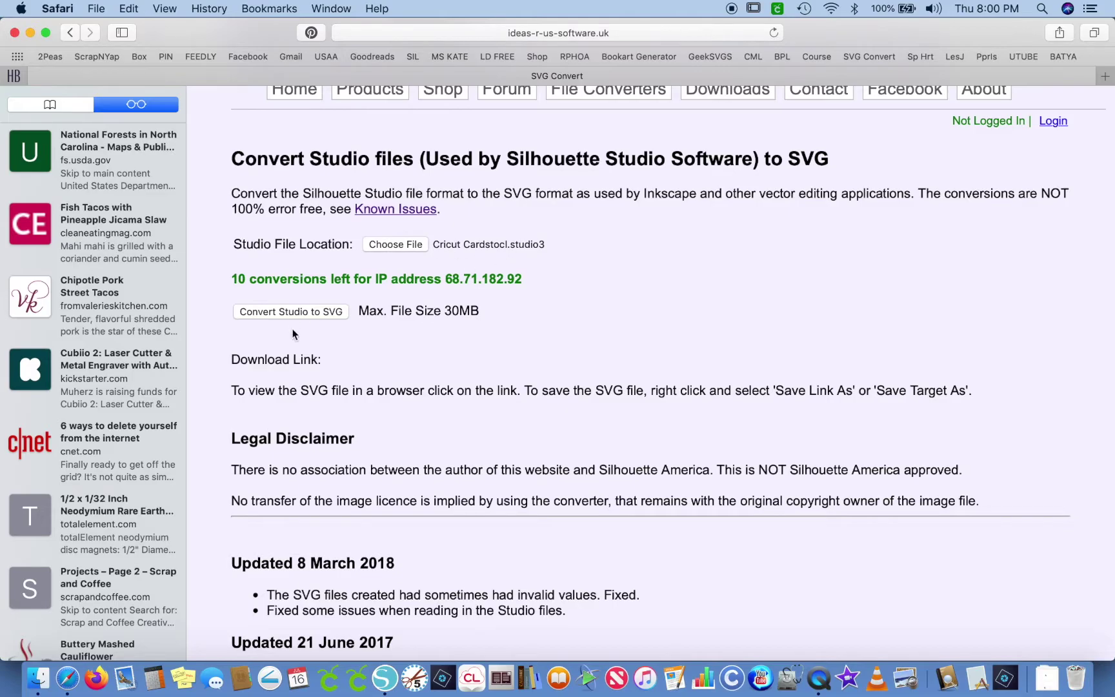
- Convert the Studio file to SVG, download the linked result, and check for it among the downloads
left_click(297, 312)
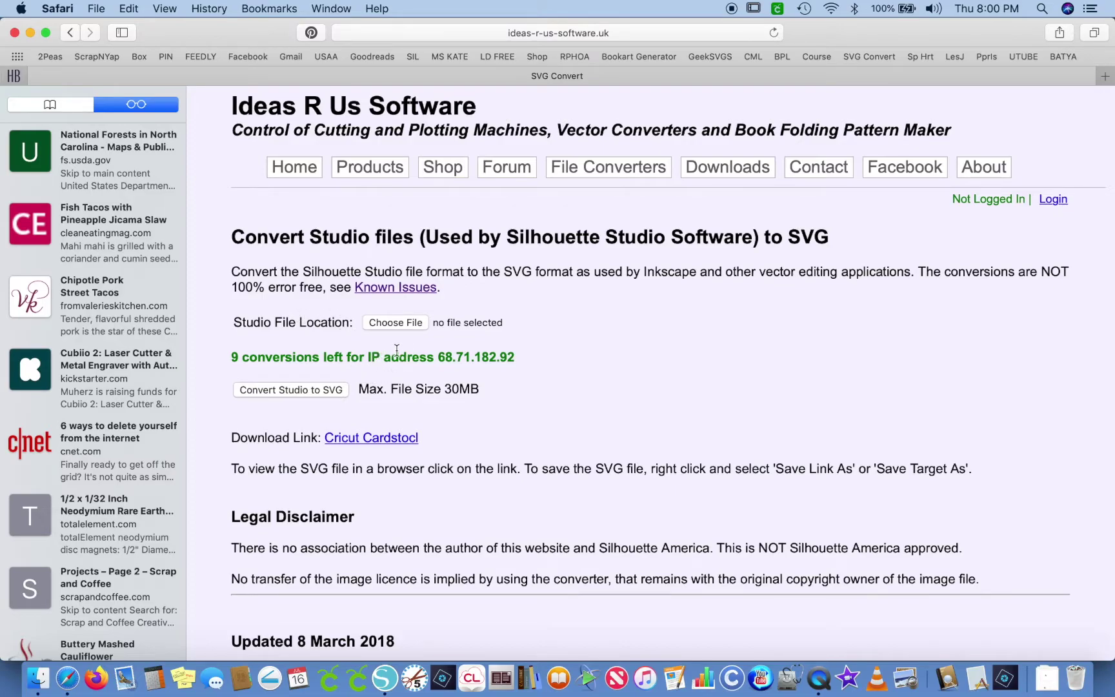
right_click(390, 438)
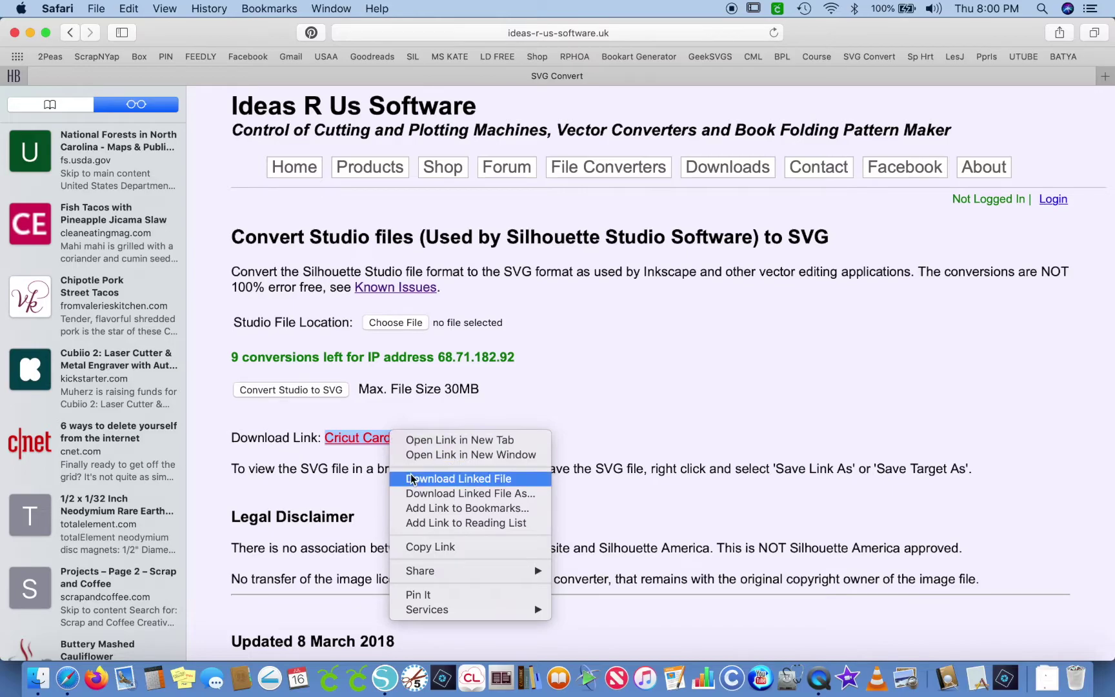
left_click(411, 479)
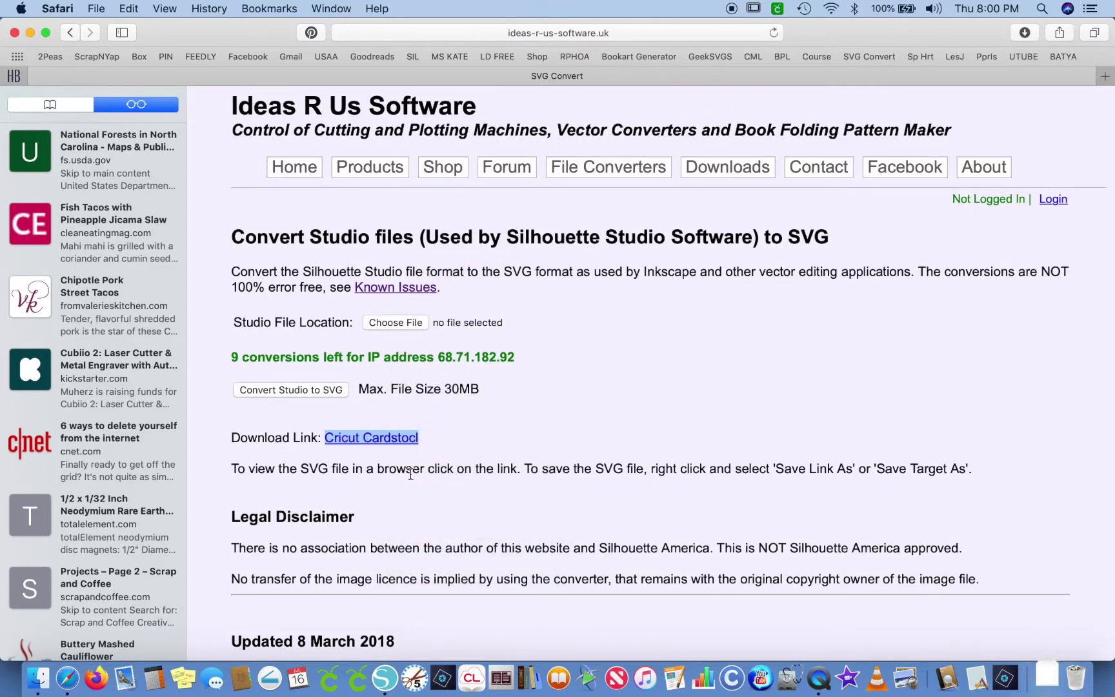
left_click(1050, 681)
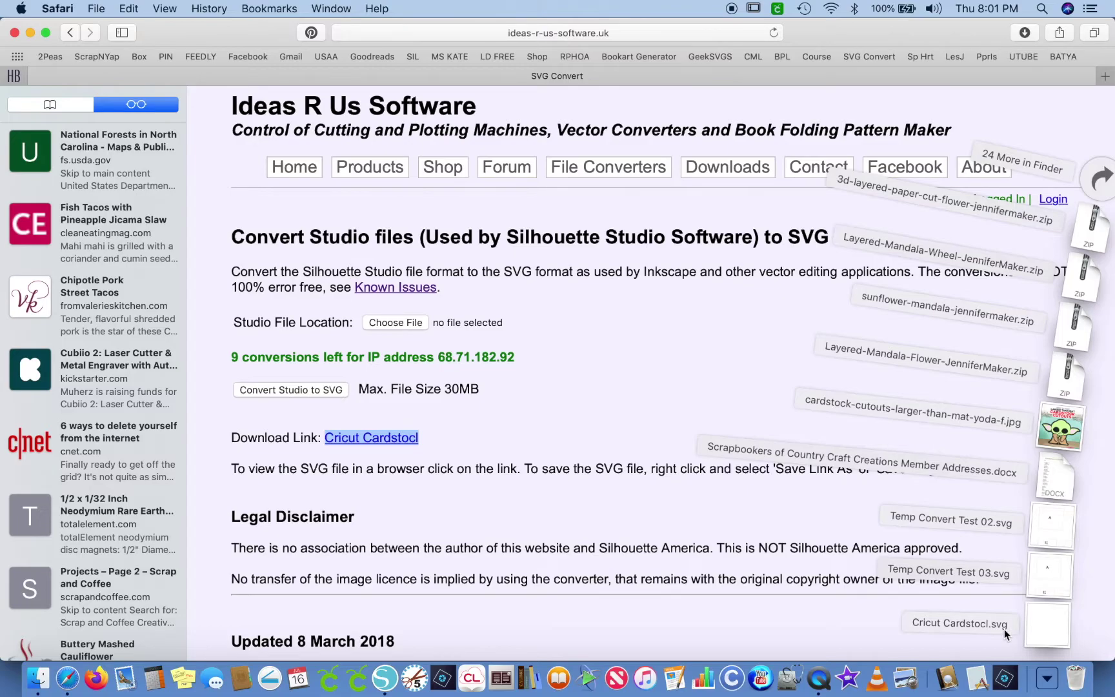
left_click(172, 39)
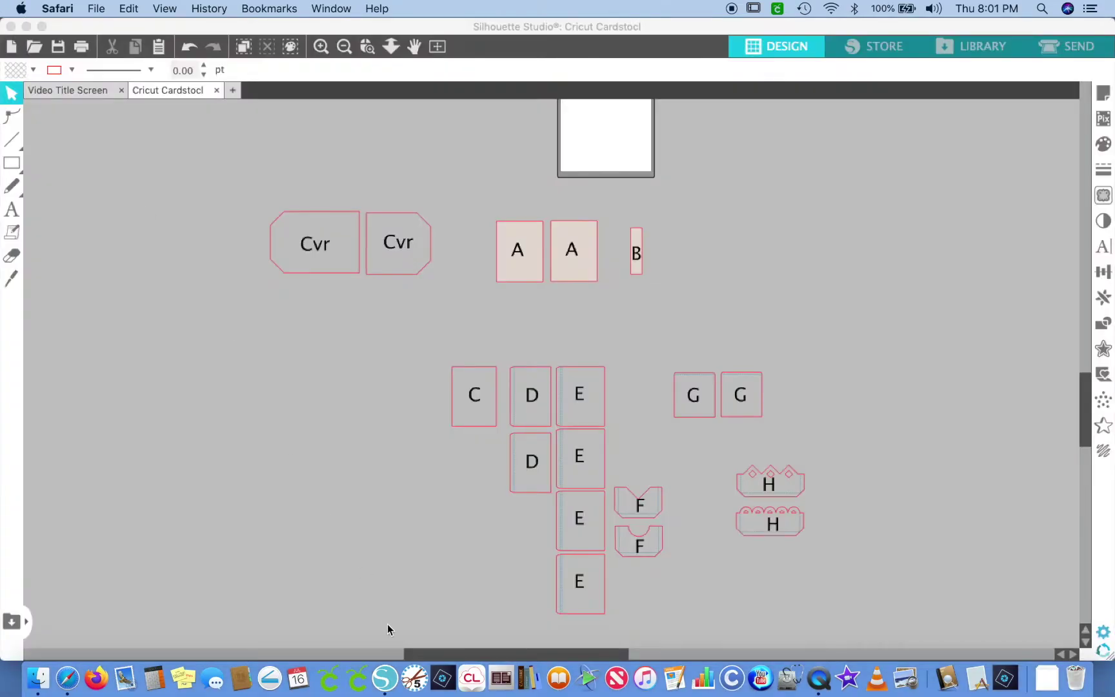
- Switch to Cricut Design Space, start a new project and load the downloaded Cricut Cardstocl.svg as an image upload
left_click(354, 691)
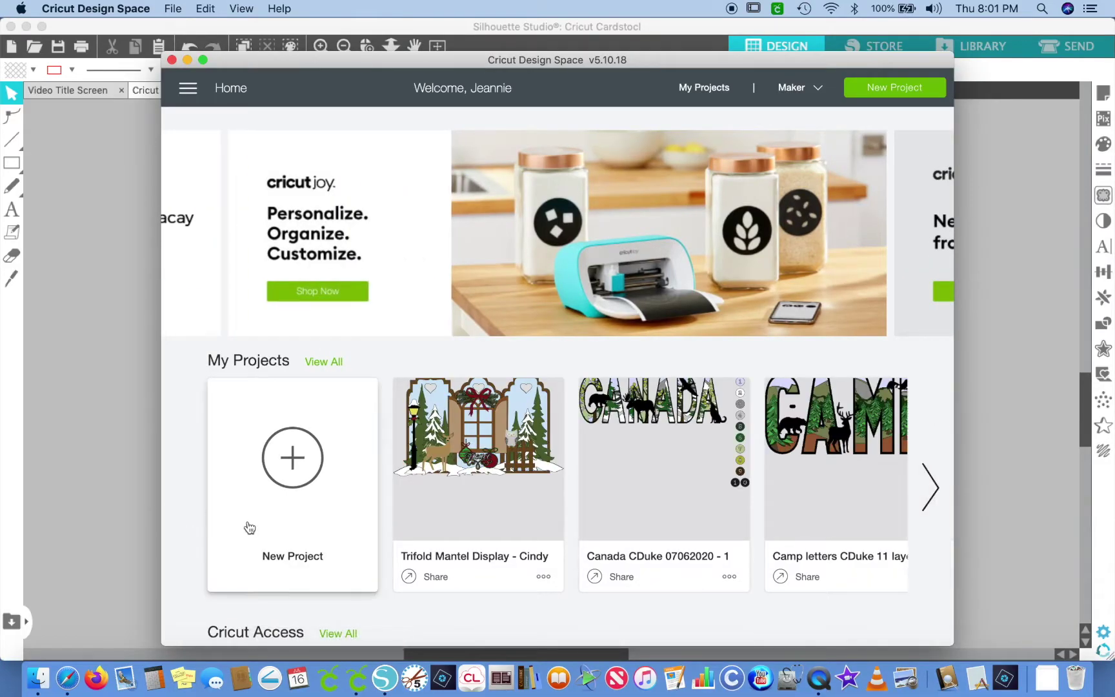
left_click(273, 479)
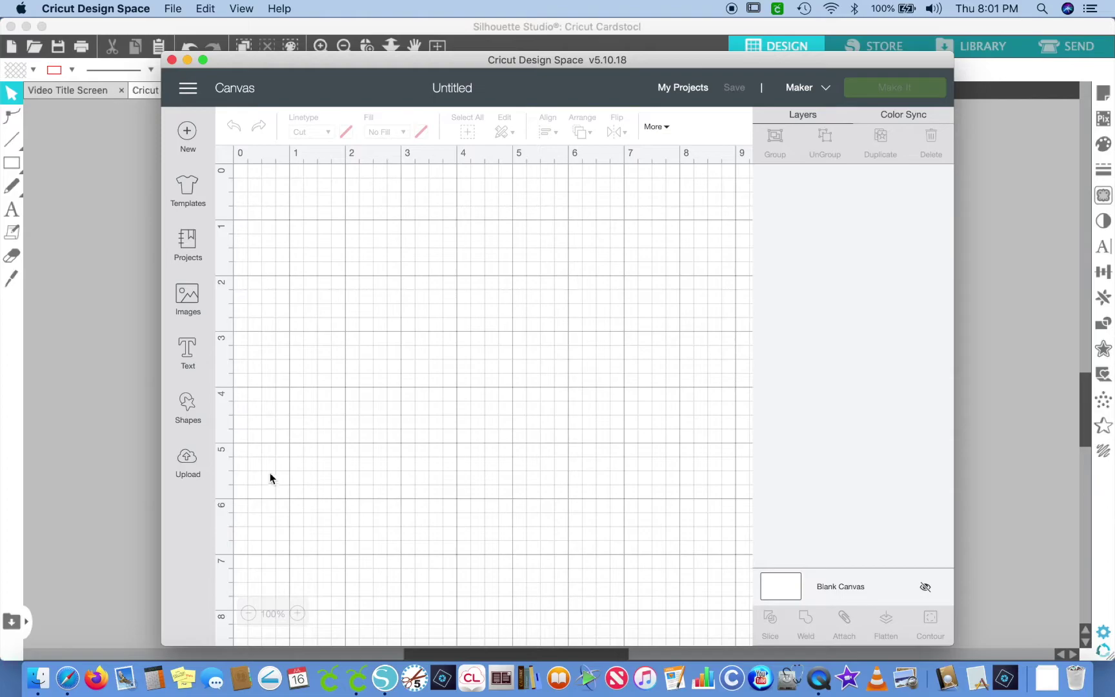
left_click(187, 458)
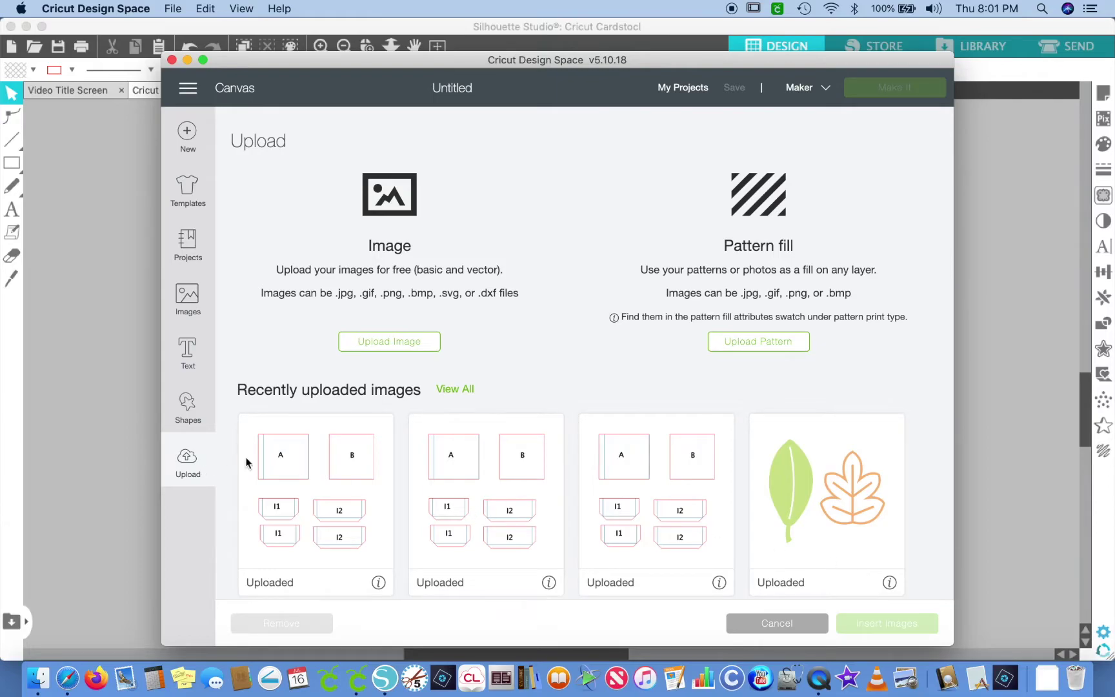
left_click(391, 342)
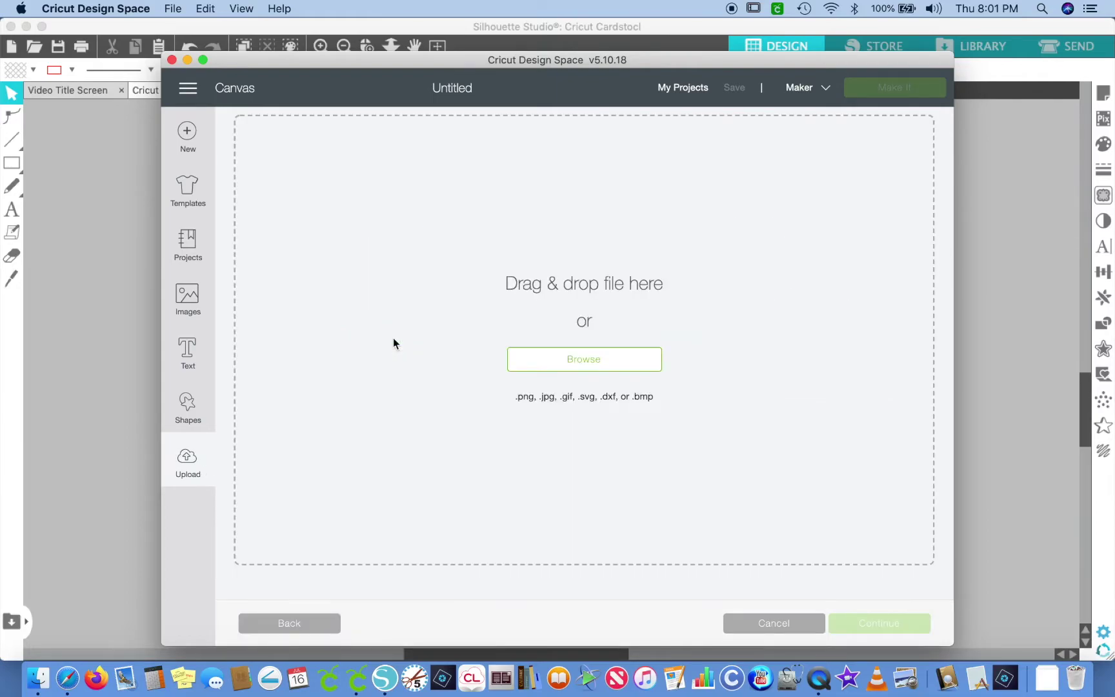
left_click(1040, 677)
left_click_drag(1045, 622, 553, 337)
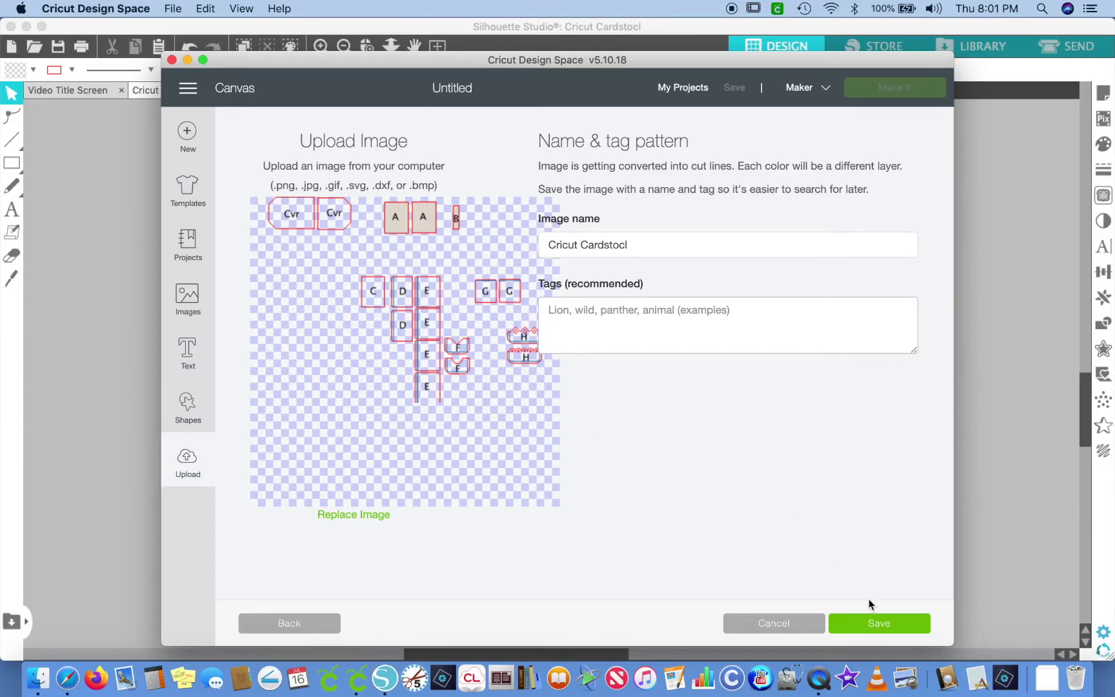
- Name the uploaded image "Cricut Cardstock", tag it "Mini Album, CCC" and save it
left_click(635, 245)
key("BackSpace")
type("k")
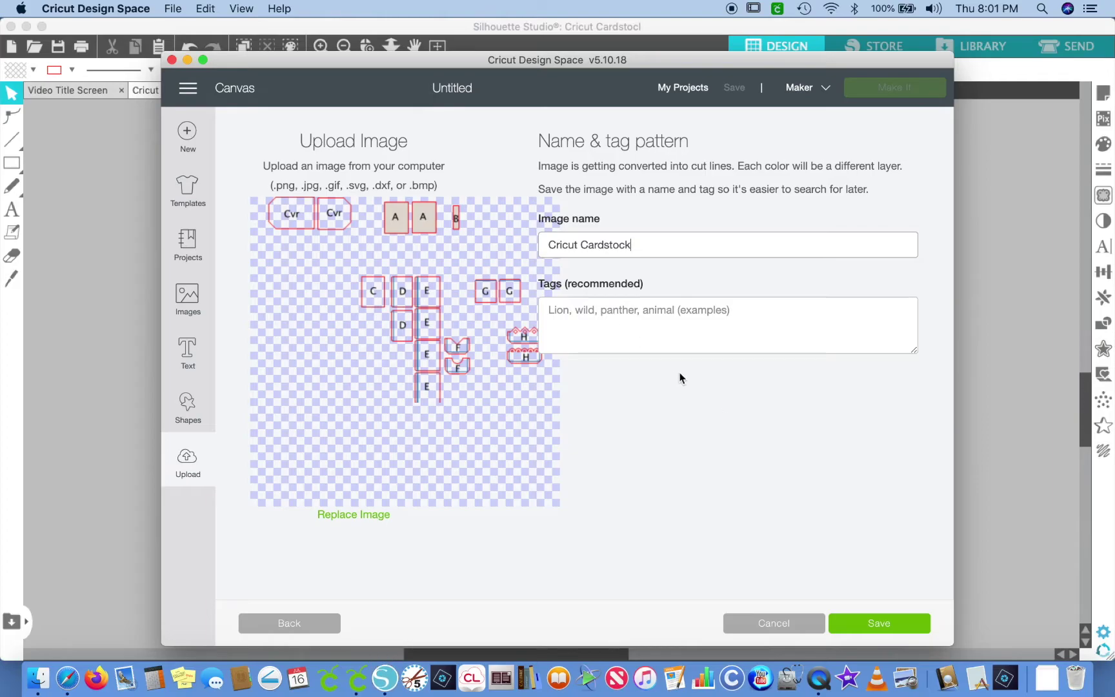
type("Mini Album")
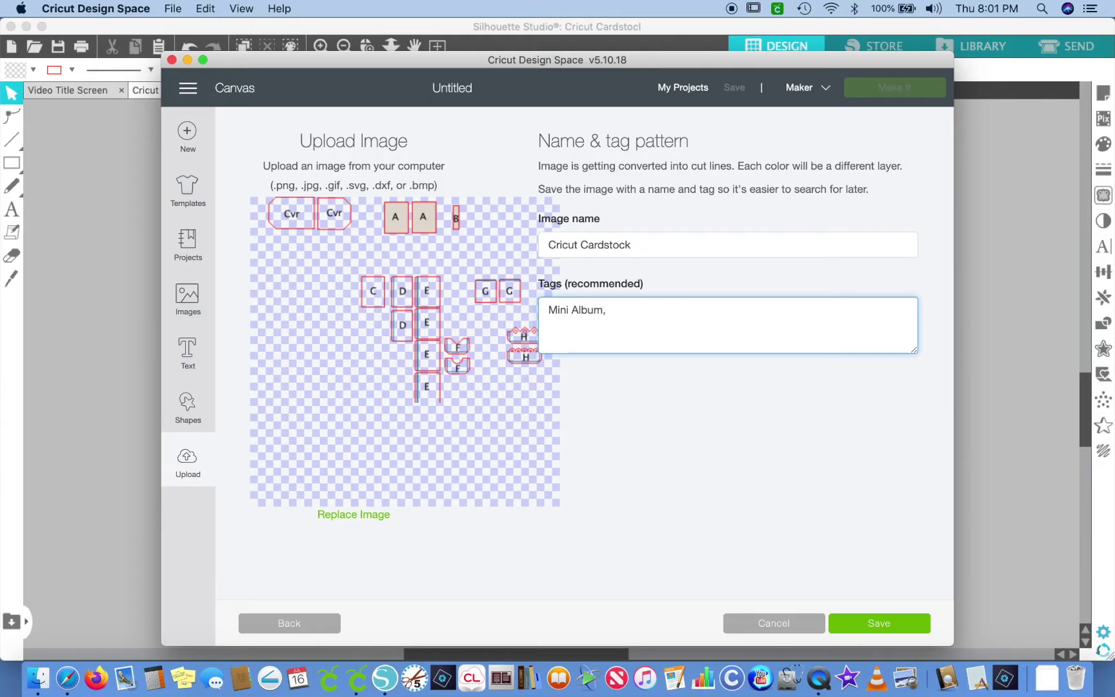
type(", CCC")
left_click(867, 629)
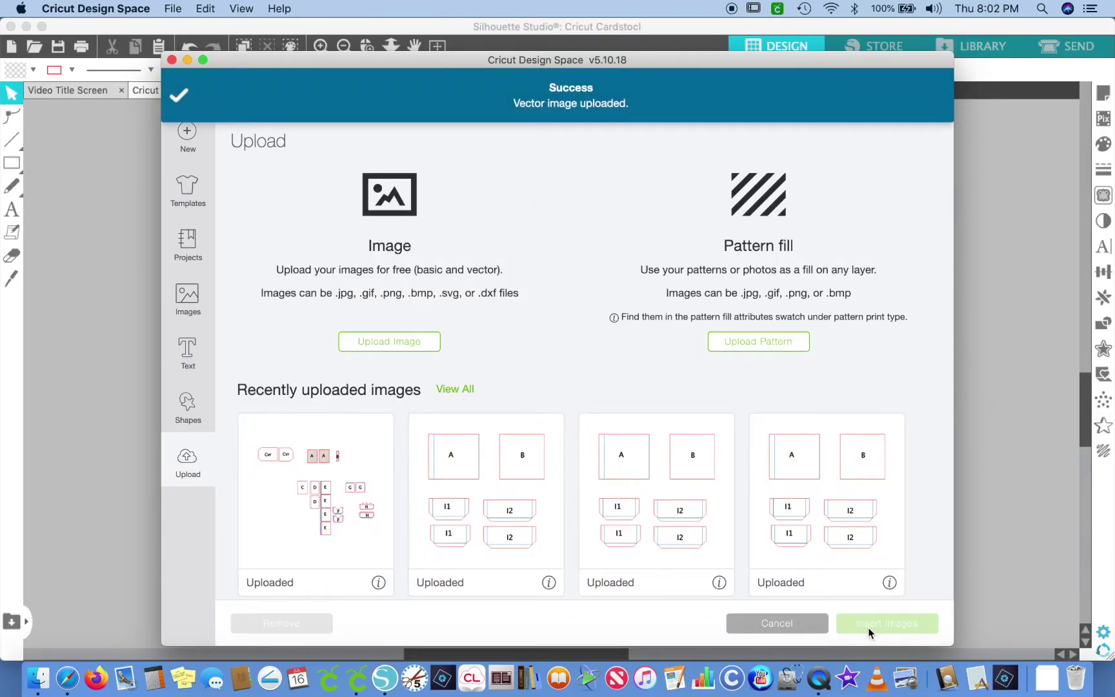
- Insert the newly uploaded Cricut Cardstock image from the recently uploaded images onto the canvas
scroll(542, 394, "down", 5)
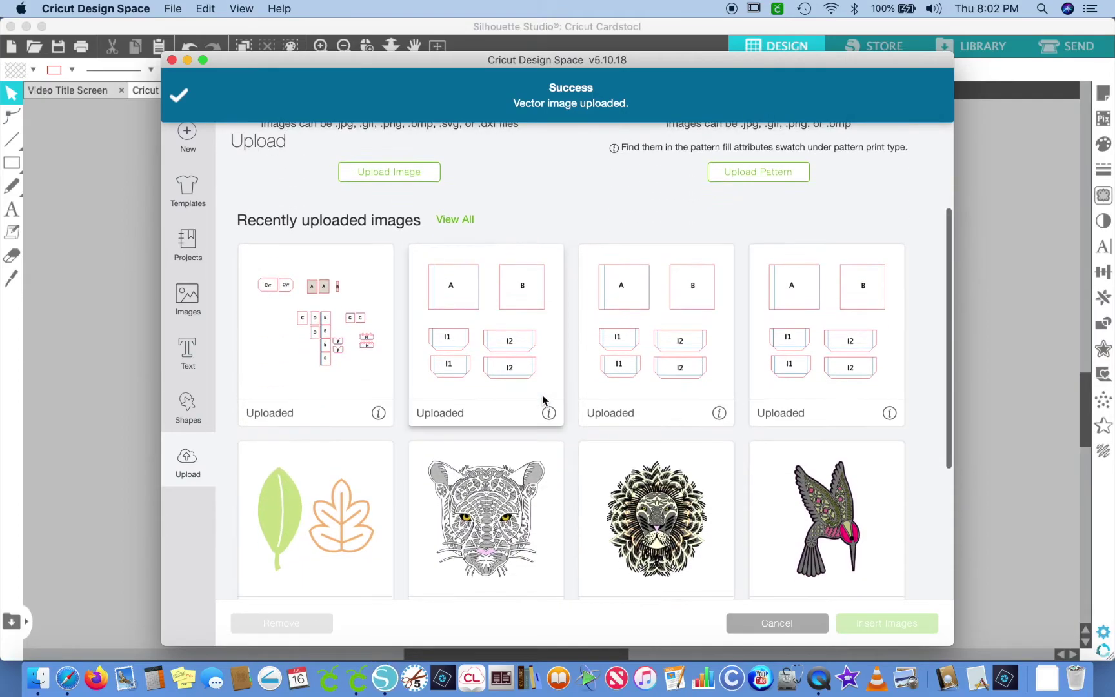
left_click(303, 324)
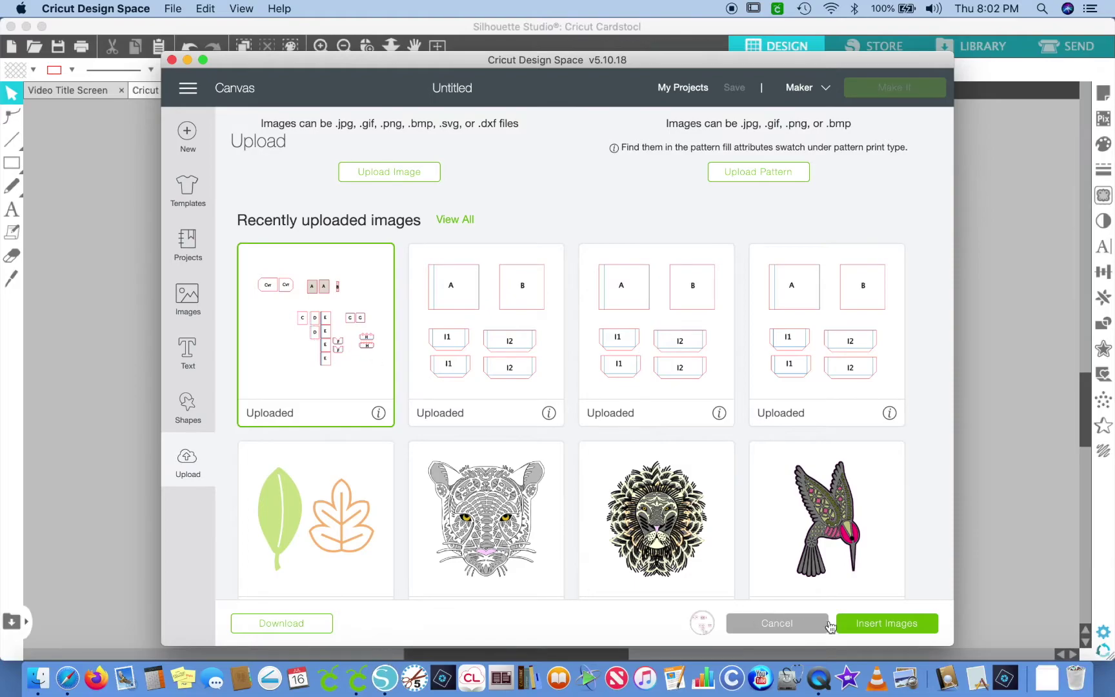
left_click(861, 623)
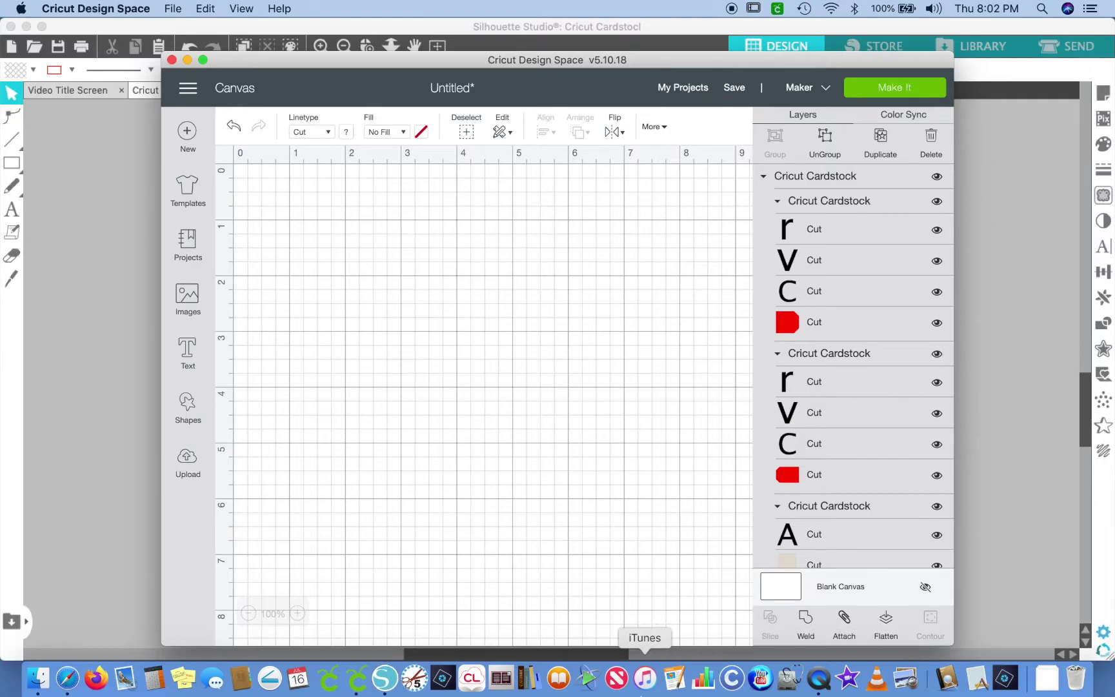
- Clear Silhouette Studio's message and minimize its window, and enlarge the Cricut Design Space window across most of the desktop
left_click(386, 679)
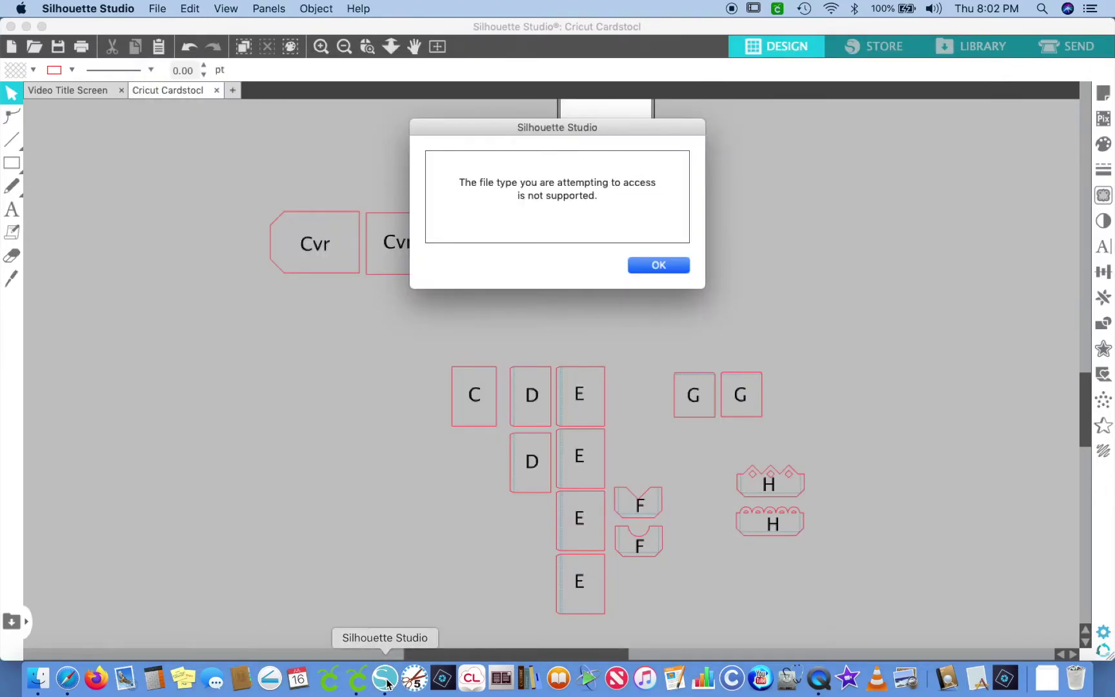
left_click(652, 268)
left_click(26, 27)
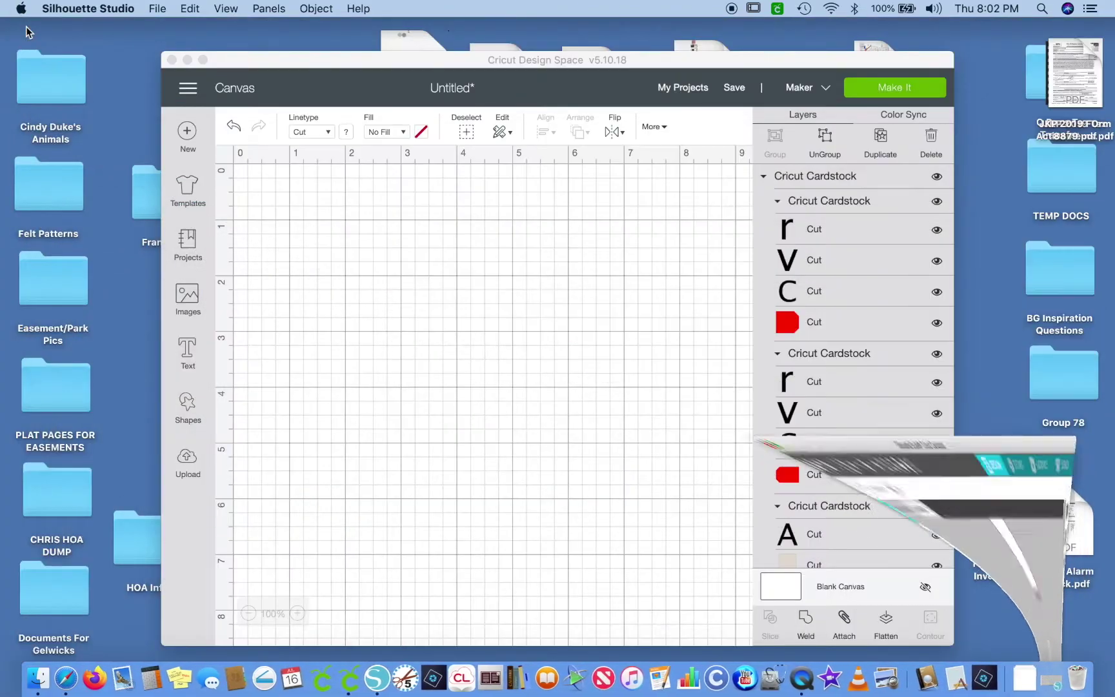
left_click_drag(302, 62, 186, 30)
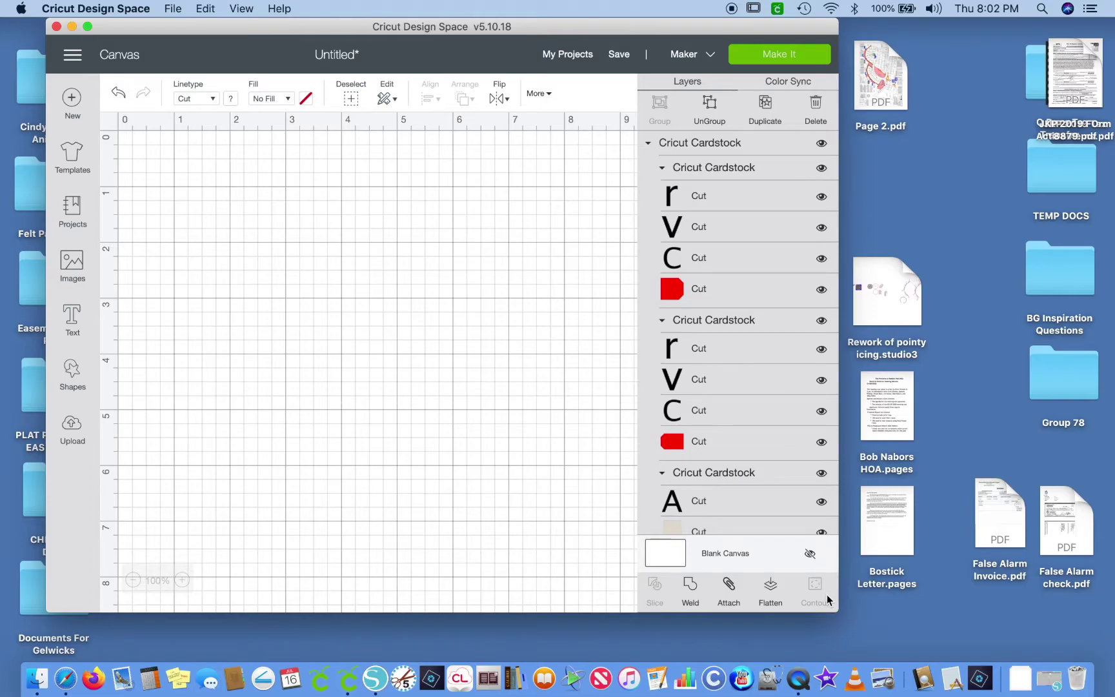
left_click_drag(836, 611, 1112, 659)
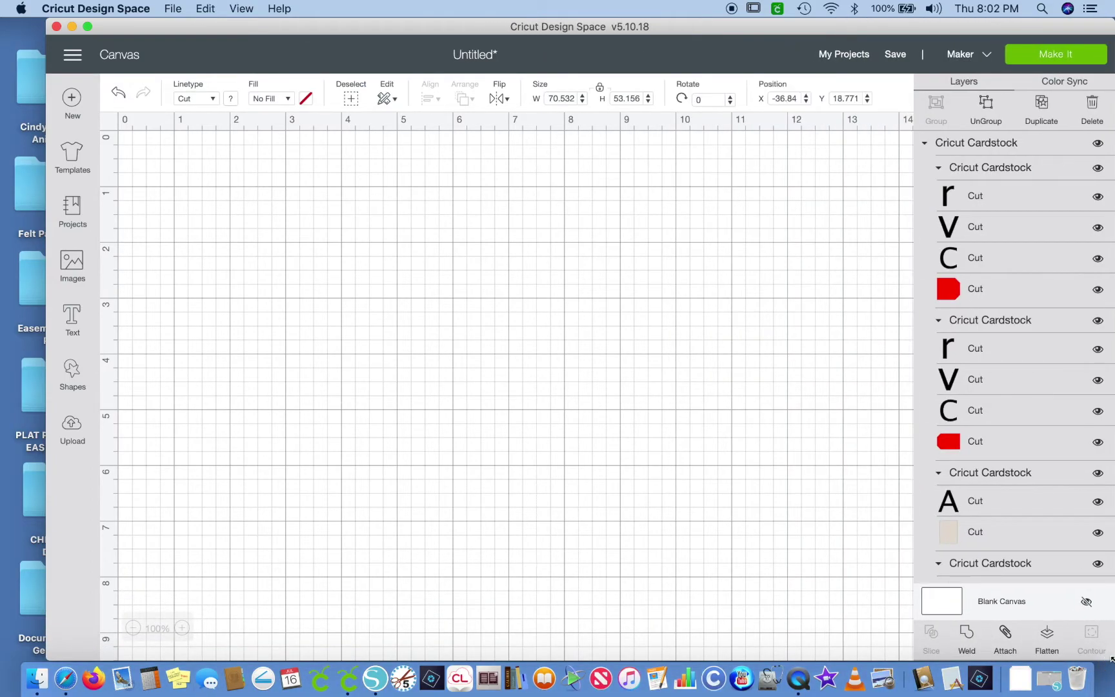
- Bring the inserted Cricut Cardstock image onto the visible canvas at X position 0
scroll(595, 423, "down", 20)
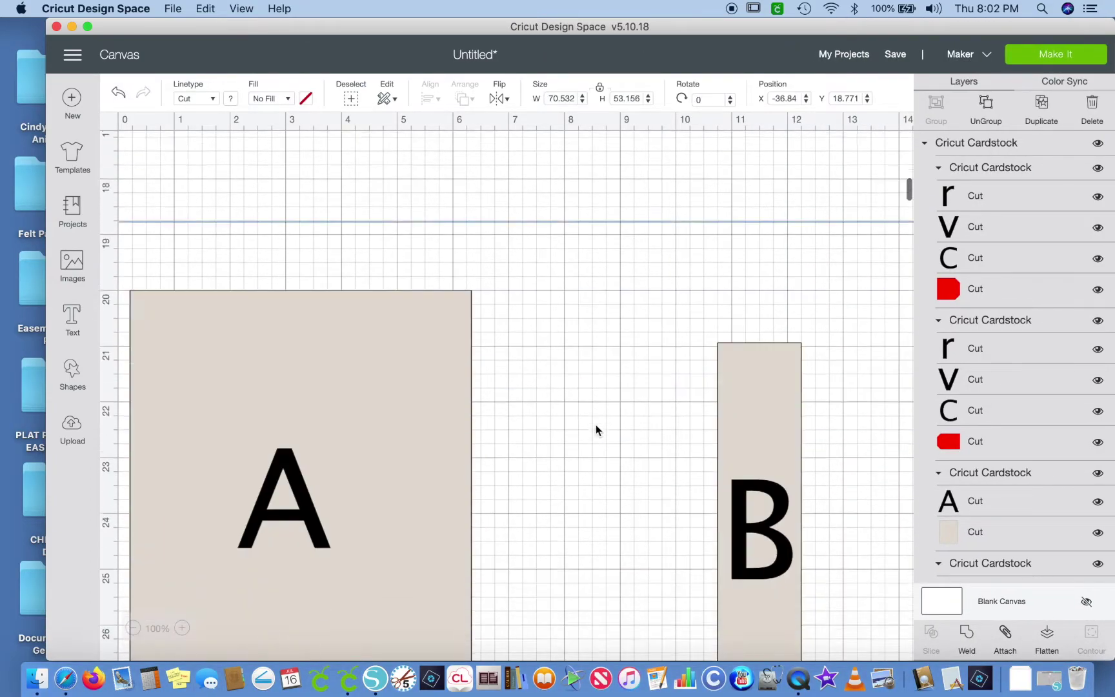
scroll(596, 424, "down", 13)
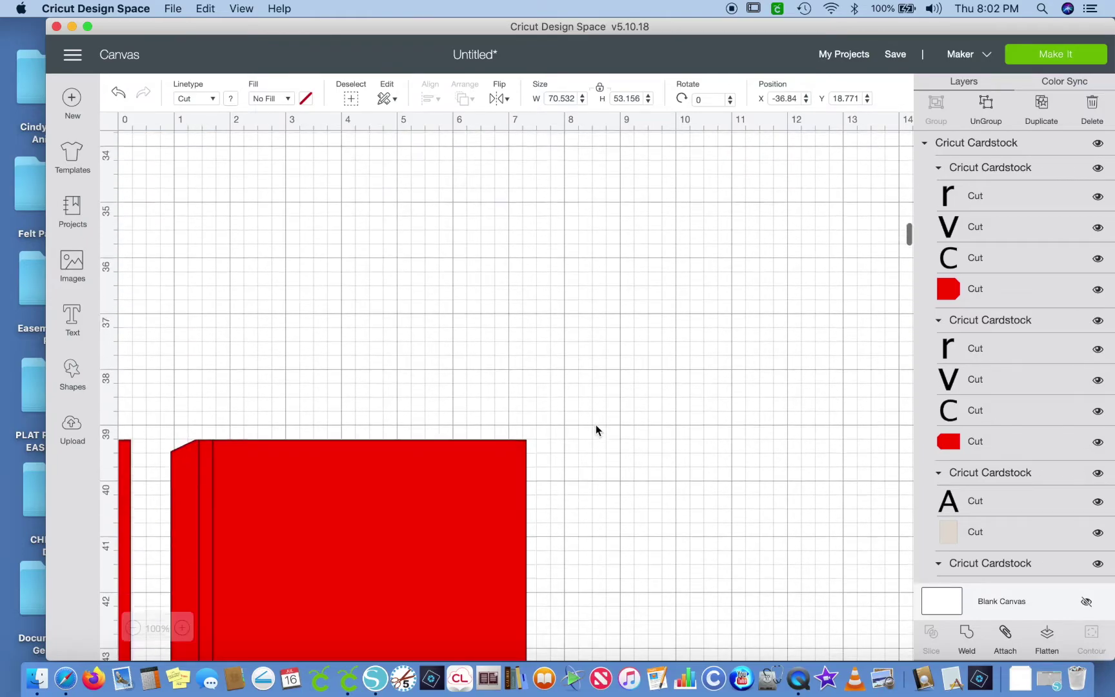
scroll(595, 424, "up", 18)
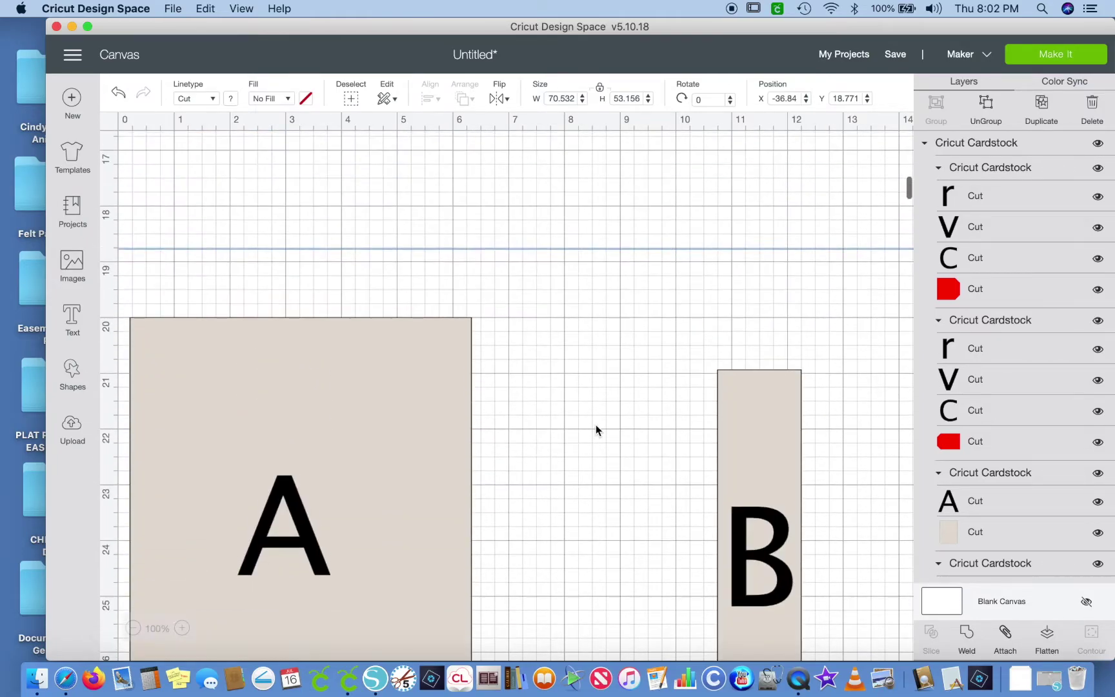
scroll(571, 343, "down", 3)
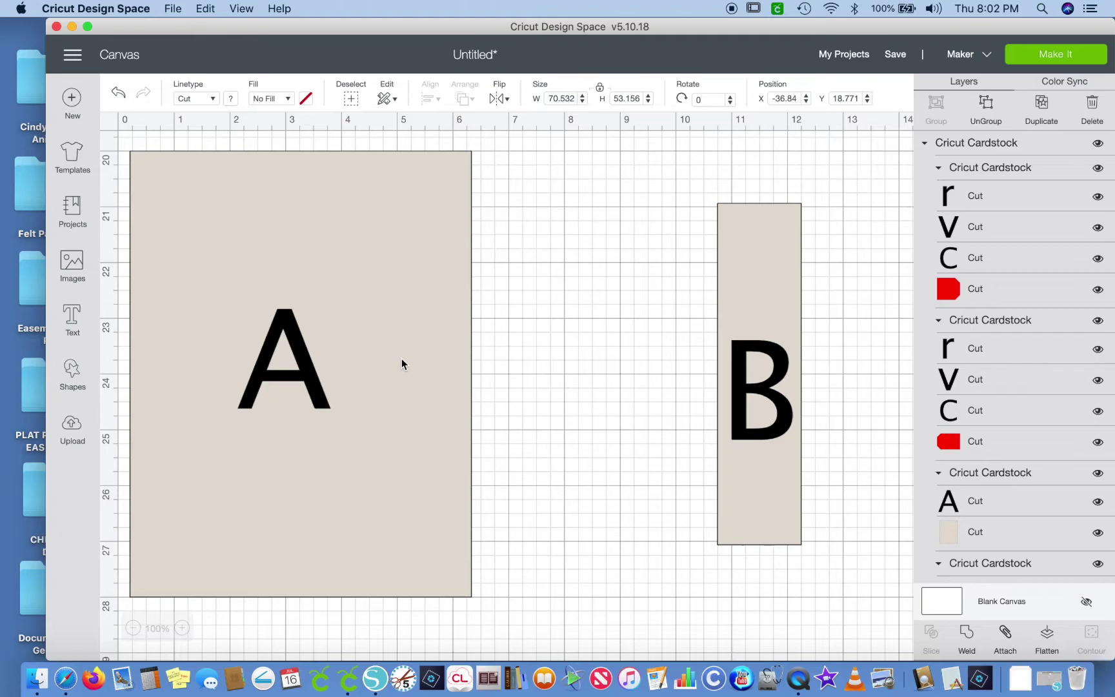
scroll(643, 510, "up", 3)
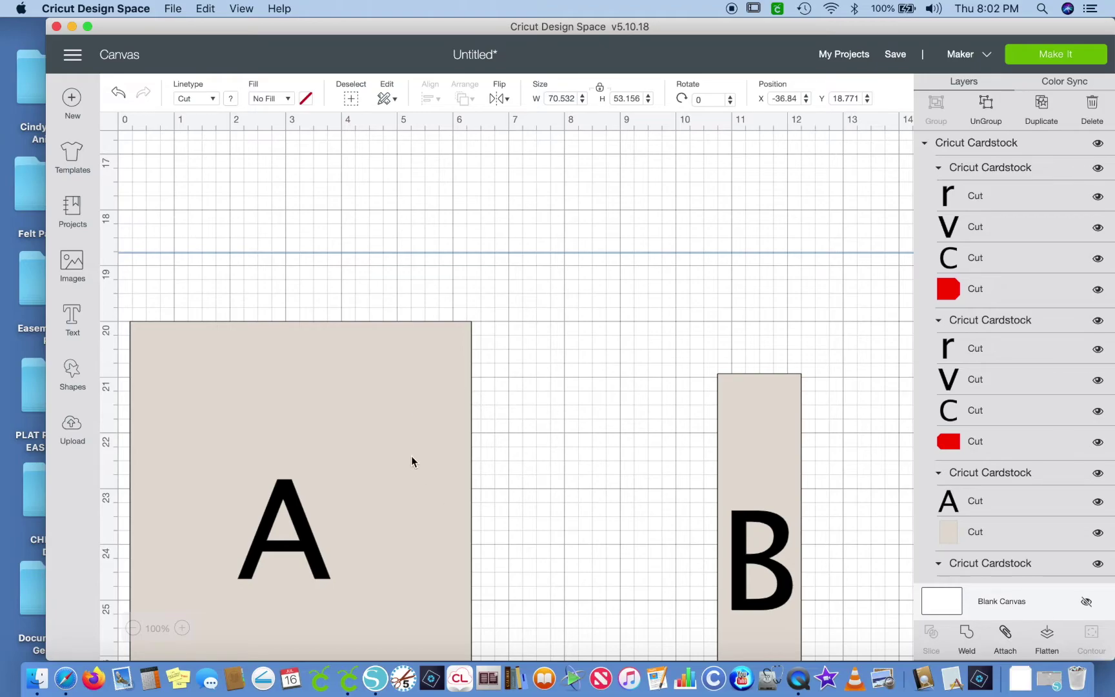
scroll(416, 463, "down", 1)
scroll(414, 458, "down", 3)
key("super+z")
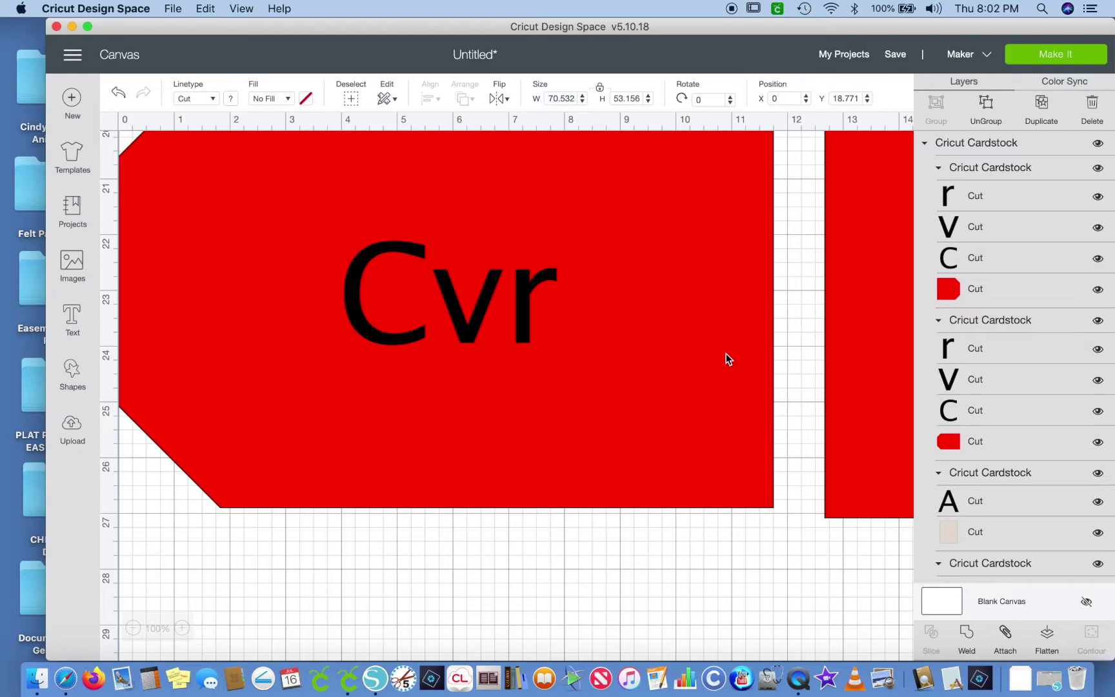
- Look over the imported album pieces across the canvas, from the Cvr cover to the page pieces and the H and F pieces
scroll(727, 359, "up", 5)
scroll(727, 360, "down", 8)
scroll(726, 359, "down", 15)
scroll(726, 359, "right", 10)
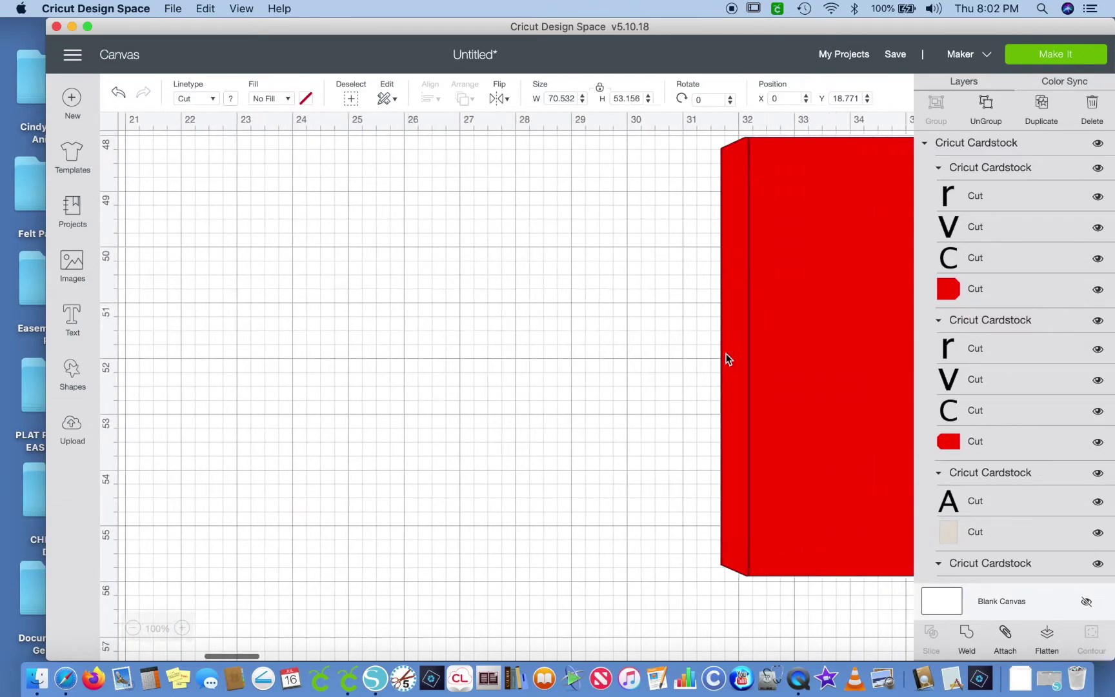
scroll(726, 359, "right", 12)
scroll(726, 360, "left", 5)
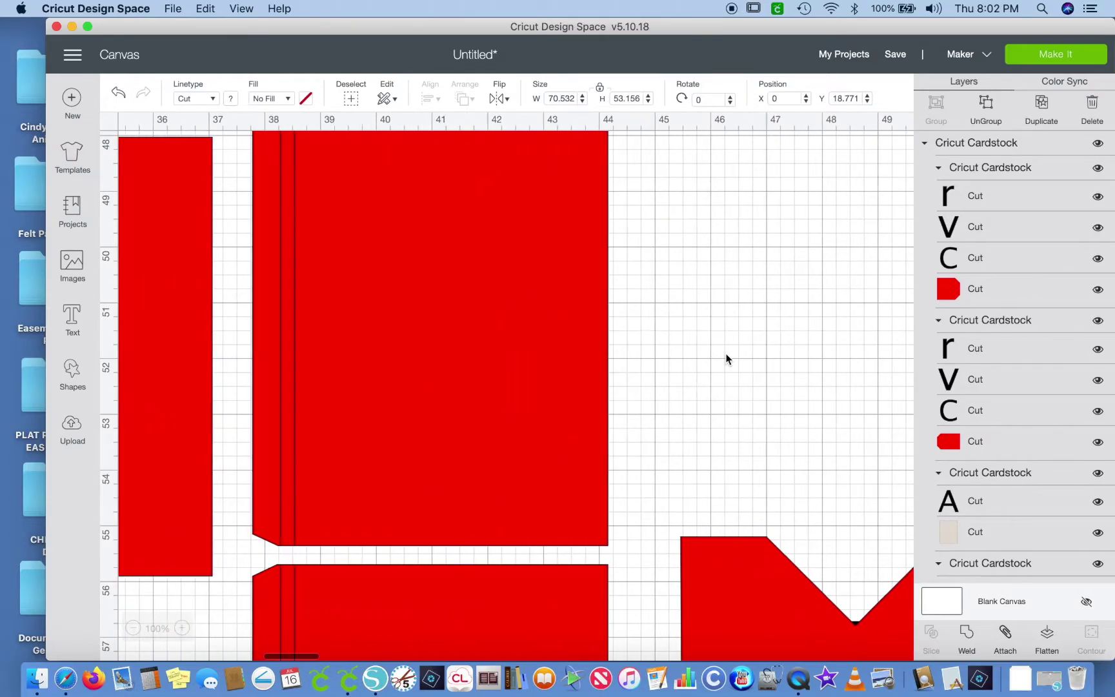
scroll(727, 359, "down", 8)
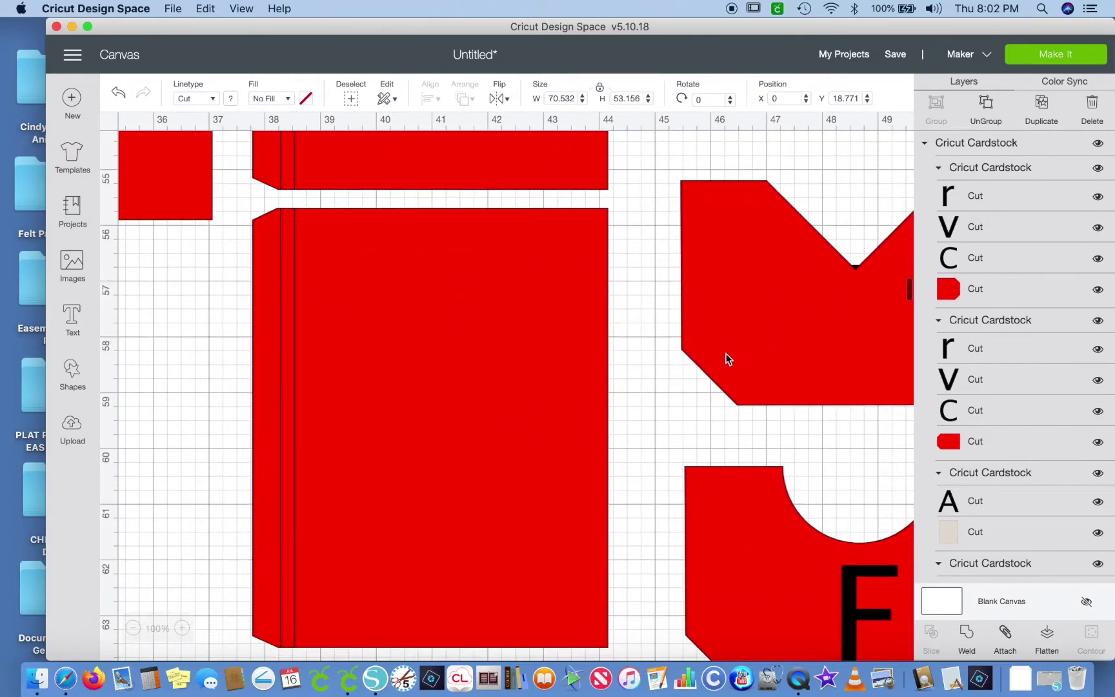
scroll(726, 359, "down", 7)
scroll(726, 360, "right", 15)
scroll(726, 359, "up", 8)
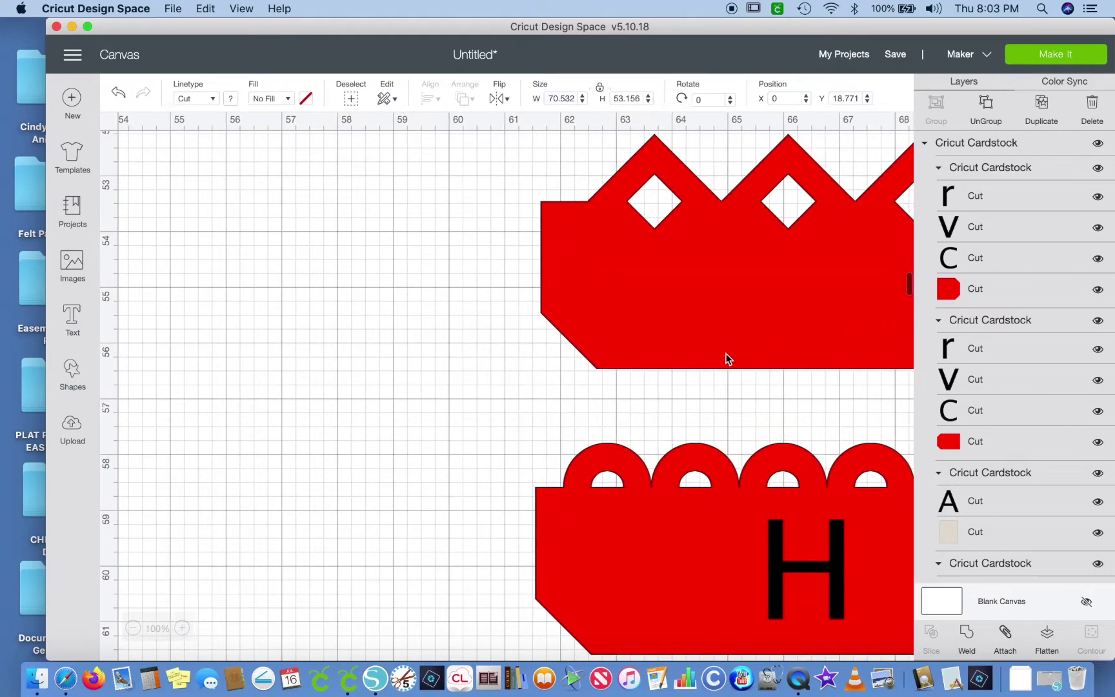
scroll(726, 360, "right", 8)
scroll(726, 359, "up", 4)
scroll(726, 359, "left", 5)
scroll(727, 360, "left", 15)
scroll(726, 359, "down", 10)
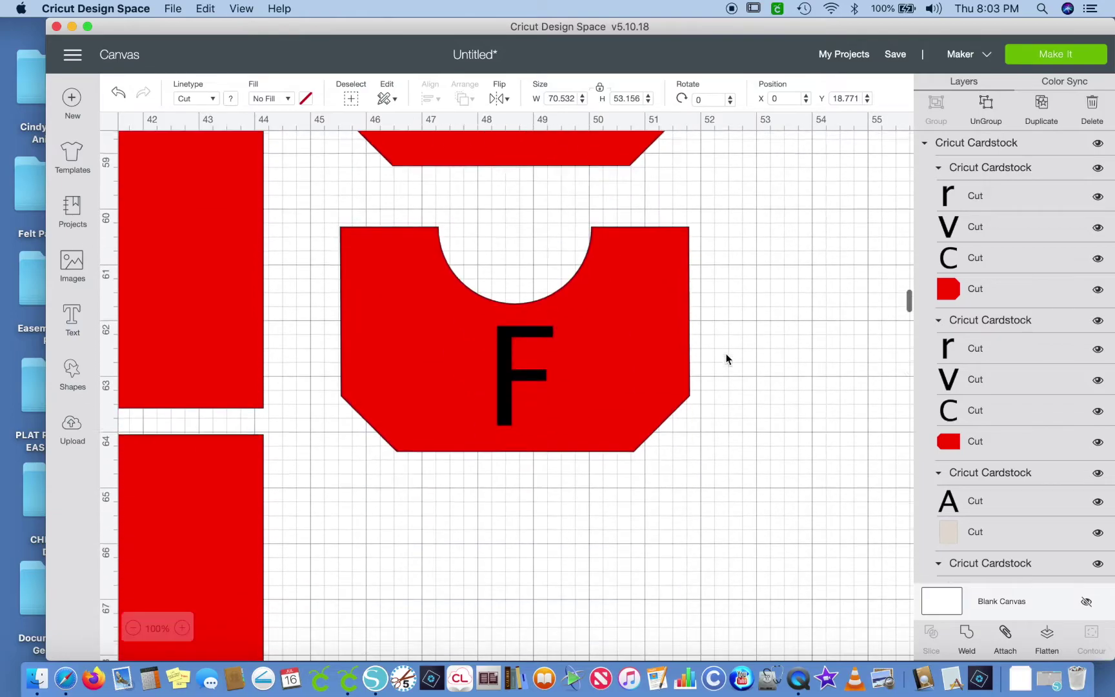
- Inspect the notched F pieces and the fold lines along the edges of the neighbouring tall page pieces
scroll(726, 359, "up", 2)
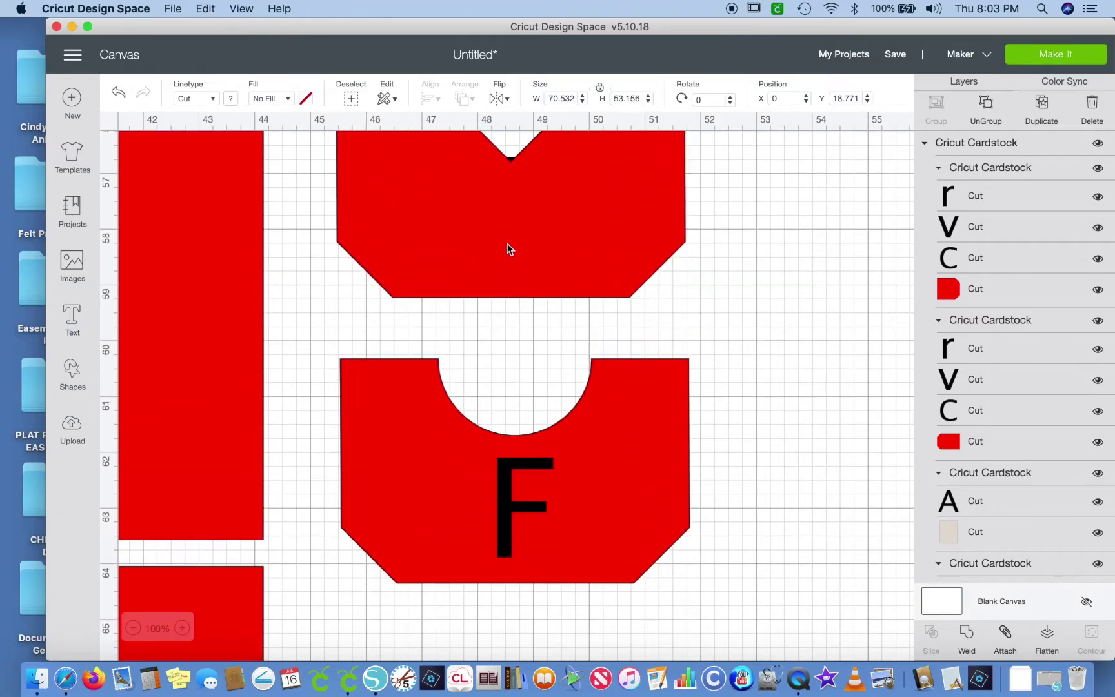
scroll(507, 243, "up", 4)
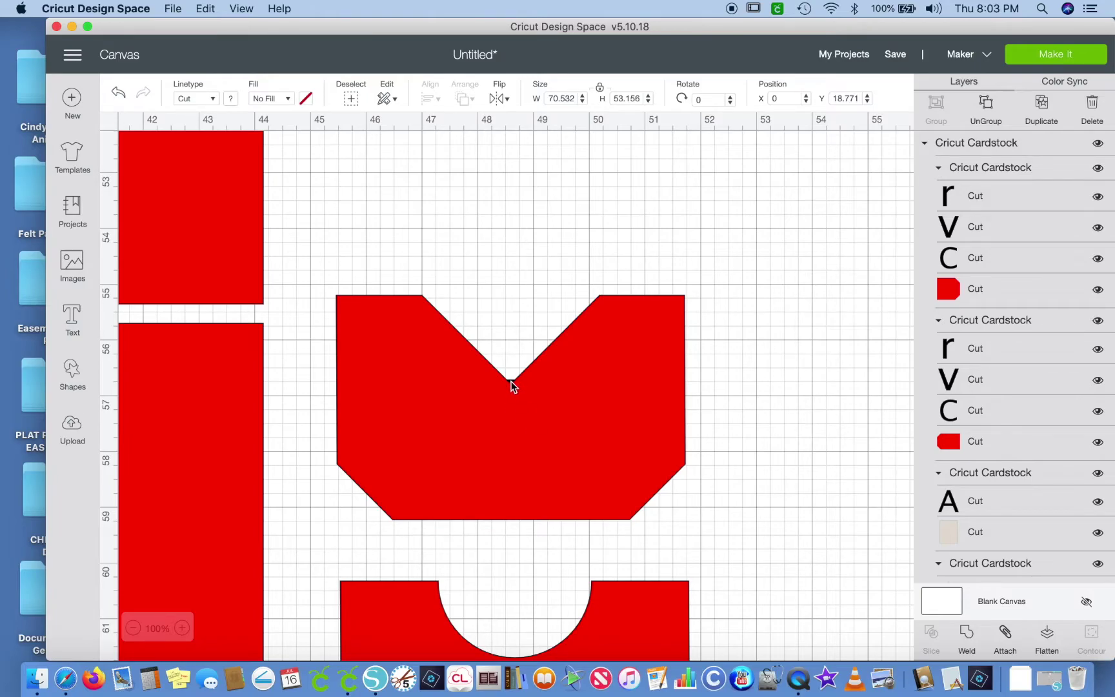
scroll(557, 288, "up", 3)
scroll(557, 288, "left", 15)
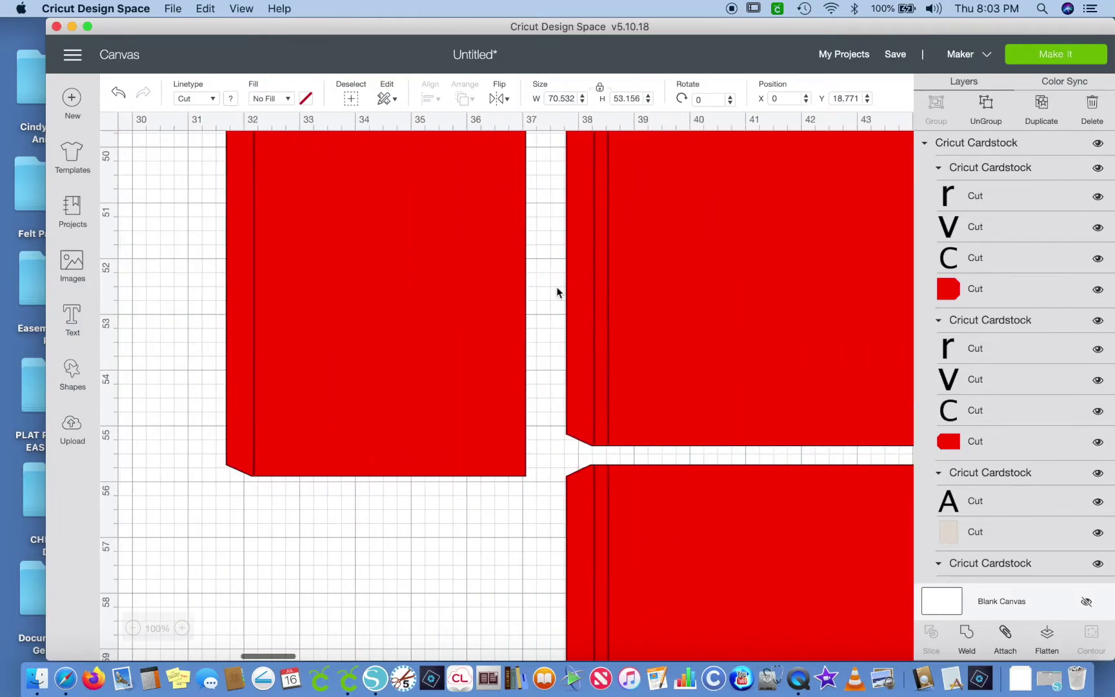
scroll(556, 292, "up", 1)
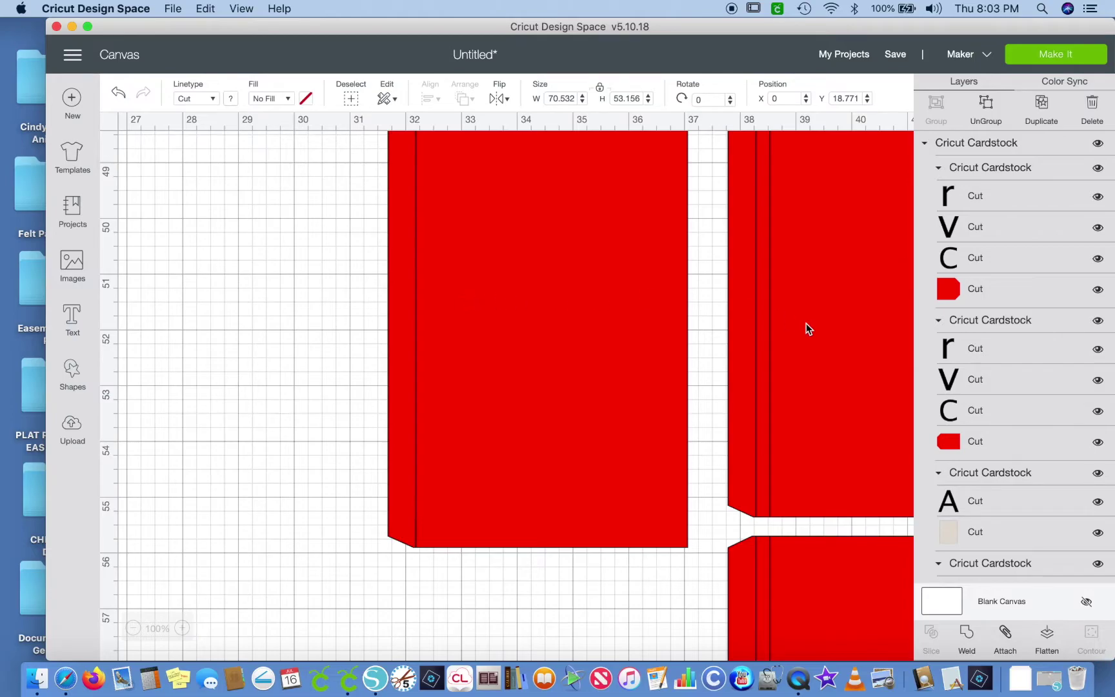
scroll(805, 328, "right", 18)
scroll(805, 327, "down", 3)
scroll(806, 329, "left", 8)
scroll(805, 329, "down", 4)
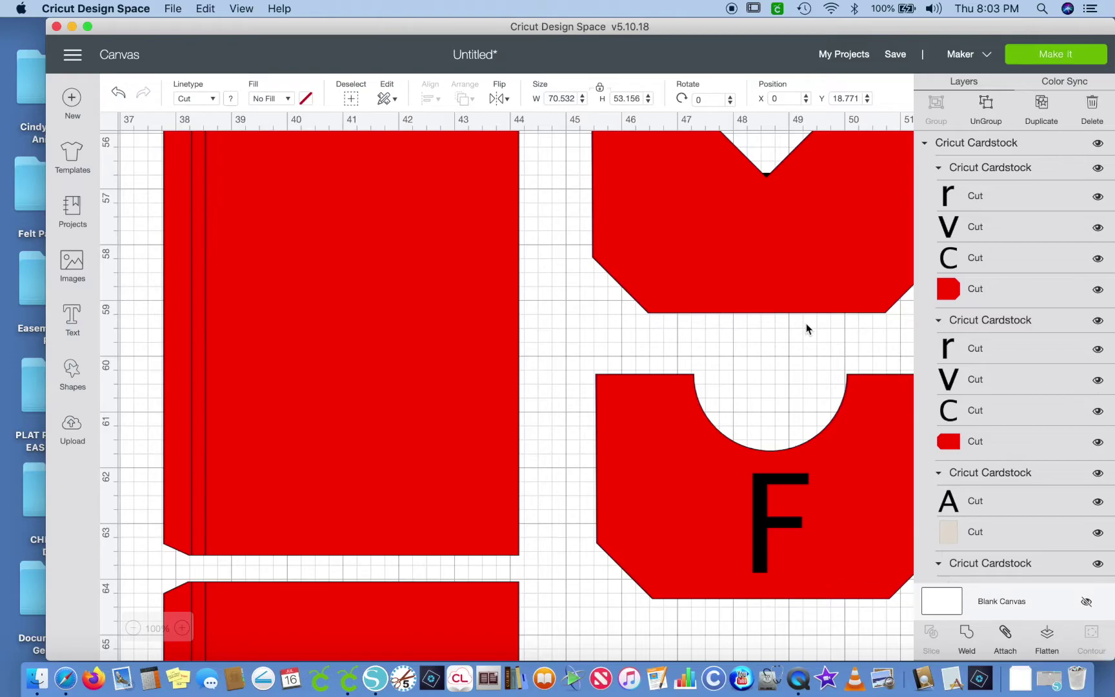
- Ungroup the whole Cricut Cardstock image into its separate piece groups
scroll(807, 329, "up", 15)
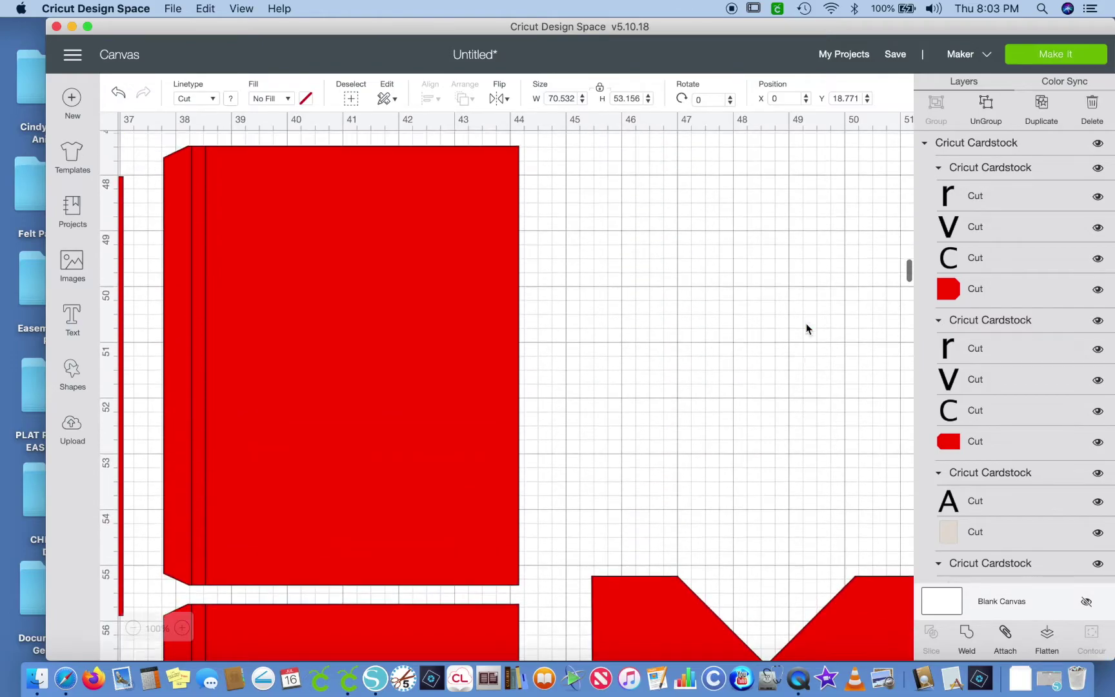
scroll(806, 328, "right", 10)
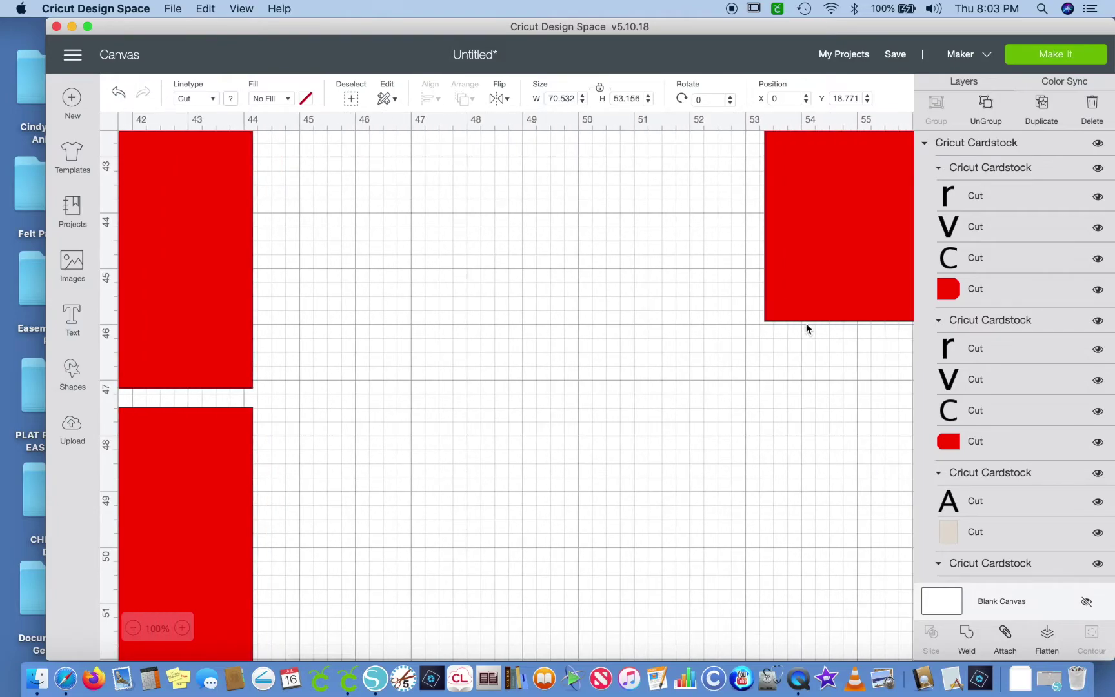
scroll(806, 328, "right", 2)
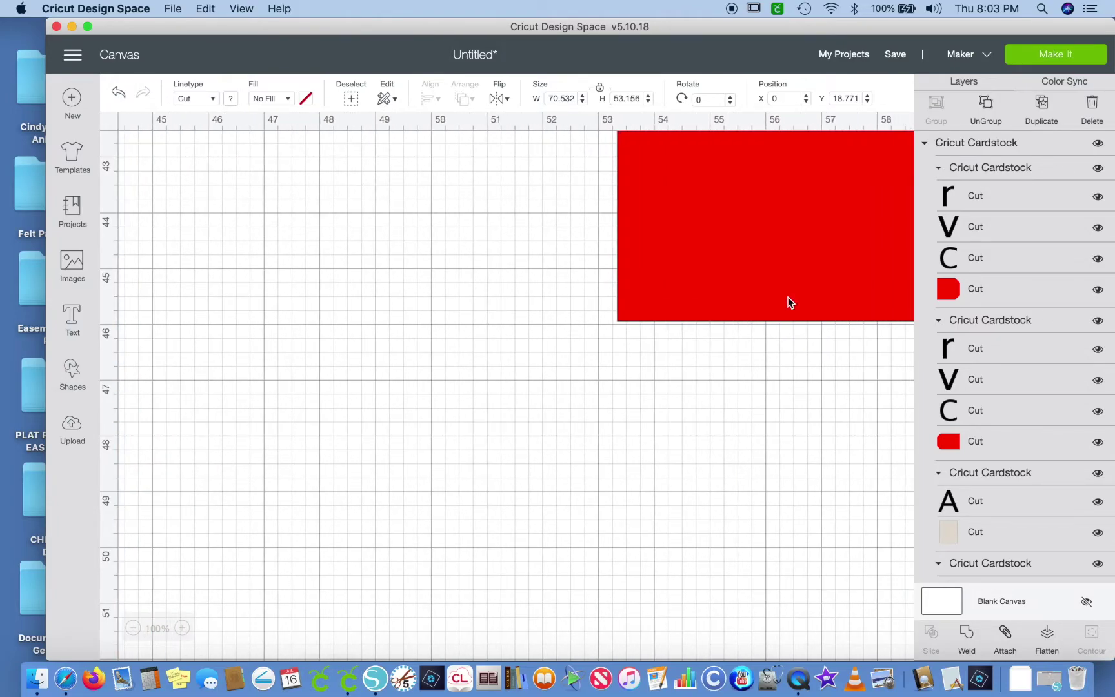
left_click(770, 262)
left_click(989, 115)
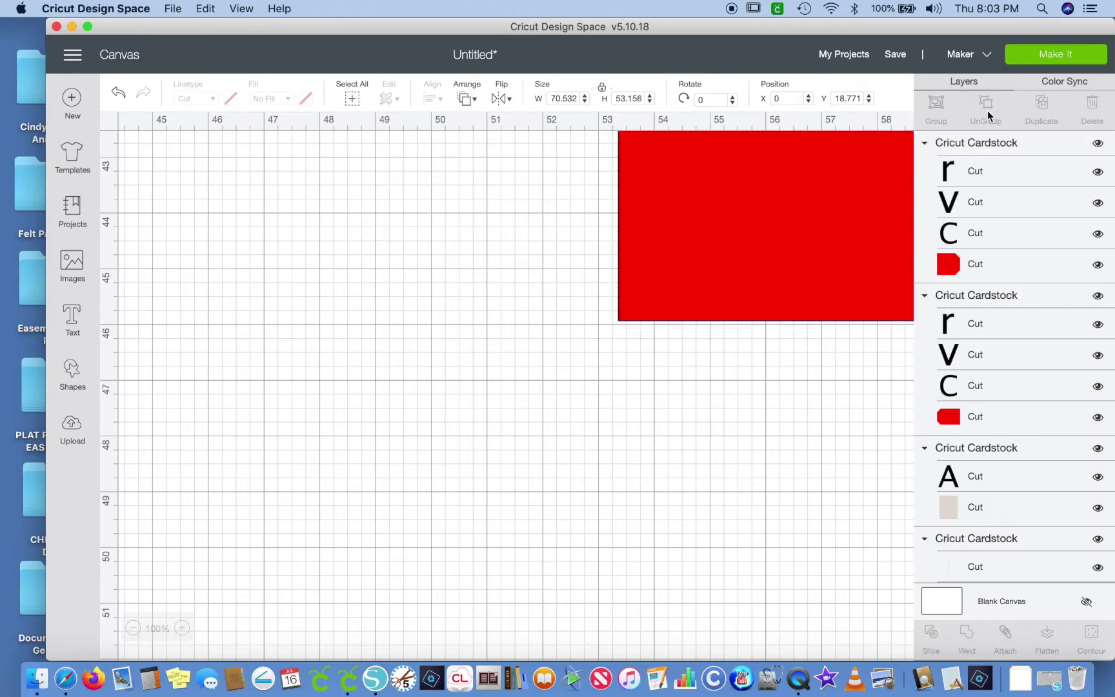
- Select each of the two G pieces in turn to check that they are separate groups, and clear the selection
scroll(741, 302, "right", 5)
scroll(731, 337, "up", 5)
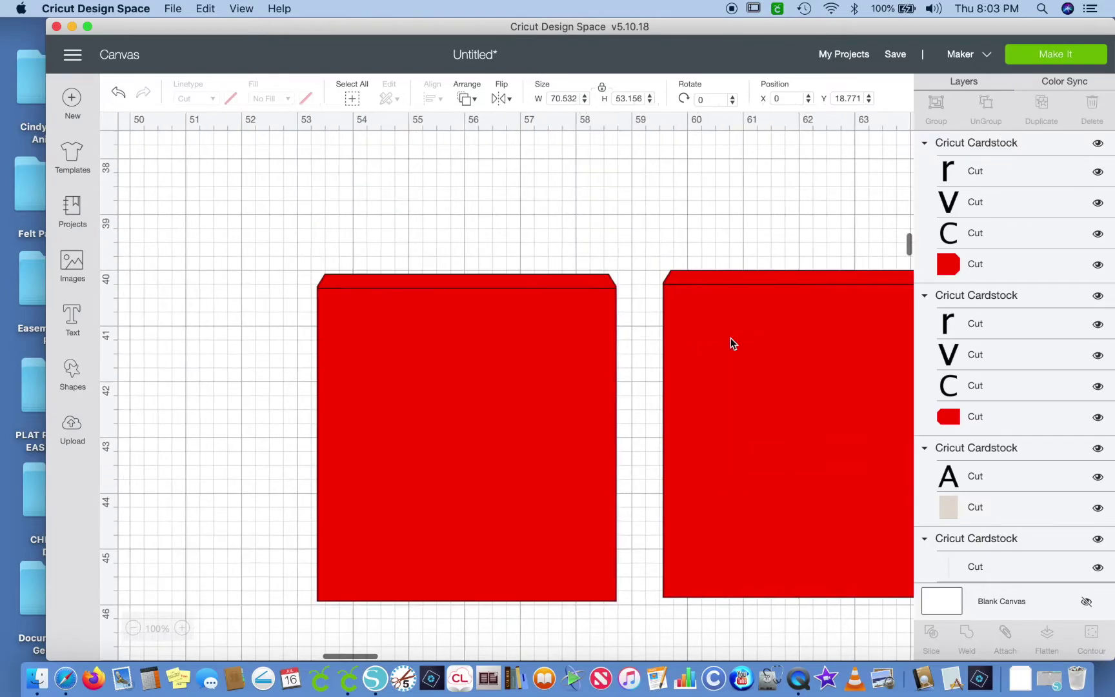
scroll(731, 336, "right", 3)
left_click(691, 368)
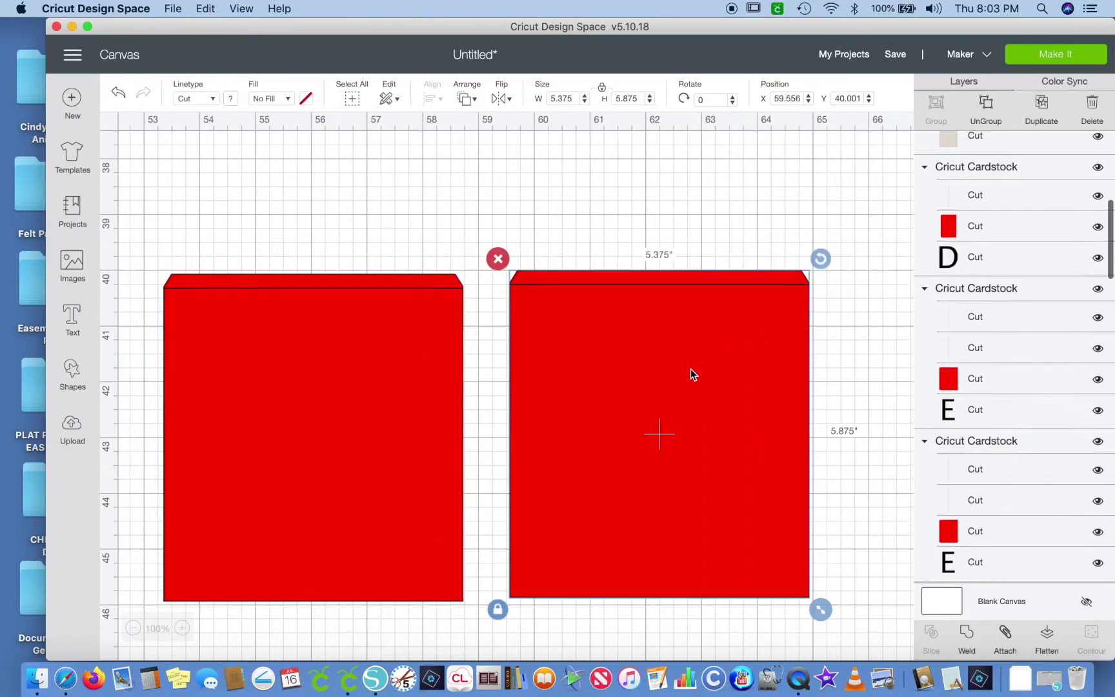
left_click(355, 355)
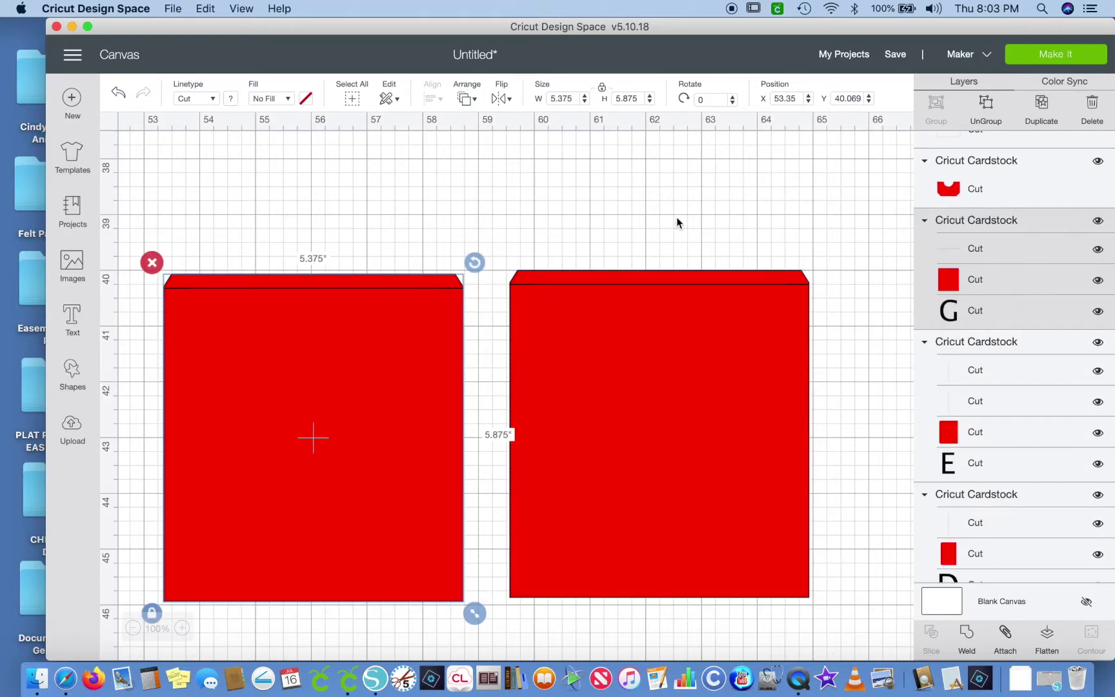
left_click(791, 190)
- Select the r, V and C letter layers of both cover pieces at the start of the layer list
scroll(1002, 252, "up", 10)
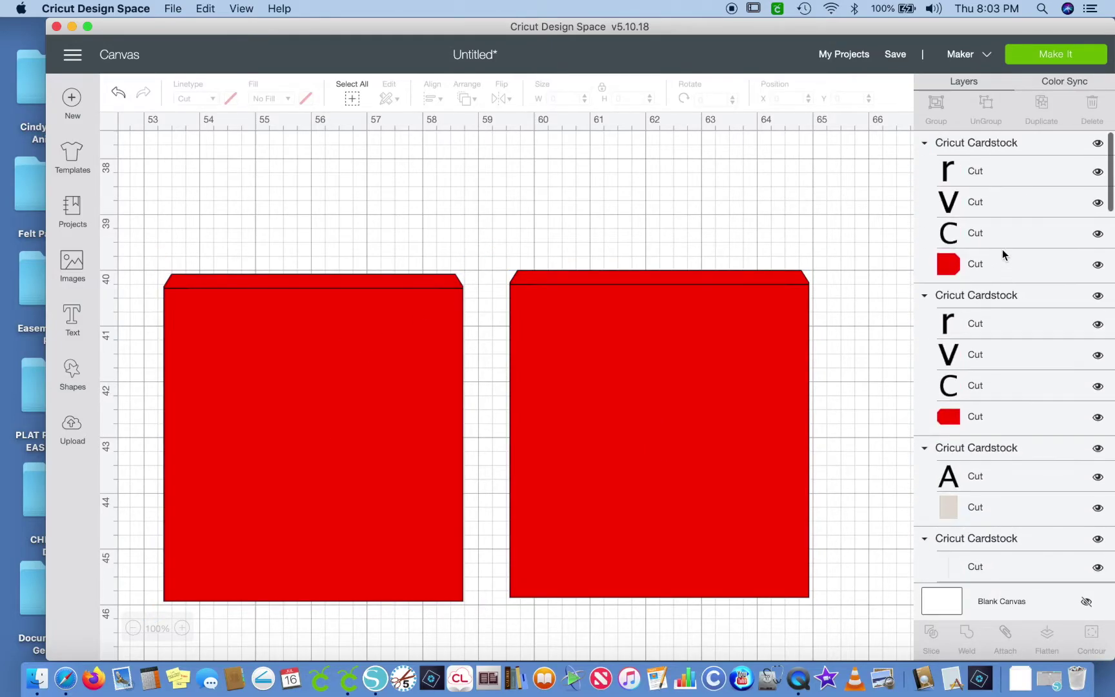
left_click(972, 175)
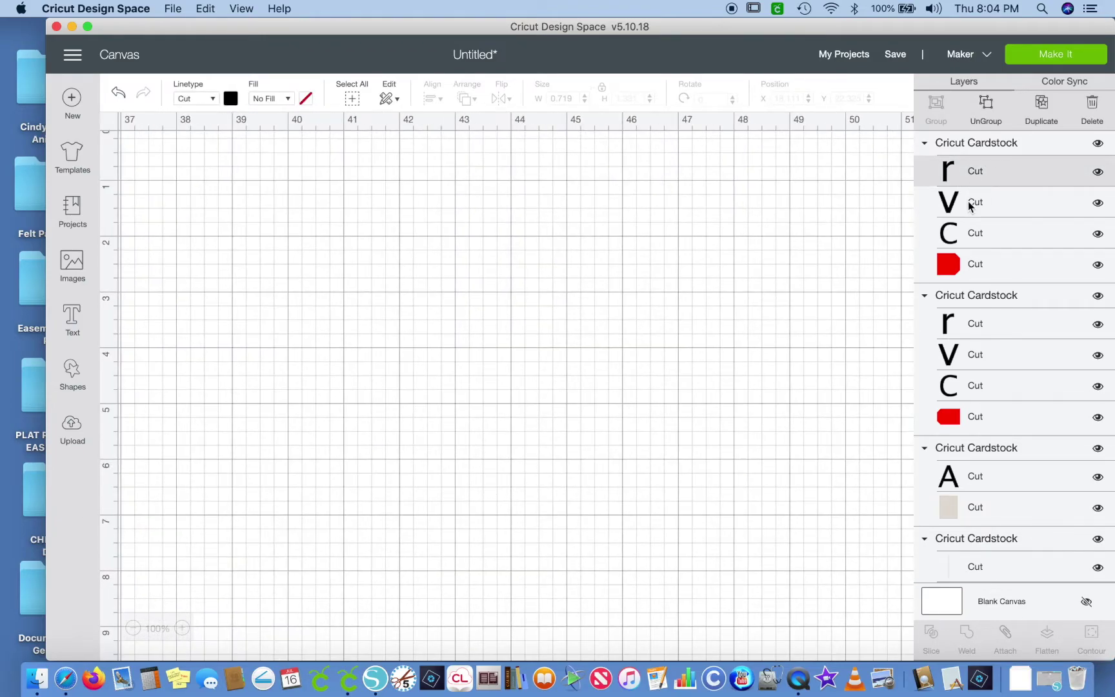
right_click(971, 202)
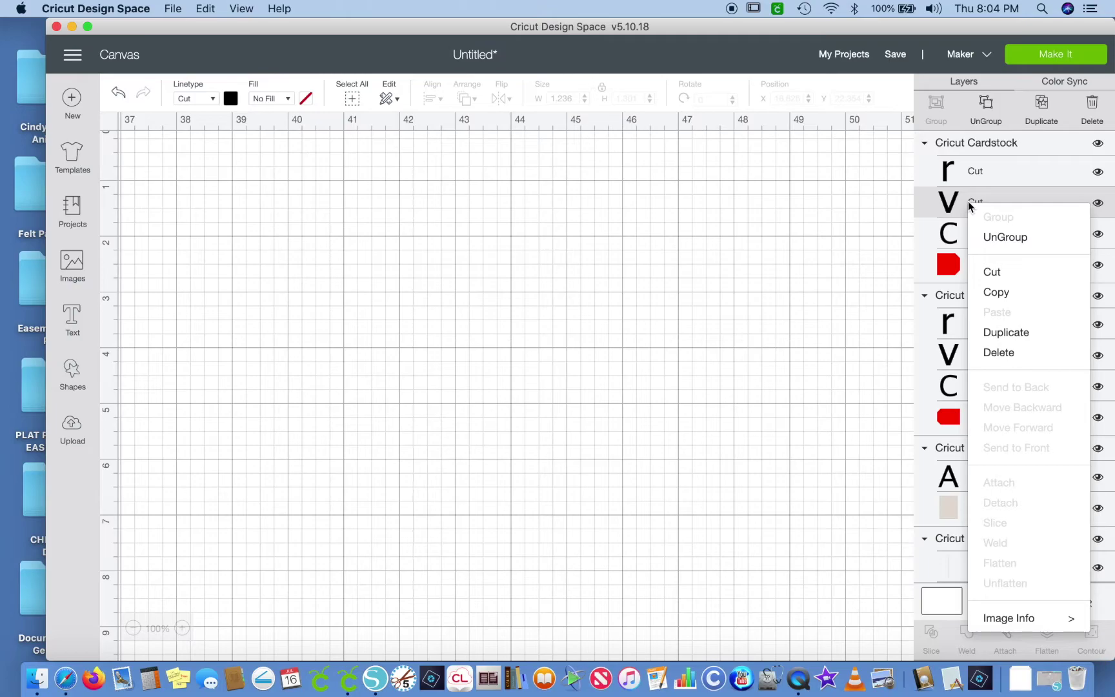
left_click(969, 172)
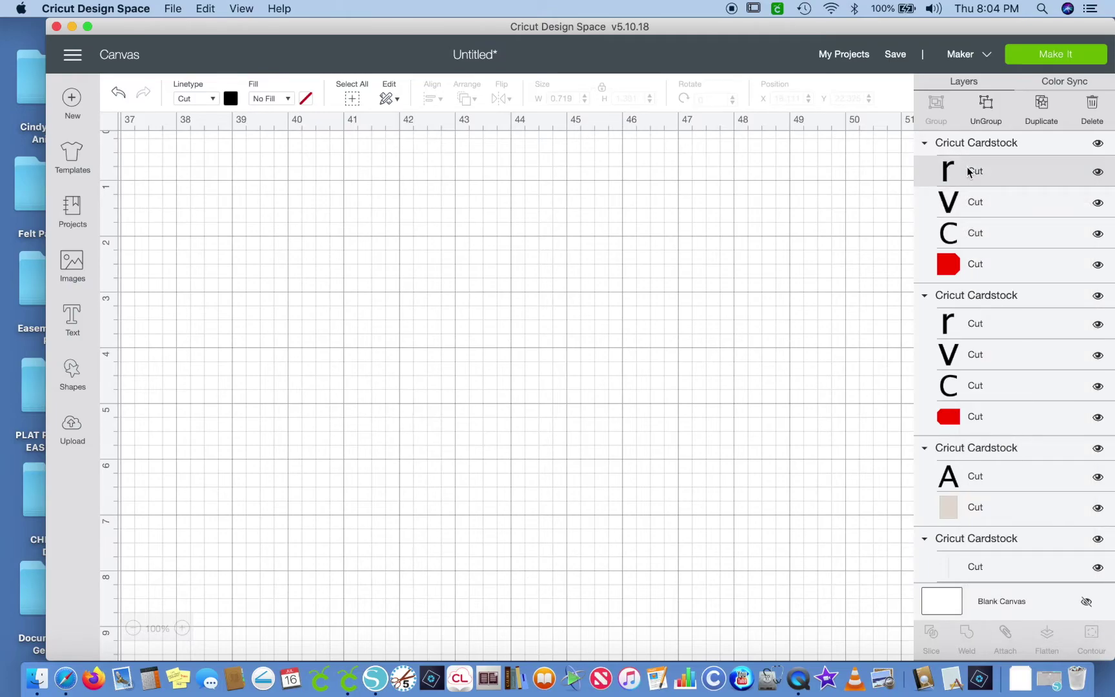
left_click(970, 172)
left_click(976, 205, "shift")
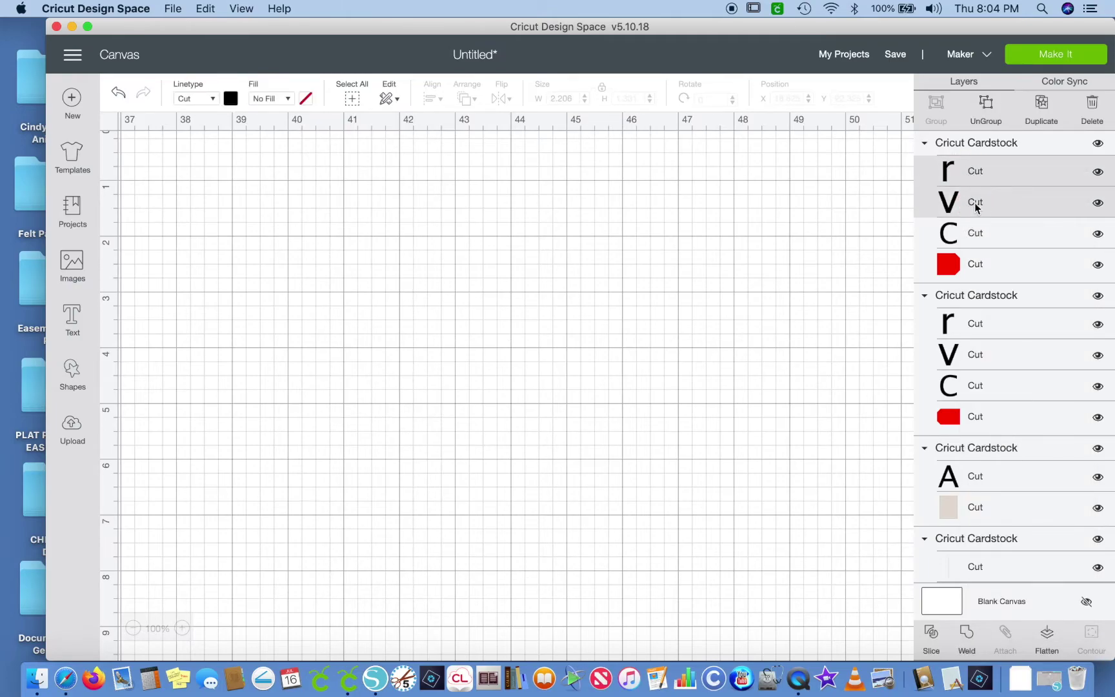
left_click(974, 232, "shift")
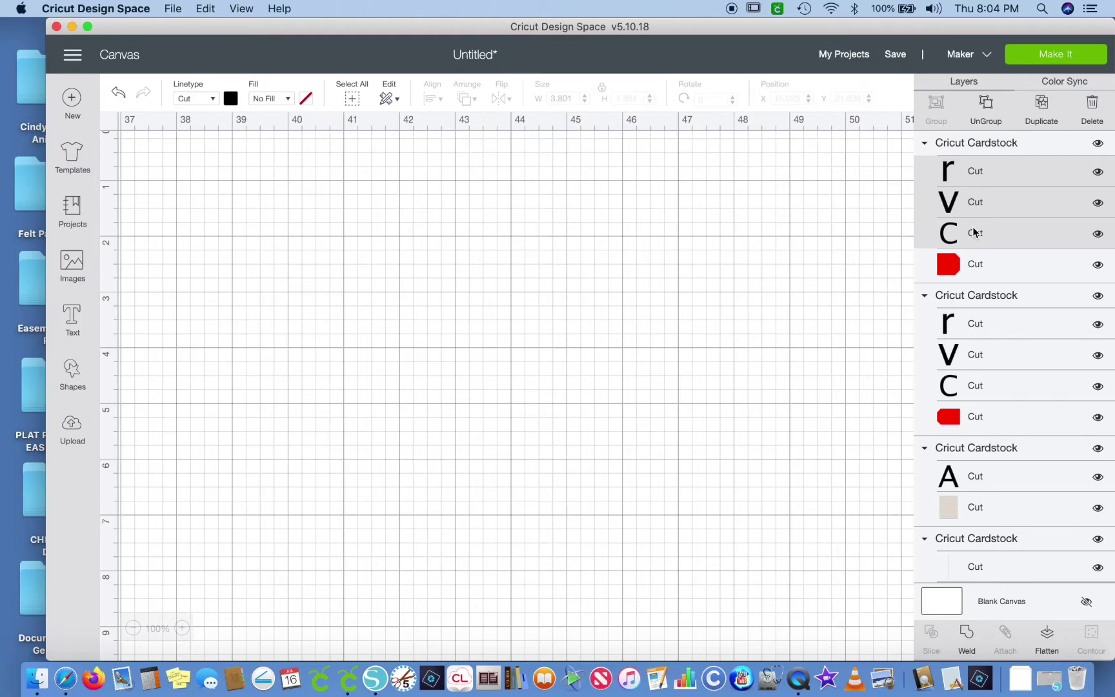
left_click(973, 324, "shift")
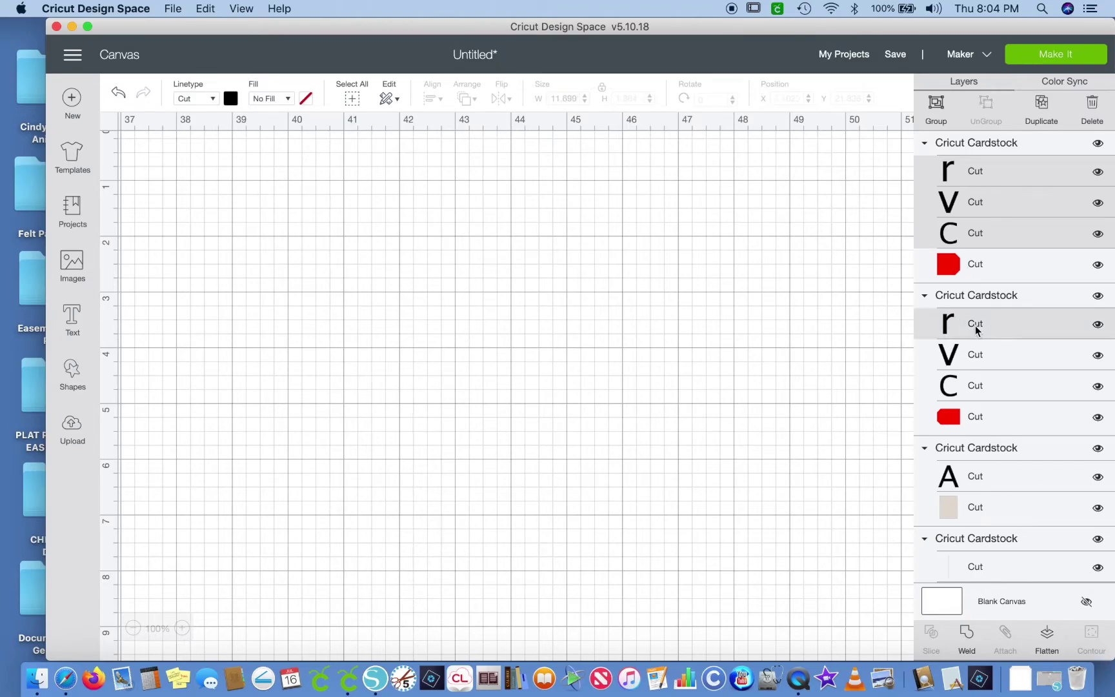
left_click(974, 356, "shift")
left_click(972, 385, "shift")
- Add the letter layers of the first D, G, H and F pieces, the neighbouring A and the three E pieces to the selection
scroll(971, 387, "down", 4)
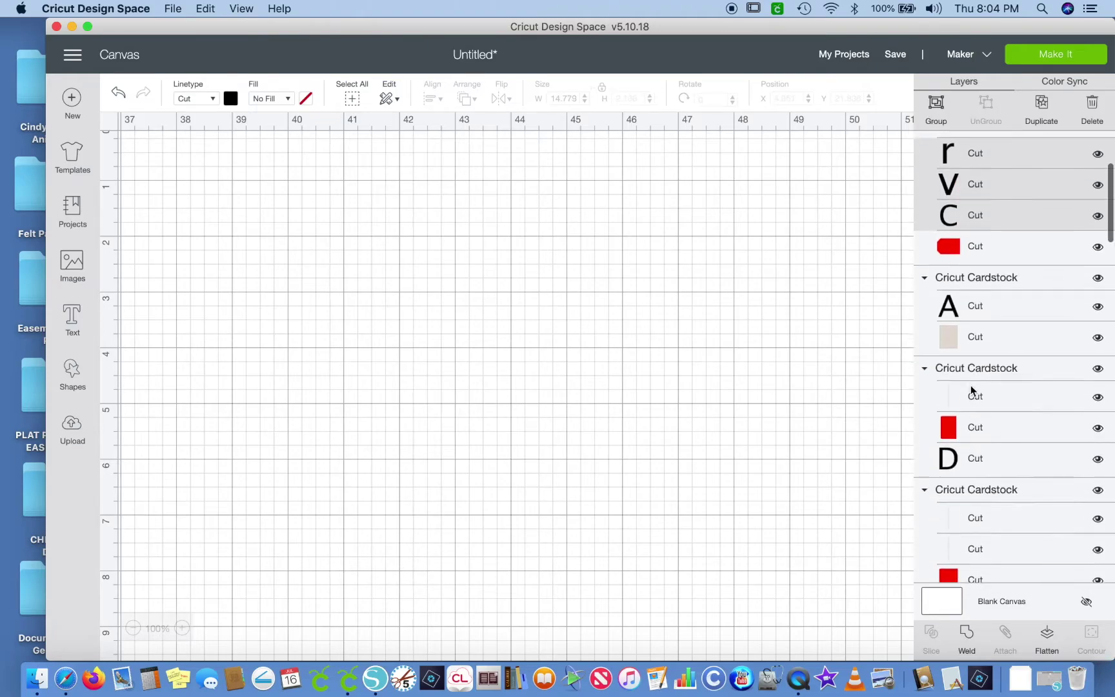
left_click(975, 293, "shift")
left_click(954, 444, "shift")
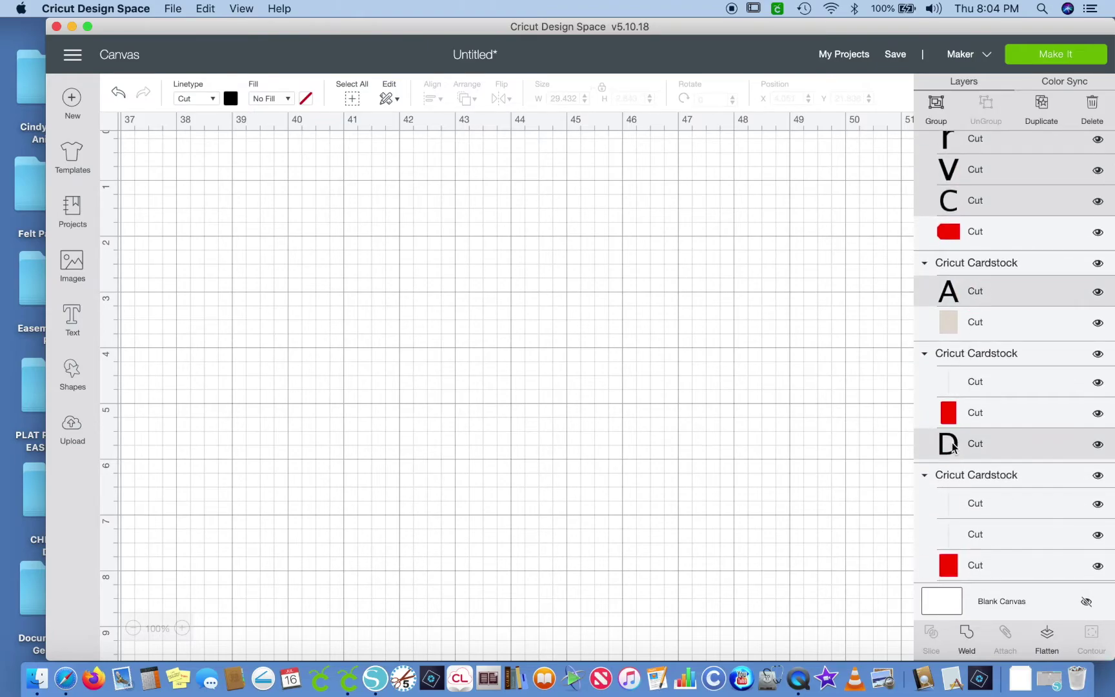
scroll(953, 447, "down", 5)
left_click(961, 357, "shift")
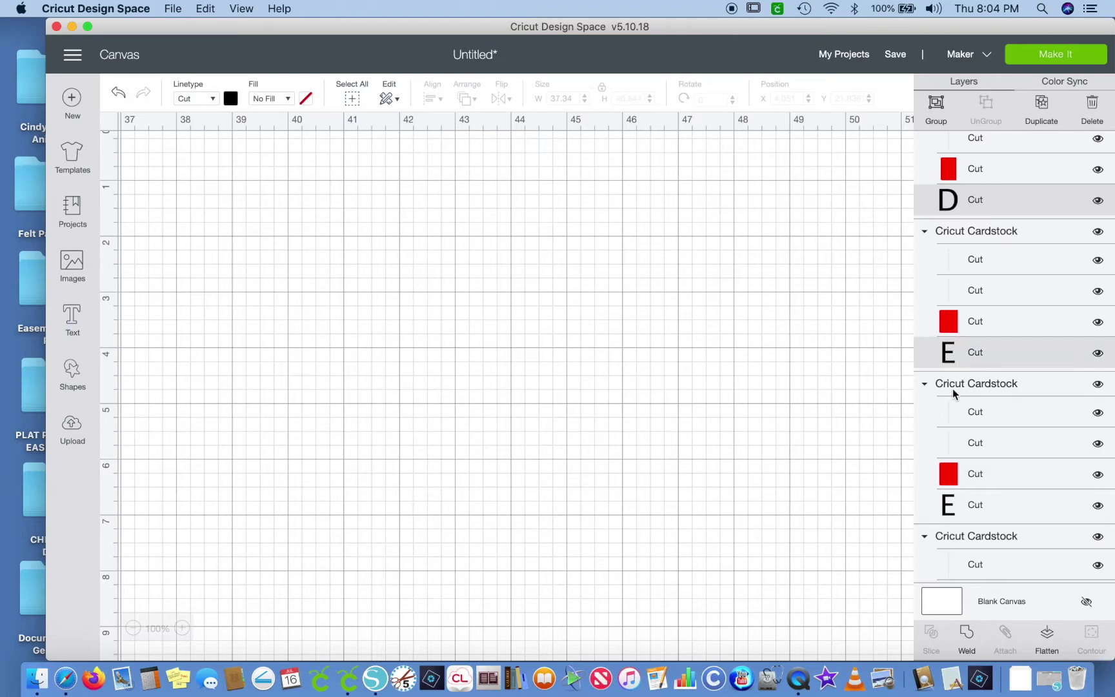
left_click(947, 510, "shift")
scroll(948, 504, "down", 3)
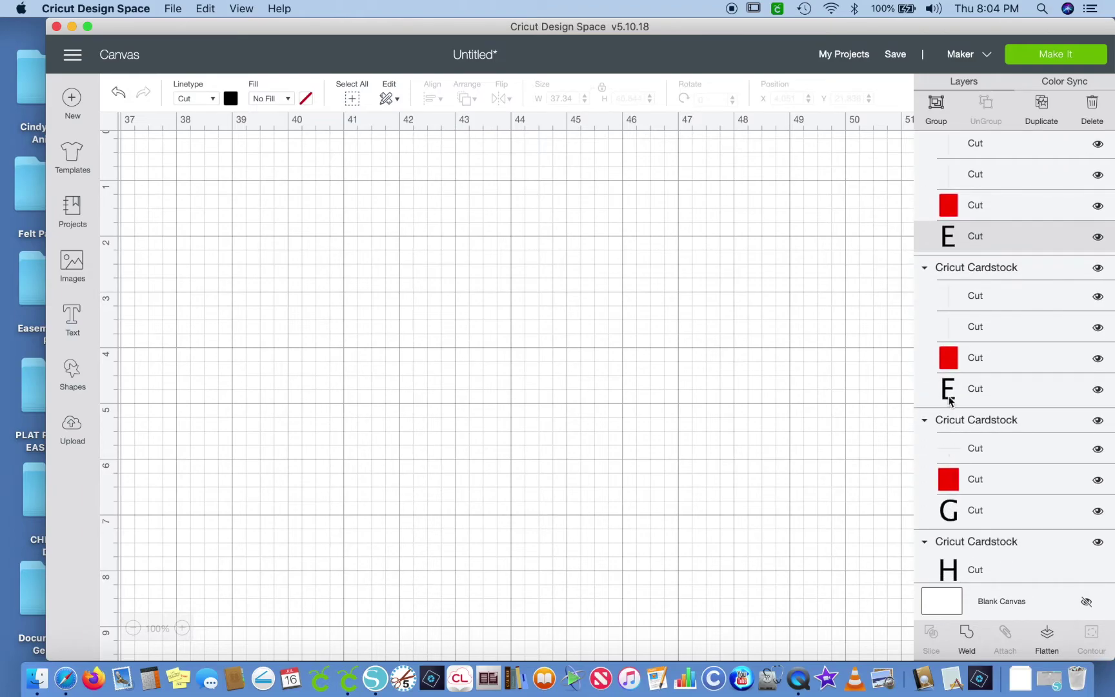
left_click(945, 516, "shift")
scroll(945, 526, "down", 5)
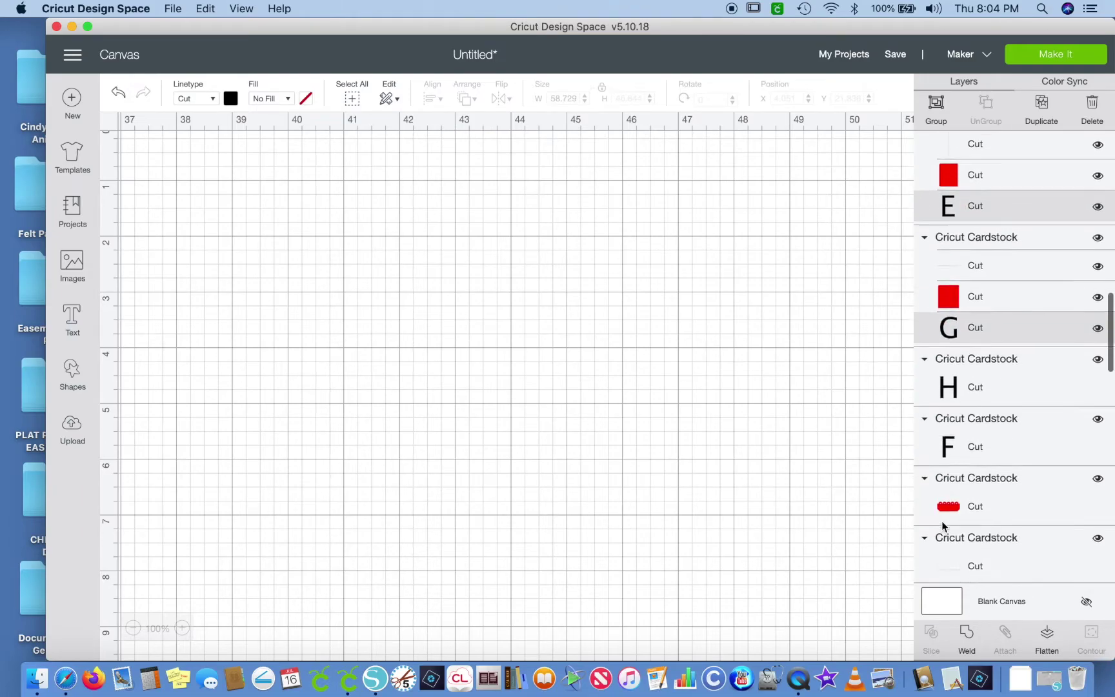
left_click(949, 393, "shift")
left_click(948, 446, "shift")
- Add the second G letter and the E and D letters that follow it in the layer list to the selection
scroll(950, 446, "down", 6)
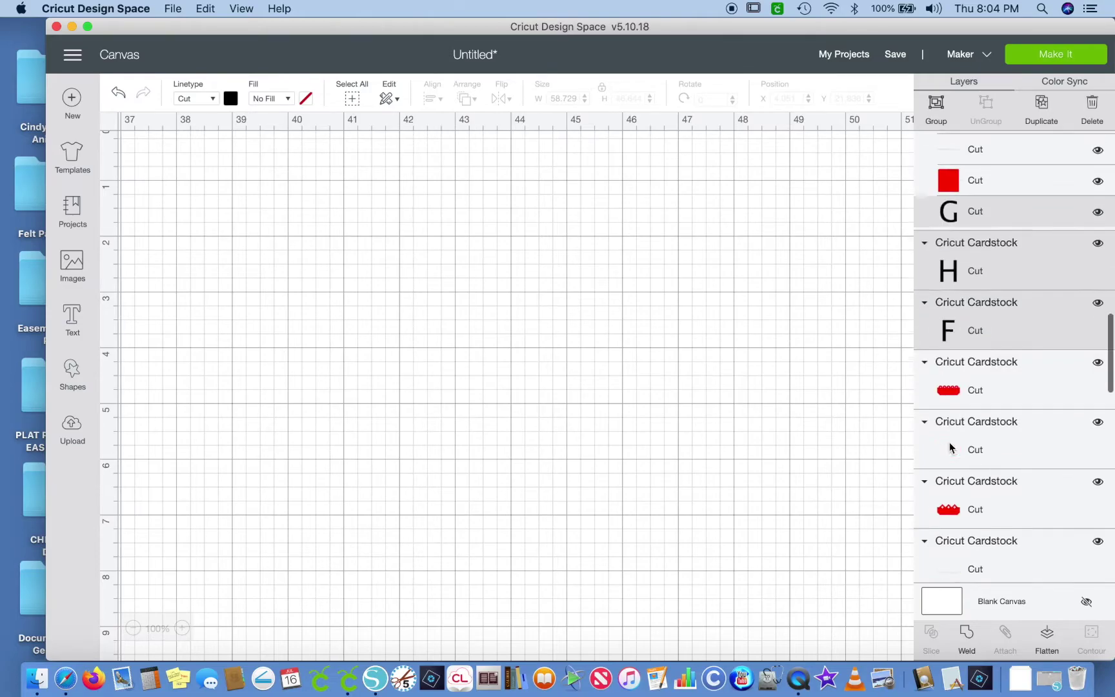
scroll(949, 446, "down", 5)
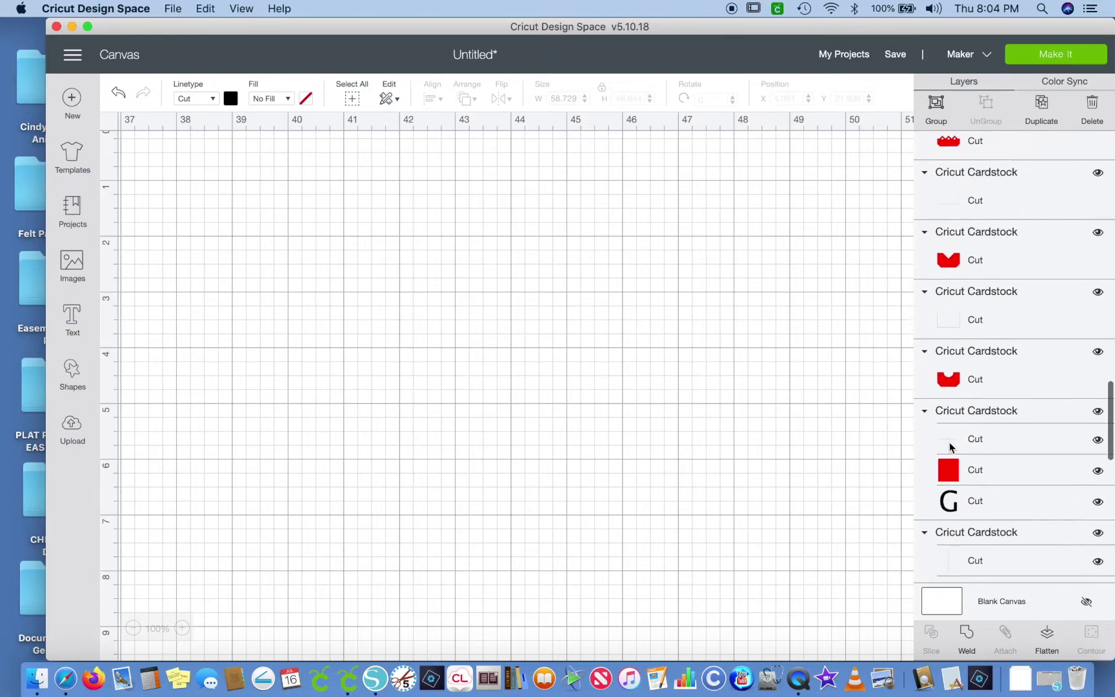
left_click(949, 399, "shift")
scroll(952, 403, "down", 5)
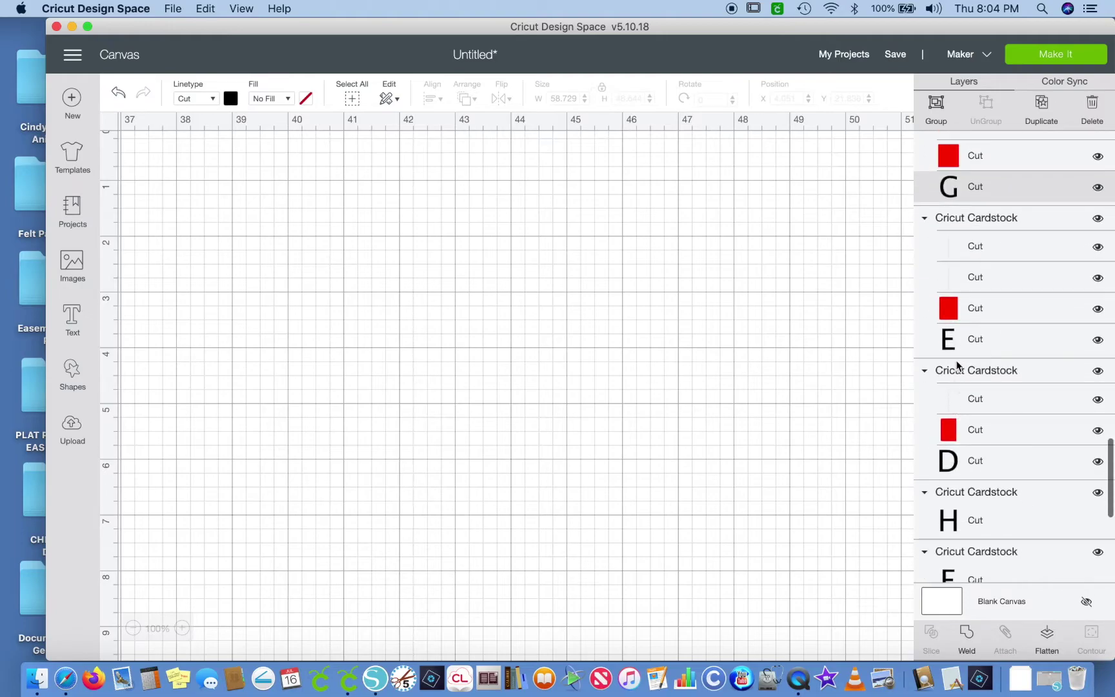
left_click(952, 348, "shift")
left_click(950, 462, "shift")
- Add the last H, F, C, B and A letters to the selection and change the linetype of all selected letters to Draw
scroll(950, 455, "down", 5)
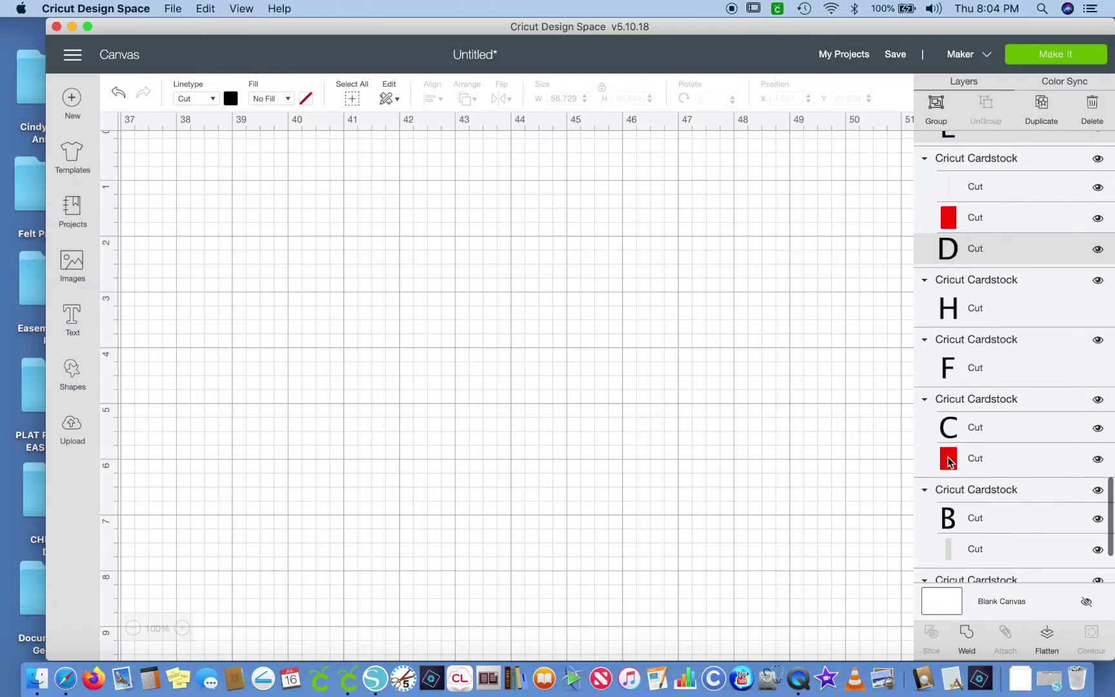
left_click(939, 316, "shift")
left_click(944, 383, "shift")
left_click(943, 427, "shift")
scroll(943, 419, "down", 3)
left_click(945, 379, "shift")
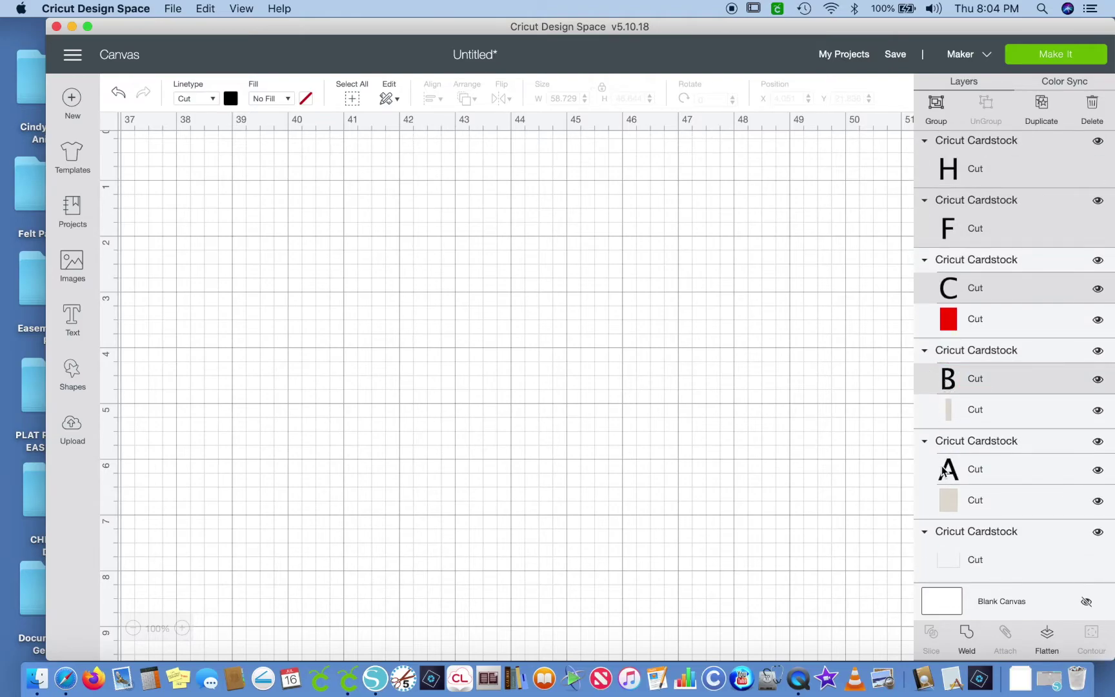
left_click(943, 470, "shift")
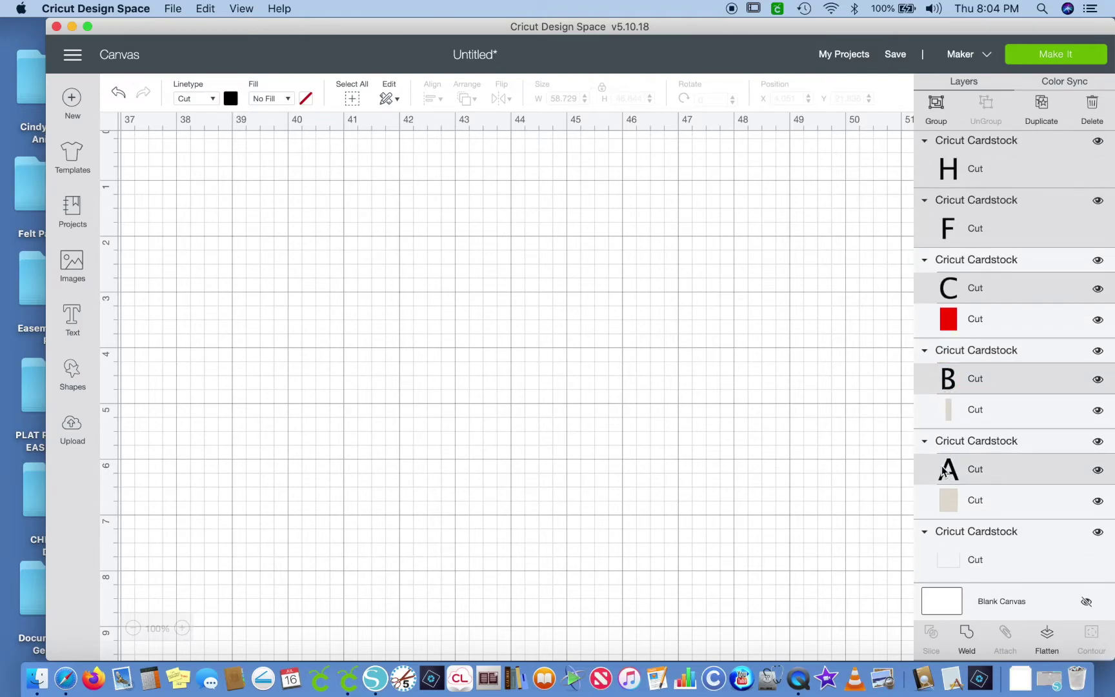
left_click(216, 102)
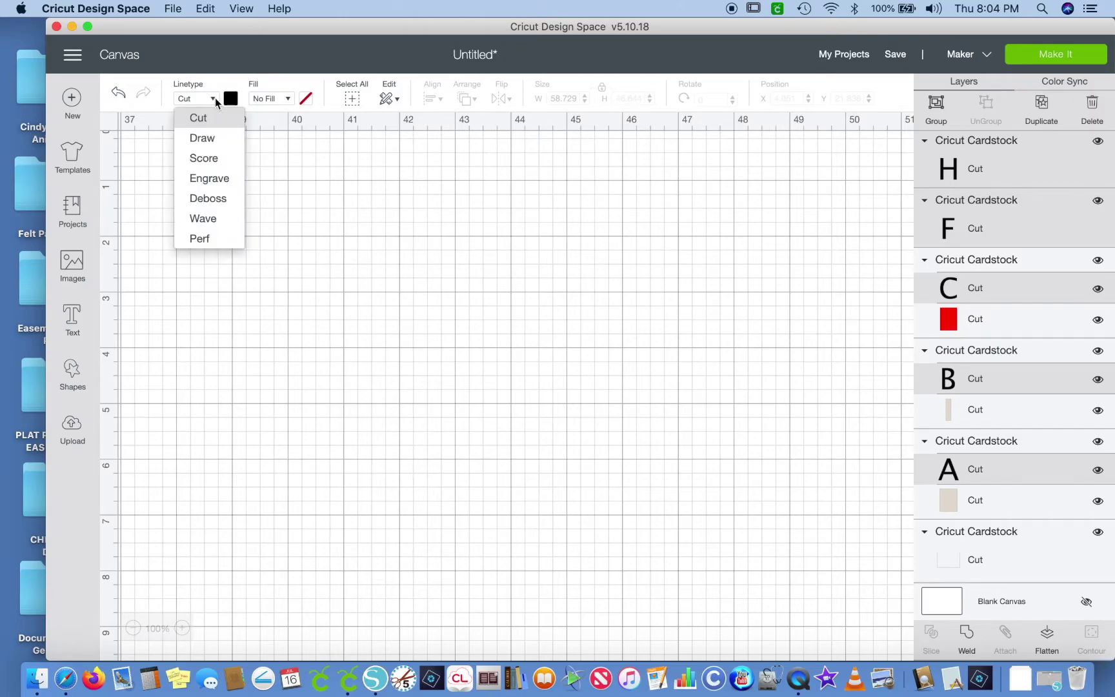
left_click(211, 143)
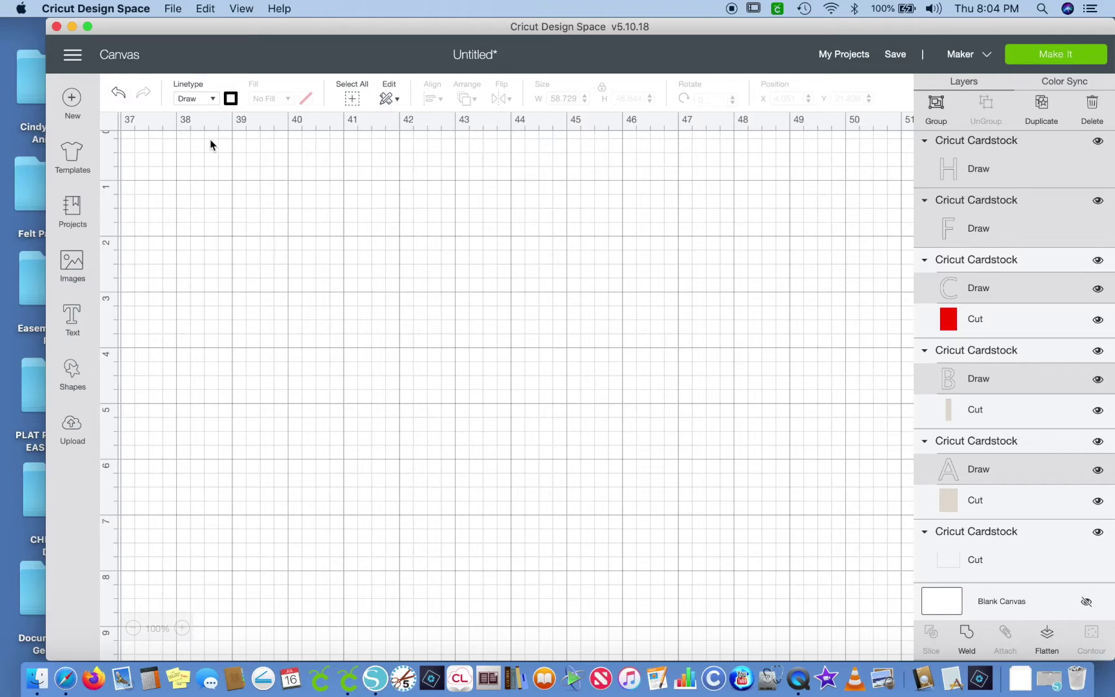
scroll(737, 288, "up", 1)
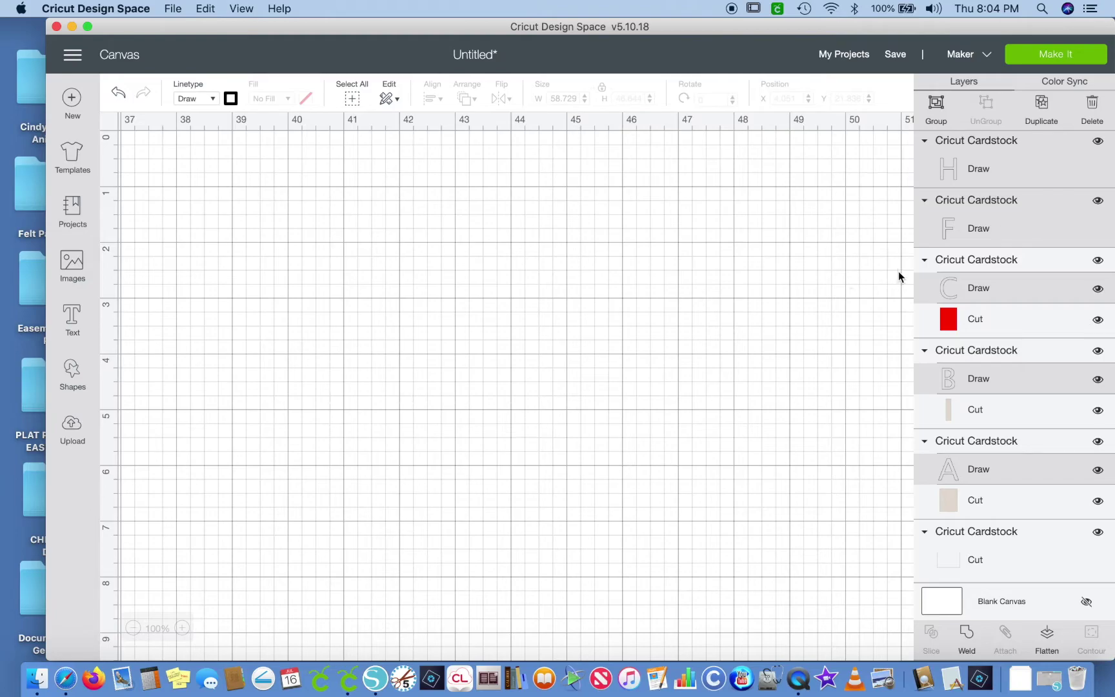
left_click(853, 230)
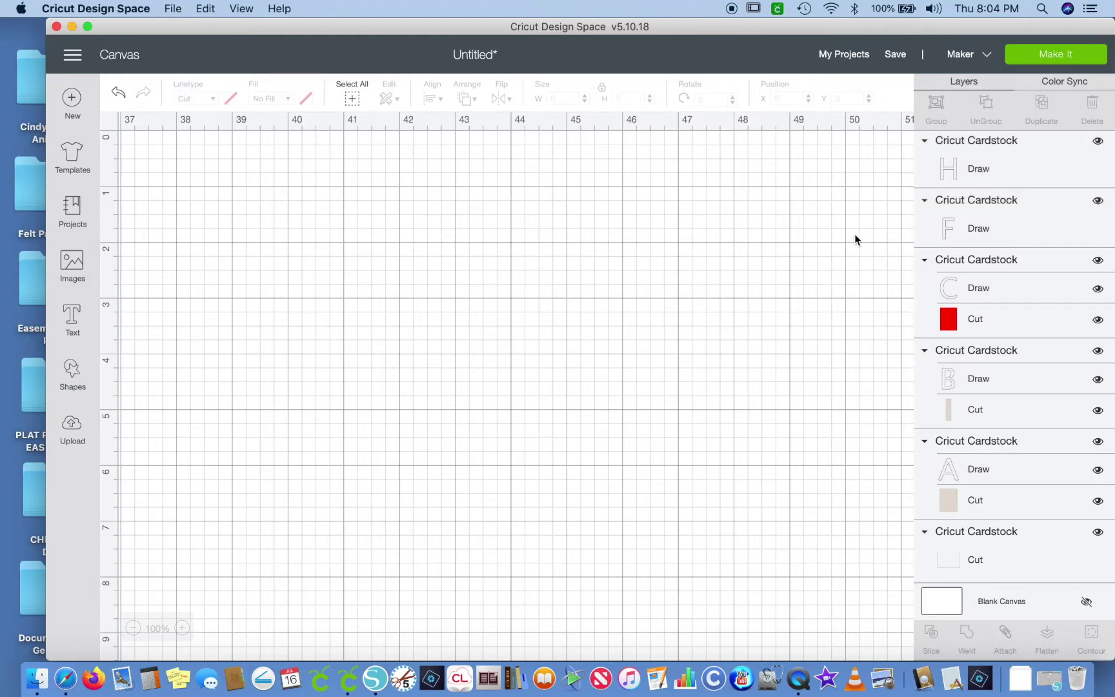
- Select the fold line layer of the first D piece together with both fold lines of the first E piece
scroll(1003, 264, "up", 5)
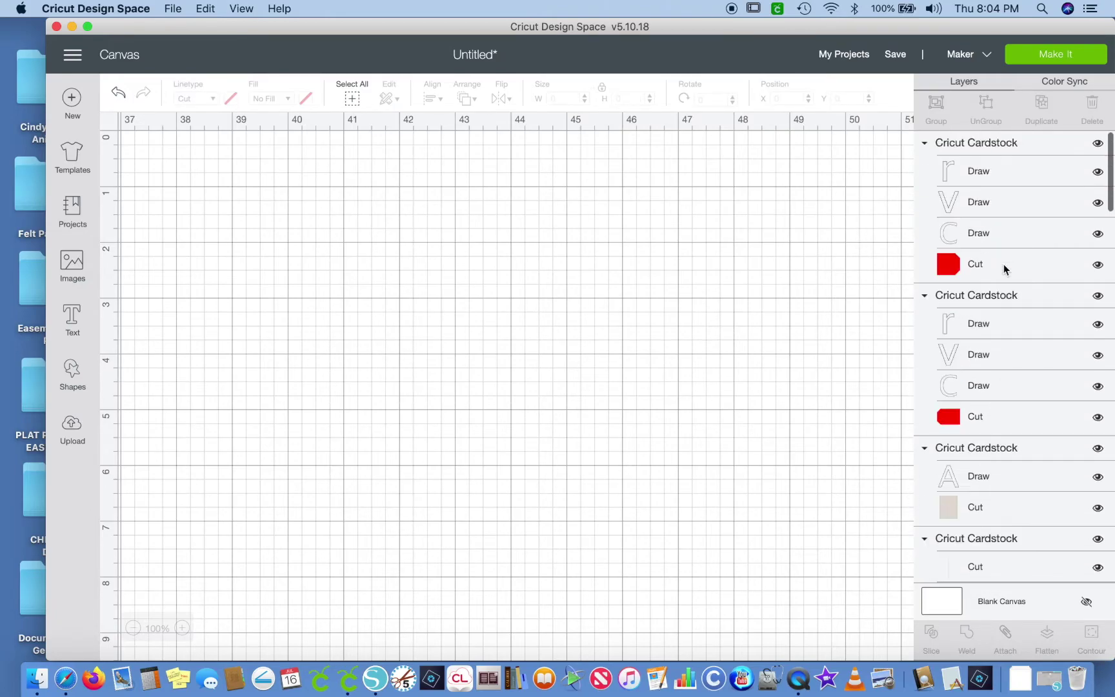
left_click(943, 264)
scroll(941, 329, "down", 8)
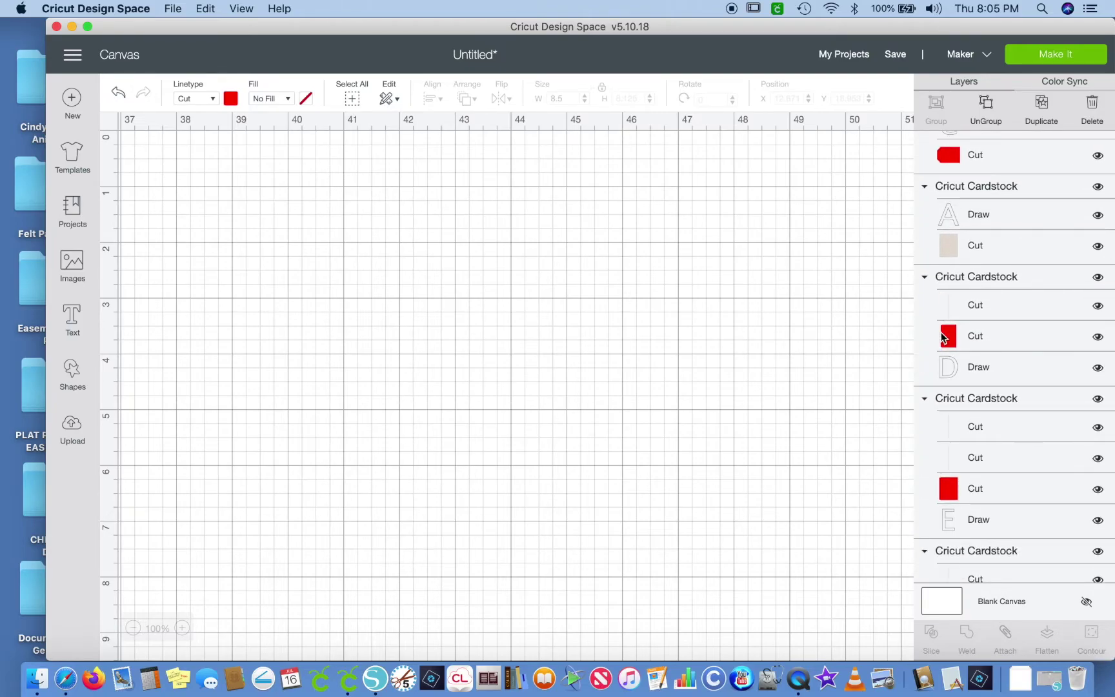
left_click(975, 310)
left_click(971, 427, "shift")
left_click(971, 458, "shift")
- Add both fold lines of the next two E pieces and the fold line of the first G piece to the selection
scroll(971, 462, "down", 3)
scroll(971, 462, "down", 2)
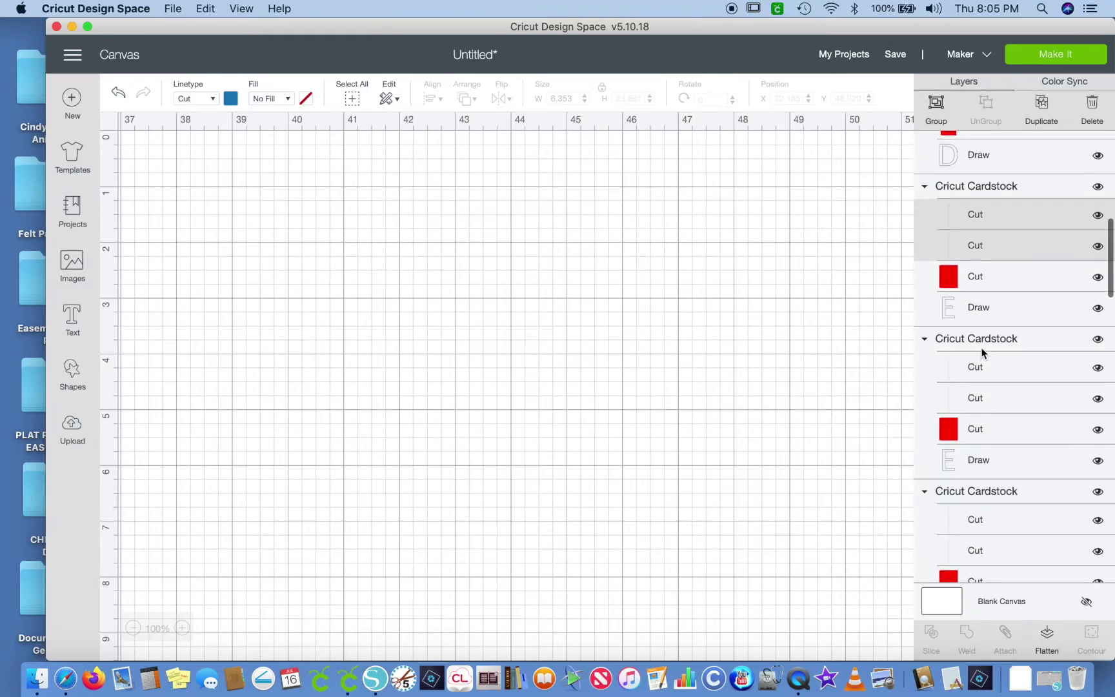
left_click(977, 367, "shift")
left_click(973, 390, "shift")
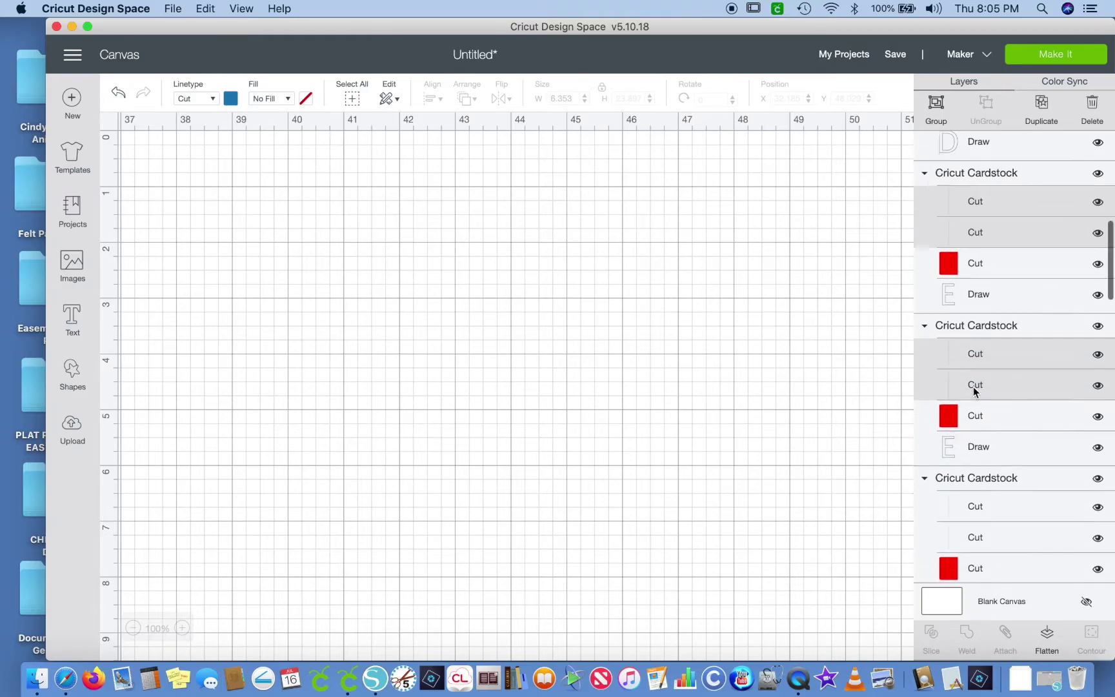
left_click(978, 349, "shift")
left_click(975, 381, "shift")
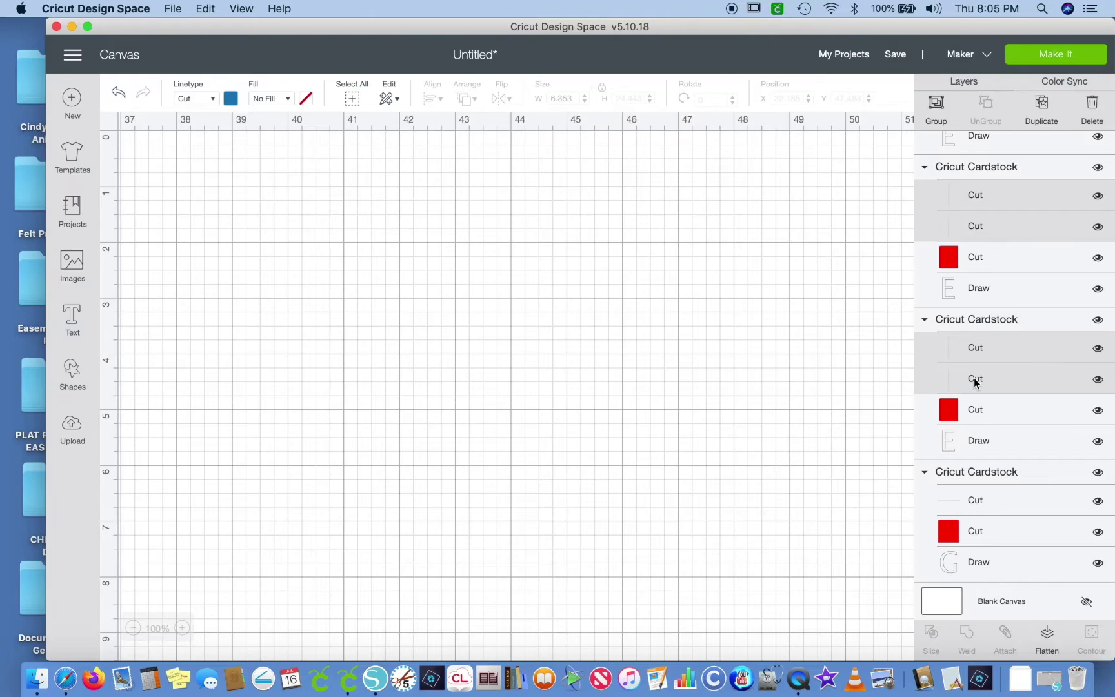
left_click(972, 340, "shift")
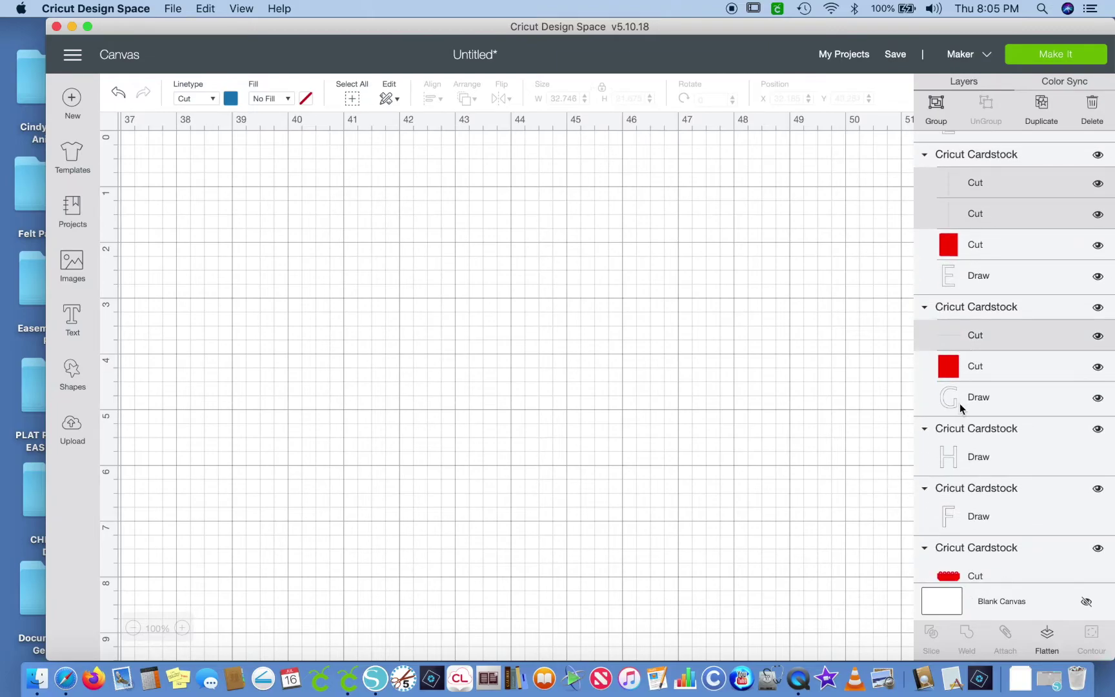
- Add the three separate fold line layers listed between the scalloped and notched red pieces to the selection
left_click(966, 376, "shift")
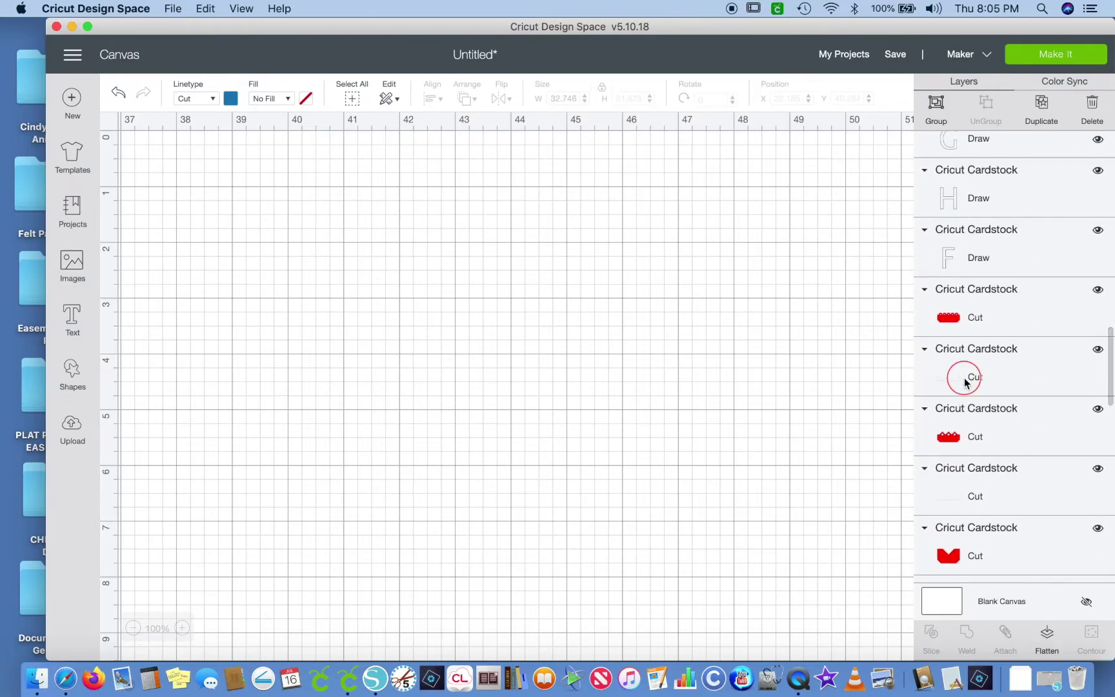
left_click(962, 500, "shift")
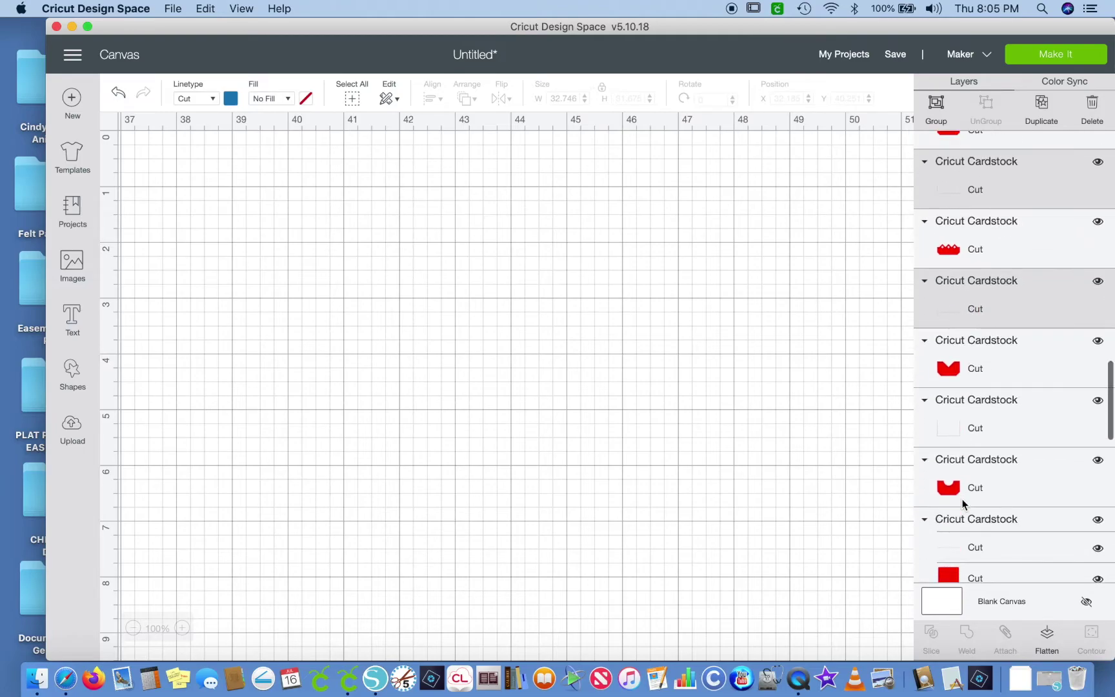
left_click(972, 406, "shift")
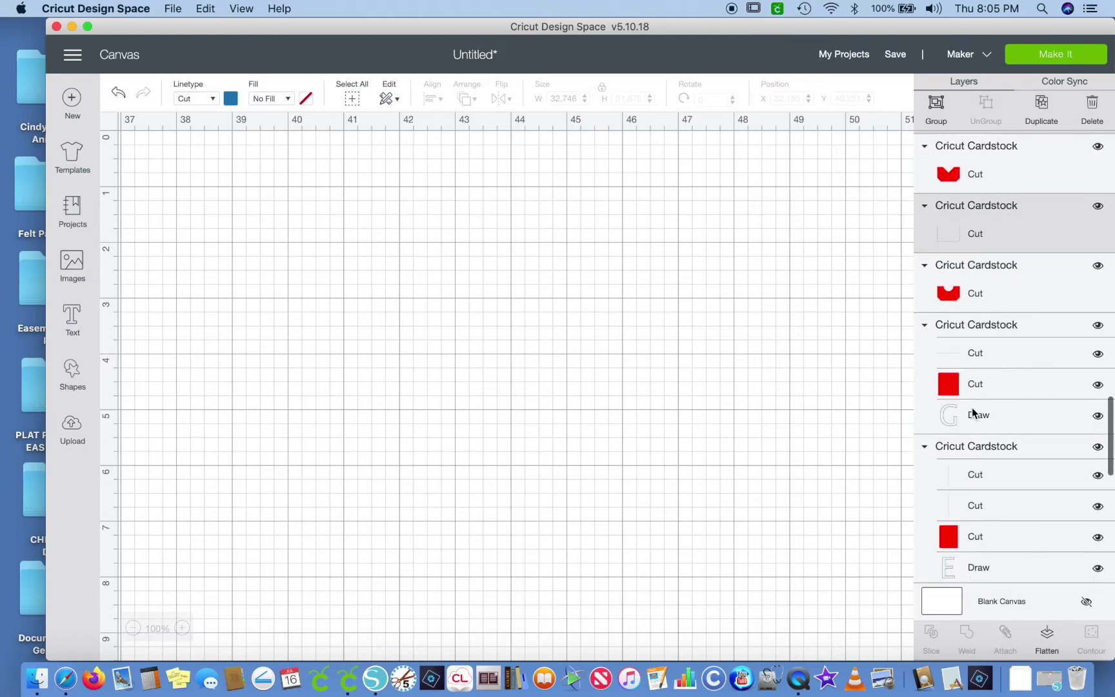
- Add the fold lines of the second G piece, the last E and D pieces, and the final line layer to the selection
left_click(974, 358, "shift")
left_click(967, 473, "shift")
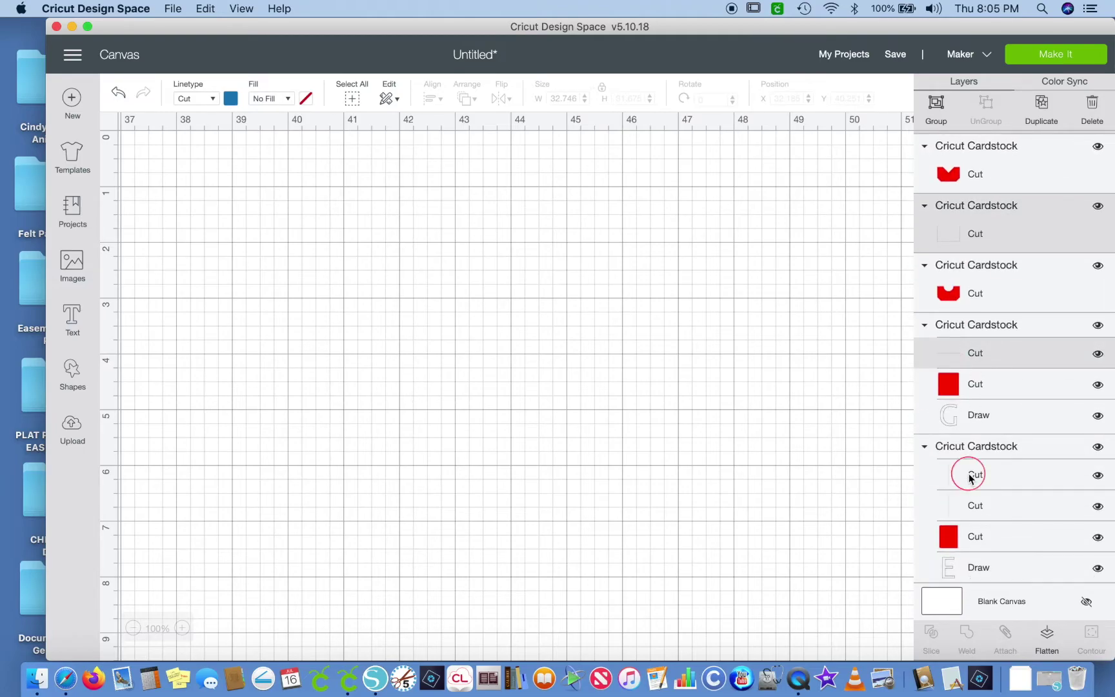
left_click(970, 507, "shift")
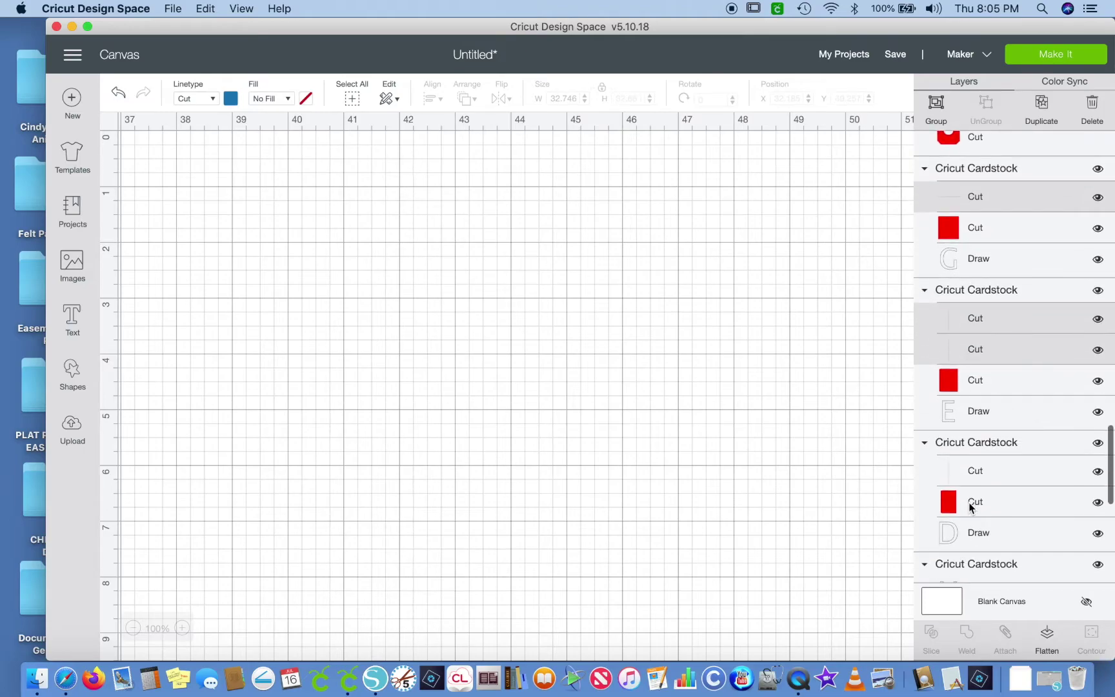
left_click(972, 478, "shift")
scroll(971, 476, "down", 10)
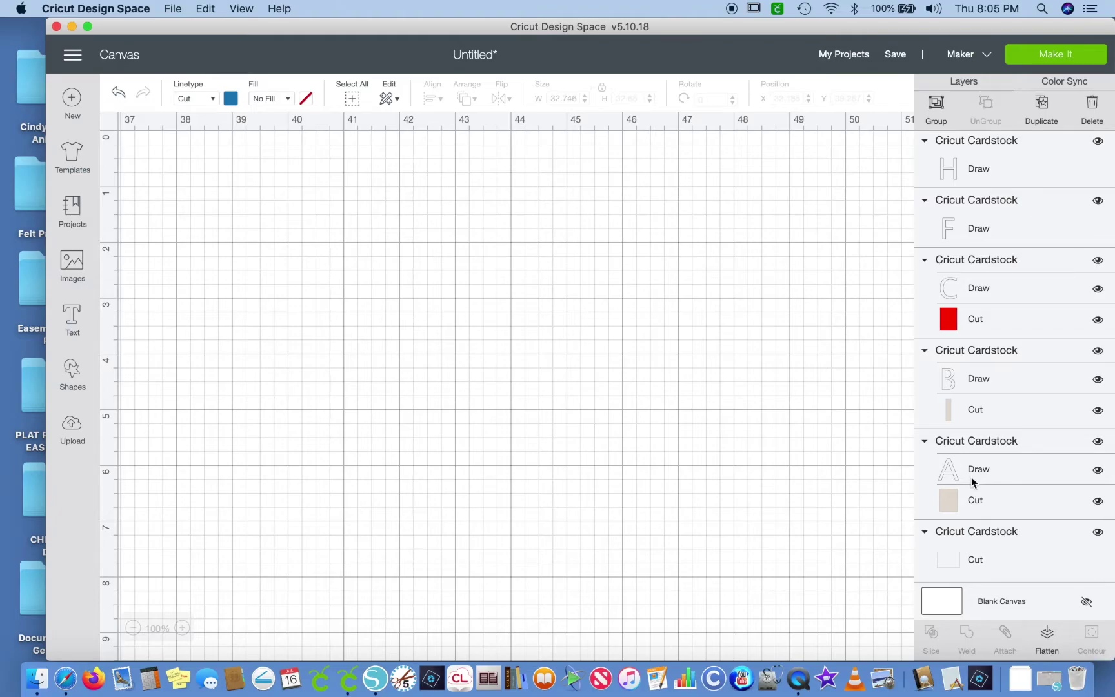
left_click(968, 558, "shift")
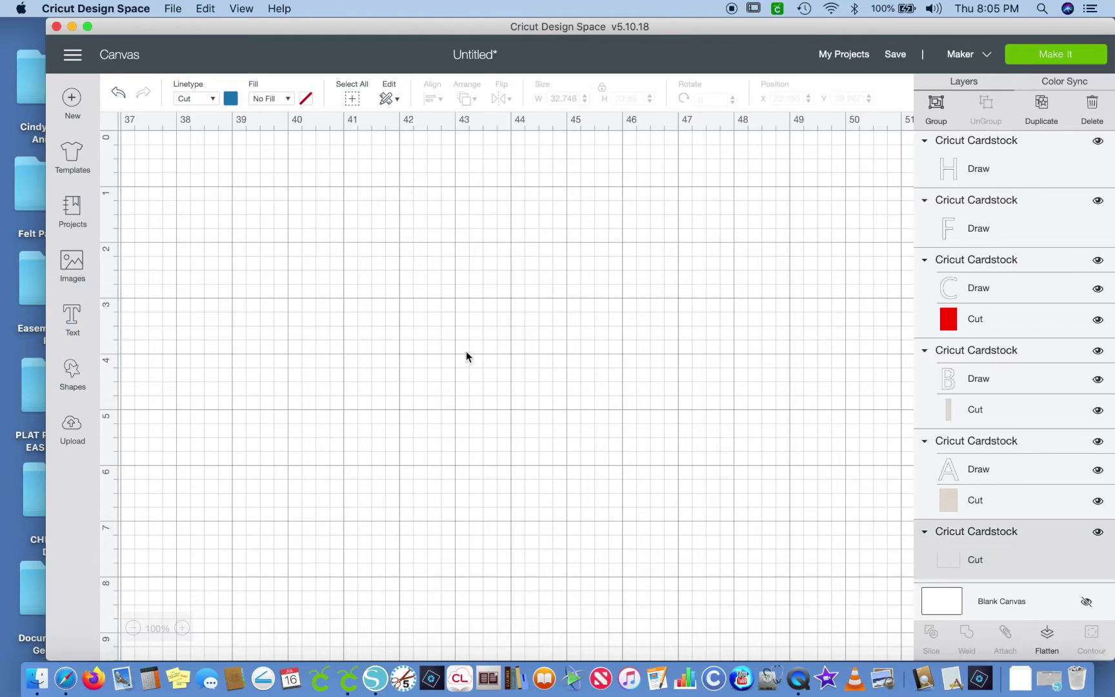
- Set the linetype of all the selected fold lines to Score, check them in the layer list and clear the selection
left_click(214, 98)
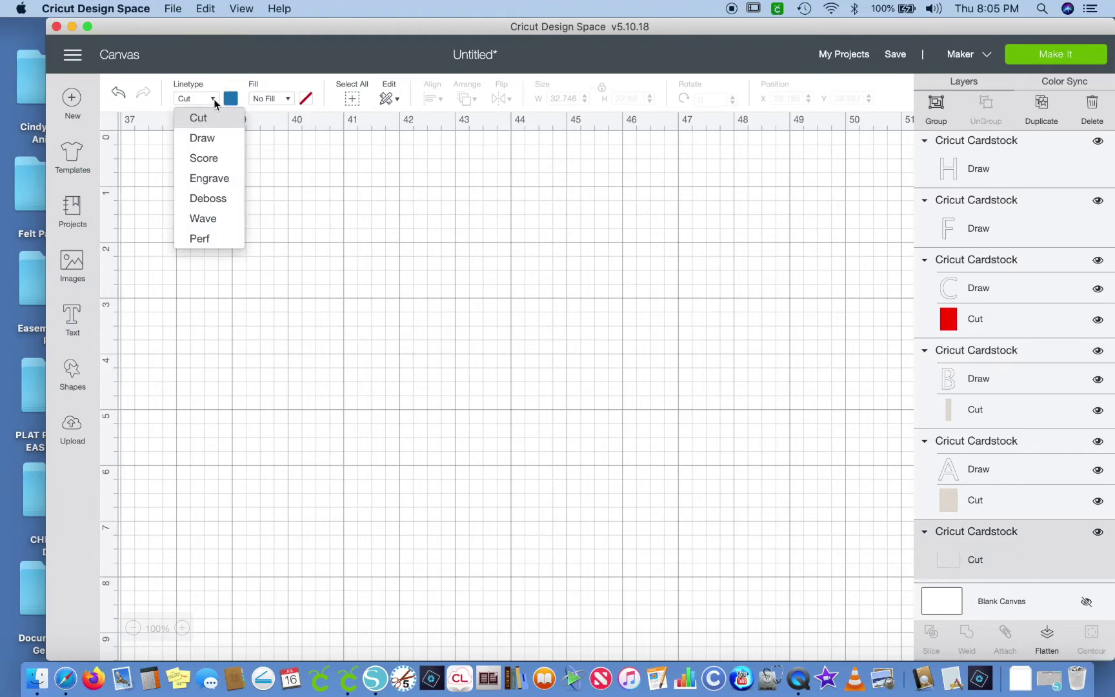
left_click(210, 158)
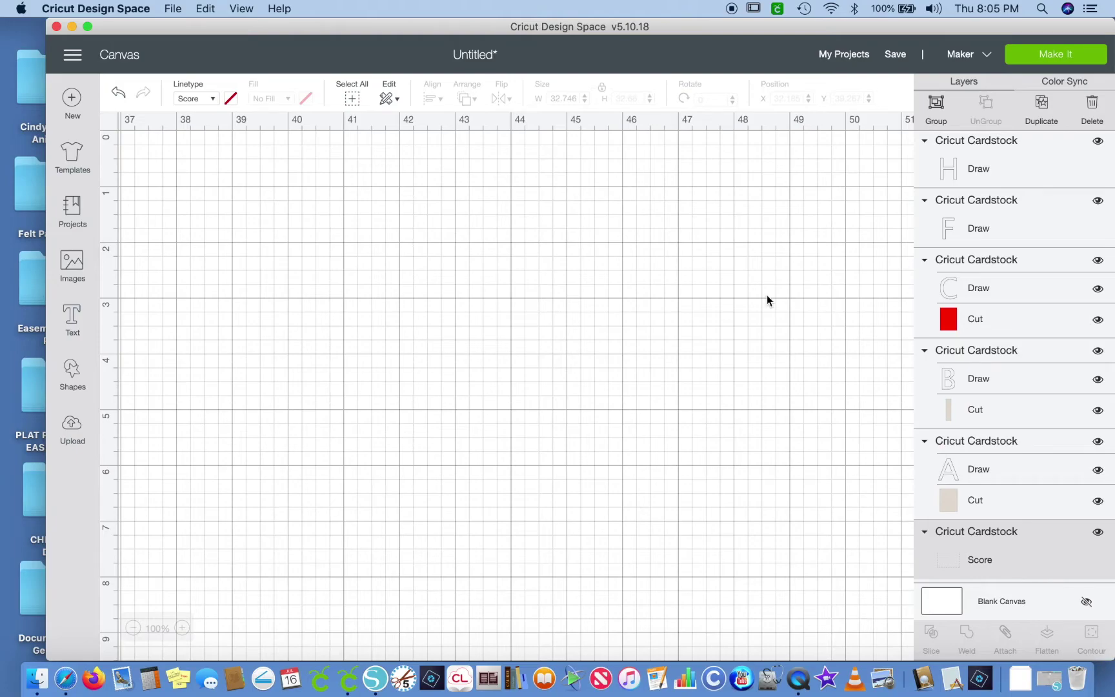
scroll(1005, 261, "up", 10)
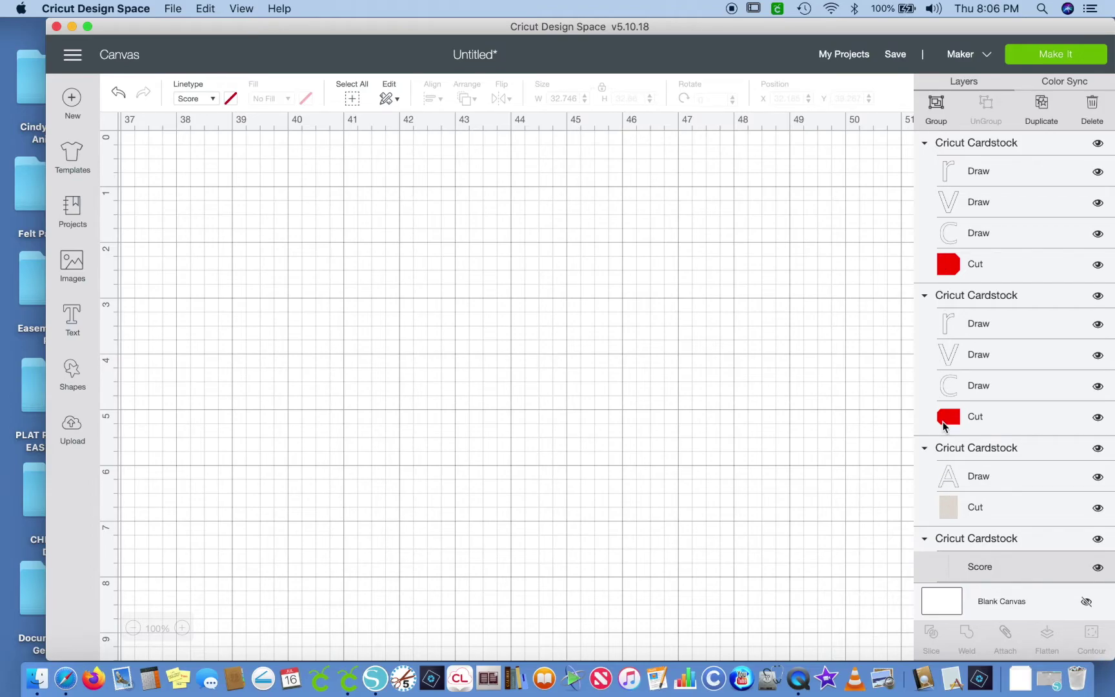
scroll(943, 426, "down", 5)
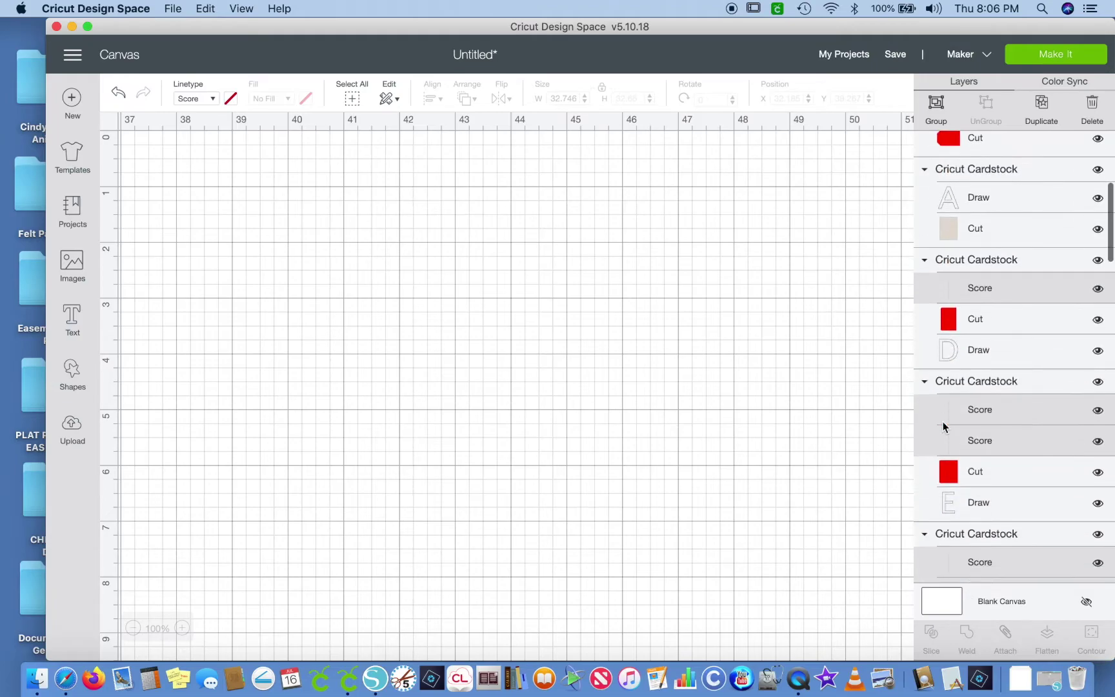
scroll(944, 426, "up", 2)
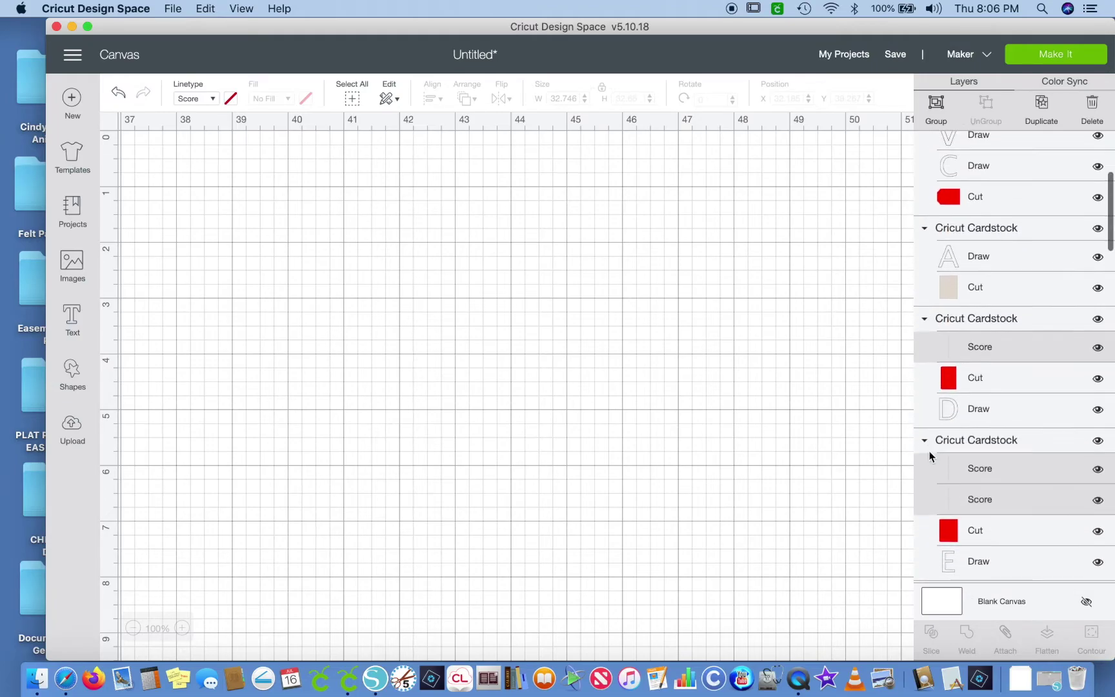
scroll(936, 439, "down", 4)
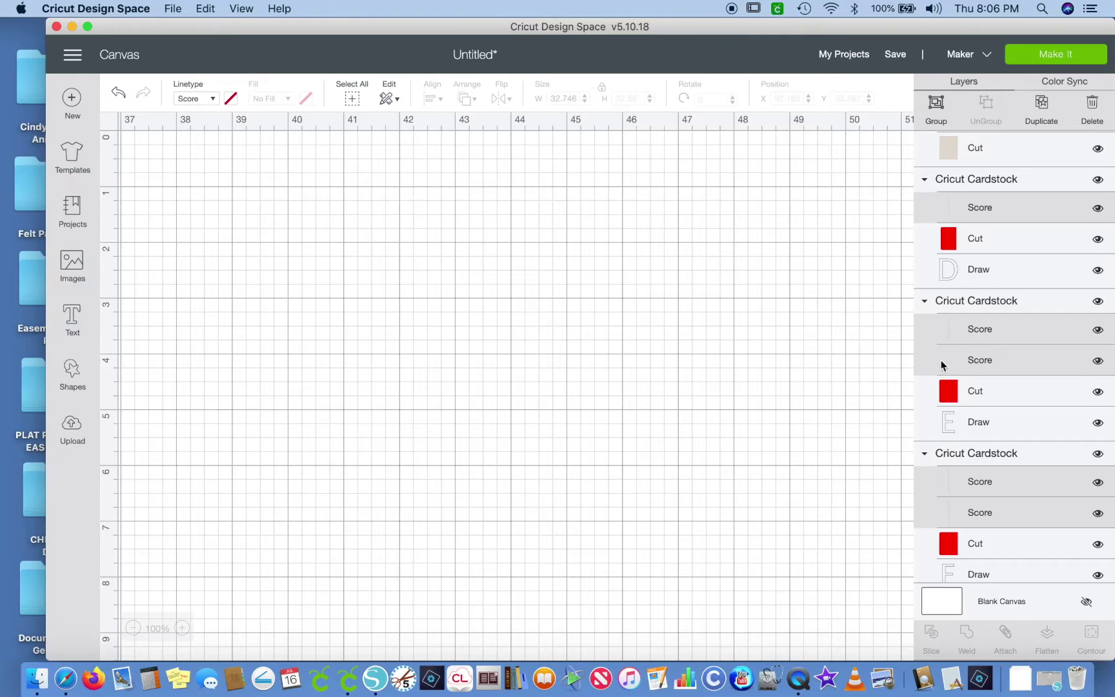
left_click(867, 378)
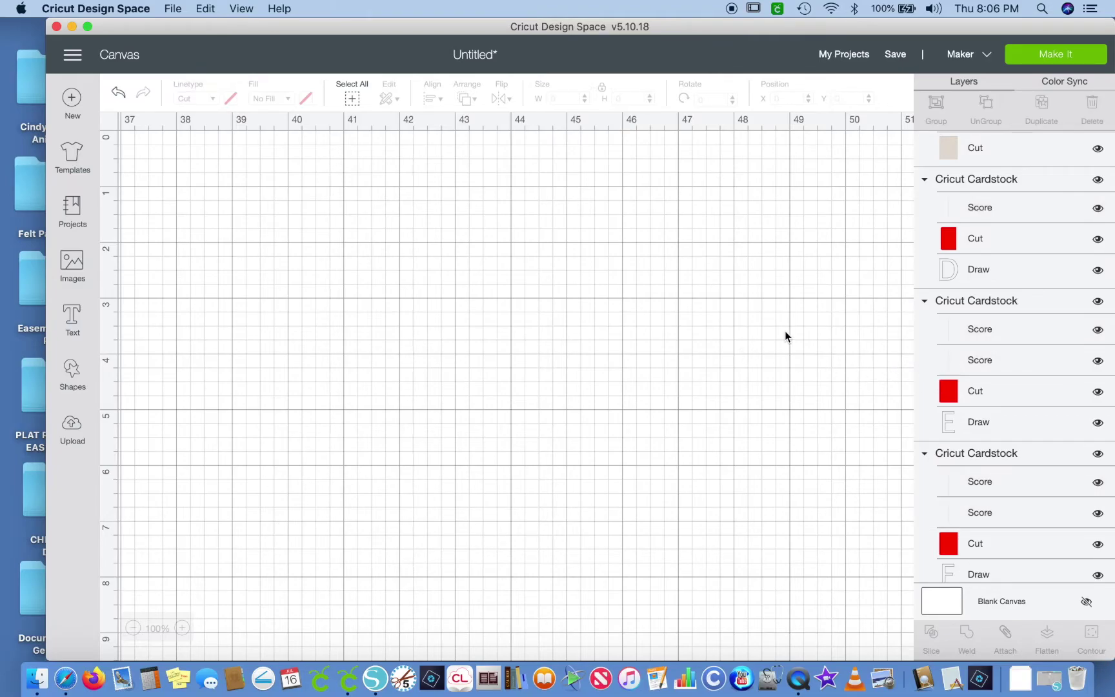
- Preview the project's cutting mats and examine how the pieces are laid out on mats 1 to 3
scroll(1062, 260, "up", 5)
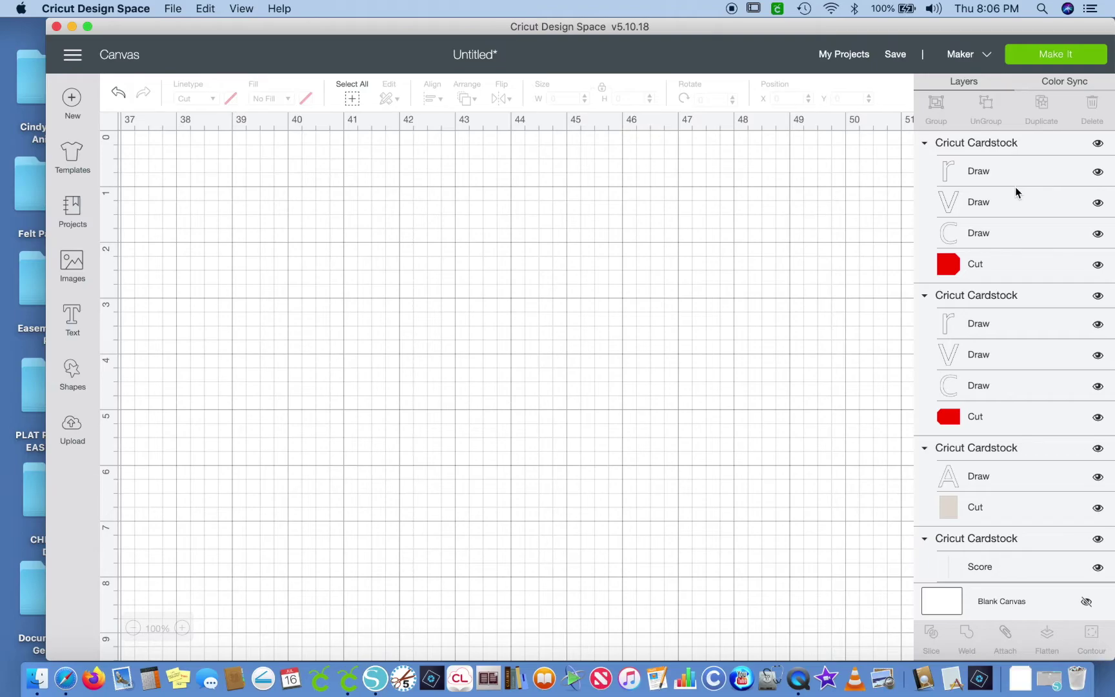
left_click(1045, 57)
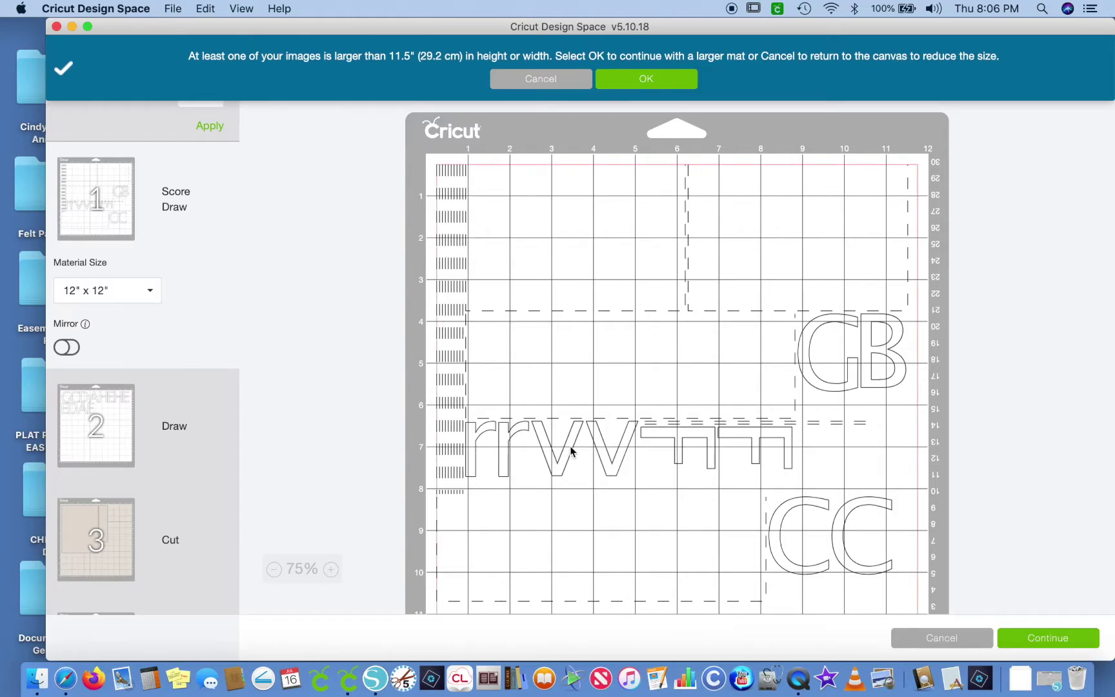
scroll(570, 450, "down", 4)
scroll(505, 450, "up", 4)
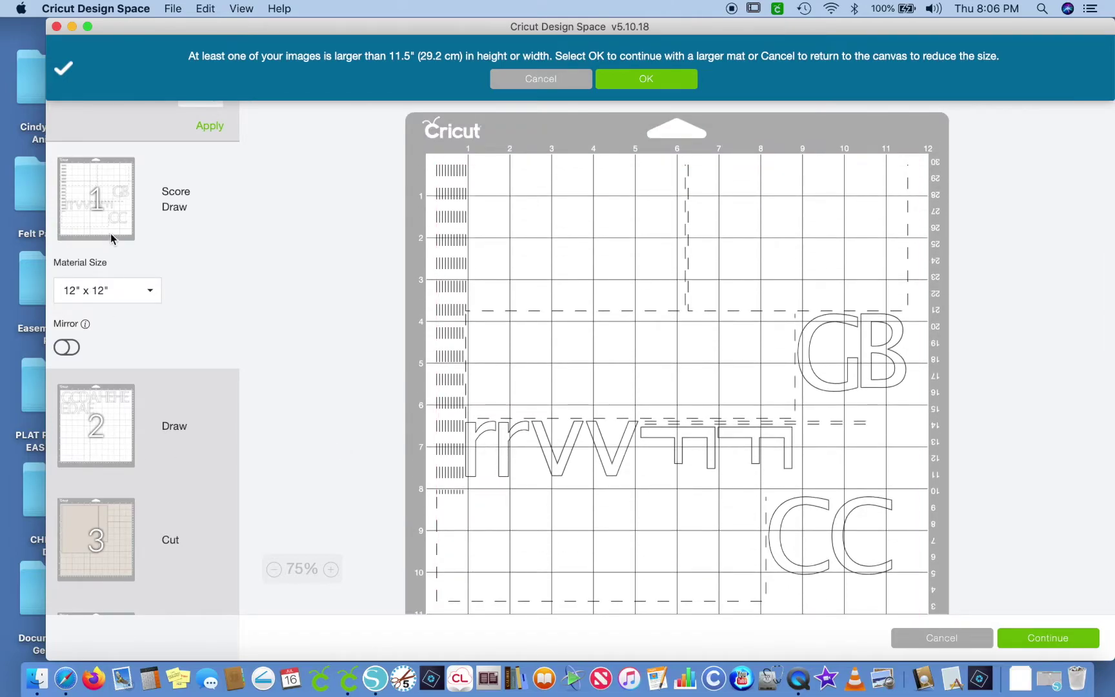
left_click(99, 431)
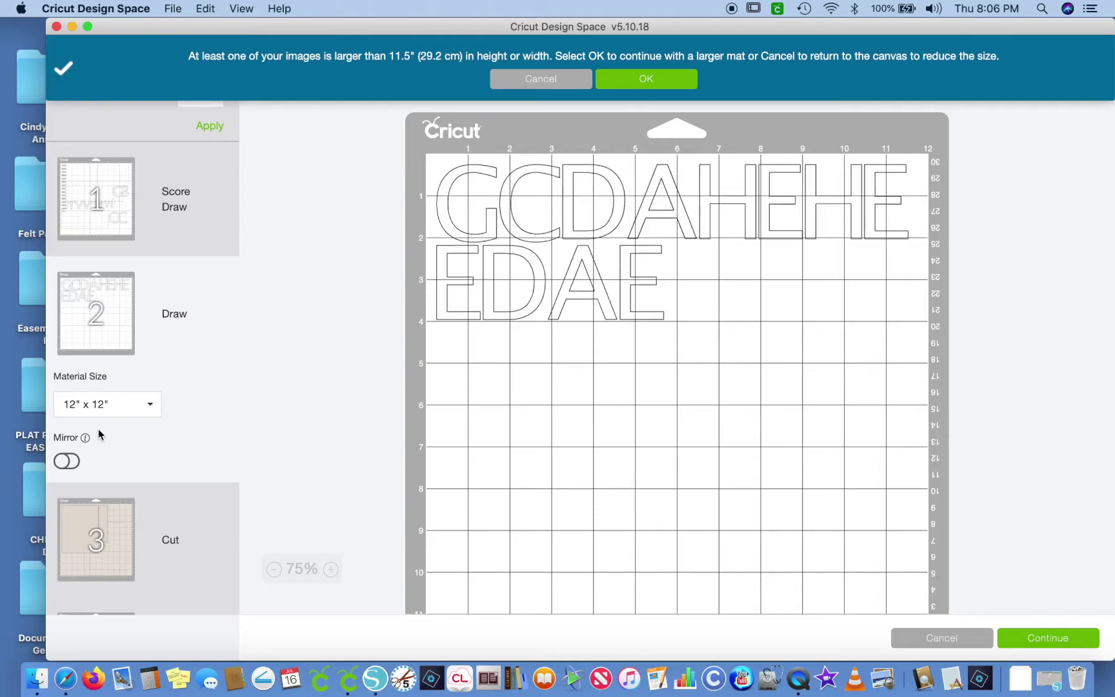
left_click(114, 525)
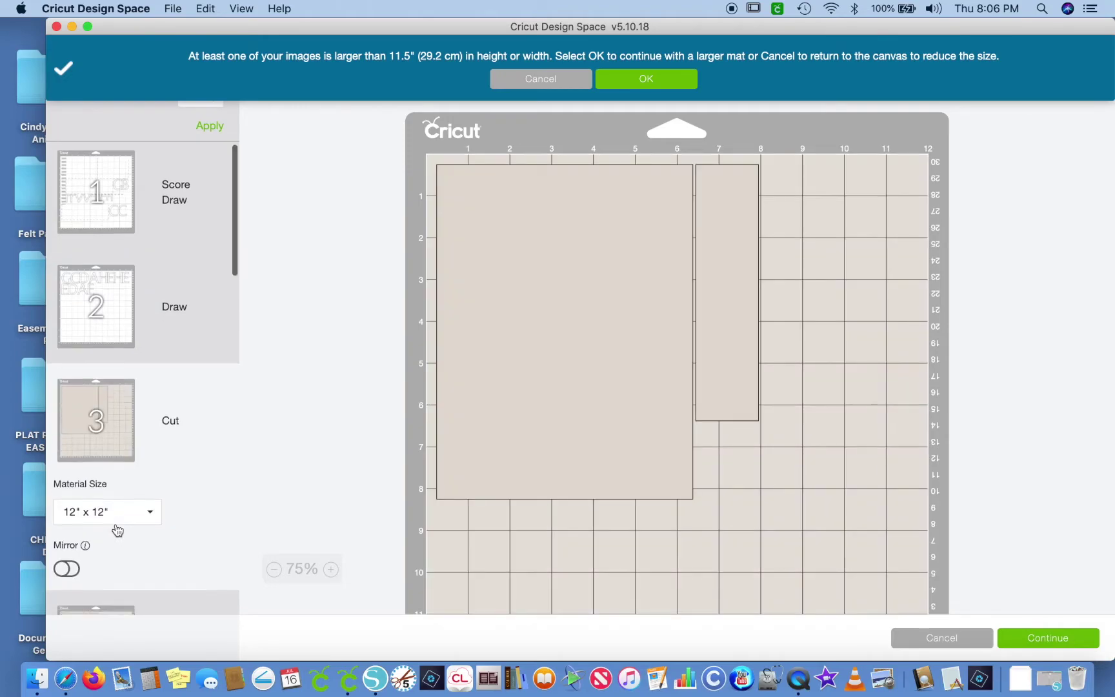
- Examine the layouts of mats 4 to 8 and return to the canvas without continuing
scroll(118, 529, "down", 6)
left_click(117, 392)
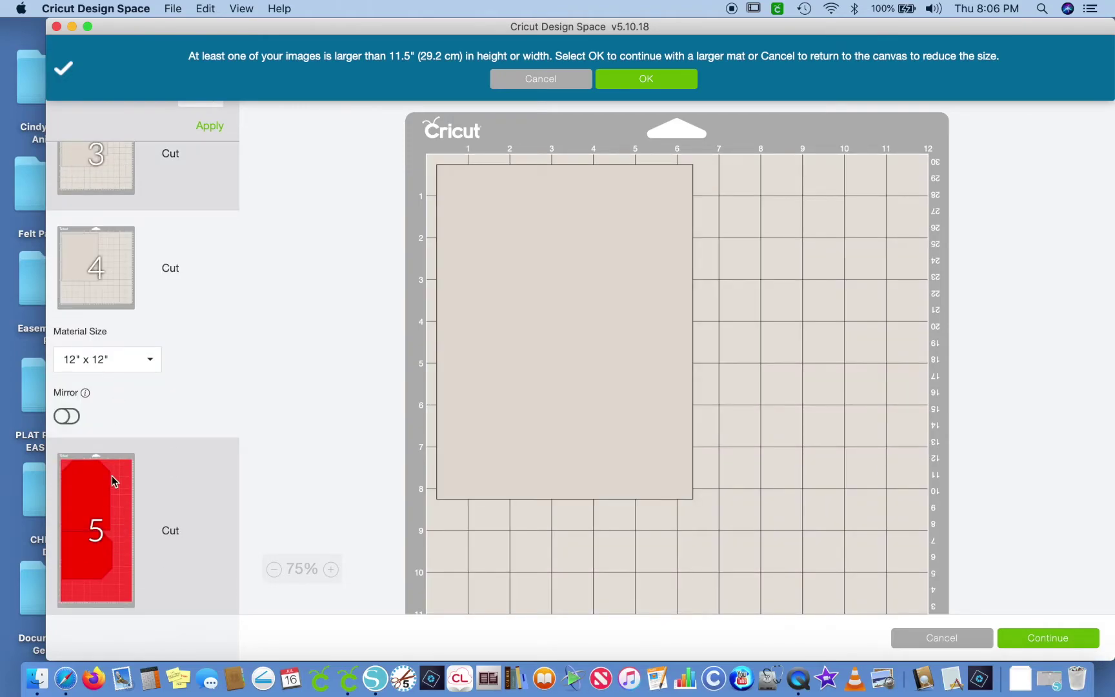
left_click(113, 507)
scroll(113, 507, "down", 8)
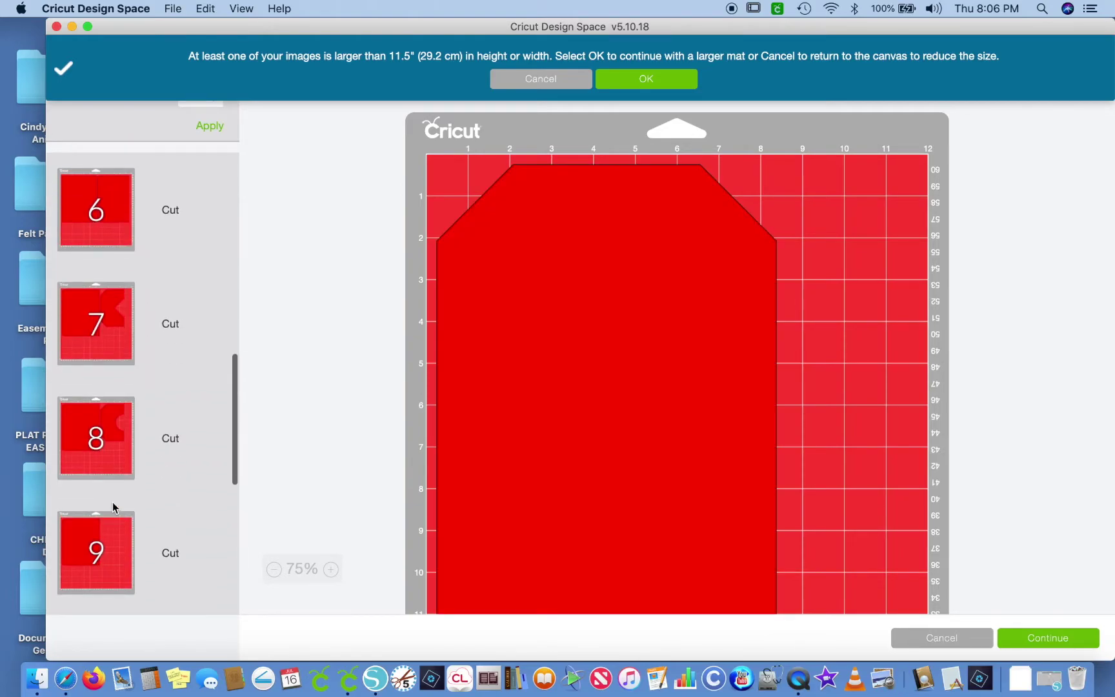
left_click(127, 230)
left_click(112, 316)
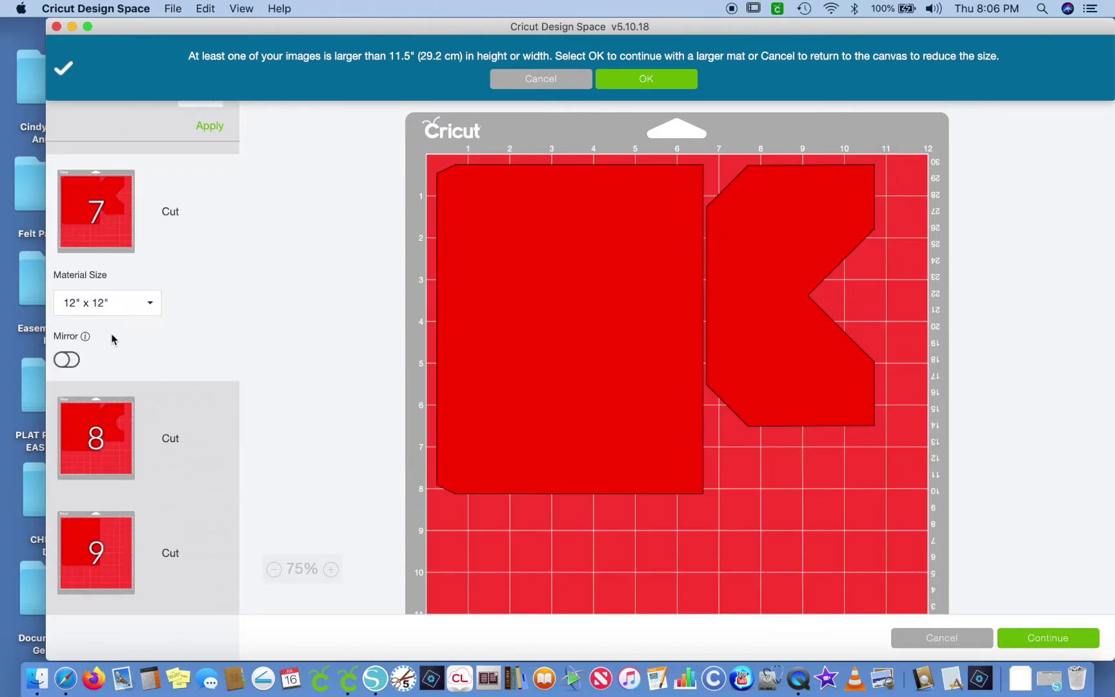
left_click(107, 423)
left_click(962, 637)
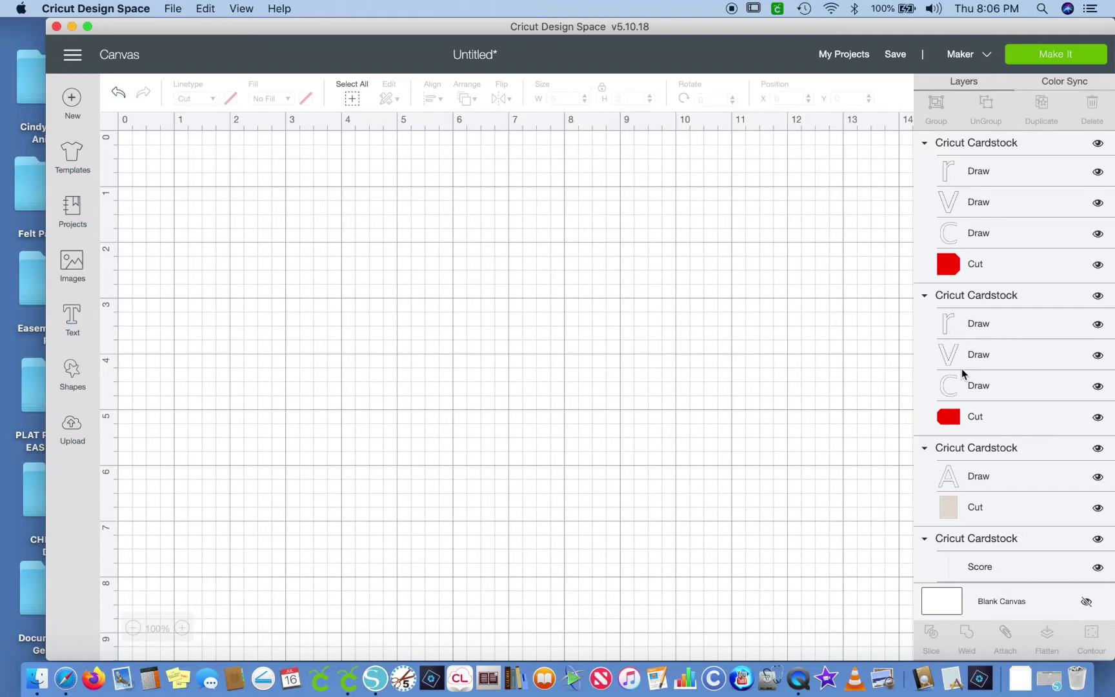
- Select the first red Cvr piece together with its letters and bring it into view on the canvas
left_click(969, 145)
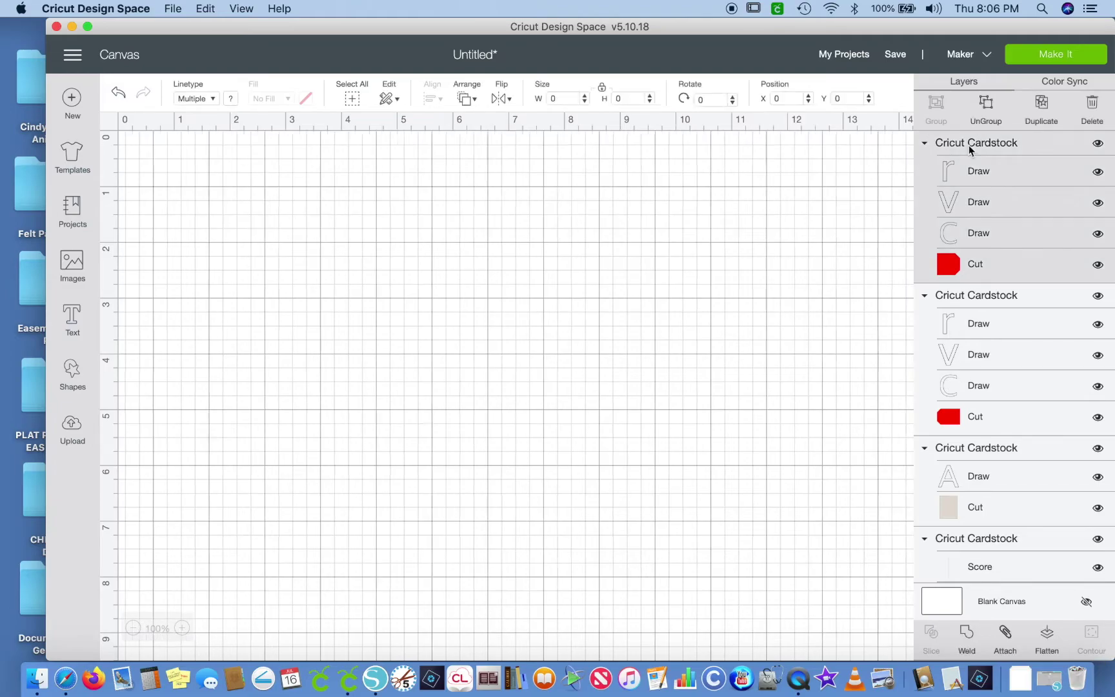
scroll(529, 401, "down", 10)
scroll(528, 400, "left", 20)
scroll(529, 400, "down", 4)
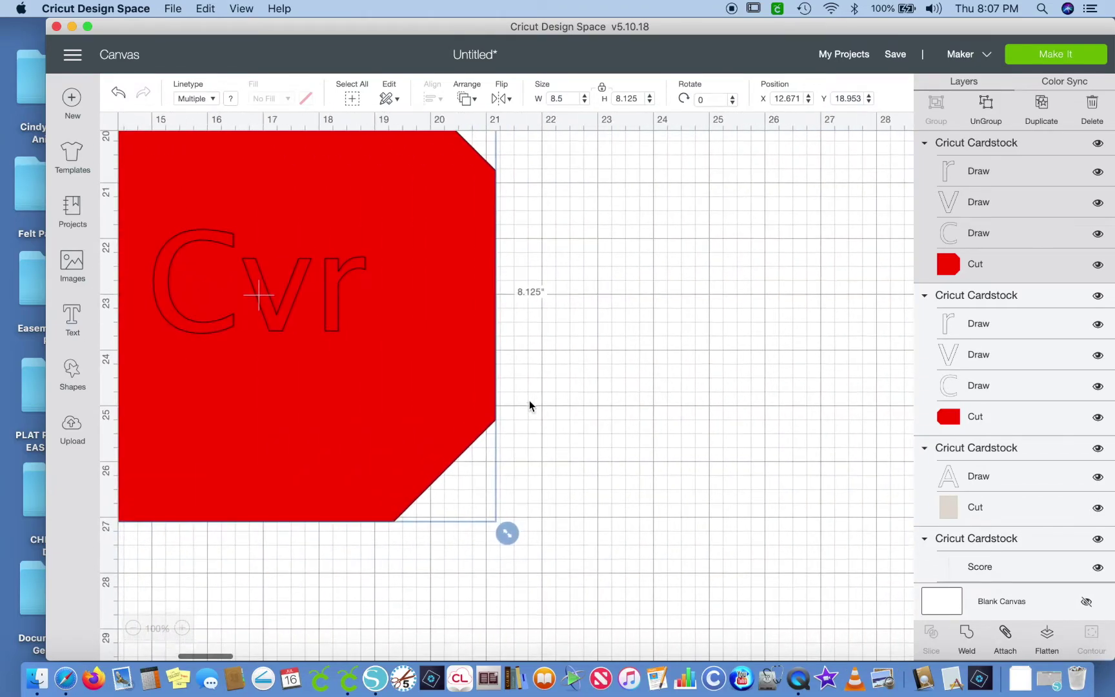
scroll(528, 400, "left", 8)
scroll(529, 399, "up", 3)
scroll(529, 400, "up", 1)
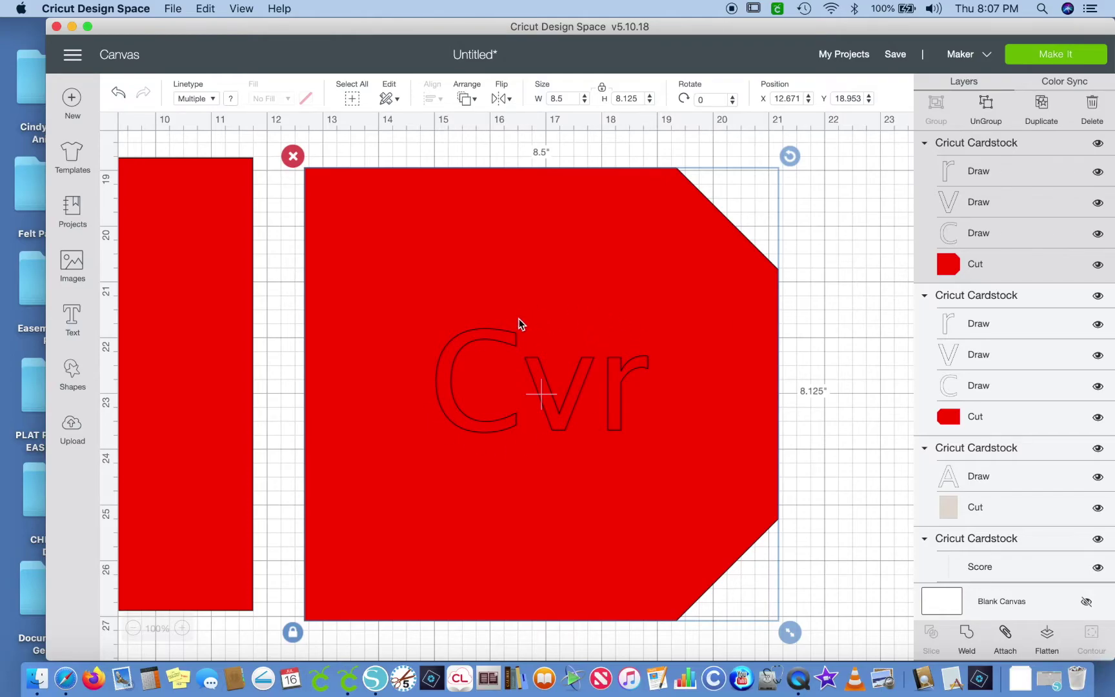
- Try moving the 8.5 inch wide Cvr piece about 1.5 inches away from the neighbouring red piece, and undo the move
left_click(795, 251)
left_click_drag(278, 154, 831, 654)
left_click_drag(689, 518, 772, 508)
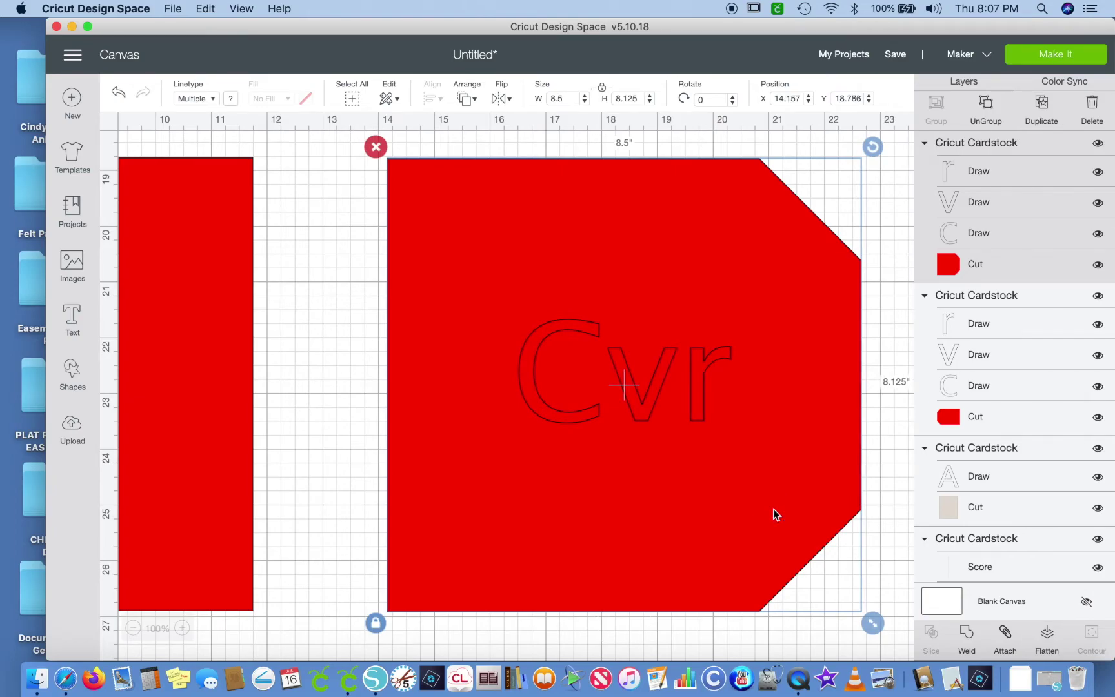
key("cmd+z")
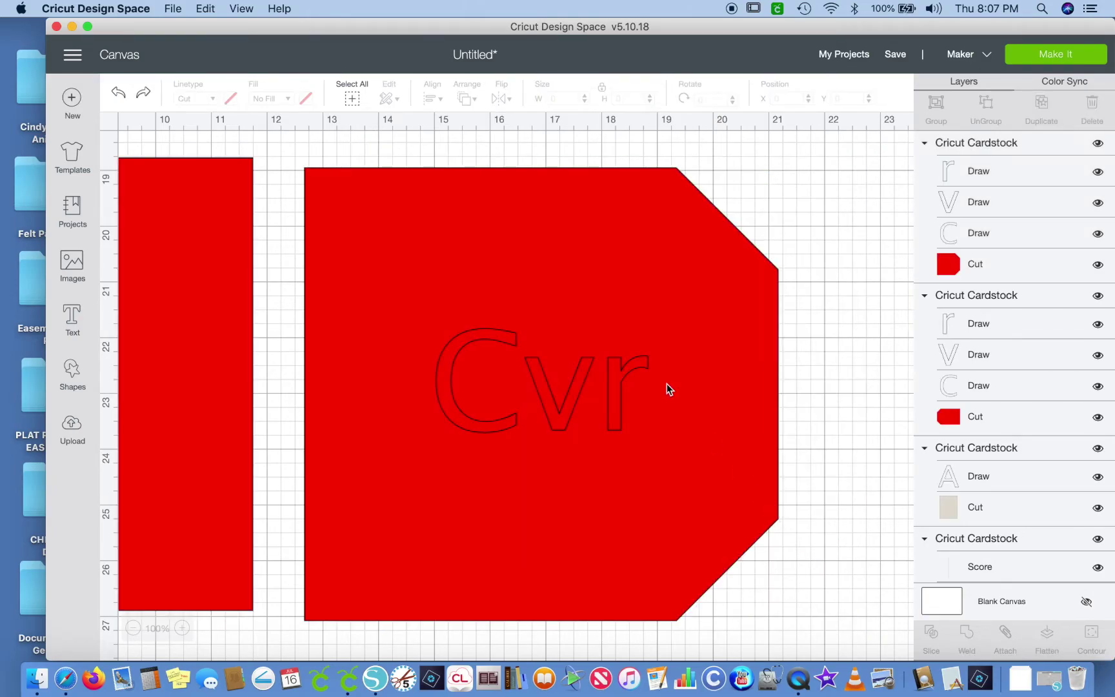
- Move the 8.5 inch wide Cvr piece to about X 13.1, Y 18.7 and attach its letters to the red shape
left_click(679, 306)
left_click_drag(679, 306, 706, 293)
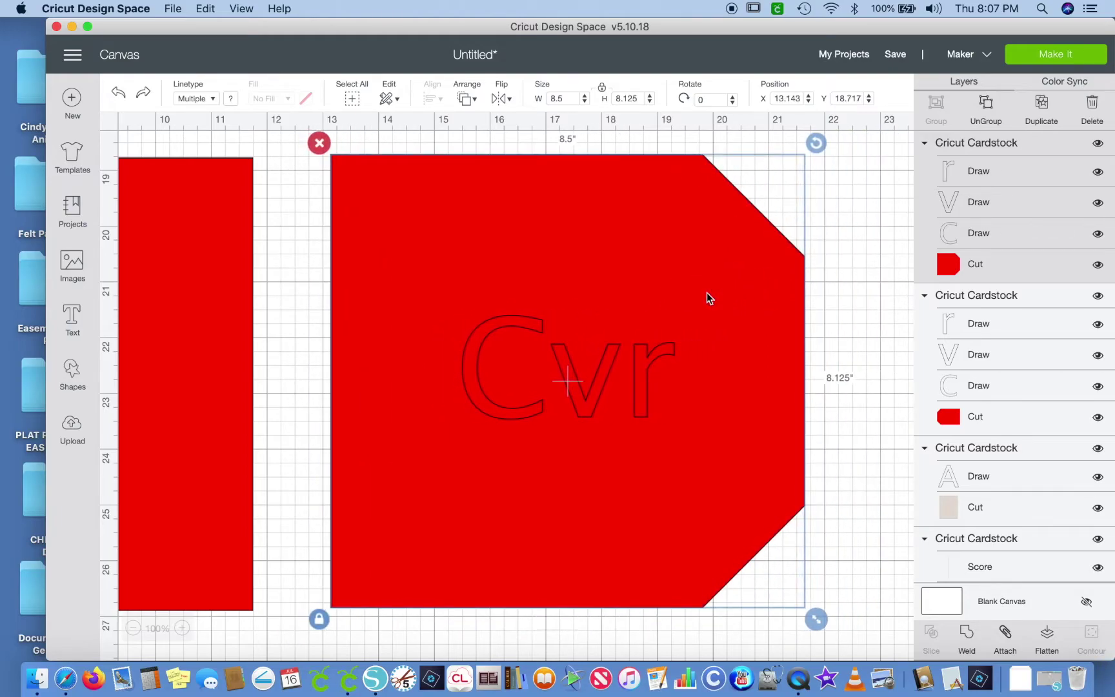
left_click_drag(299, 141, 875, 655)
left_click(1006, 635)
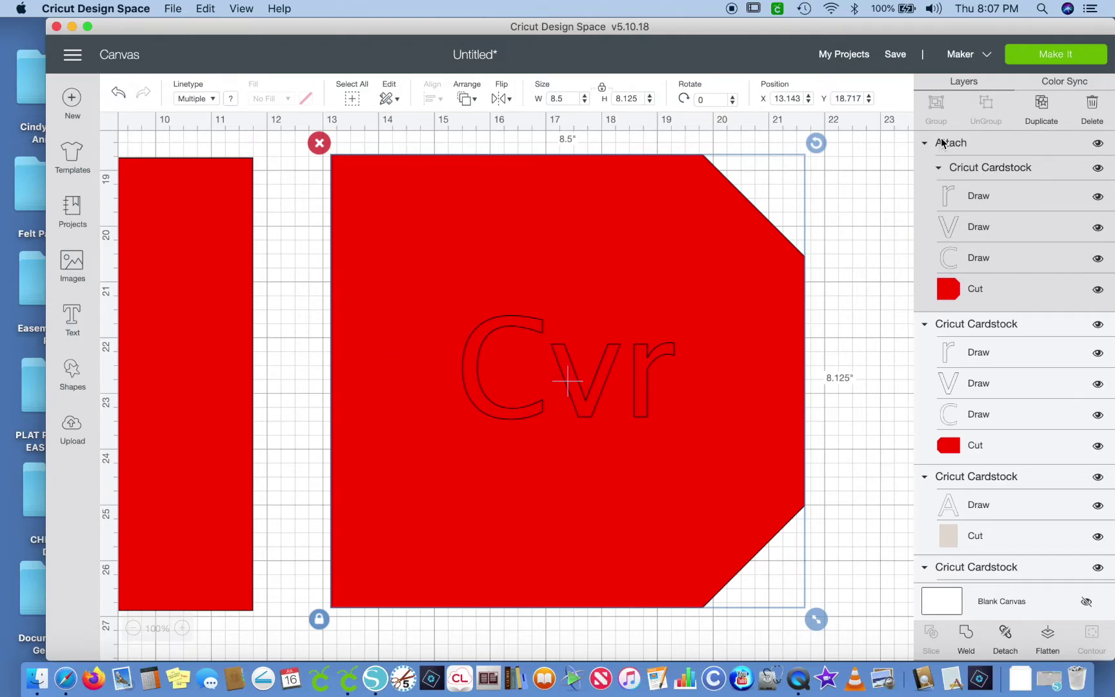
- Attach the Cvr letters to the other red cover piece, the one 11.75 inches wide
scroll(462, 378, "left", 10)
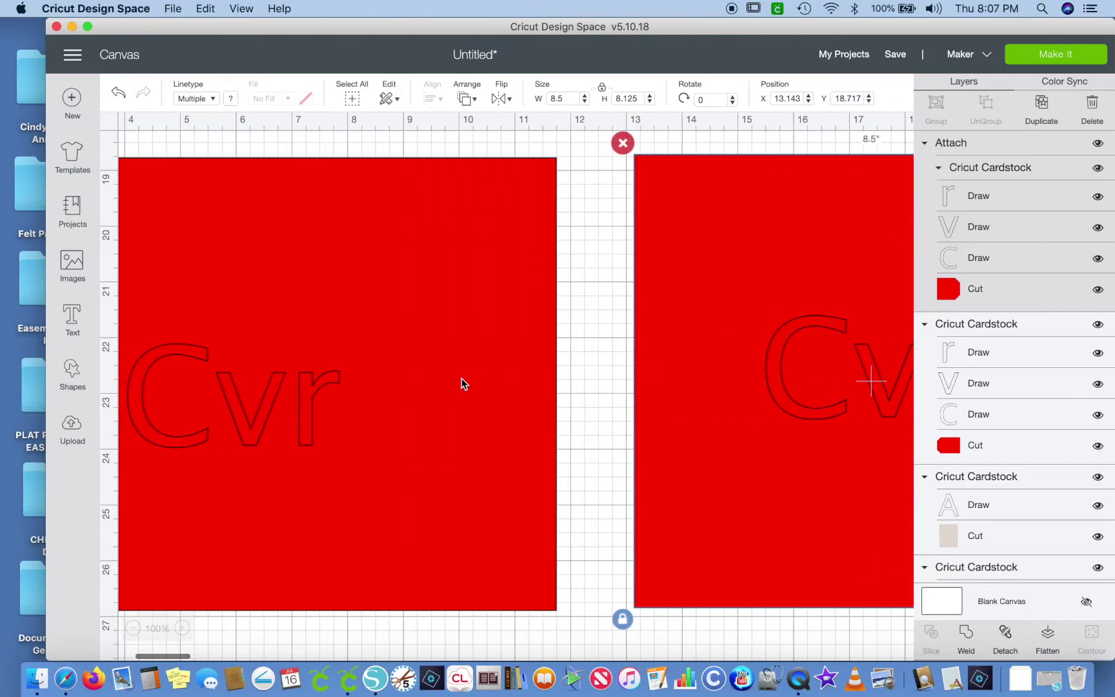
left_click(953, 324)
scroll(672, 361, "left", 5)
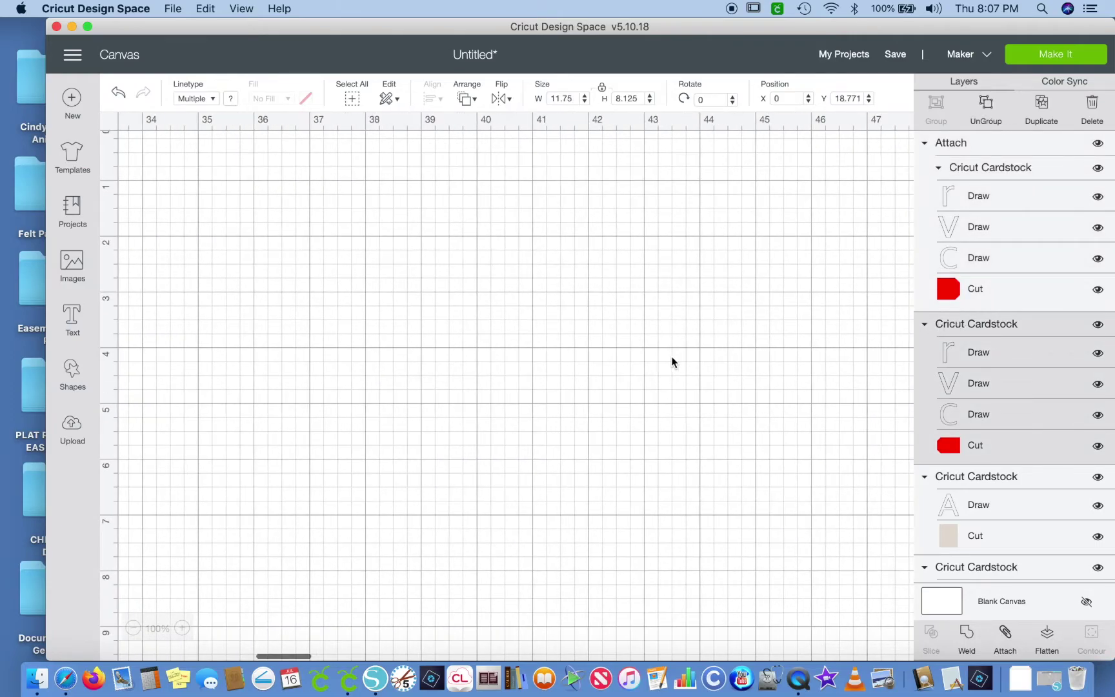
scroll(435, 339, "left", 20)
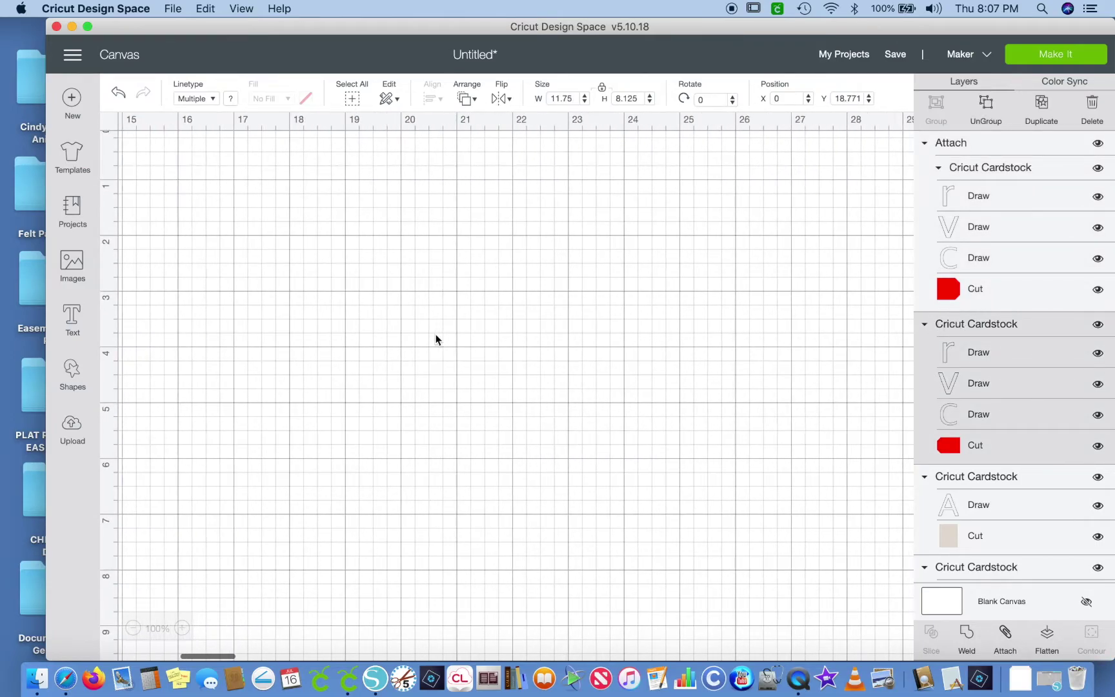
scroll(436, 339, "down", 15)
scroll(436, 339, "left", 8)
scroll(436, 339, "down", 3)
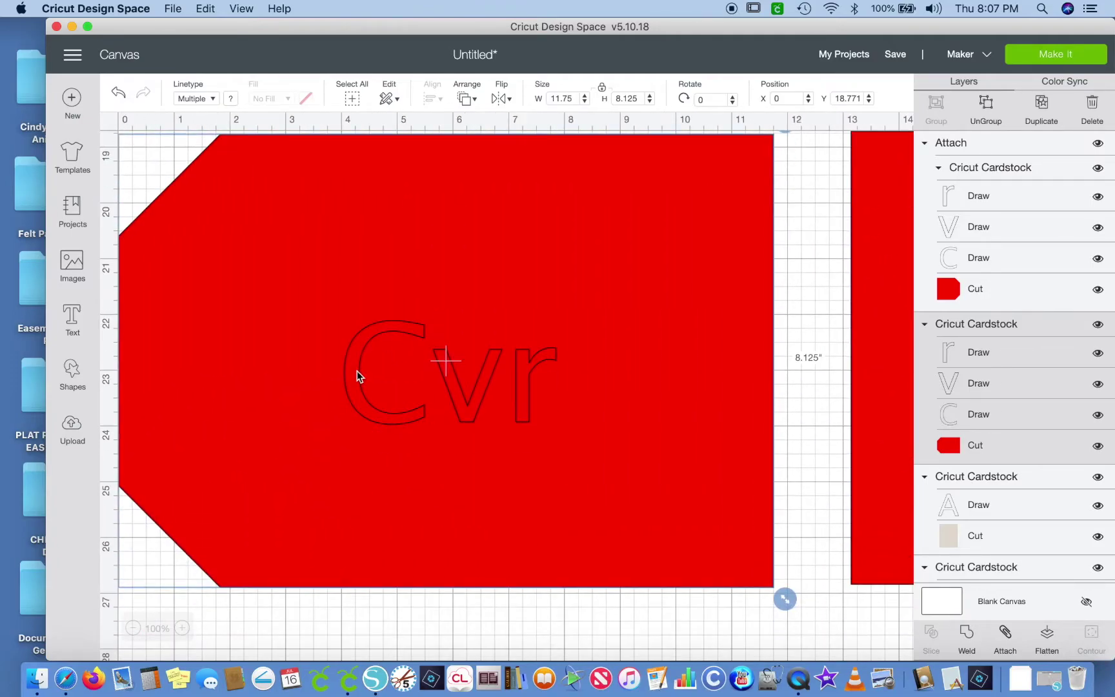
scroll(498, 325, "up", 2)
scroll(498, 325, "down", 1)
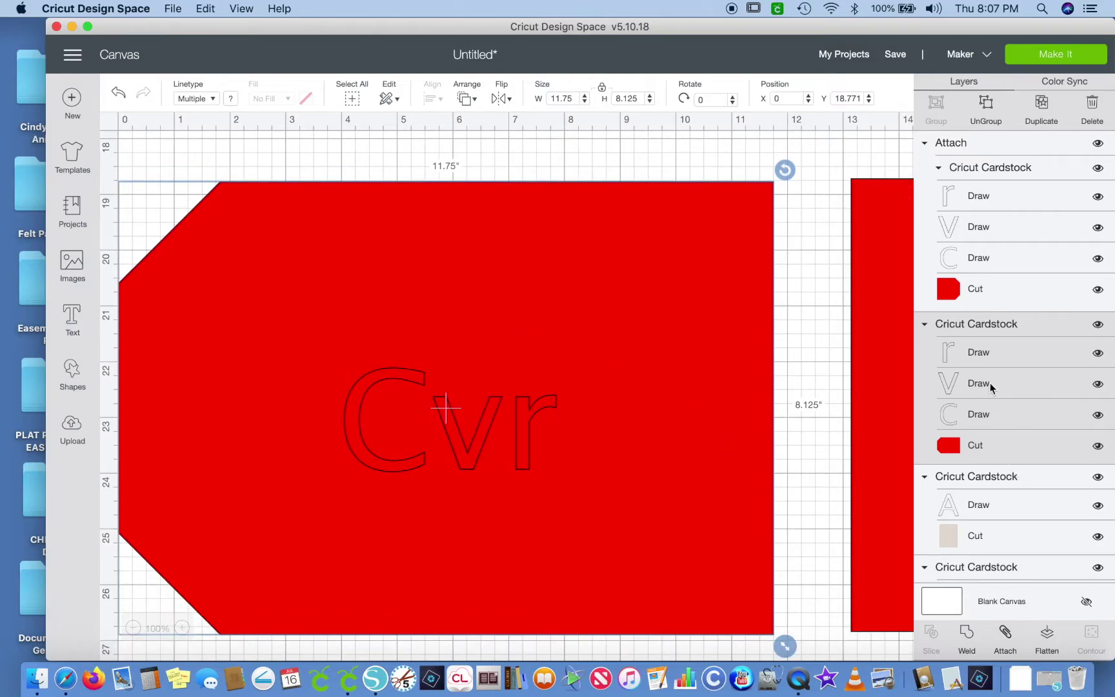
left_click(1005, 635)
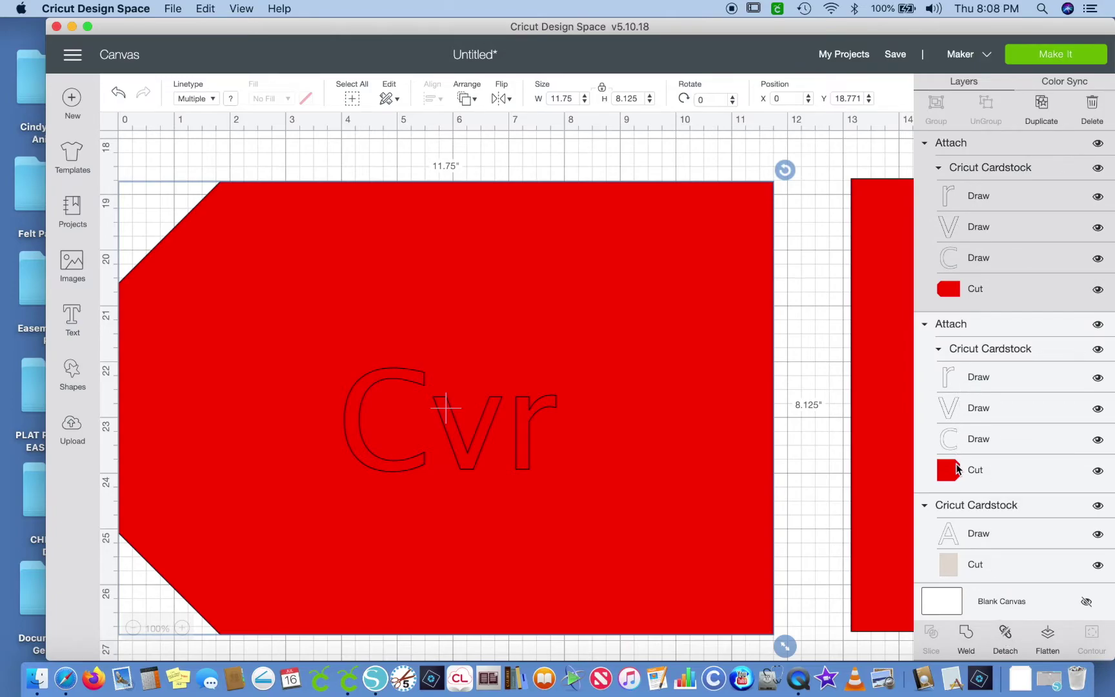
- Attach the drawn letter A to its beige cut rectangle in the group below the attached Cvr pieces
scroll(963, 501, "down", 5)
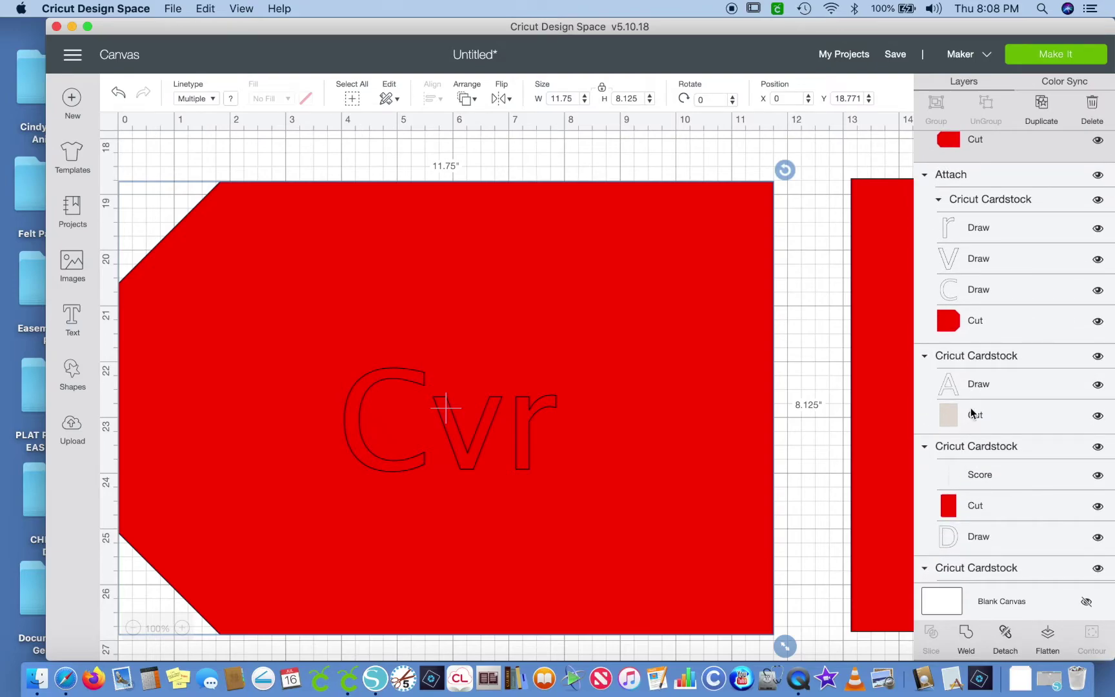
left_click(972, 385)
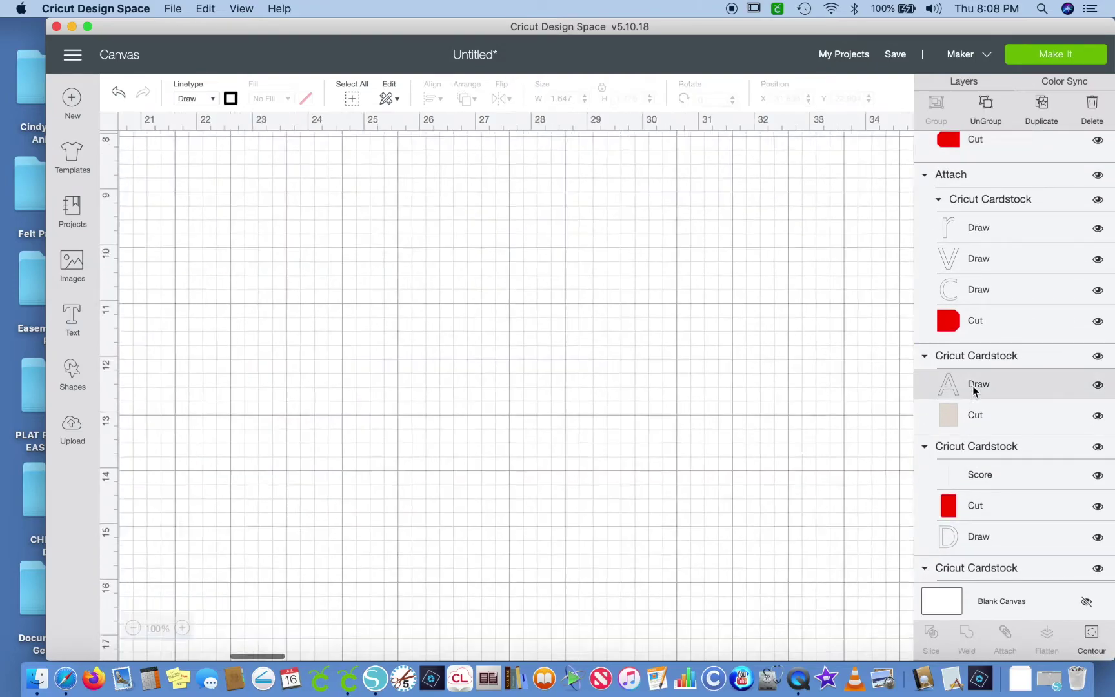
left_click(972, 416, "shift")
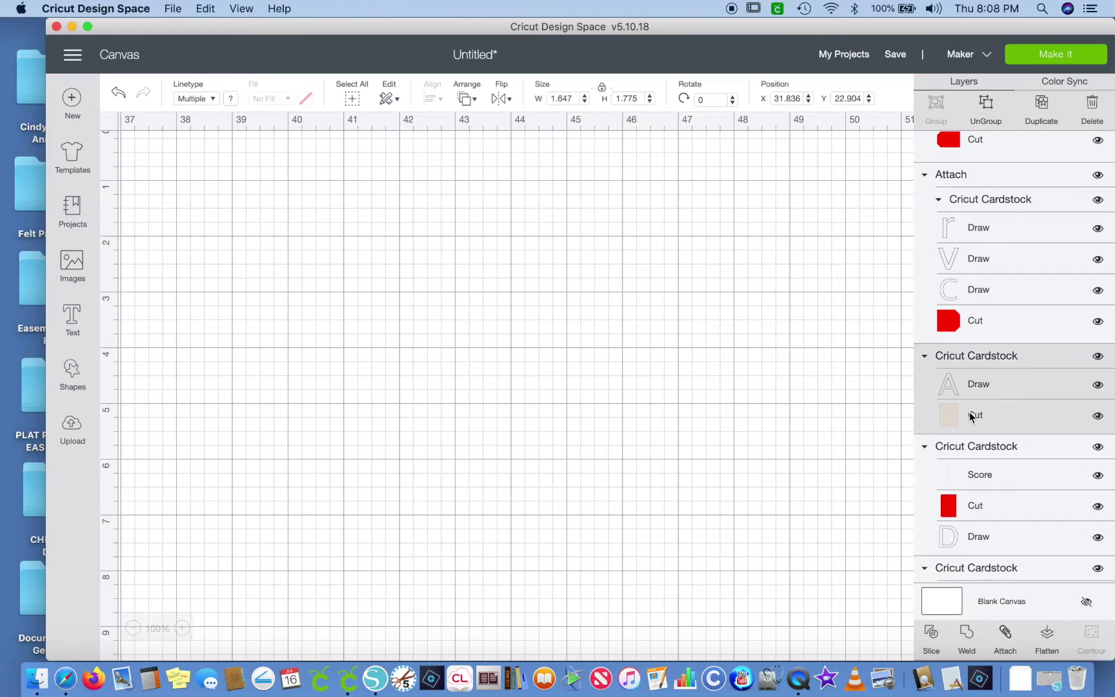
left_click(1007, 635)
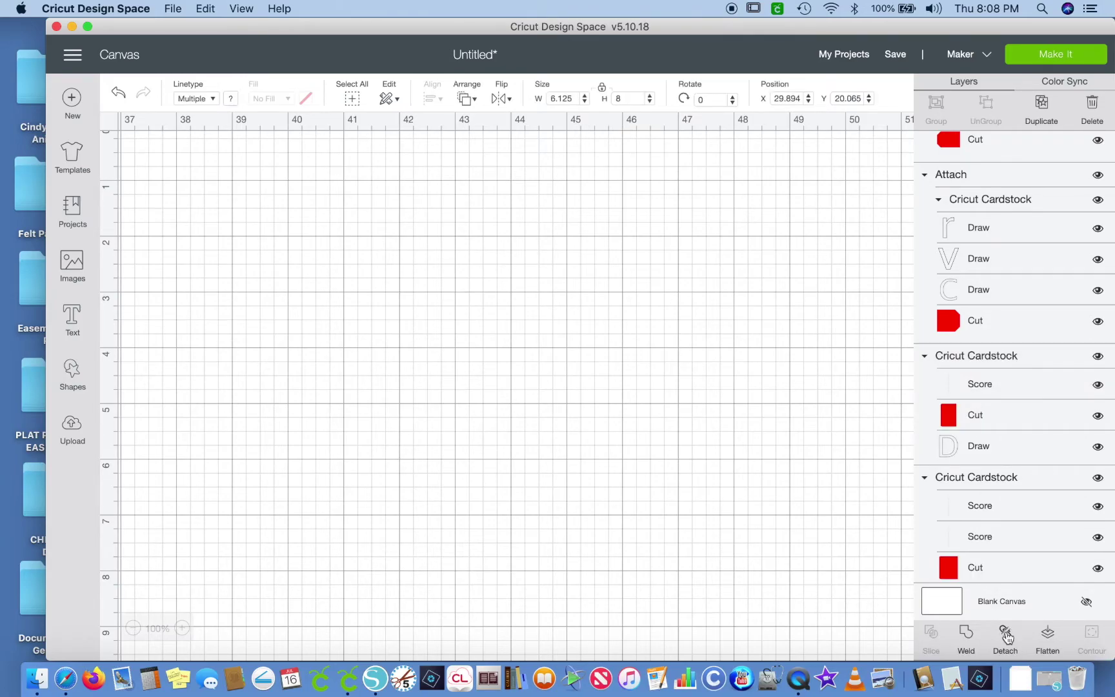
- Try attaching the score line and drawn letter D to their red cut piece, and undo the attachment
scroll(1003, 552, "down", 3)
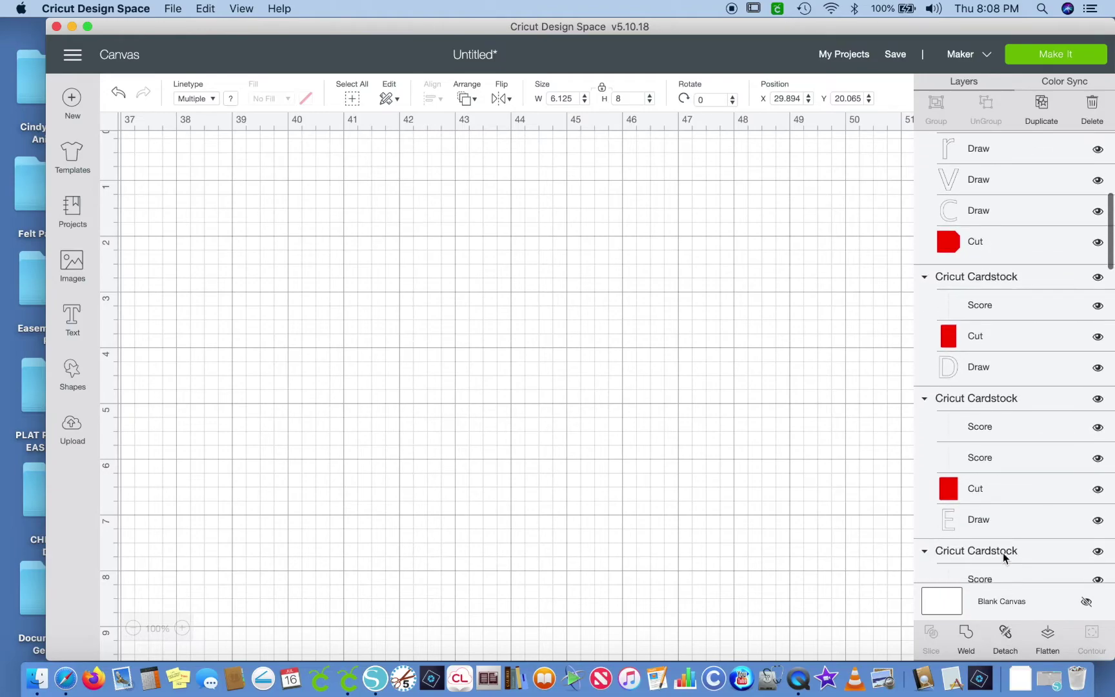
left_click(980, 314)
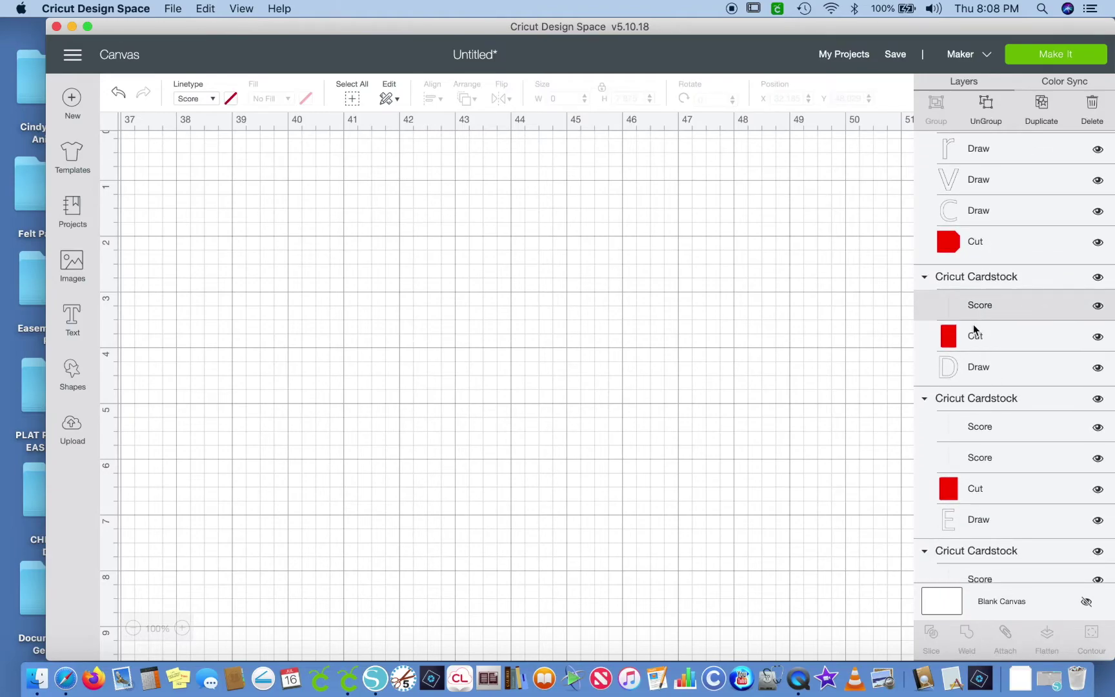
left_click(981, 376, "shift")
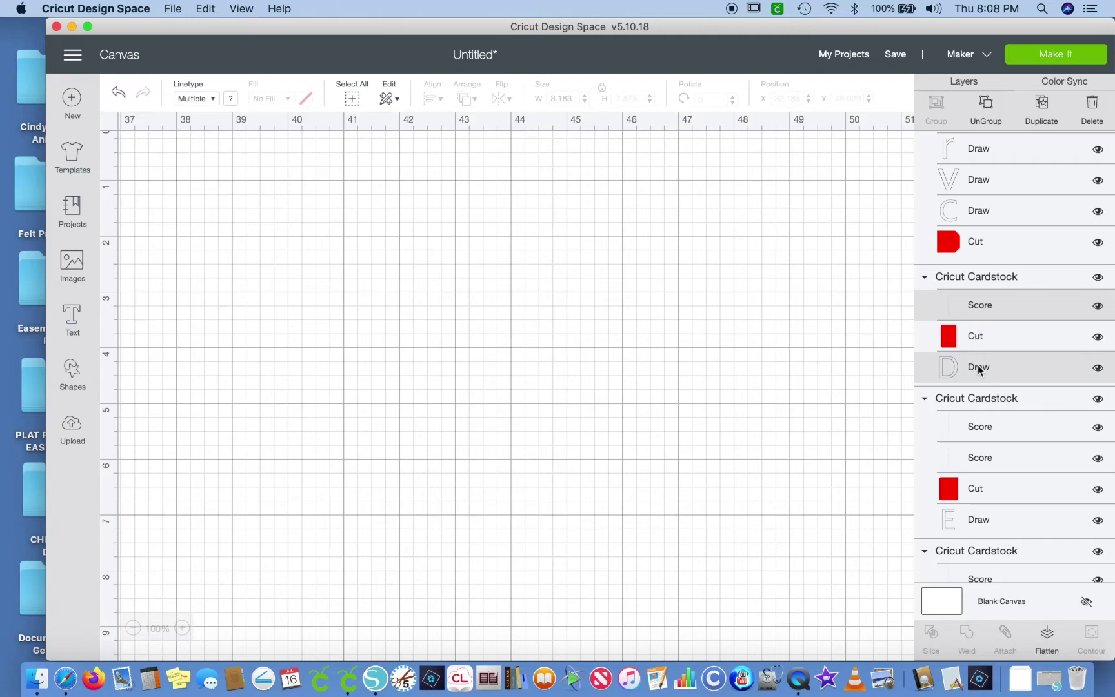
left_click(975, 344, "shift")
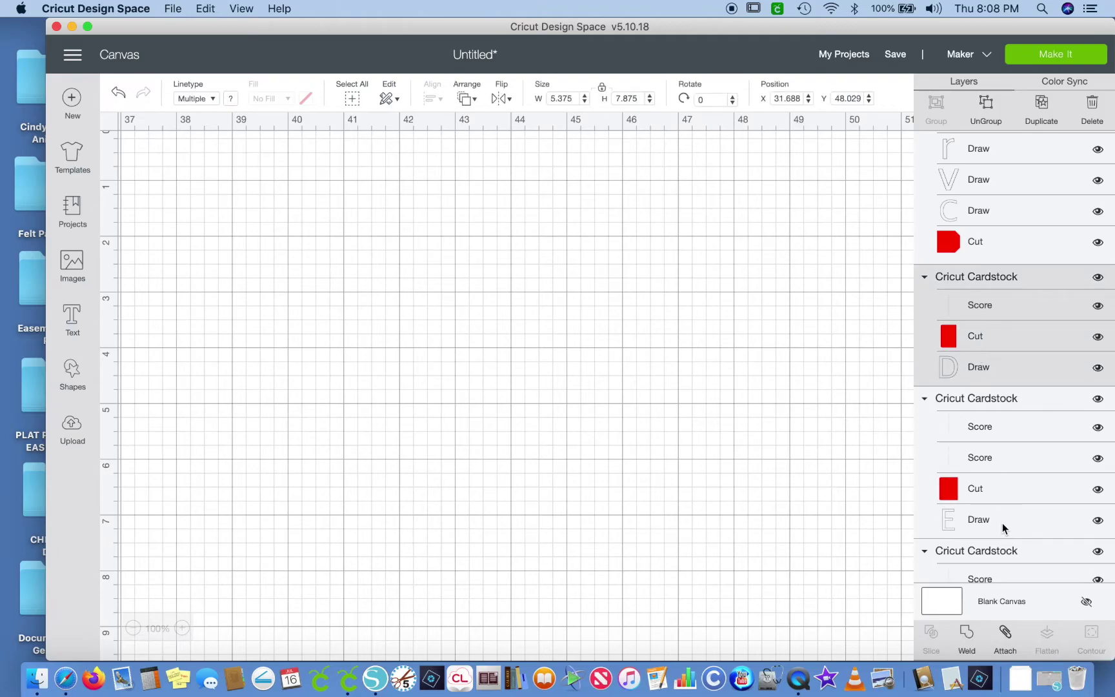
left_click(1005, 634)
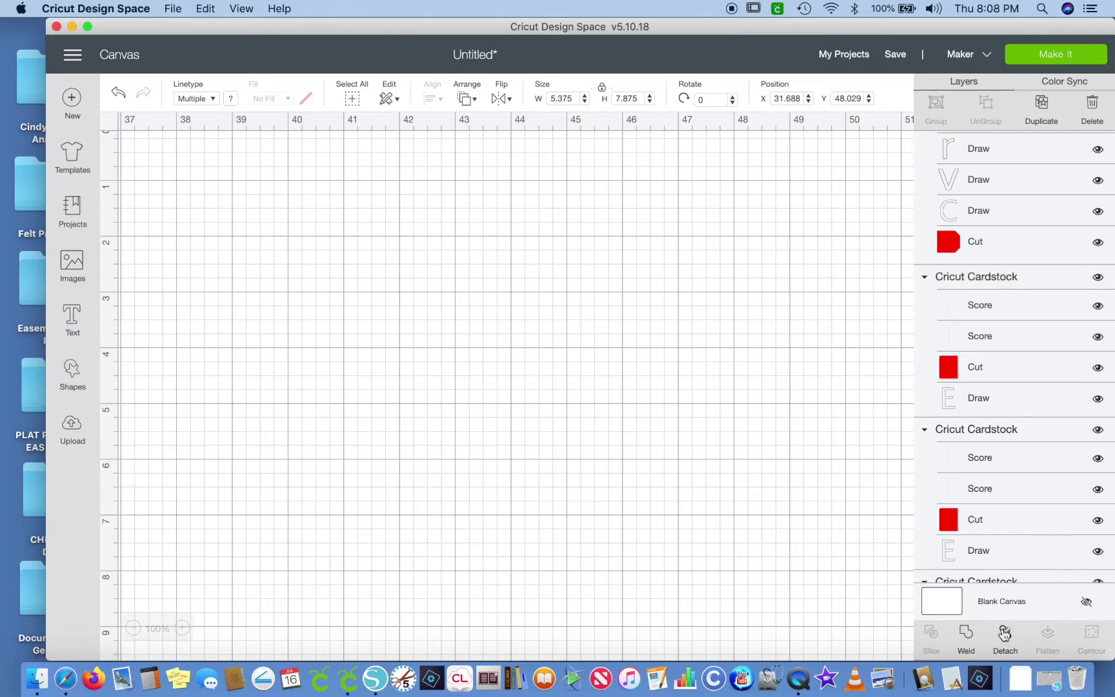
left_click(1005, 635)
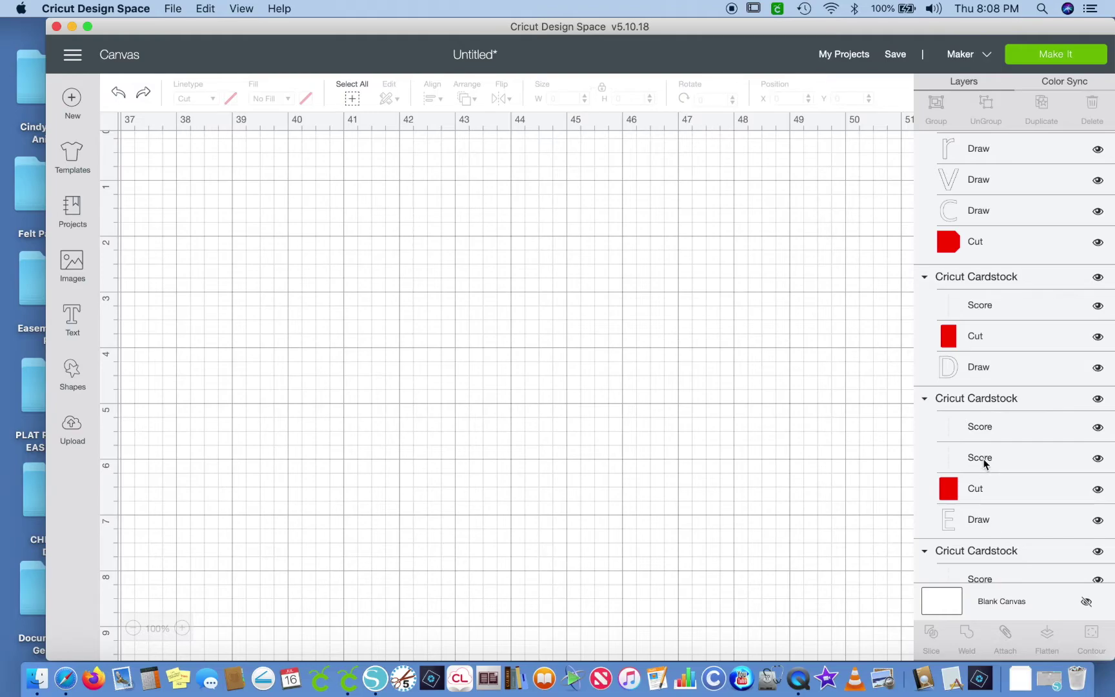
key("super+z")
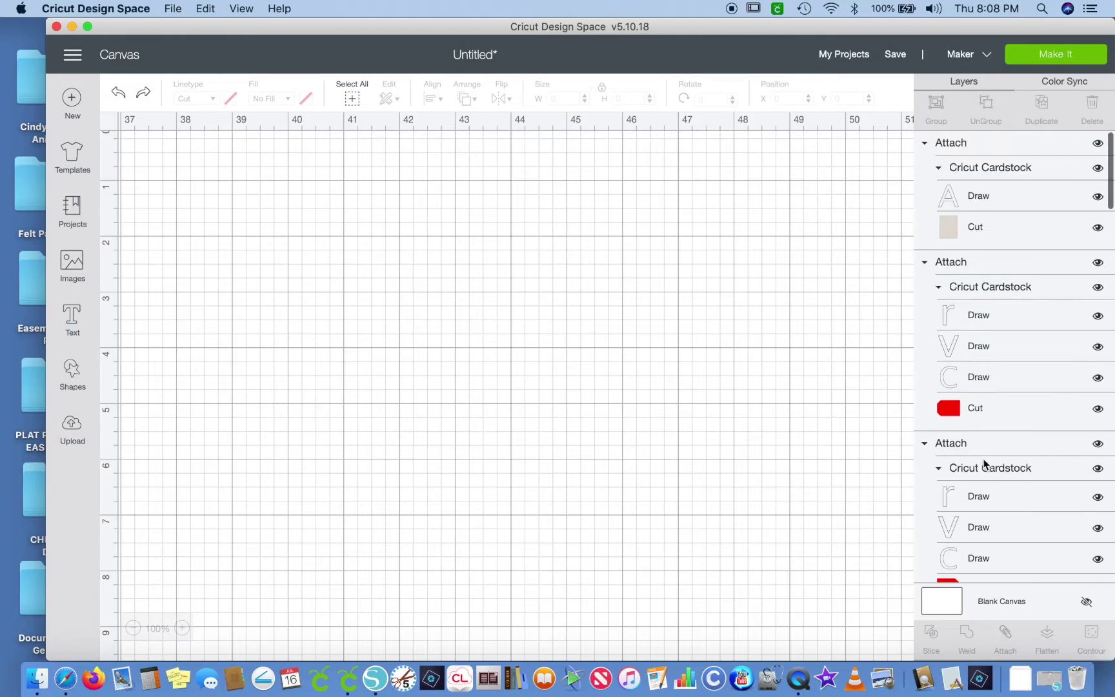
- Attach the score line and the drawn letter D to the red cut piece in the group directly below the attached Cvr pieces
left_click(985, 174)
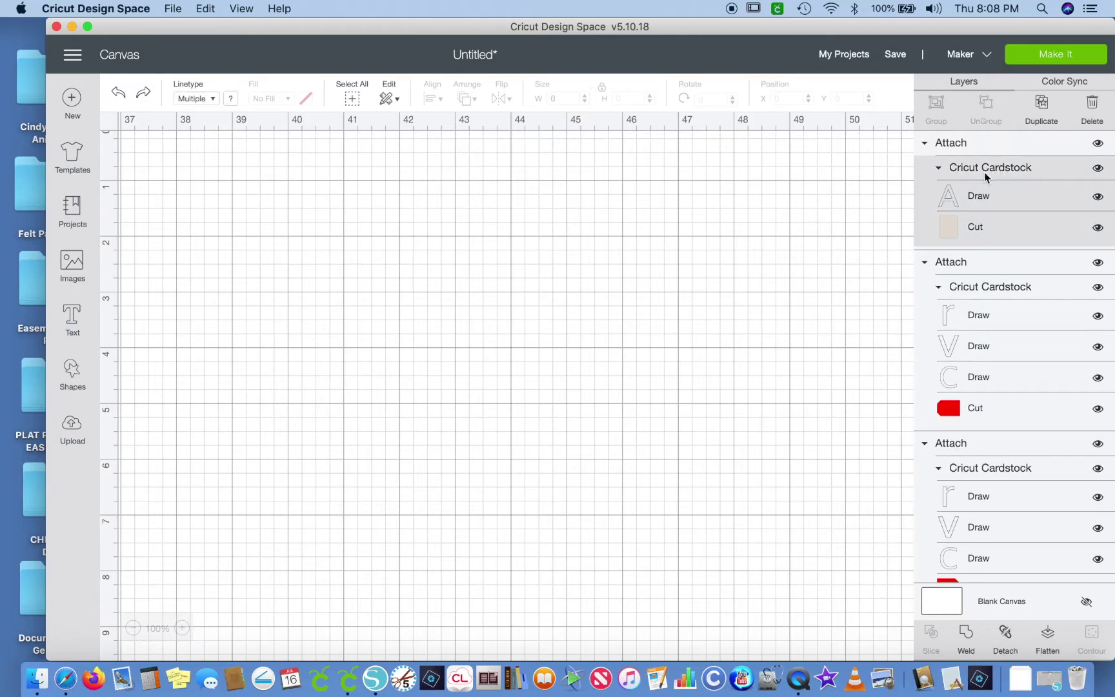
left_click(959, 286)
scroll(959, 291, "down", 5)
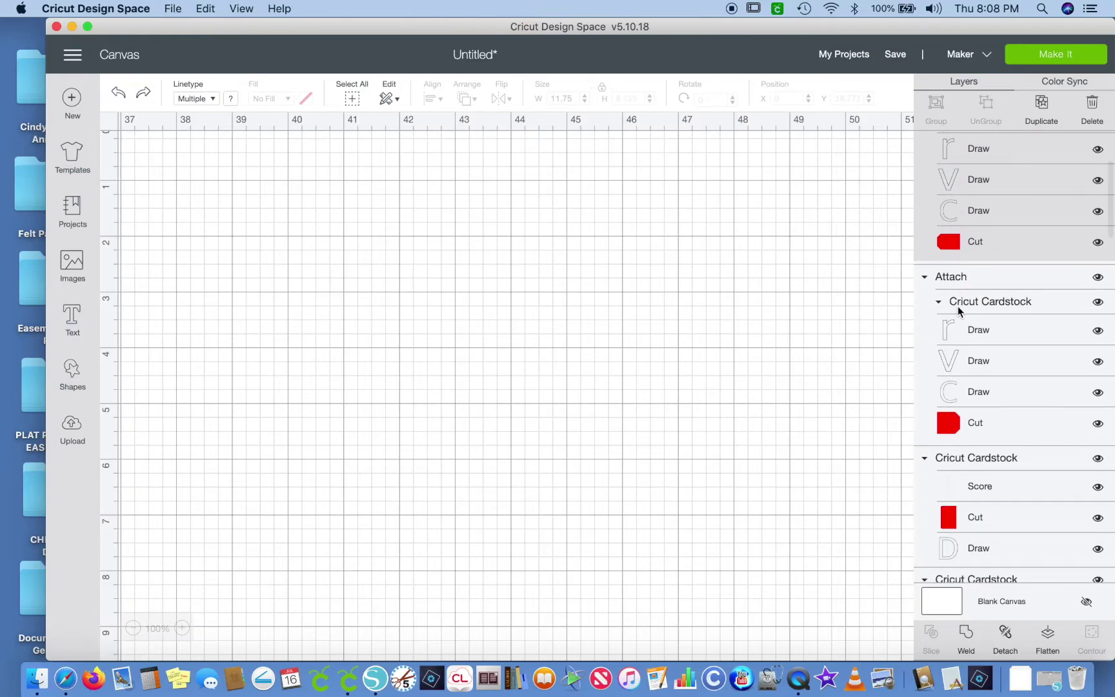
left_click(957, 306)
scroll(957, 305, "down", 5)
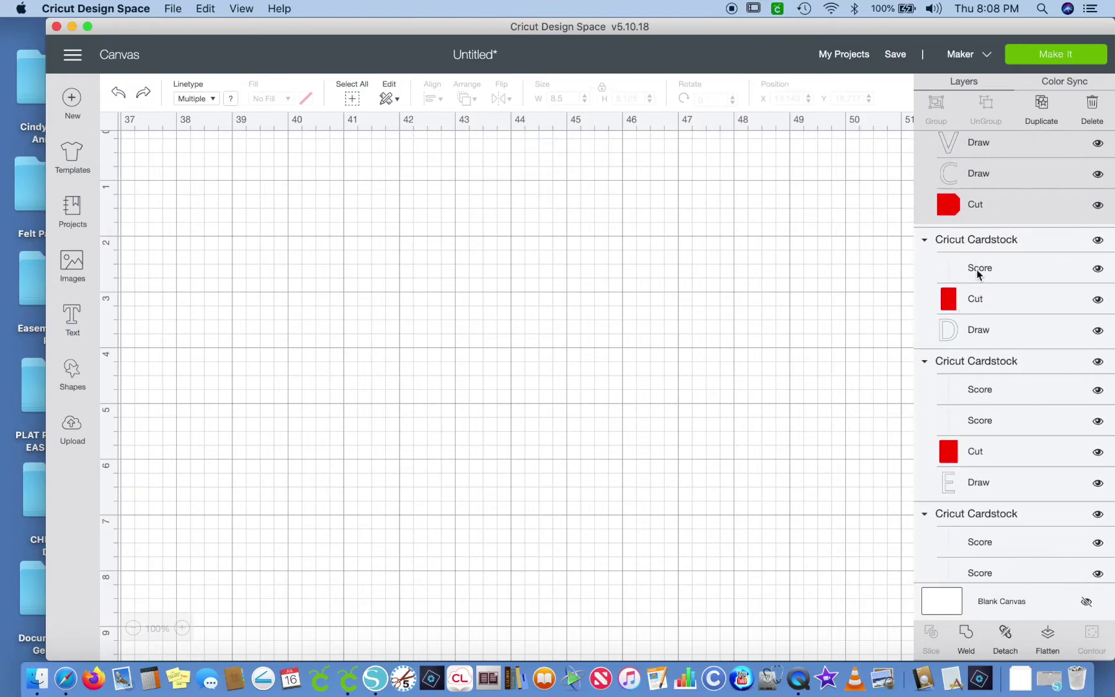
left_click(976, 269)
left_click(973, 303, "shift")
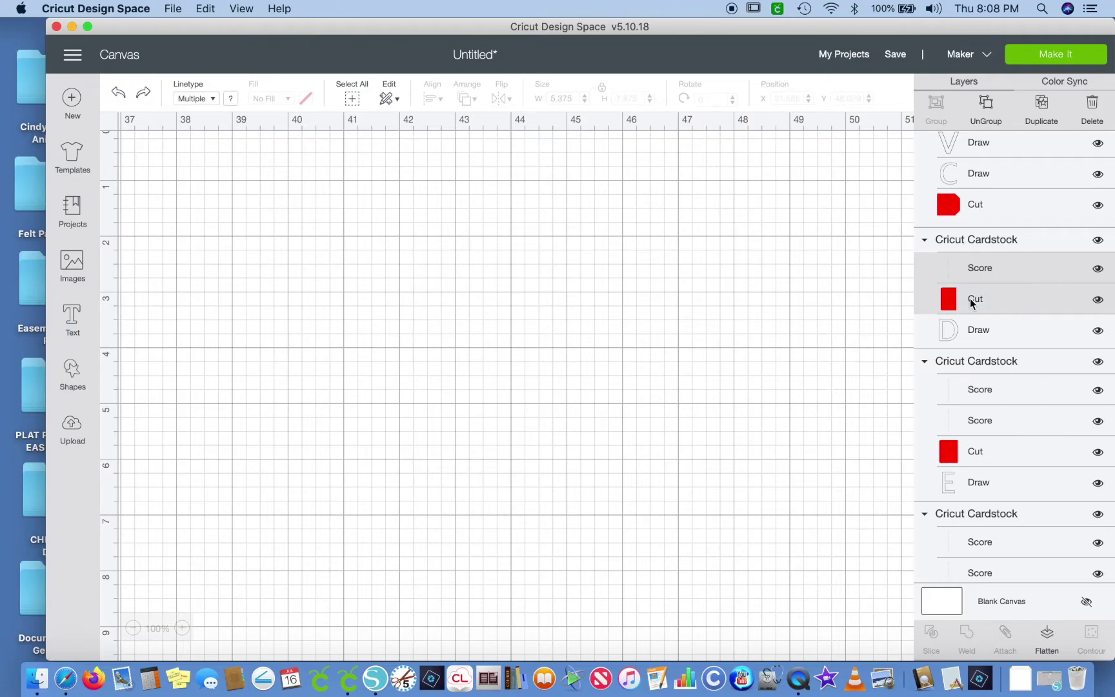
left_click(974, 330, "shift")
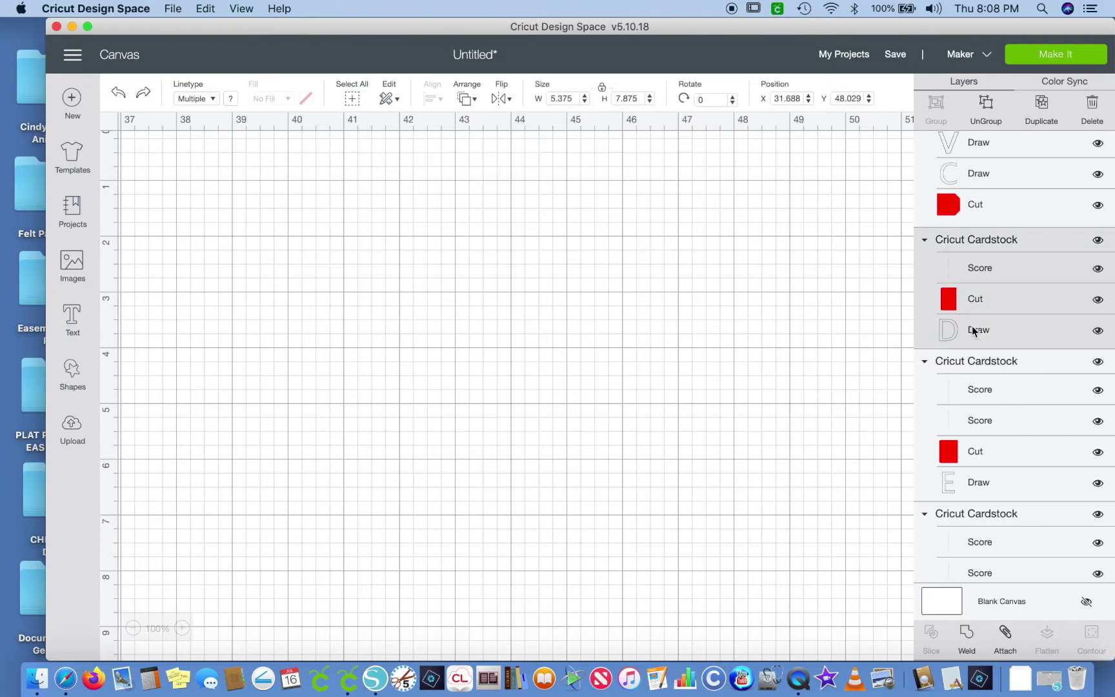
left_click(1005, 636)
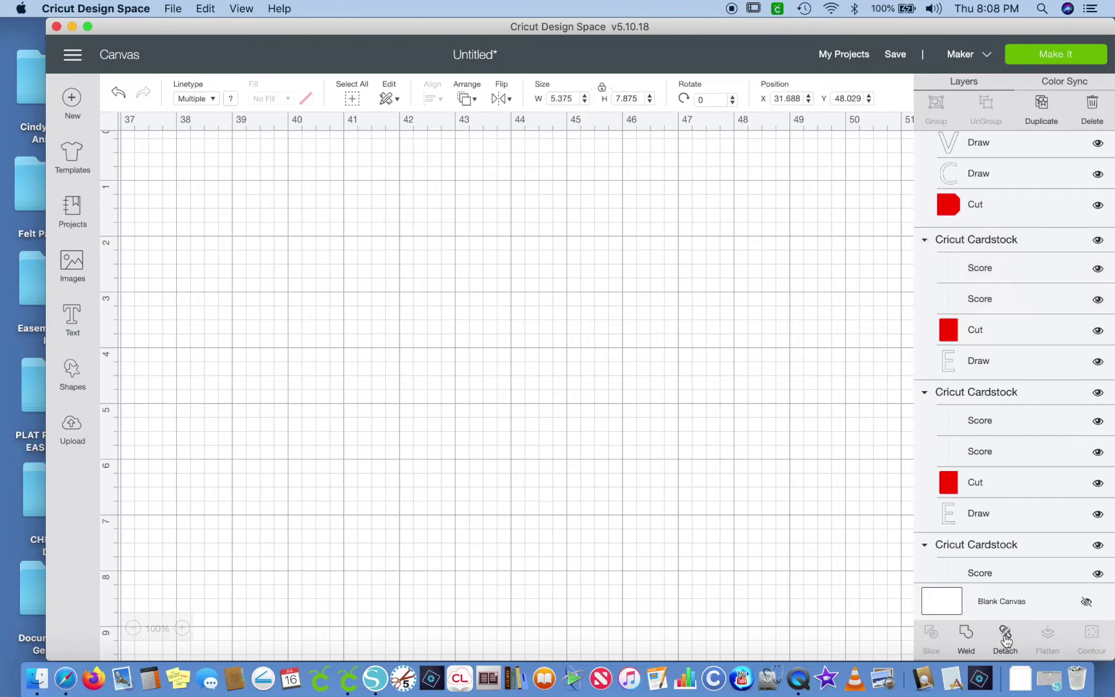
- Attach both score lines and the drawn letter E to the red cut piece in the second E group listed
left_click(973, 422)
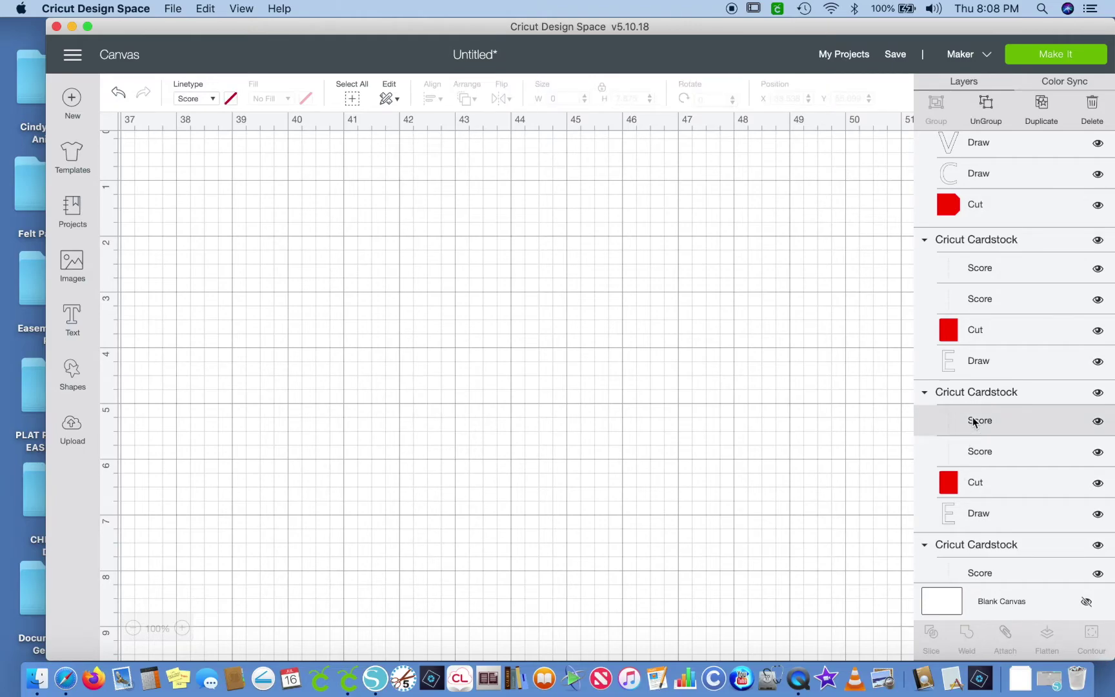
left_click(974, 455, "shift")
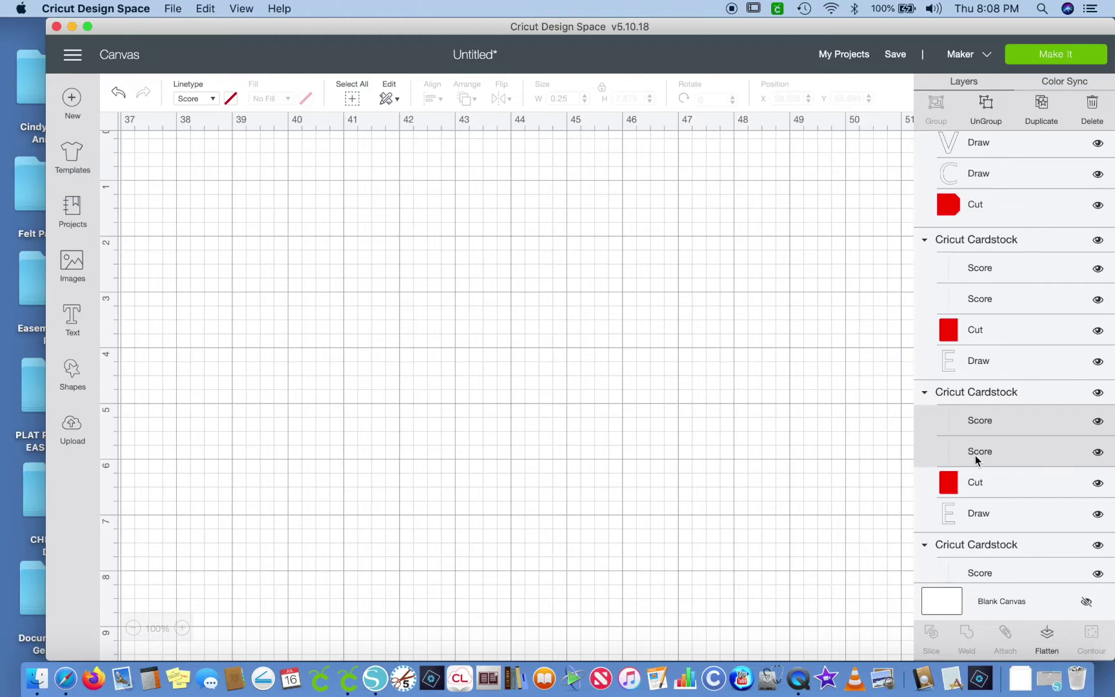
left_click(973, 482, "shift")
left_click(969, 513, "shift")
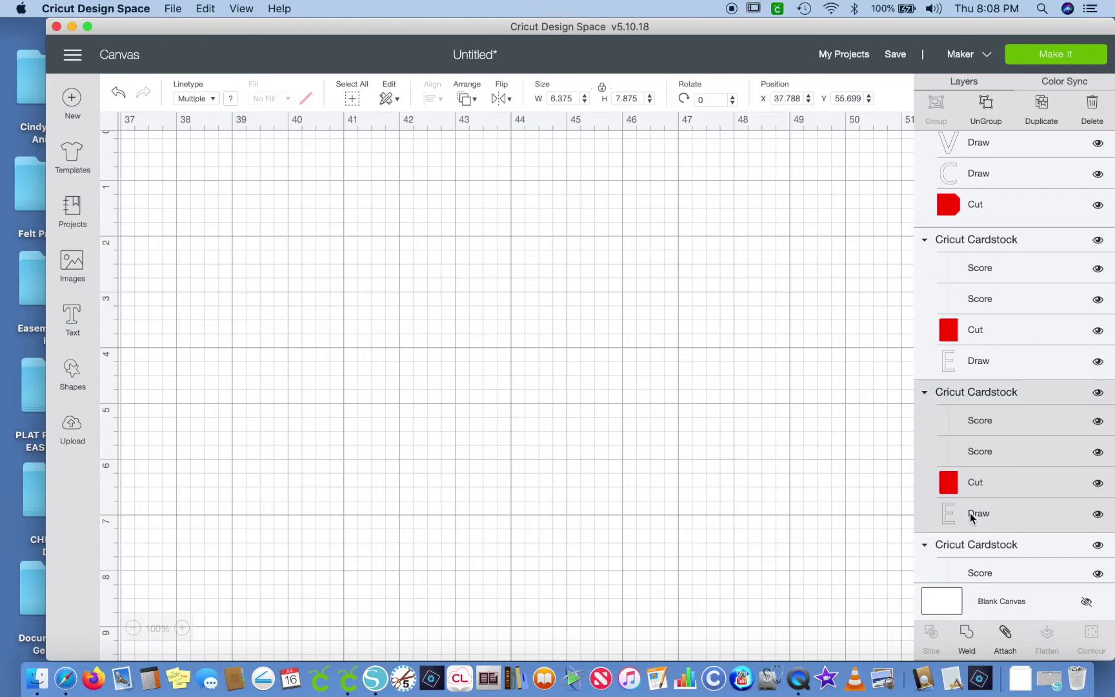
left_click(1010, 640)
- Attach both score lines and the drawn letter E to the red cut piece in the E group directly below the Cvr piece
left_click(961, 267)
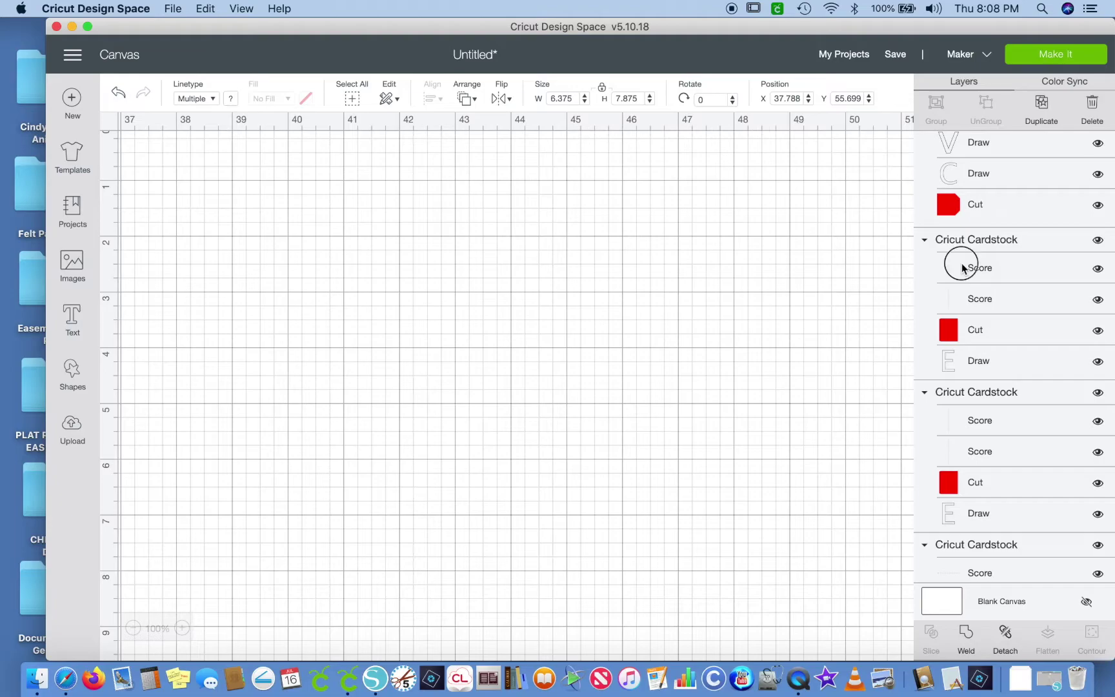
left_click(958, 359, "shift")
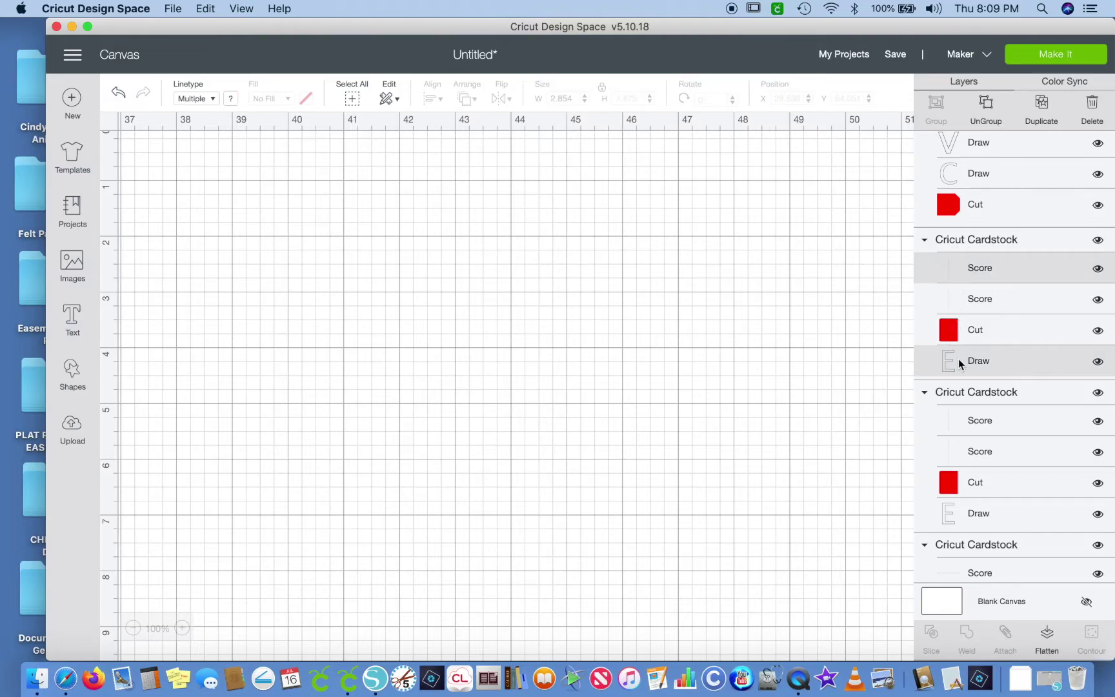
left_click(960, 328, "shift")
left_click(965, 294, "shift")
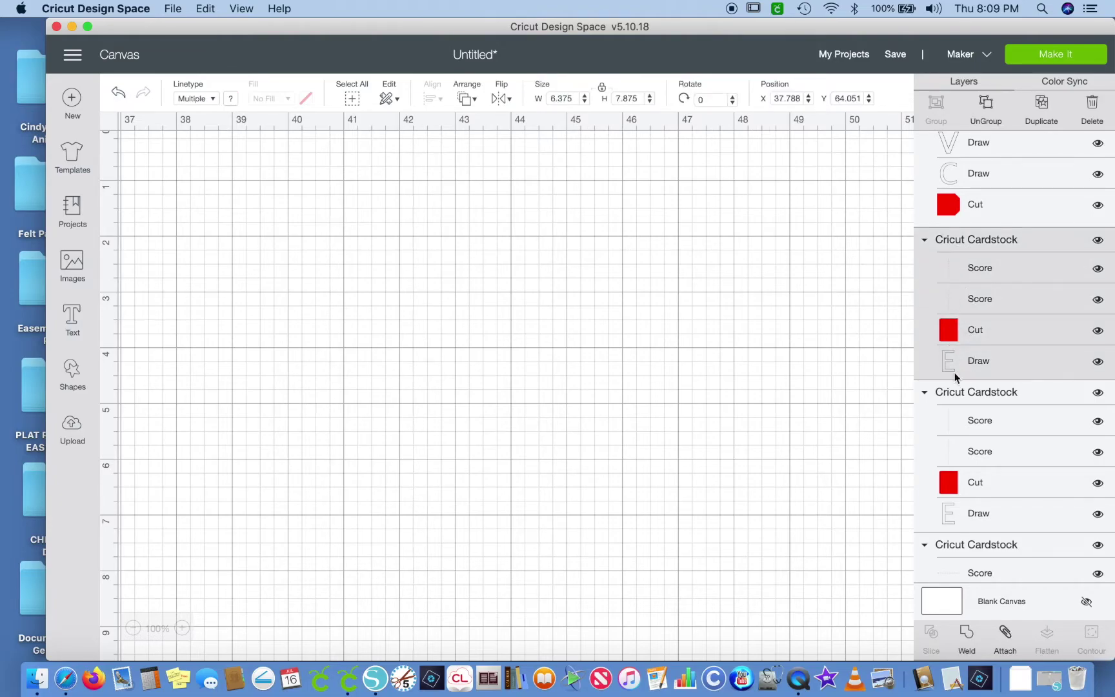
left_click(1005, 633)
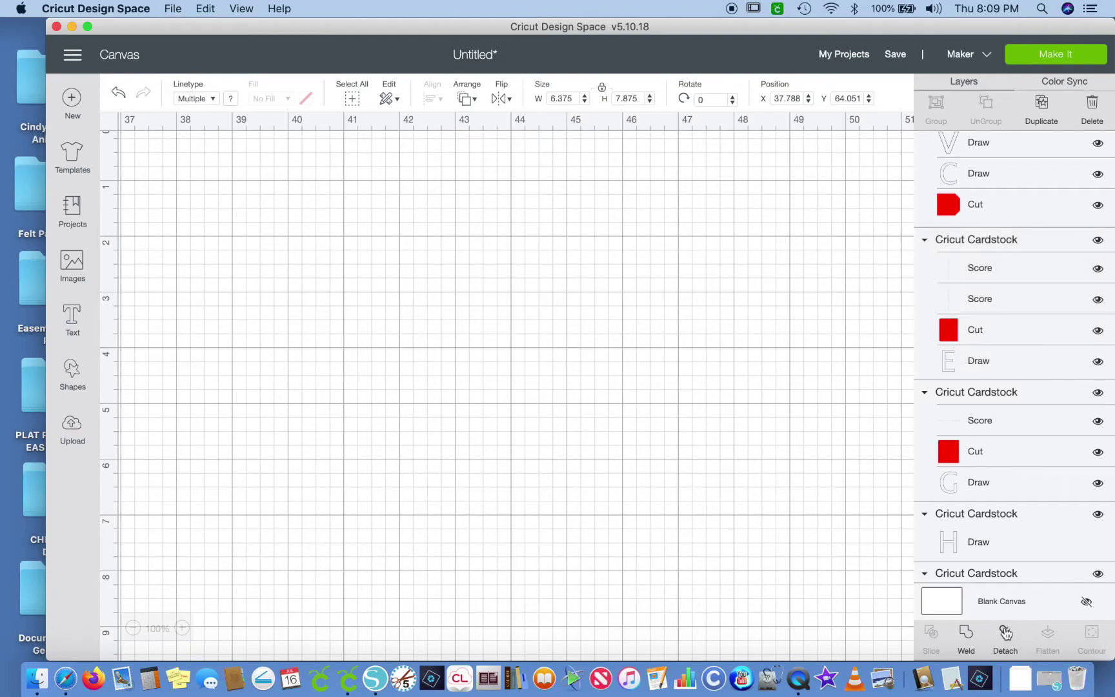
left_click(953, 430)
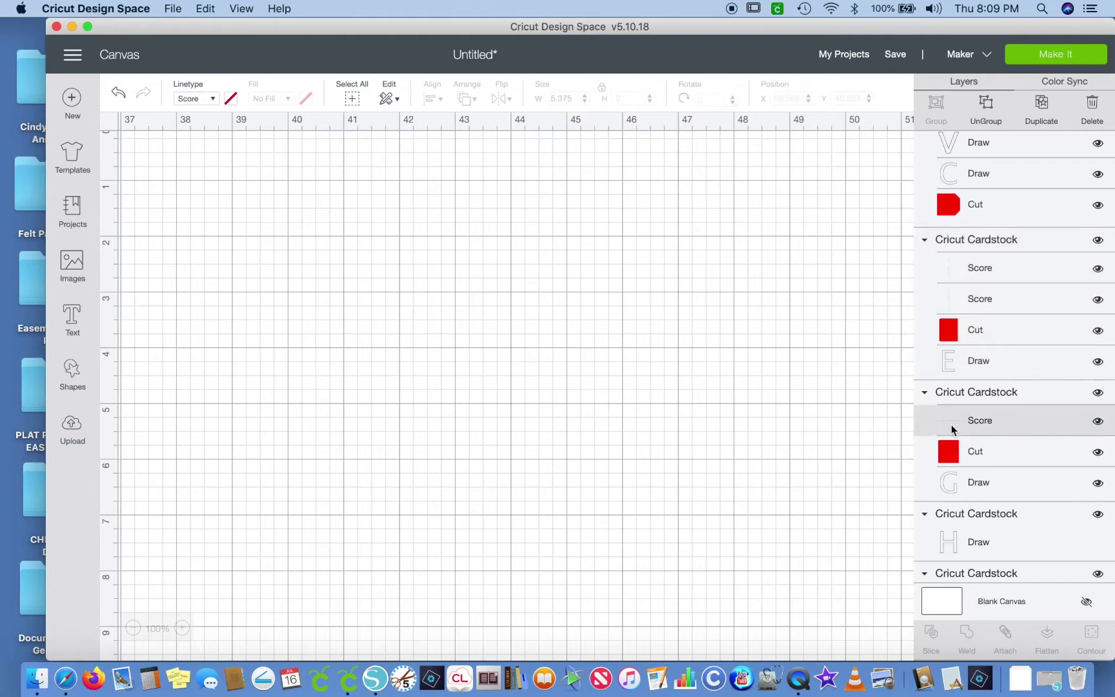
left_click(953, 471)
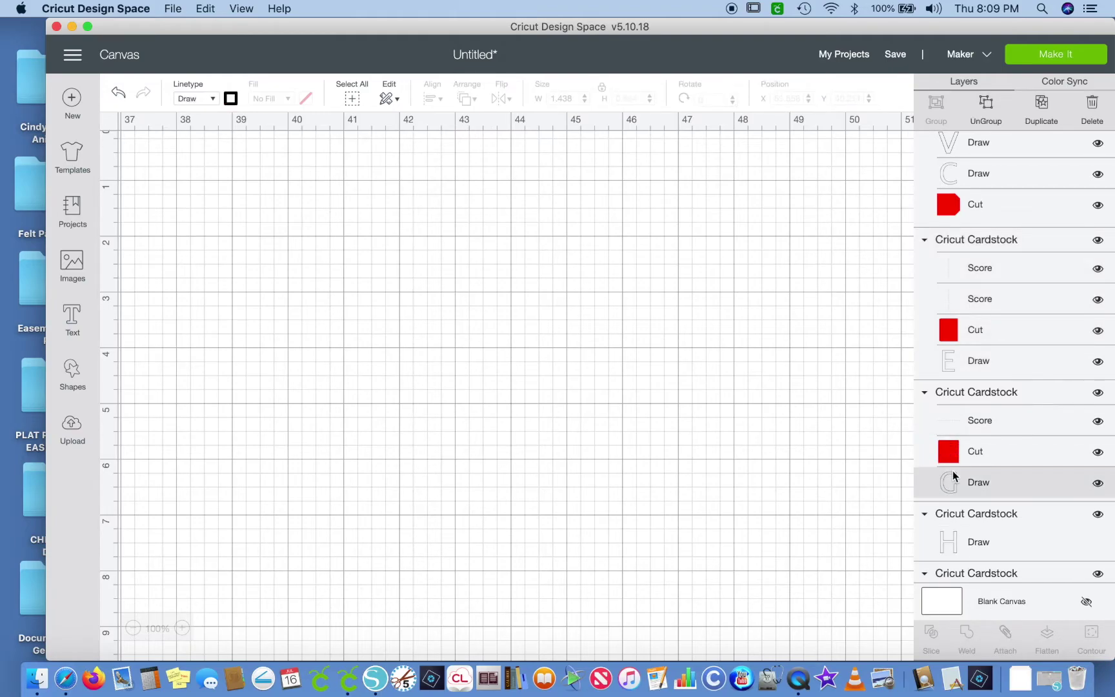
left_click(956, 423)
left_click(956, 540)
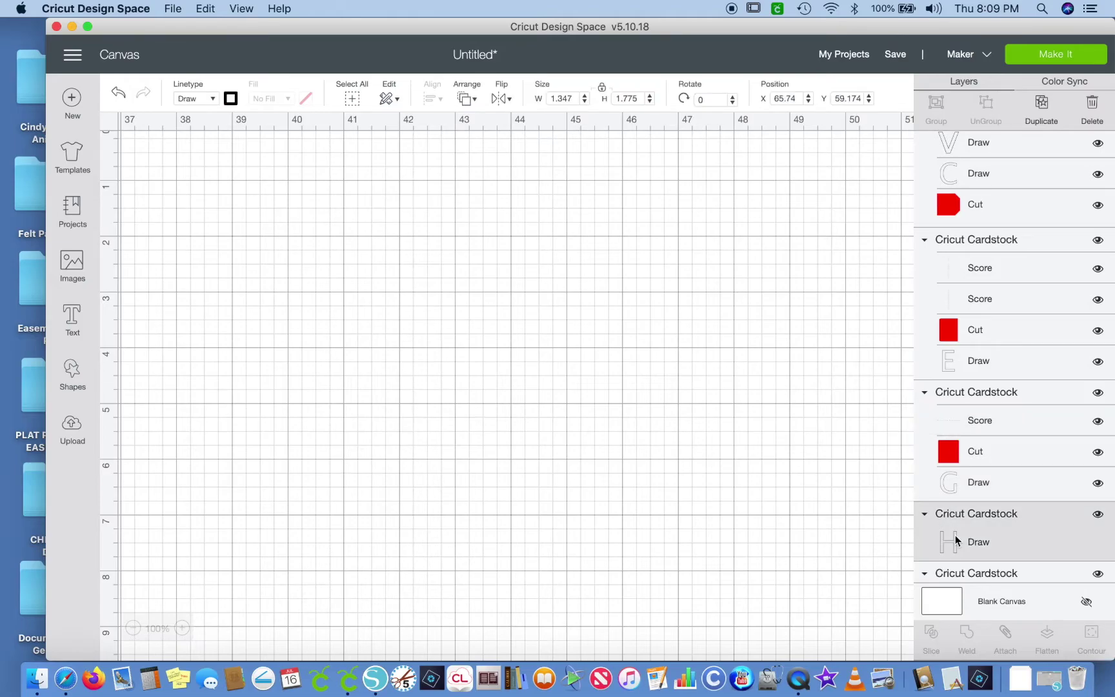
scroll(955, 535, "down", 5)
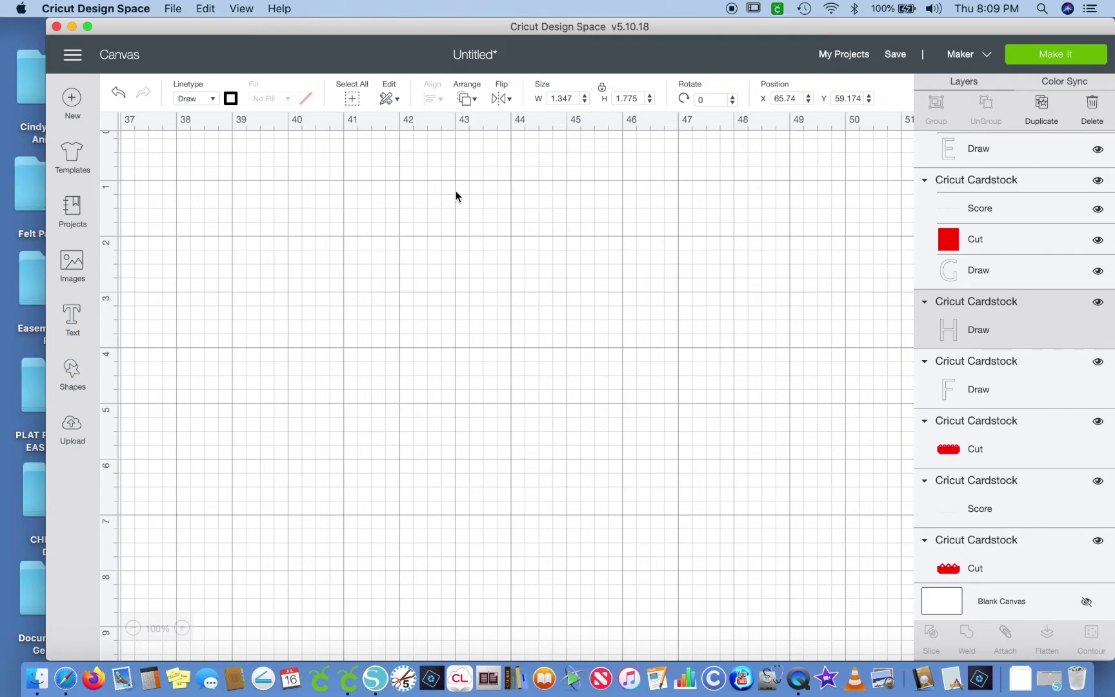
- Examine the two Cvr cover pieces and the beige A piece on the canvas, selecting each to check its attached group
scroll(557, 282, "down", 20)
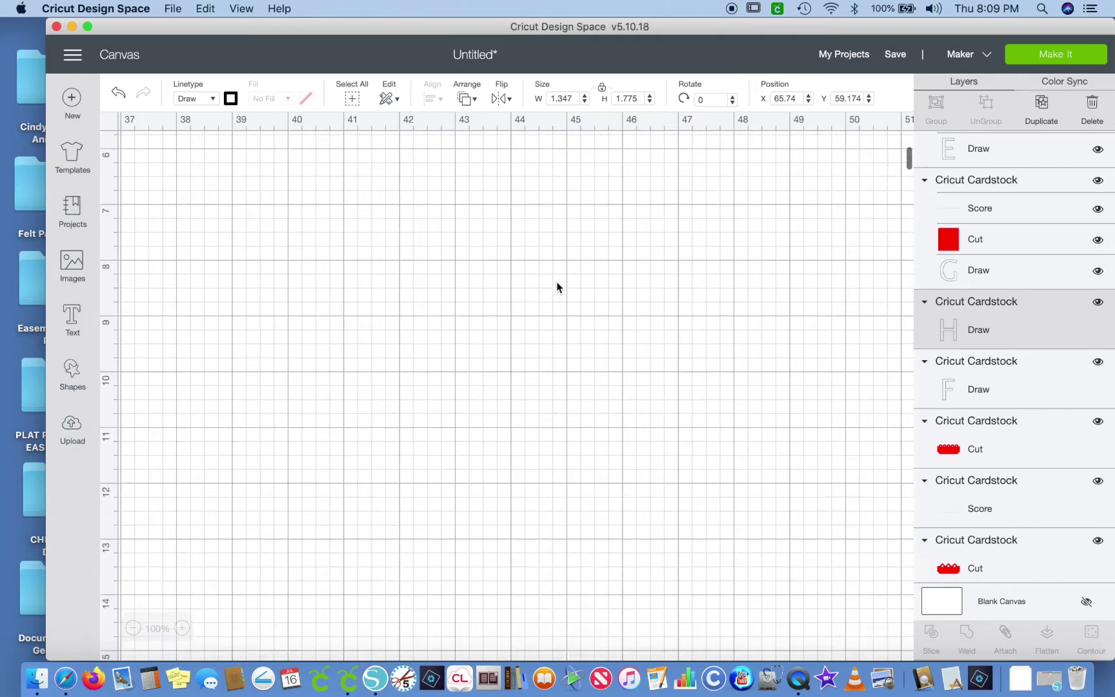
scroll(557, 282, "left", 20)
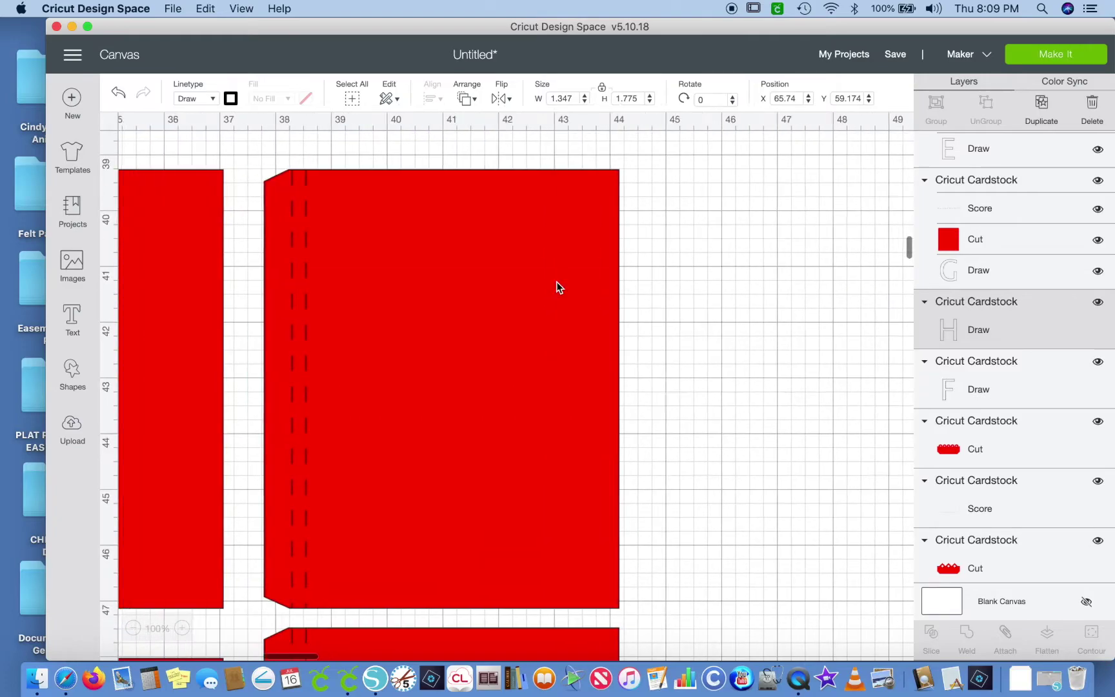
scroll(557, 282, "left", 15)
scroll(556, 281, "up", 15)
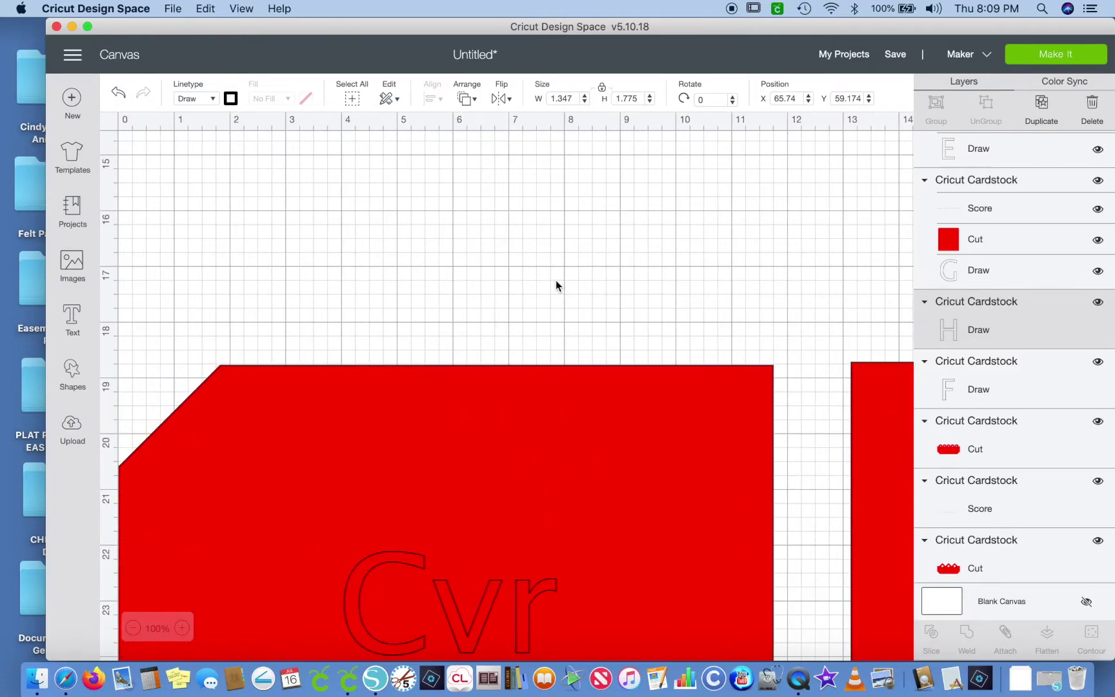
scroll(556, 284, "right", 12)
scroll(556, 284, "down", 3)
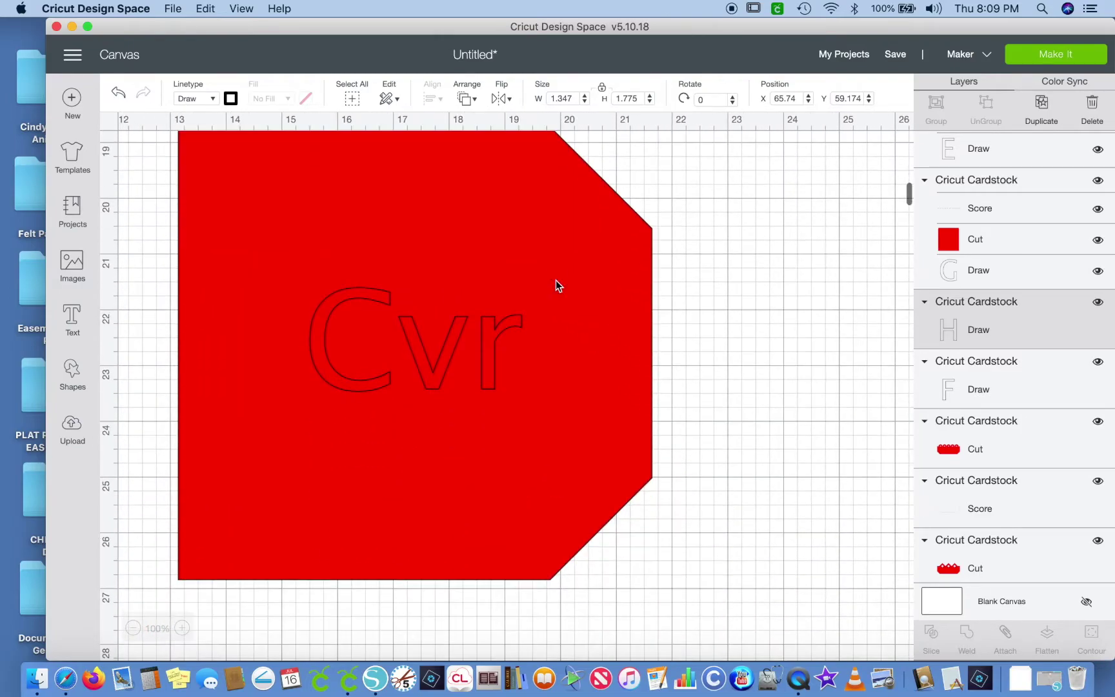
scroll(556, 284, "left", 2)
scroll(401, 248, "left", 3)
scroll(401, 245, "left", 8)
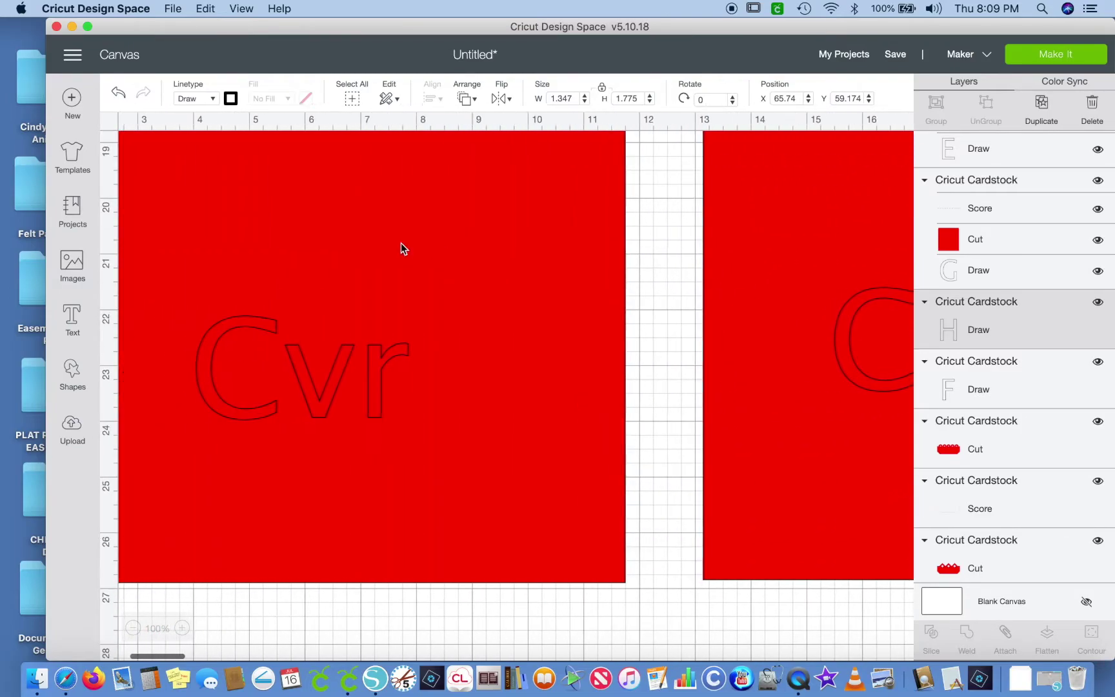
left_click(341, 231)
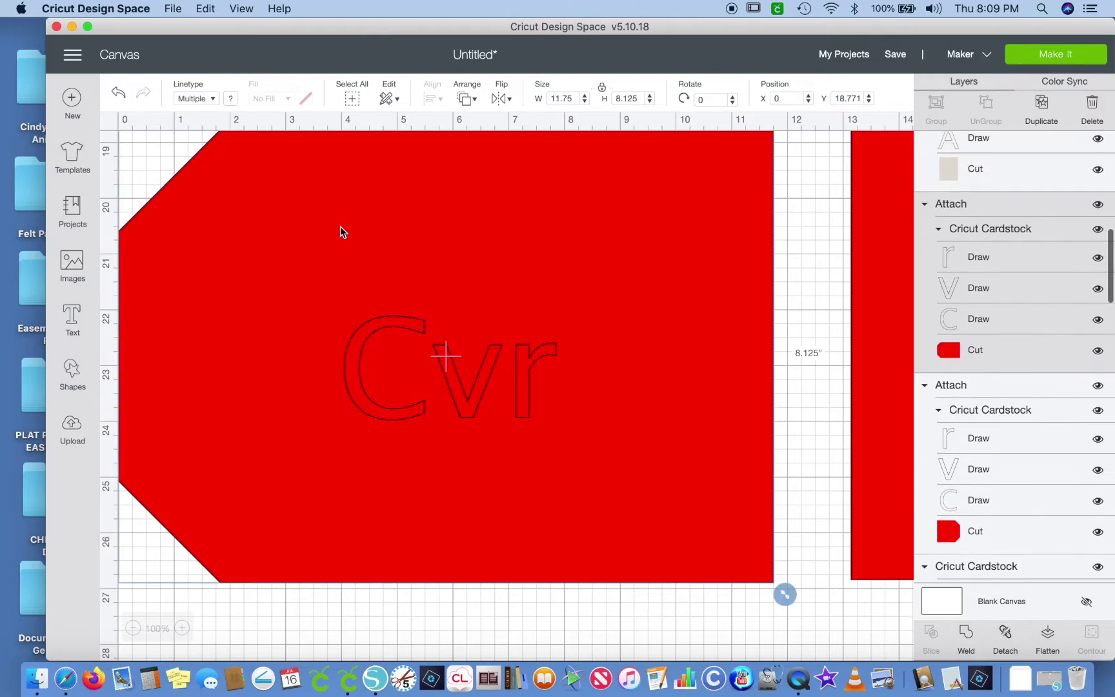
scroll(687, 339, "right", 10)
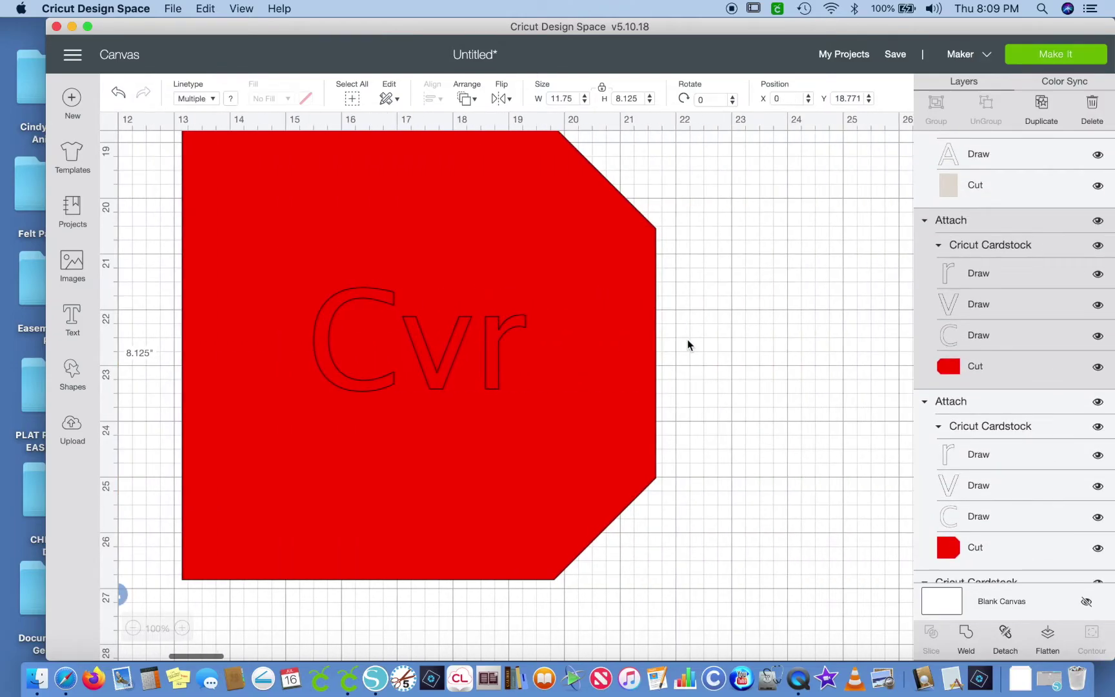
left_click(619, 320)
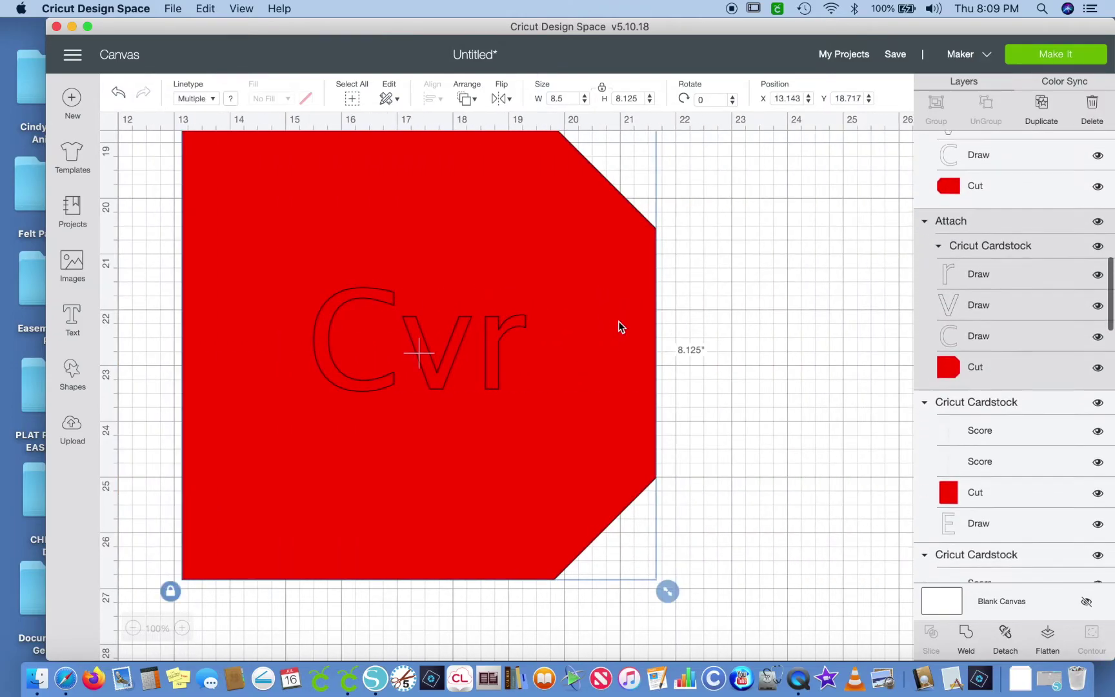
scroll(749, 346, "right", 10)
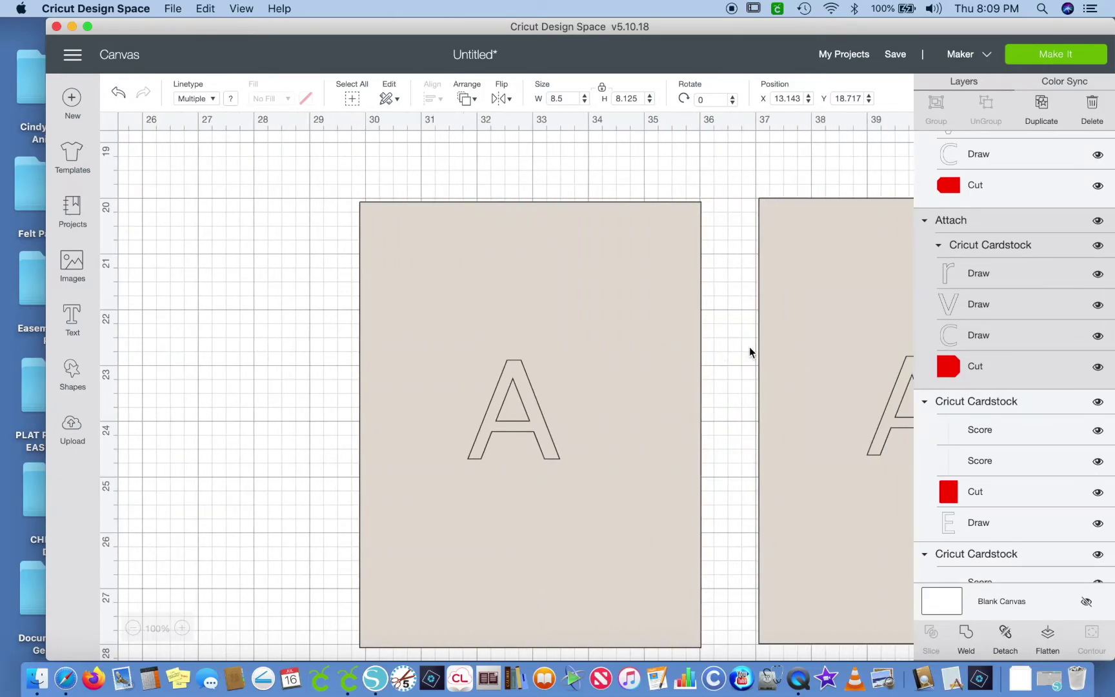
left_click(636, 342)
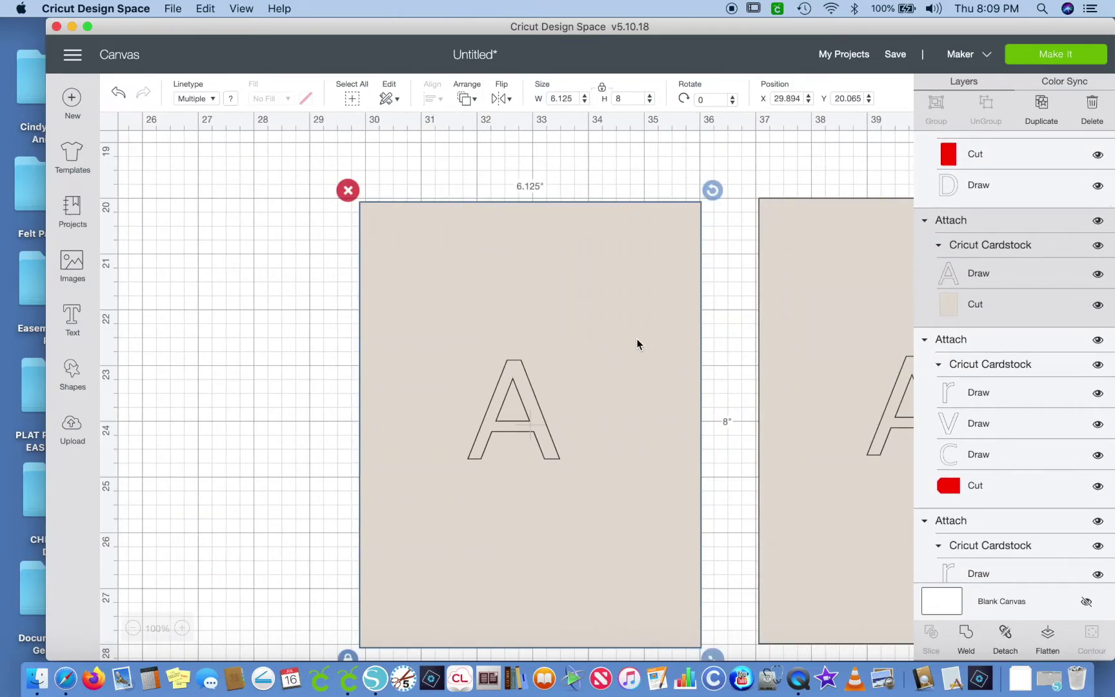
scroll(701, 338, "right", 4)
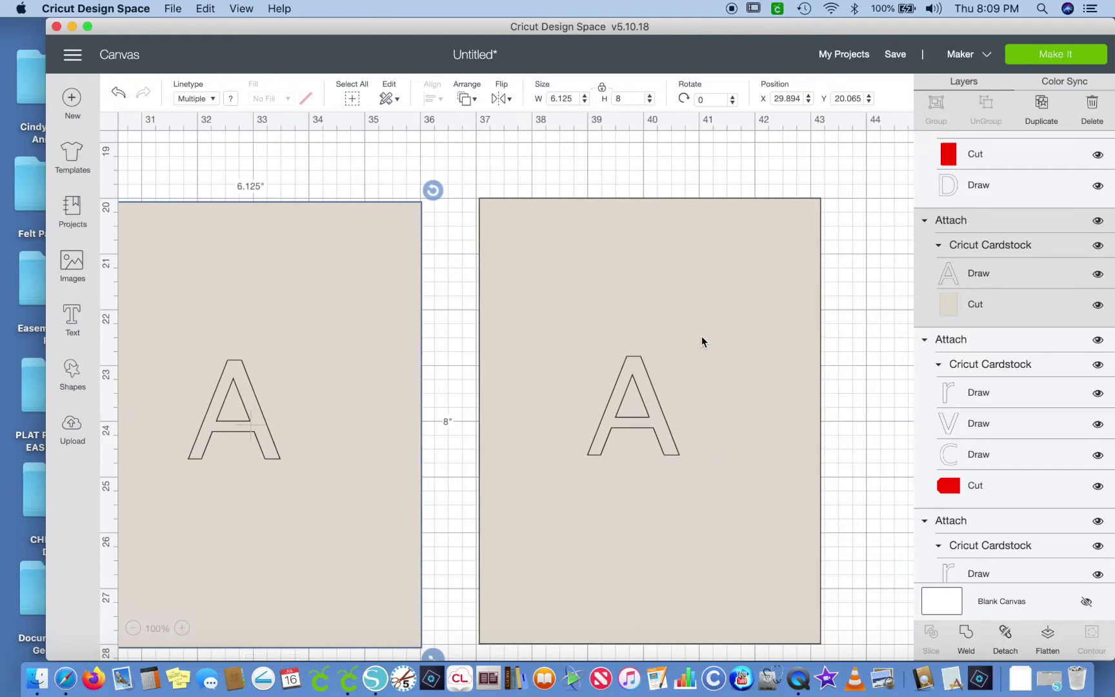
- Attach the drawn letter A to the second large beige piece and the drawn letter B to the narrow beige strip
left_click(701, 335)
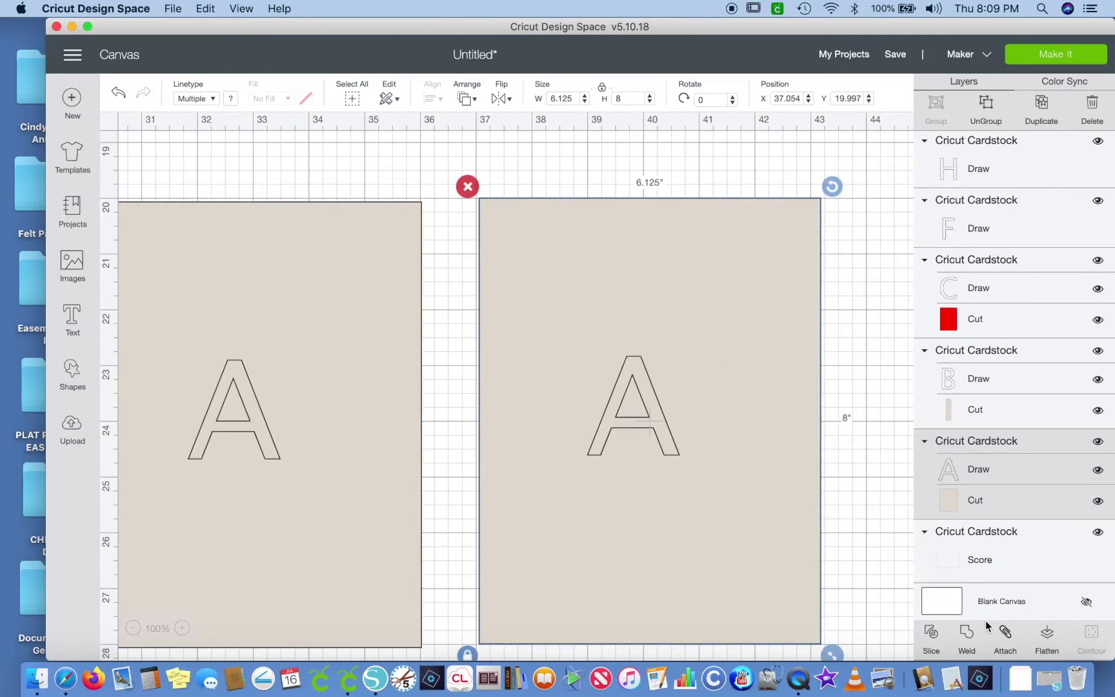
left_click(1004, 634)
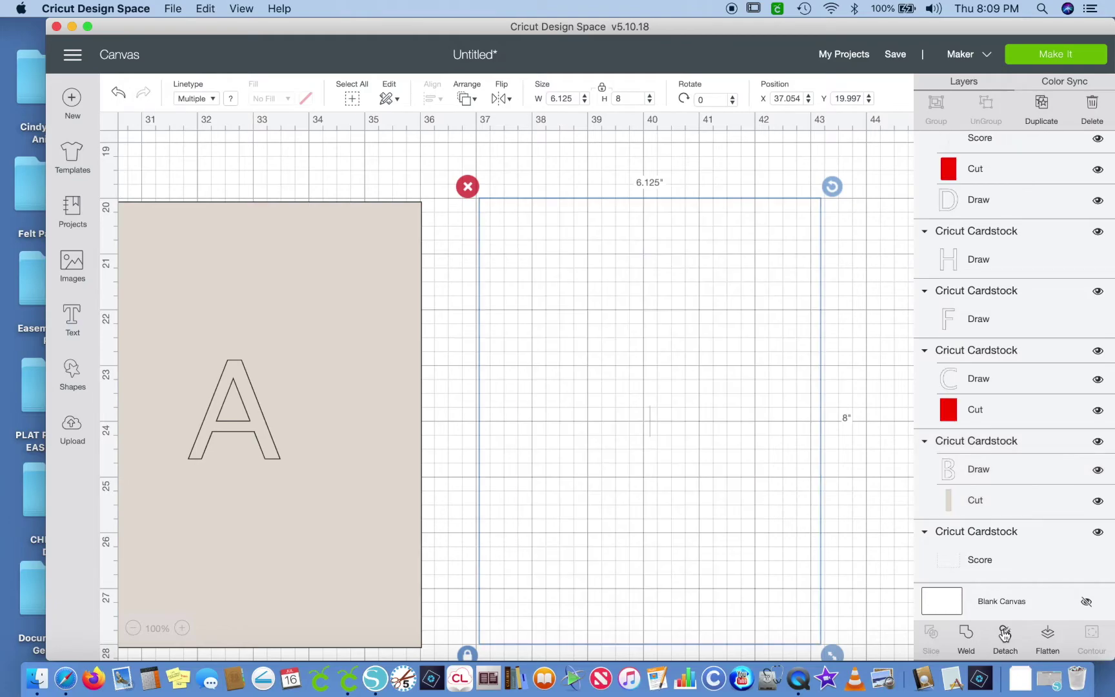
scroll(790, 481, "right", 1)
scroll(789, 480, "right", 10)
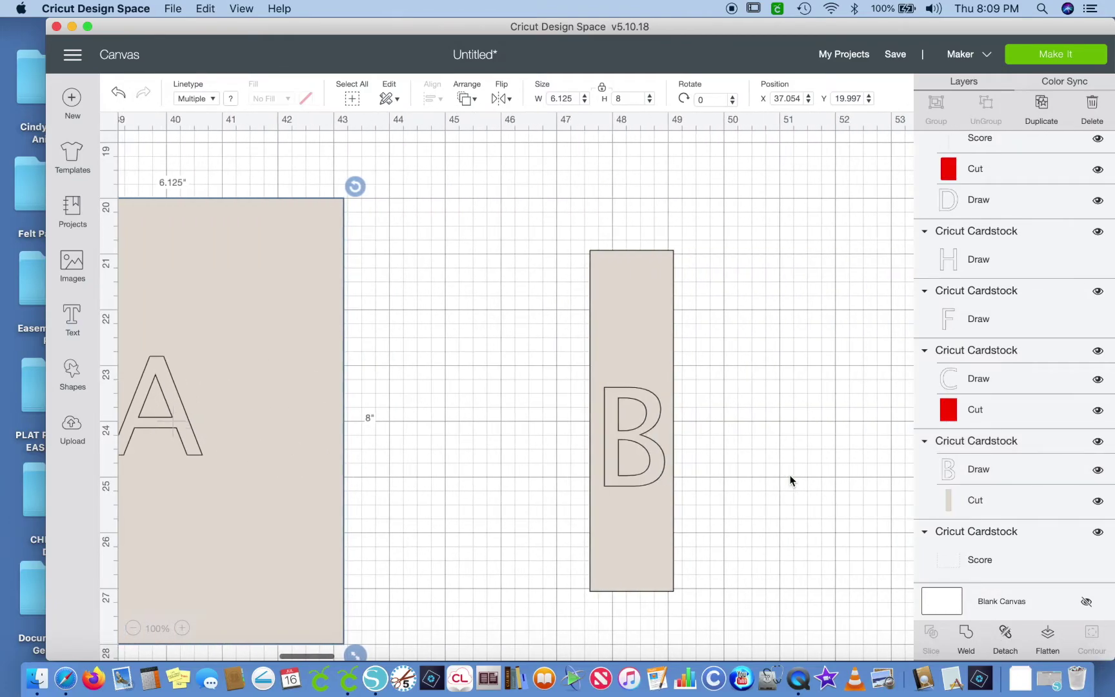
left_click(584, 253)
left_click_drag(547, 229, 822, 633)
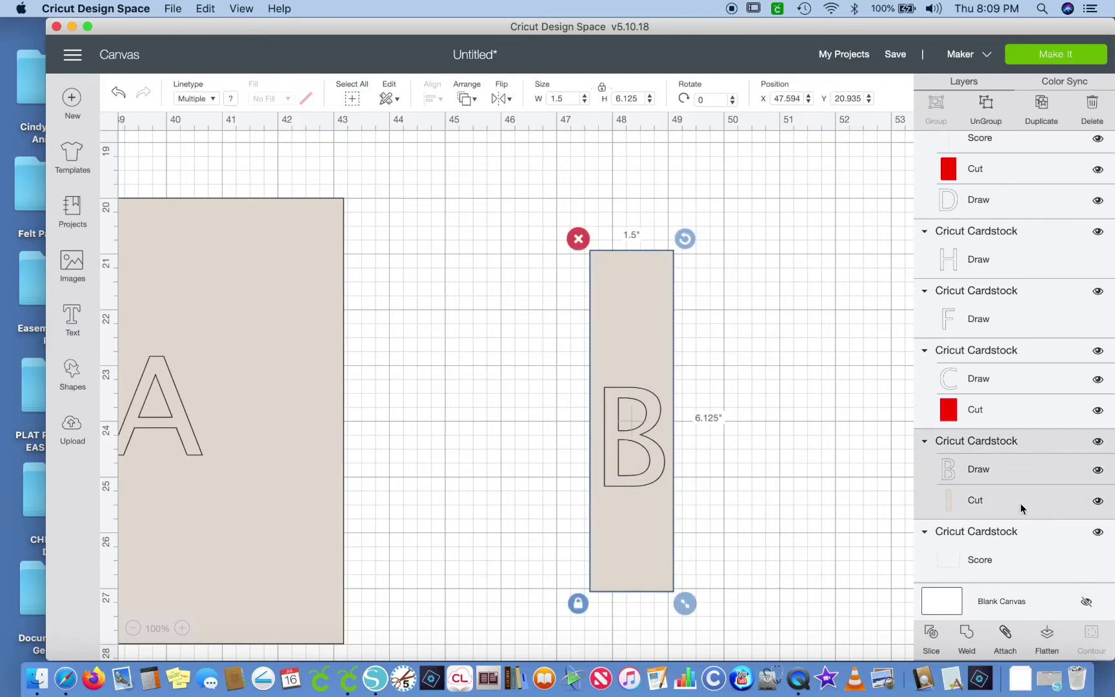
left_click(1005, 632)
- Attach the drawn letter C to its red rectangular cut piece
scroll(720, 454, "down", 10)
scroll(720, 453, "left", 15)
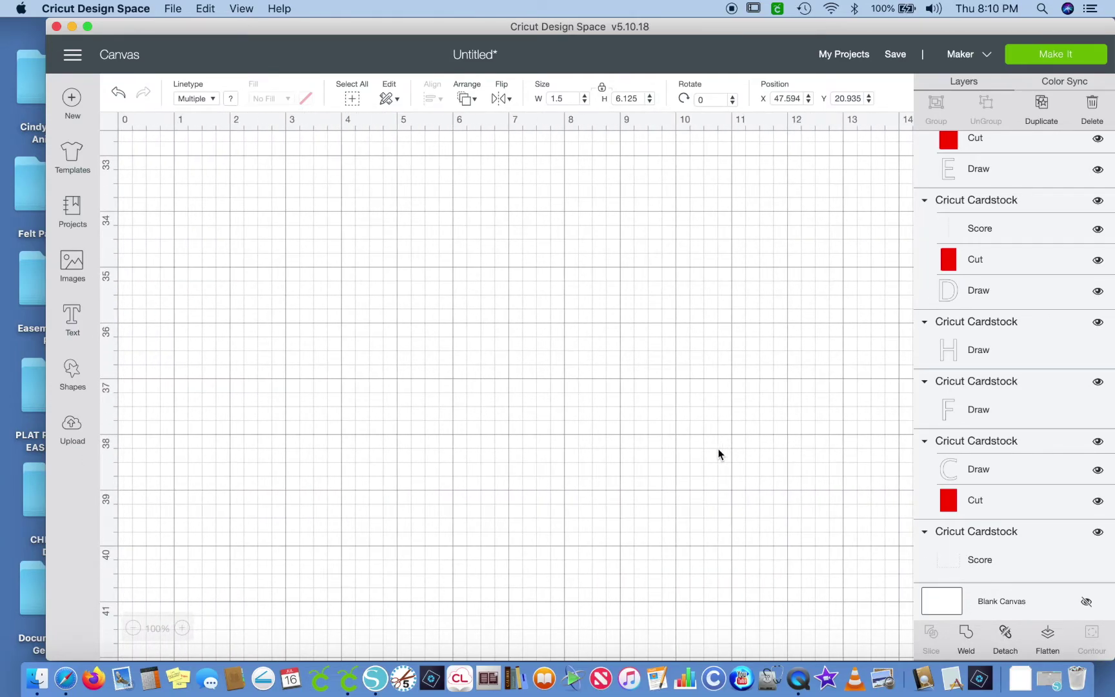
scroll(721, 453, "down", 15)
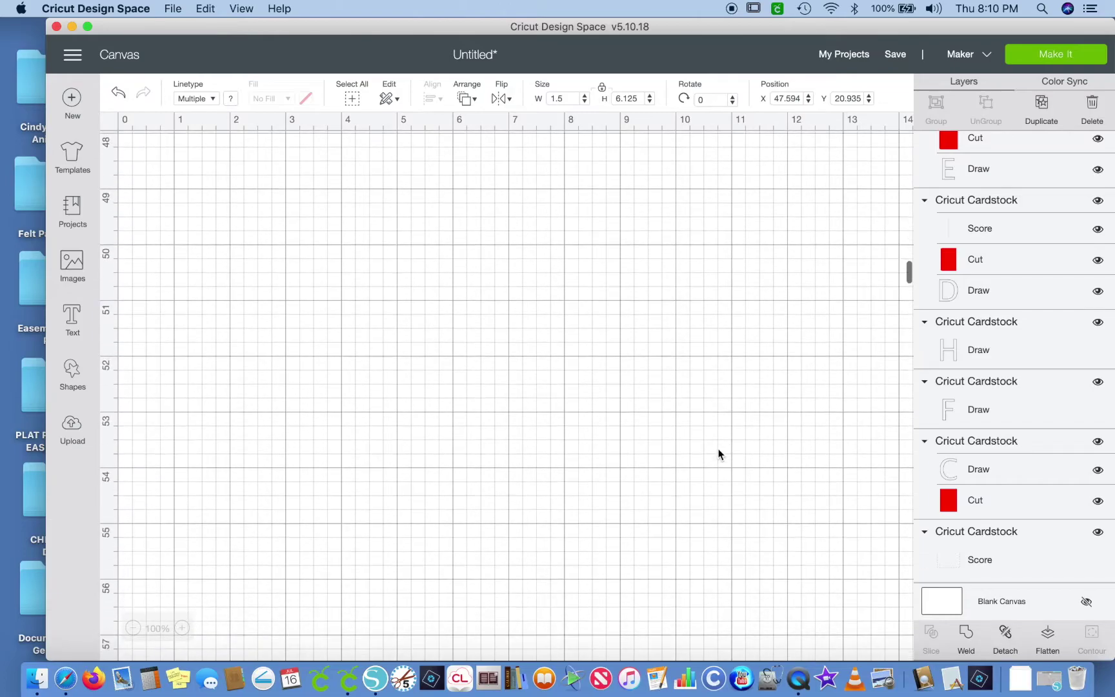
scroll(720, 453, "right", 14)
scroll(721, 453, "right", 10)
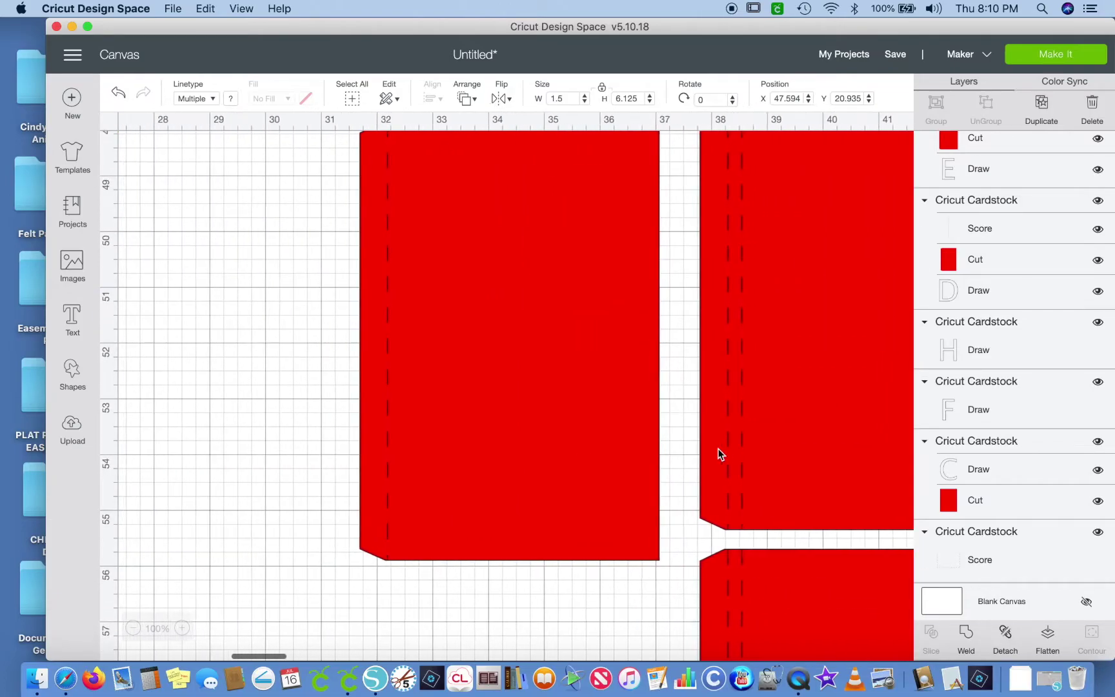
scroll(720, 454, "up", 11)
scroll(720, 453, "left", 7)
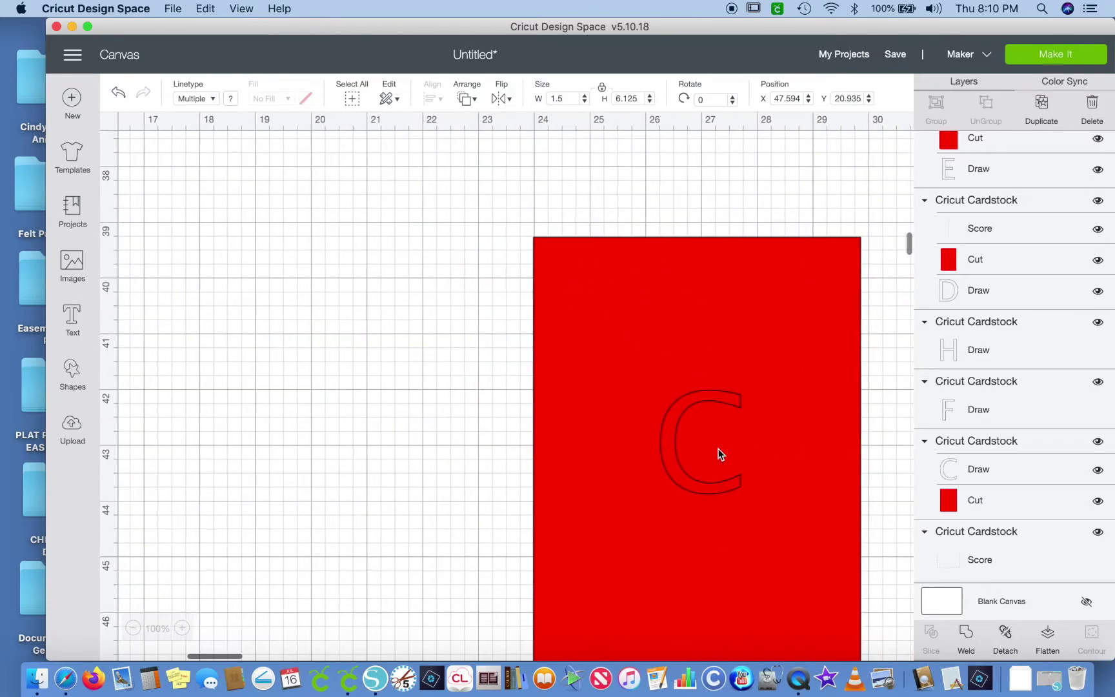
left_click_drag(440, 166, 845, 581)
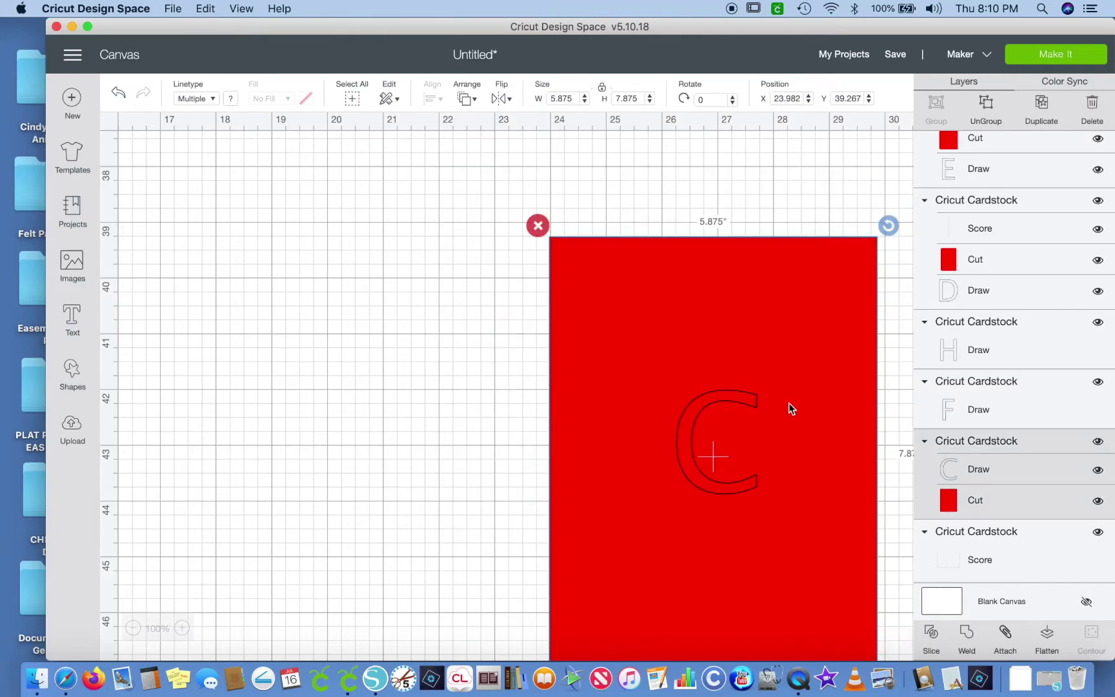
left_click(1005, 635)
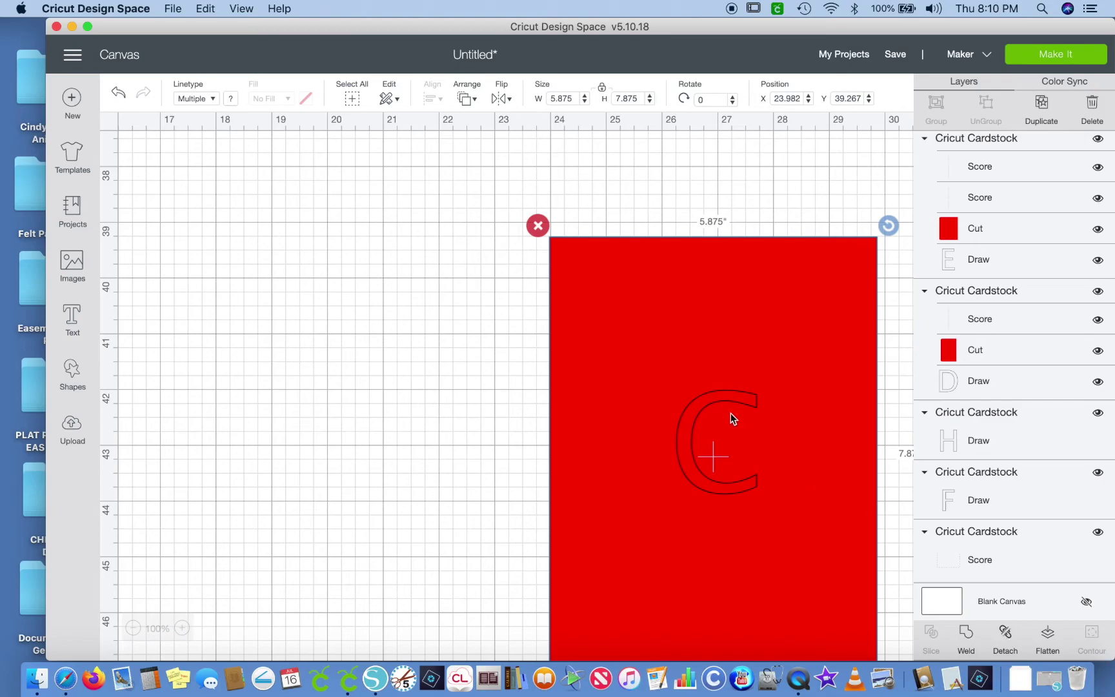
- Send the grouped red D piece with one score line, beside the attached C piece, to the back
scroll(735, 418, "right", 3)
scroll(717, 408, "right", 8)
scroll(719, 406, "down", 2)
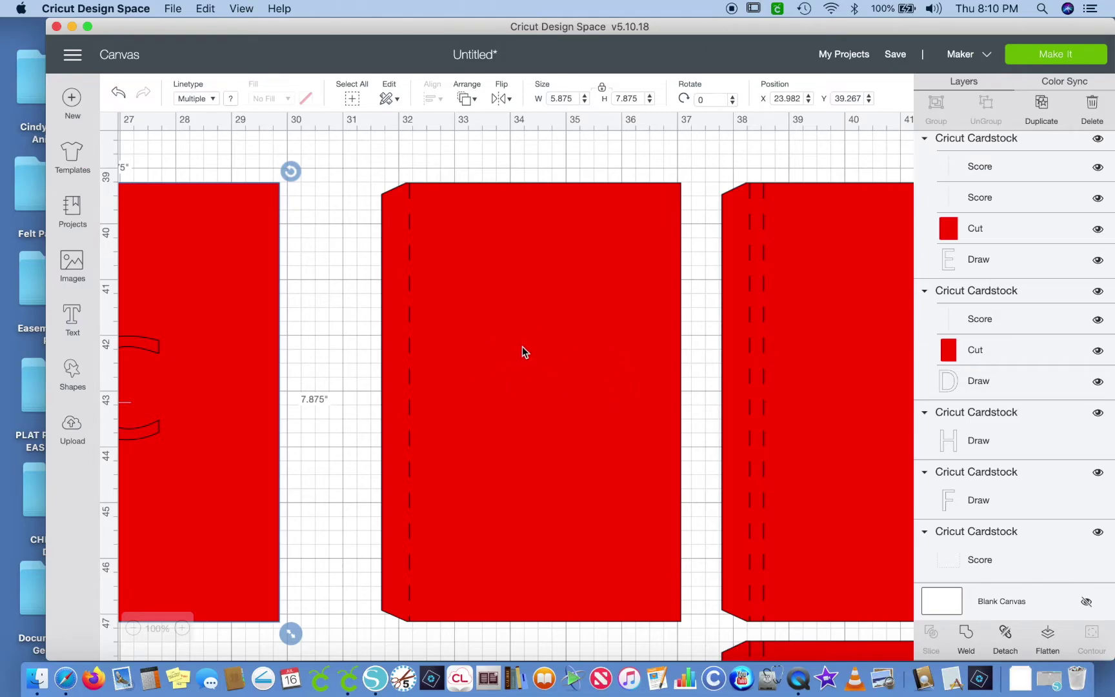
left_click(562, 347)
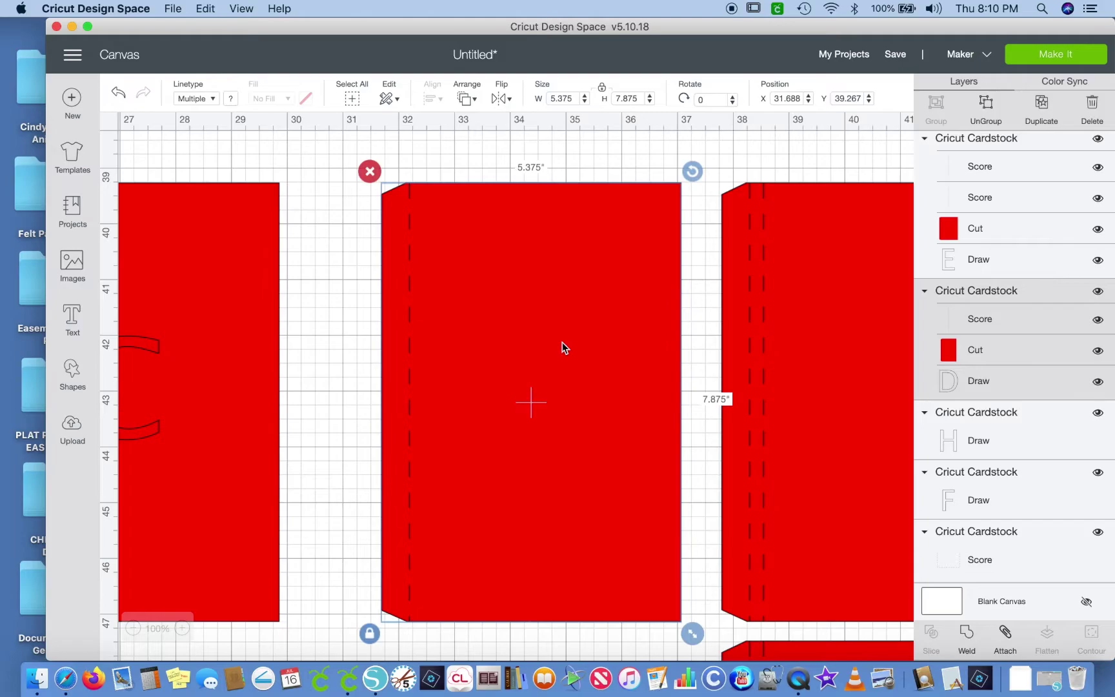
left_click(465, 98)
left_click(483, 126)
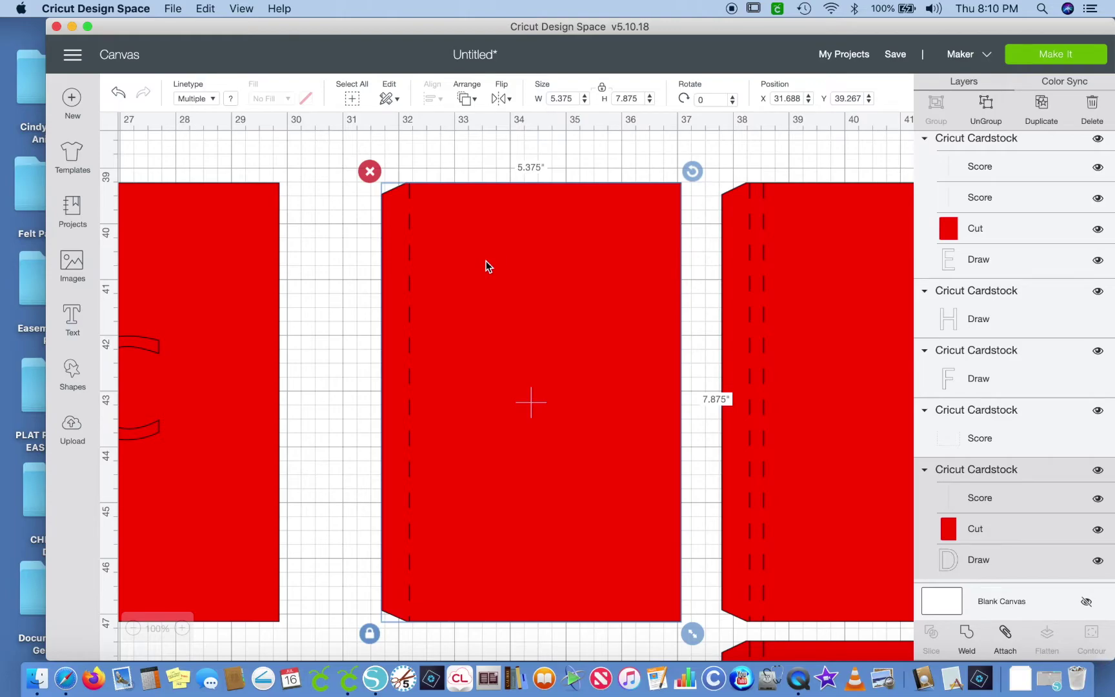
- Try to reorder the layers inside the D group so the drawn letter D sits above the red cut layer
left_click(978, 561)
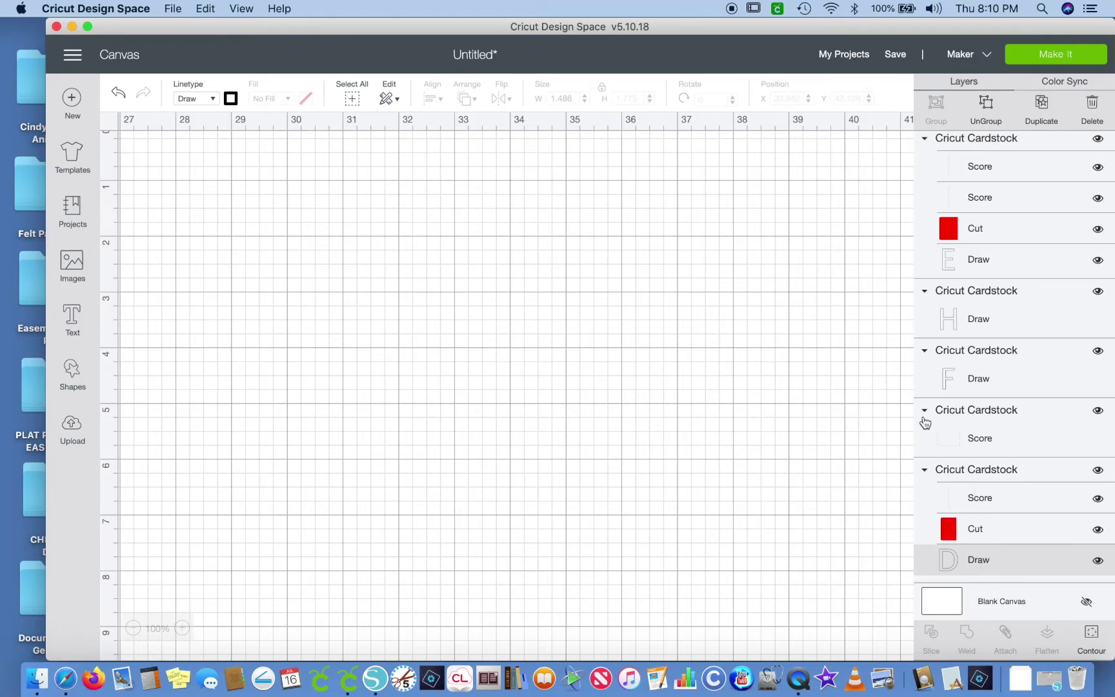
scroll(923, 423, "up", 5)
scroll(565, 337, "down", 10)
scroll(564, 337, "down", 10)
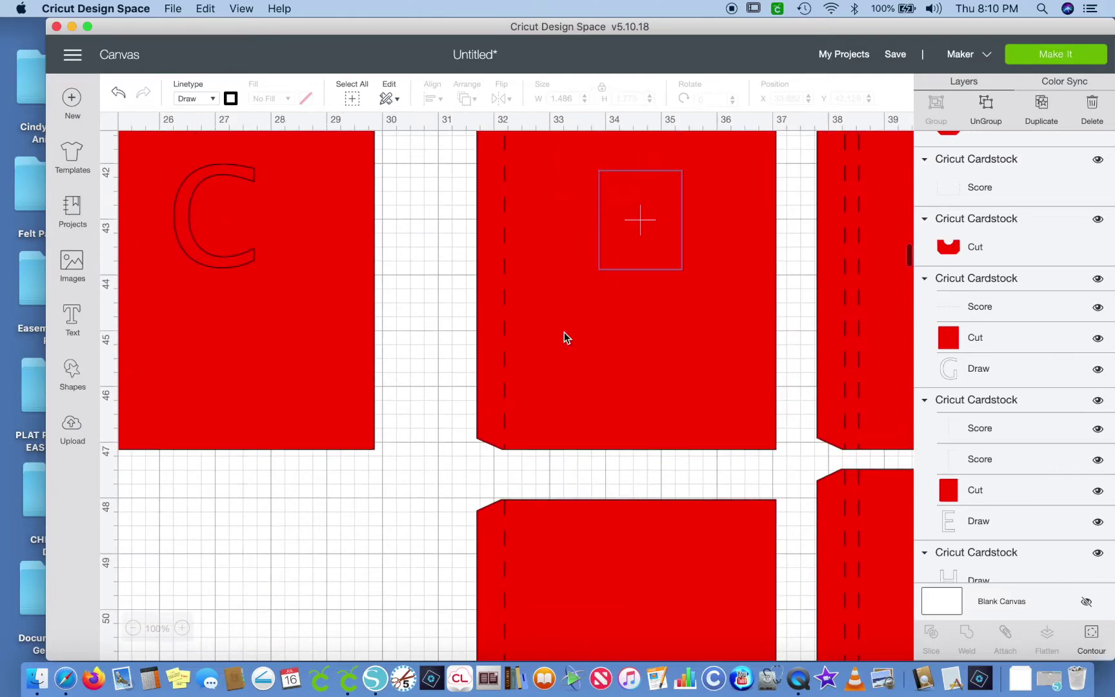
scroll(563, 332, "up", 2)
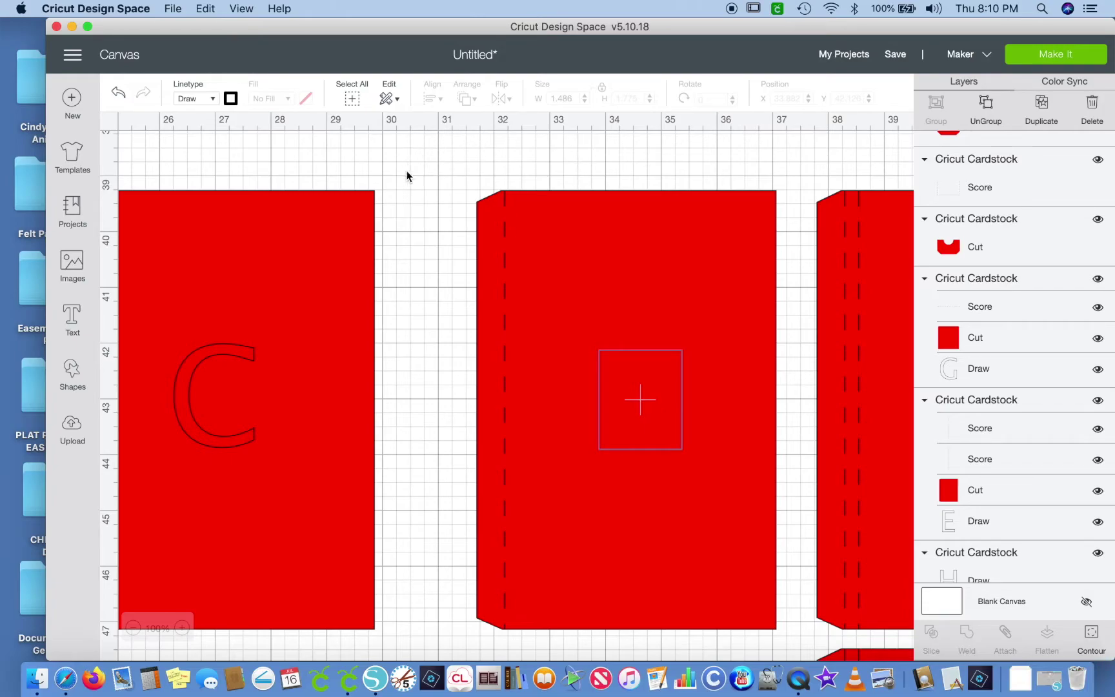
left_click(411, 198)
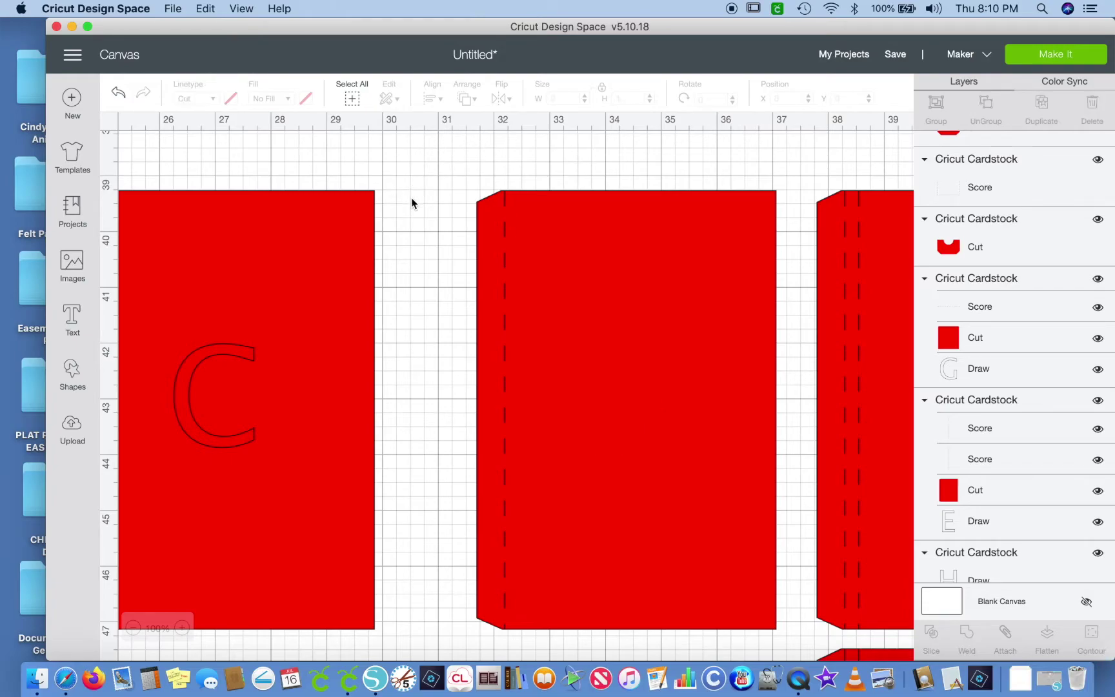
left_click(505, 262)
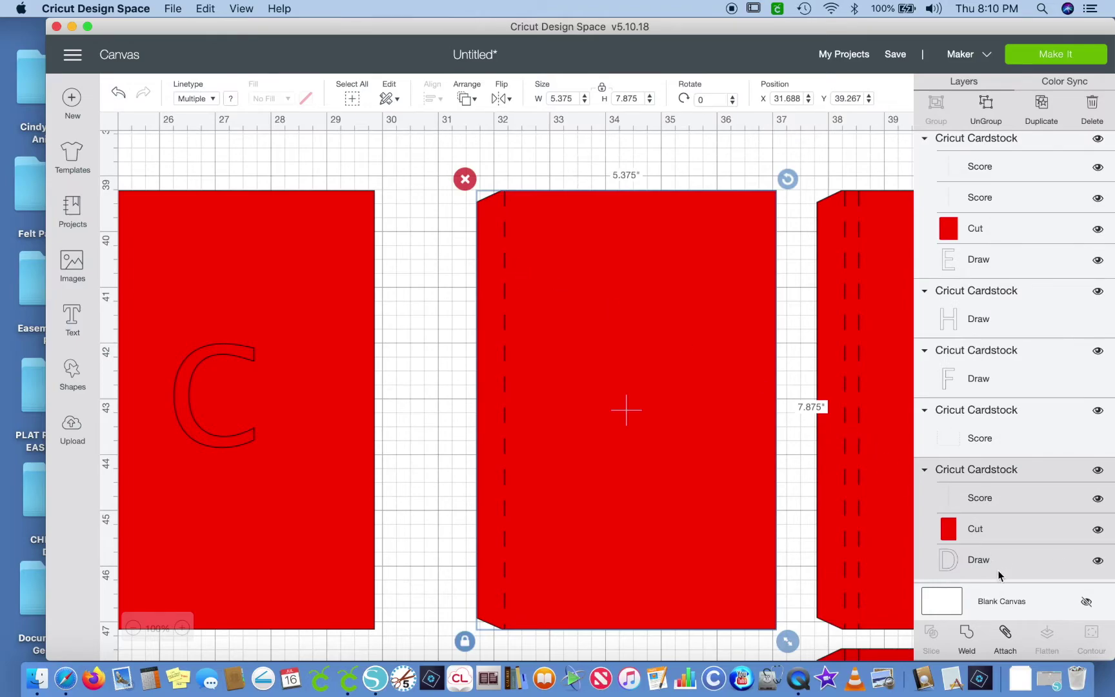
left_click(982, 564)
left_click_drag(979, 561, 984, 496)
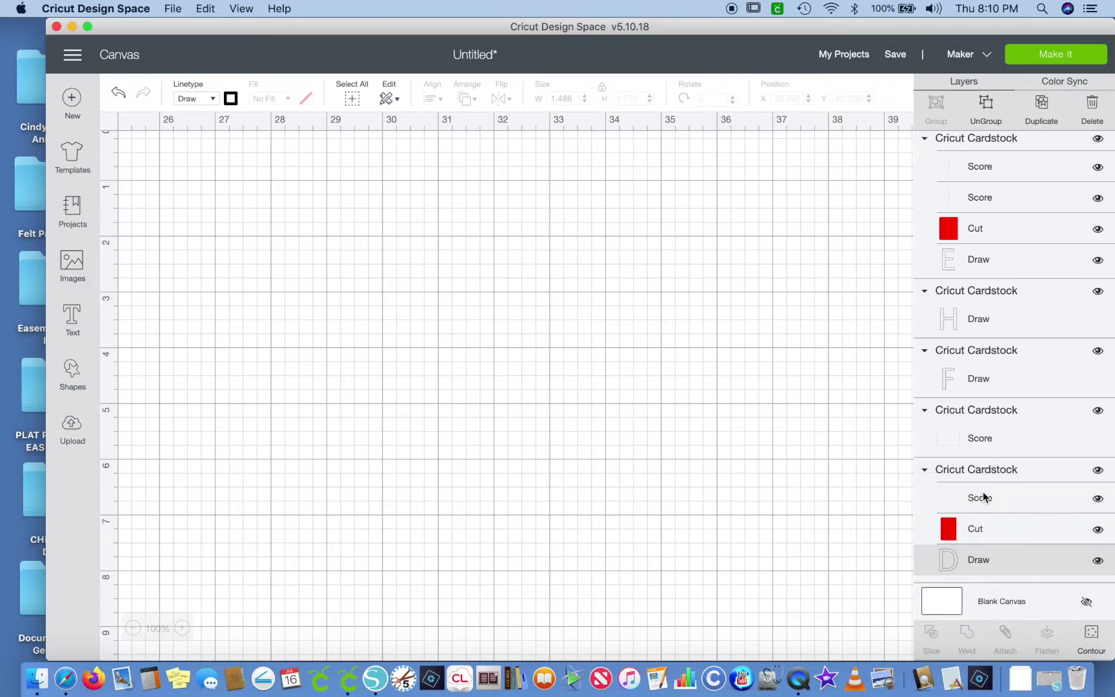
left_click(980, 532)
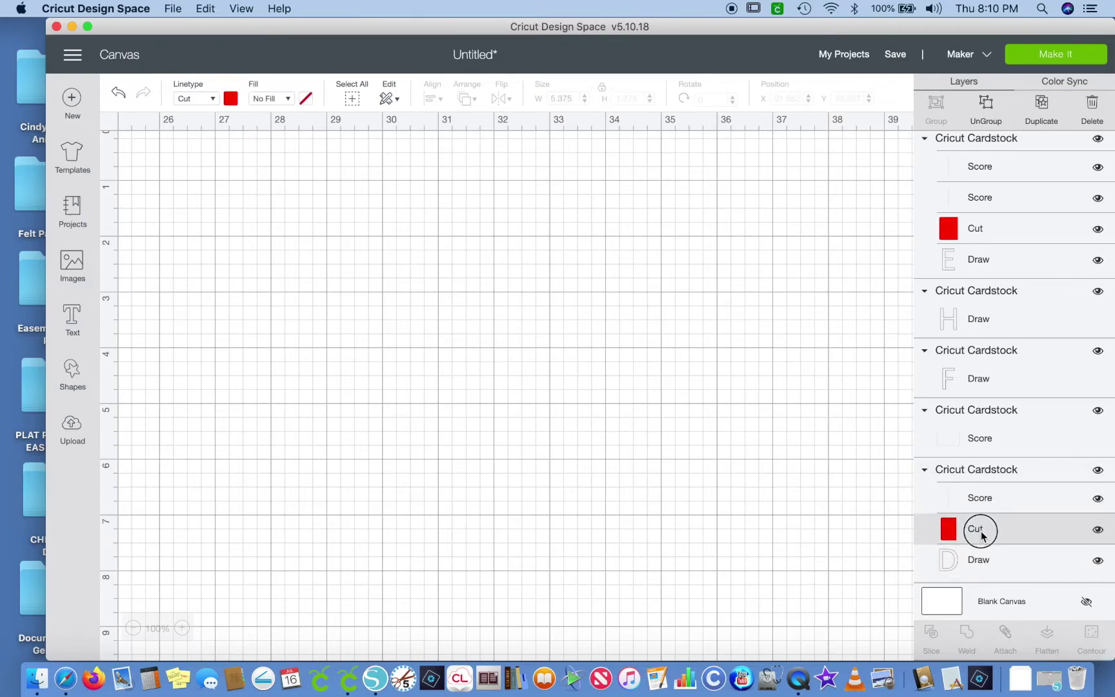
mouse_move(980, 532)
left_mouse_down()
mouse_move(993, 574)
mouse_move(983, 583)
mouse_move(968, 500)
left_mouse_up()
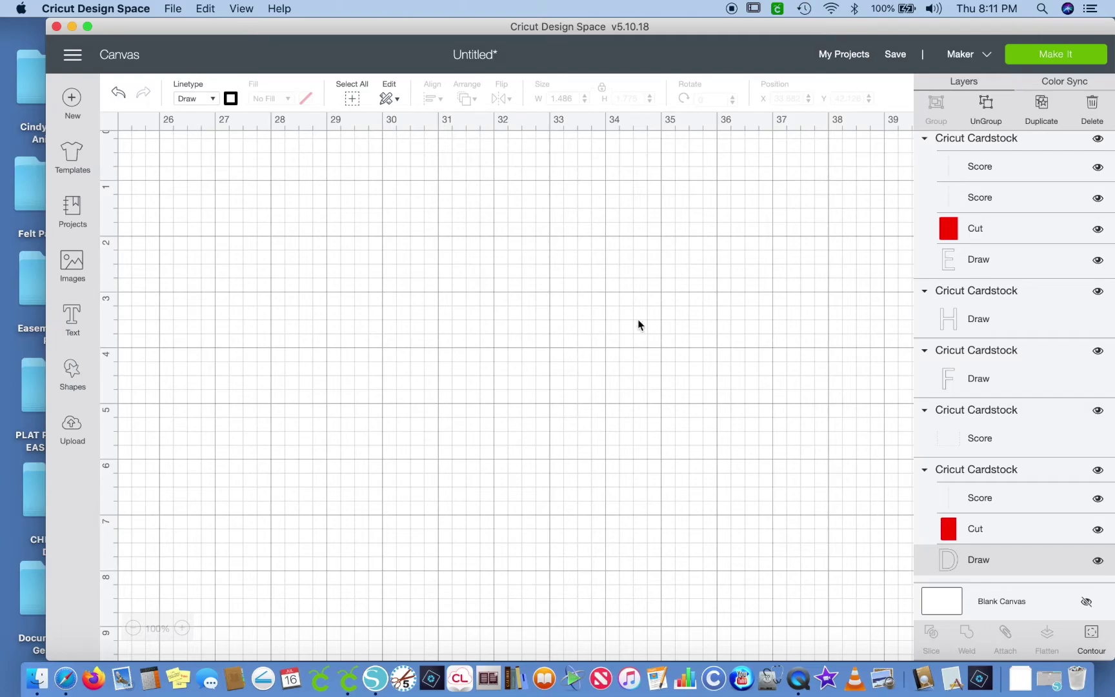
- Hide the red cut layer of the D group and ungroup the letter, score line and cut piece
scroll(746, 432, "up", 1)
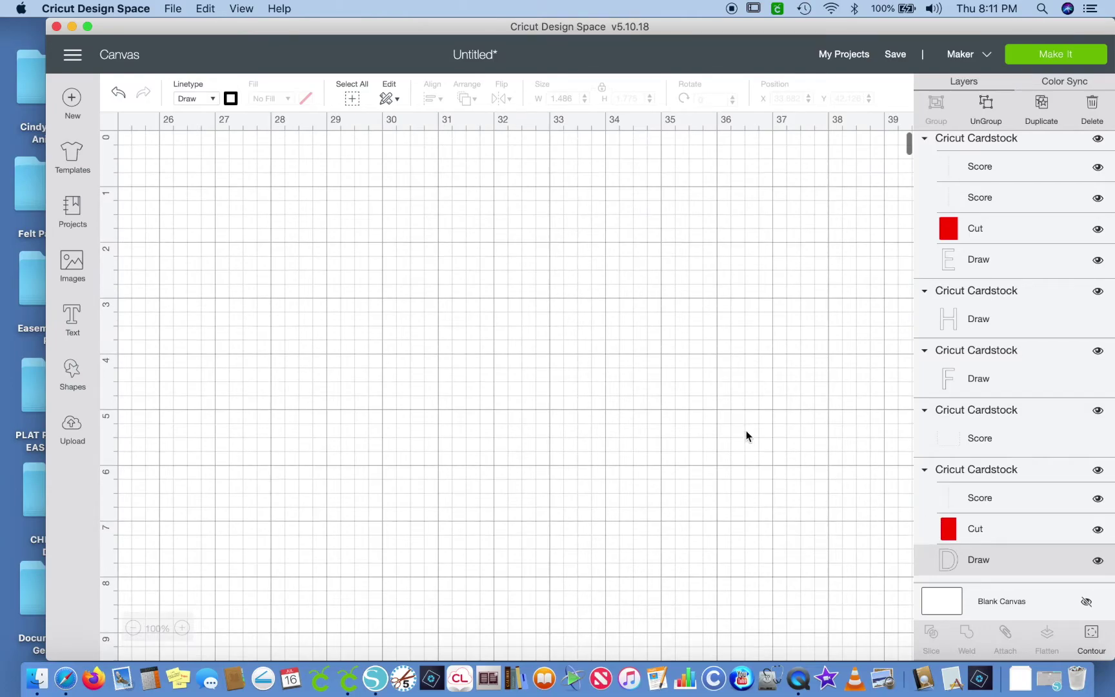
scroll(746, 430, "right", 2)
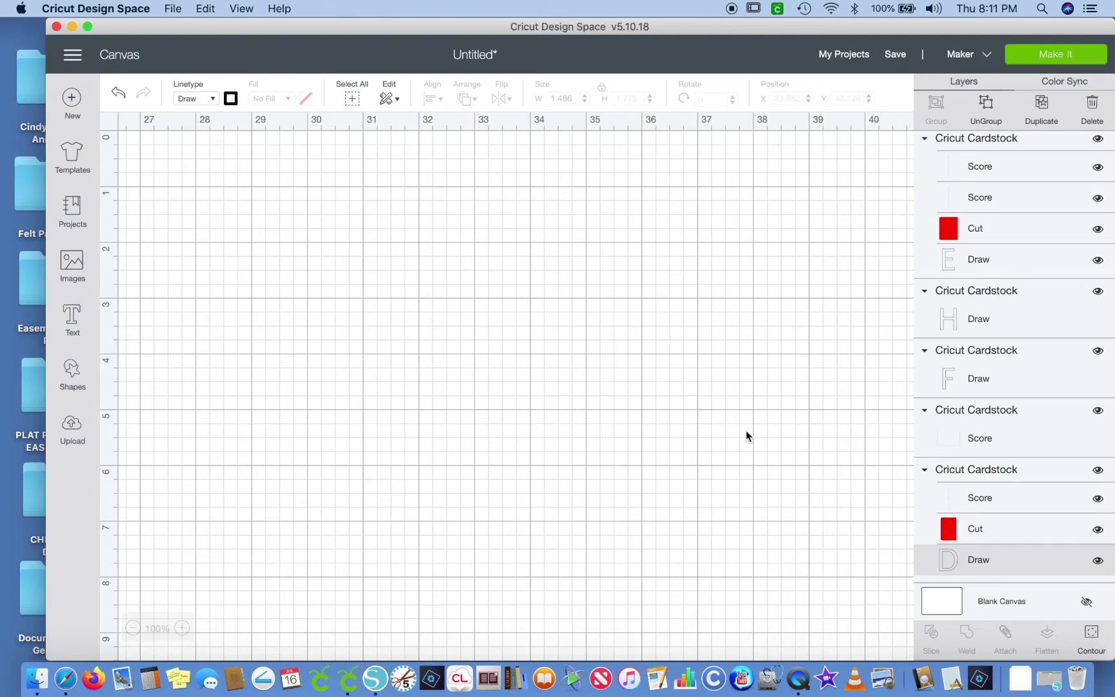
scroll(746, 430, "down", 10)
scroll(746, 430, "down", 20)
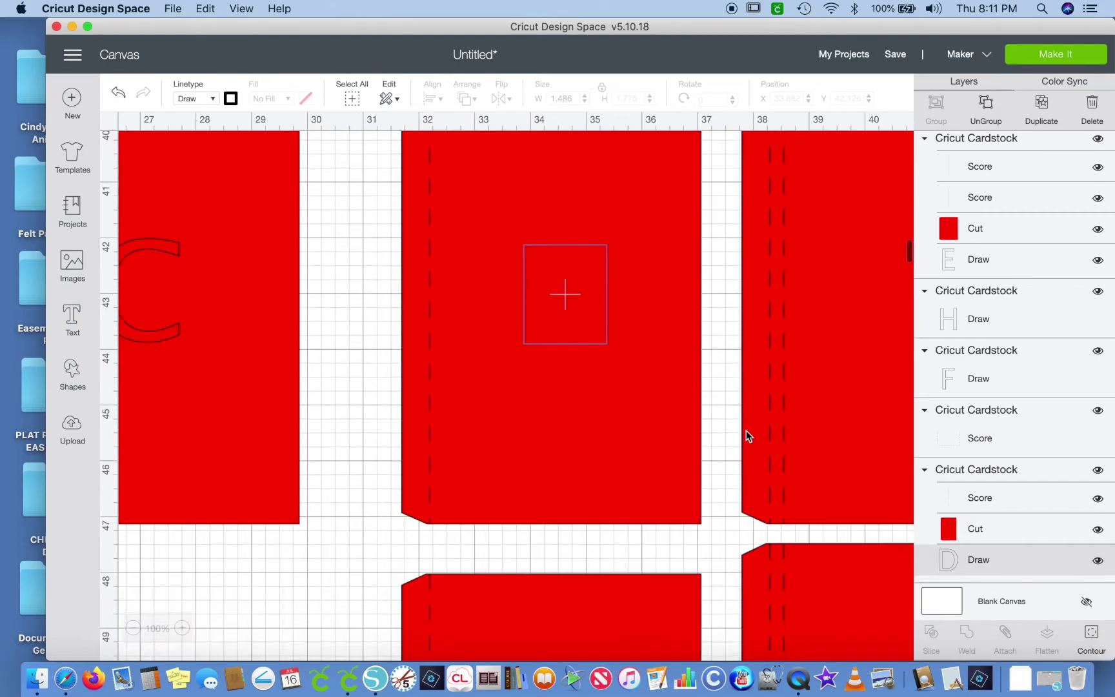
scroll(746, 432, "up", 8)
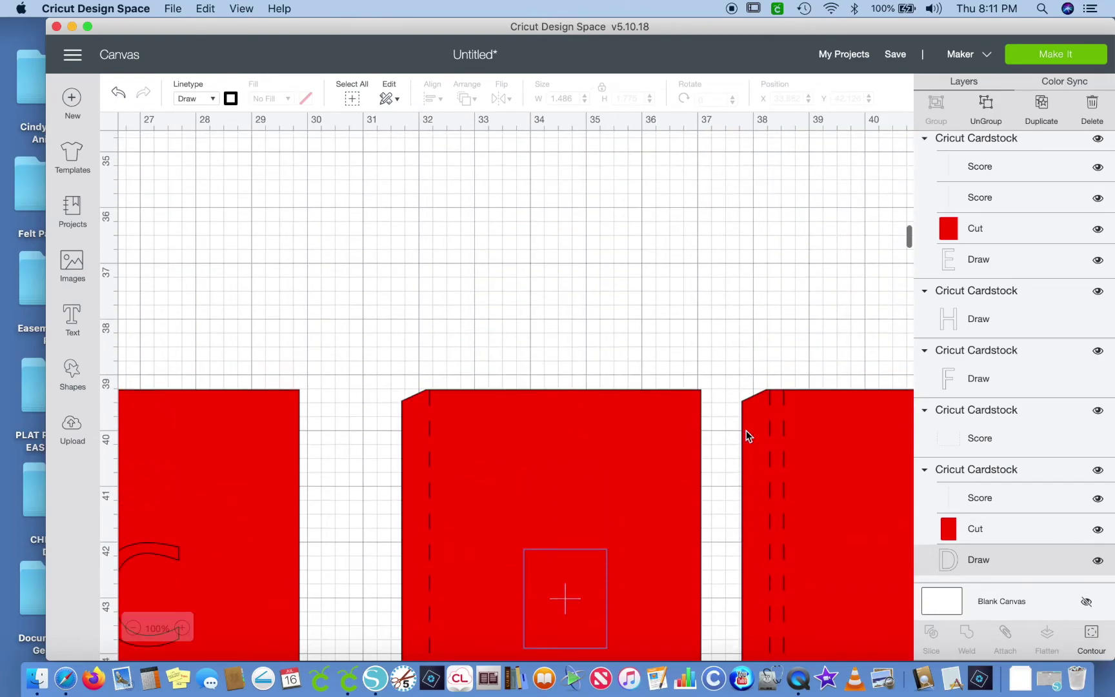
scroll(745, 432, "down", 3)
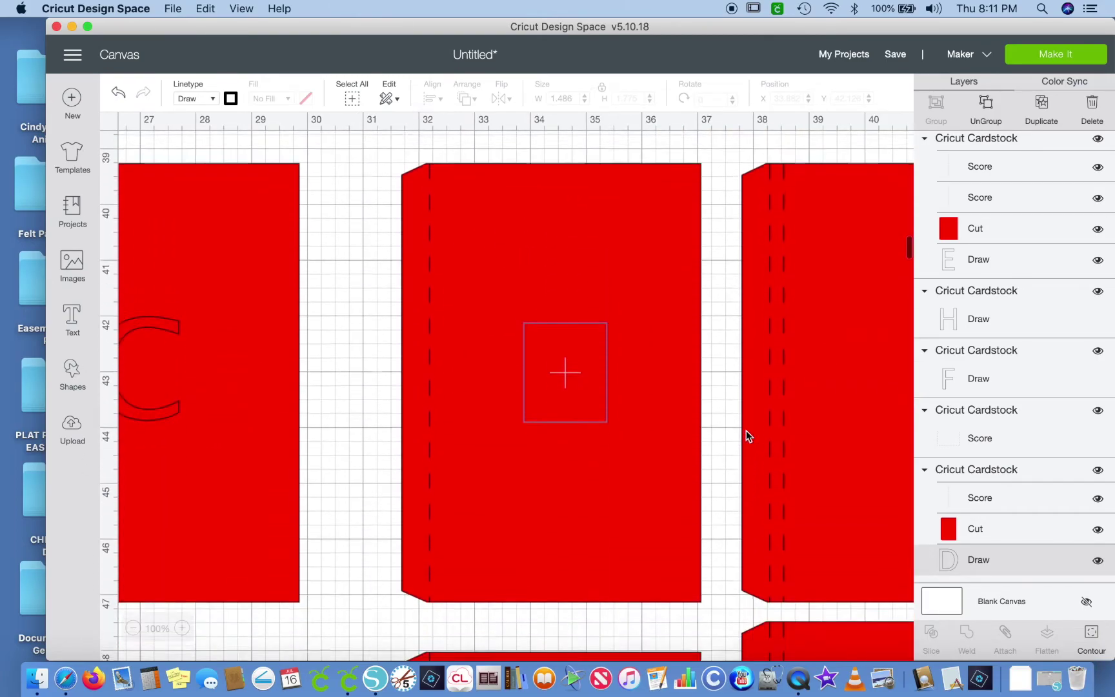
left_click(1097, 532)
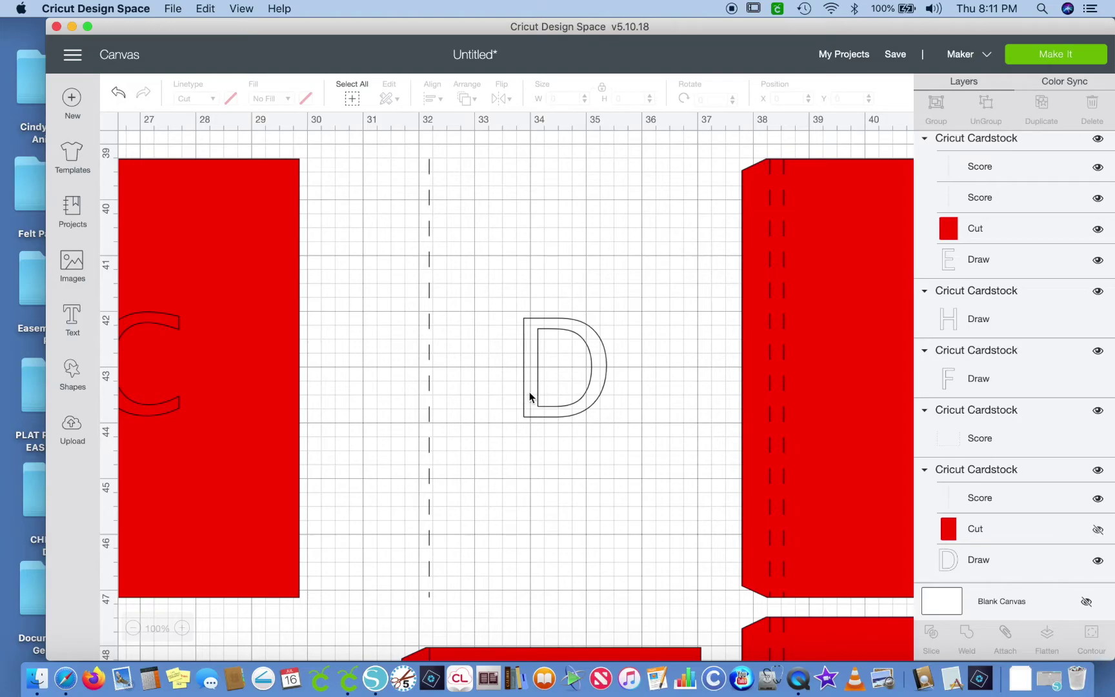
left_click(538, 395)
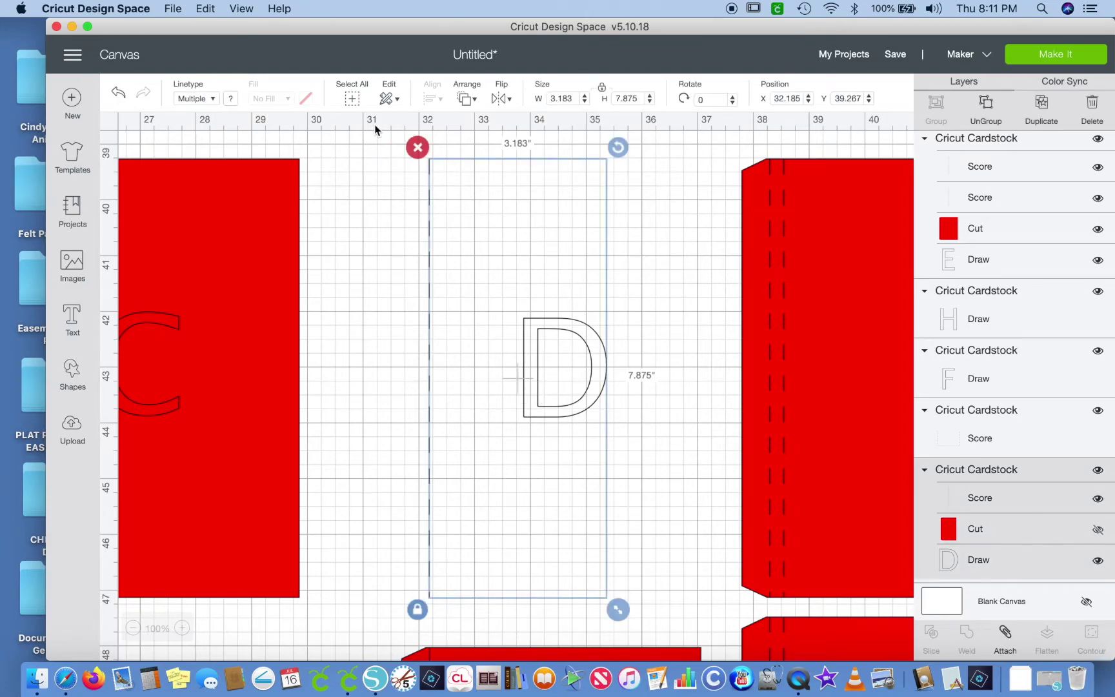
left_click(987, 104)
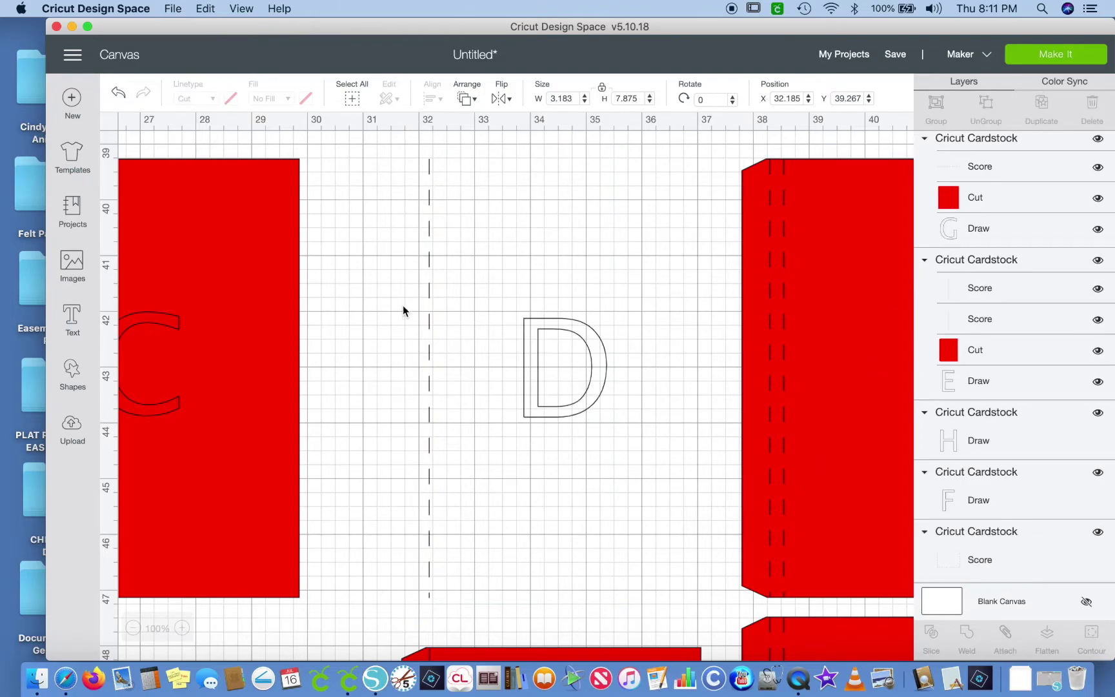
- Send the drawn letter D to the front and show the hidden red cut piece again
left_click(527, 358)
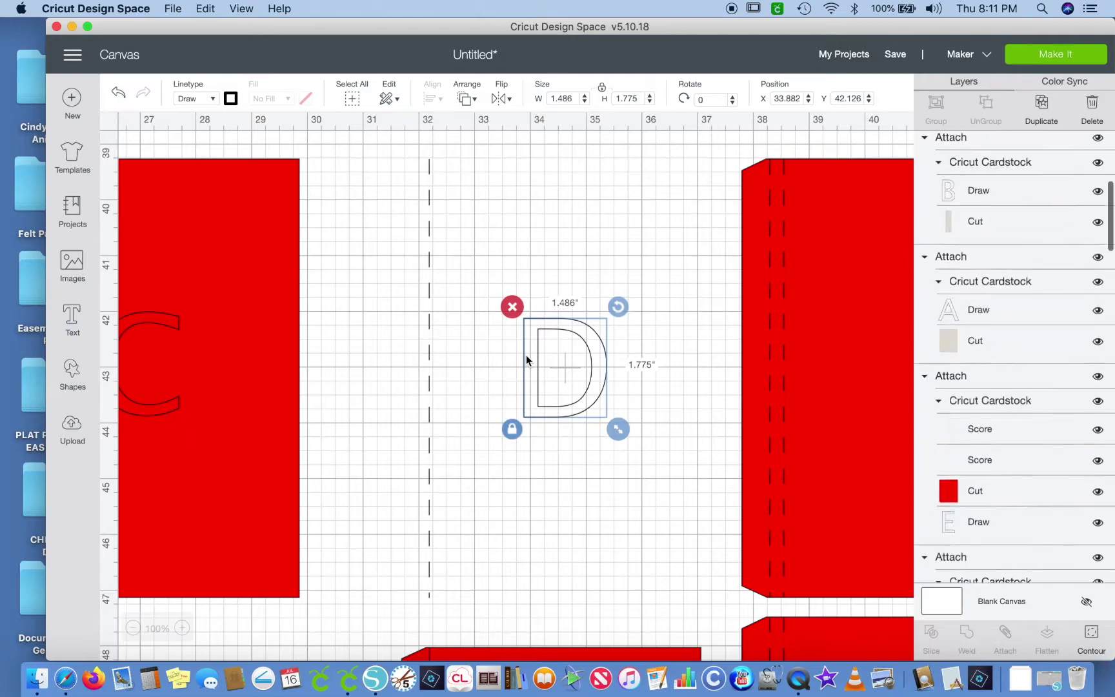
left_click(463, 100)
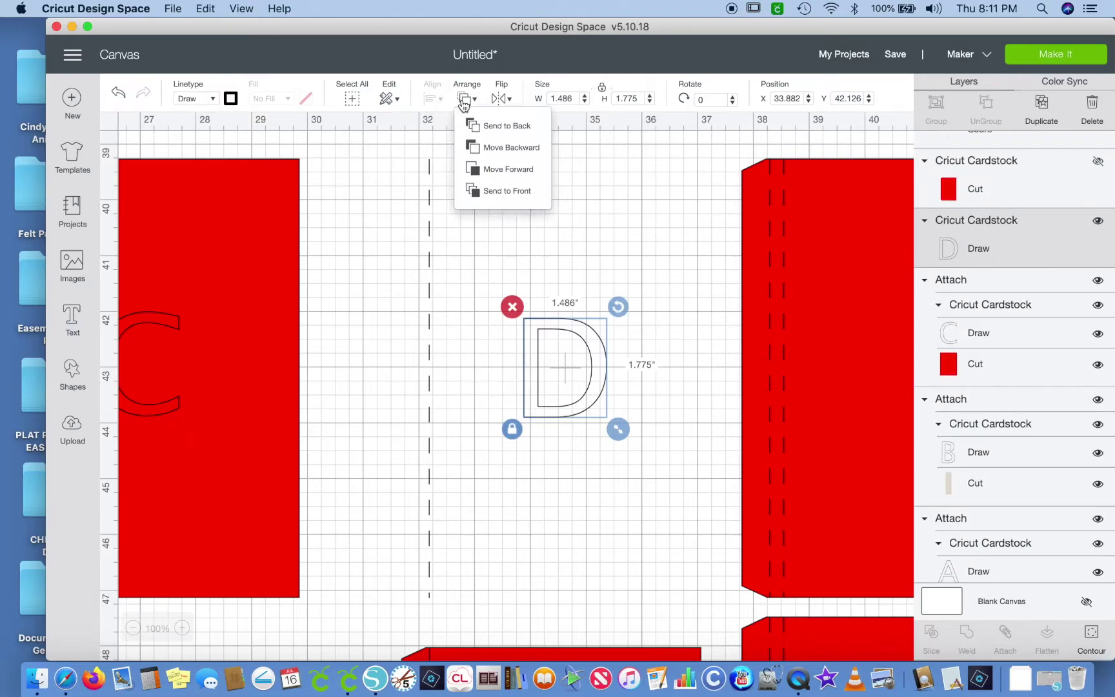
left_click(497, 191)
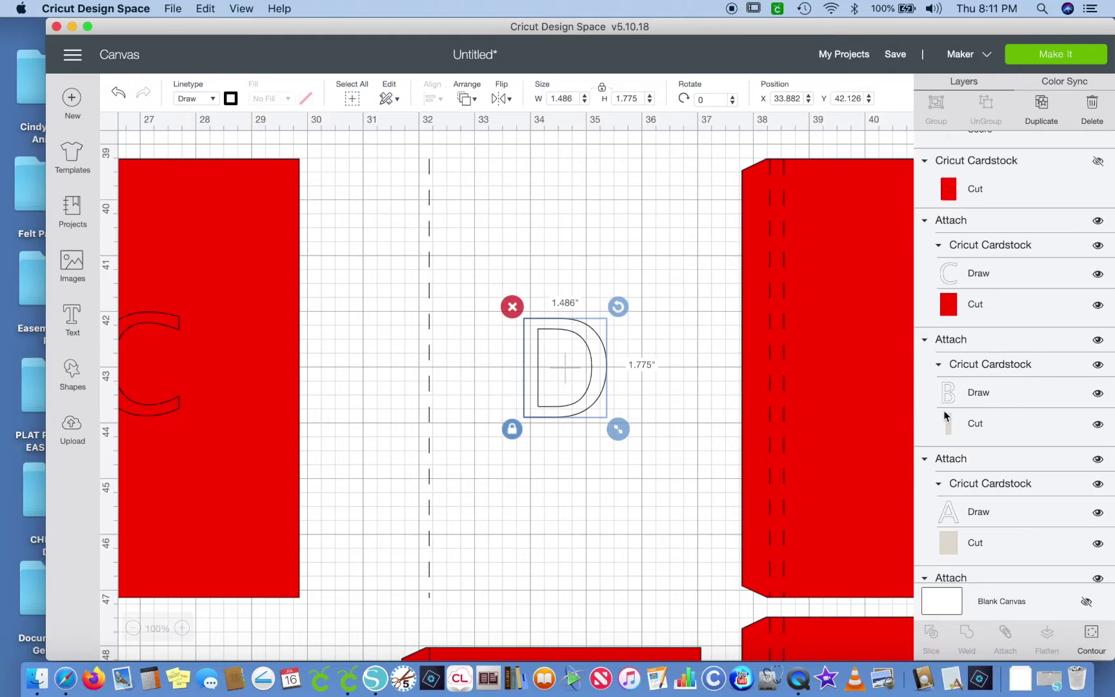
scroll(967, 445, "up", 3)
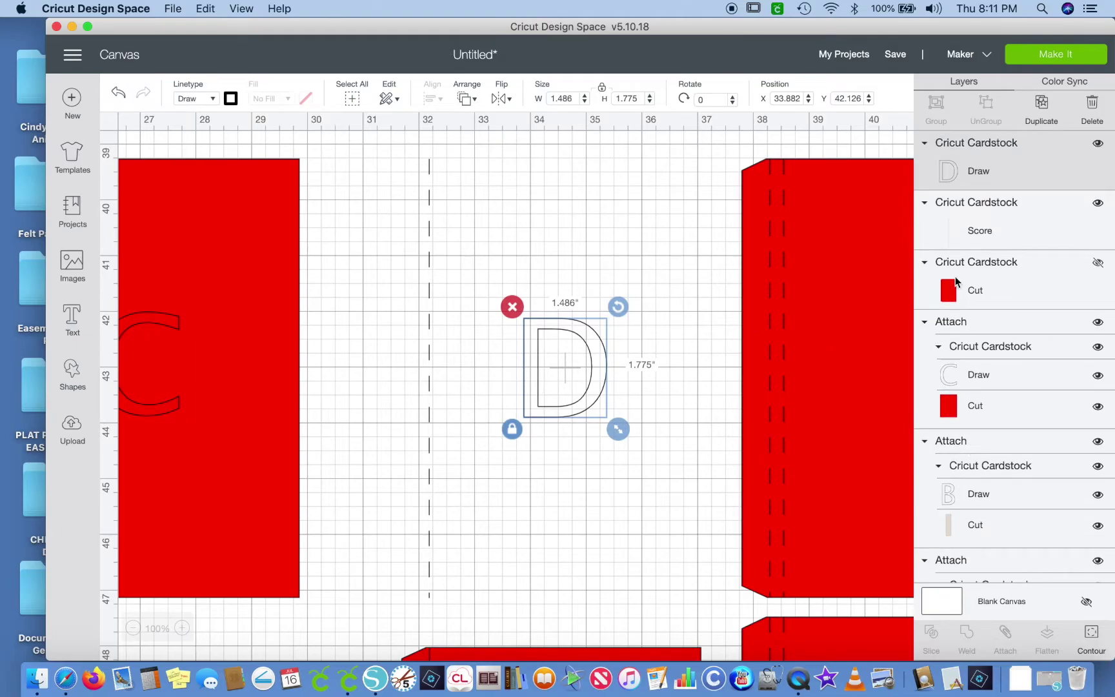
left_click(1098, 264)
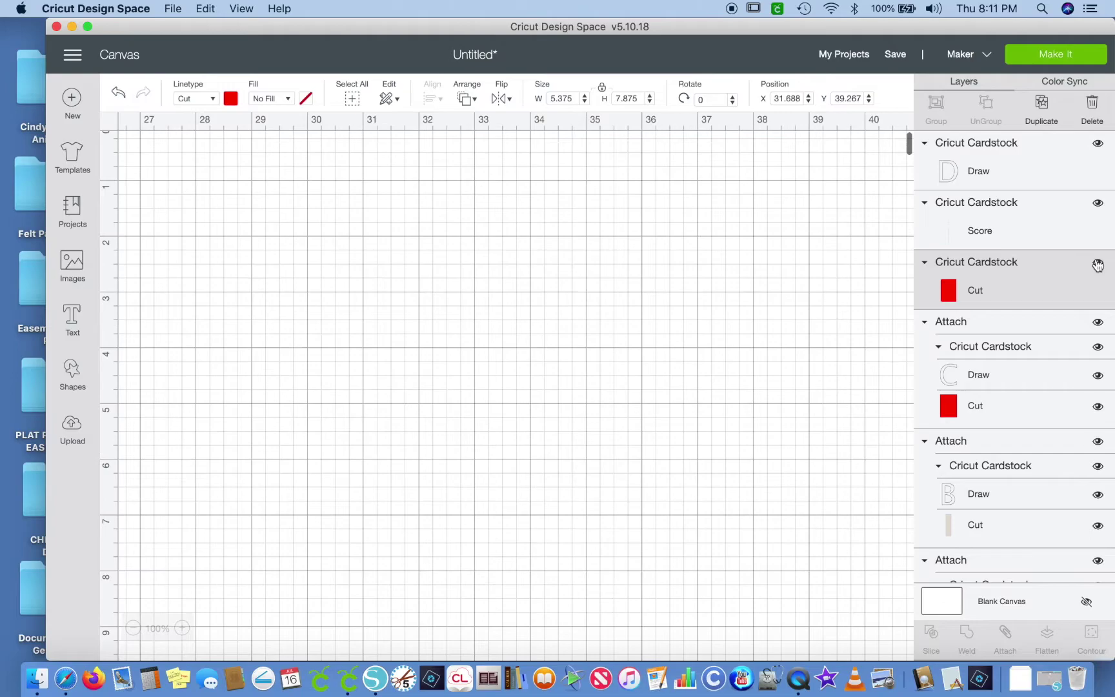
scroll(579, 372, "down", 20)
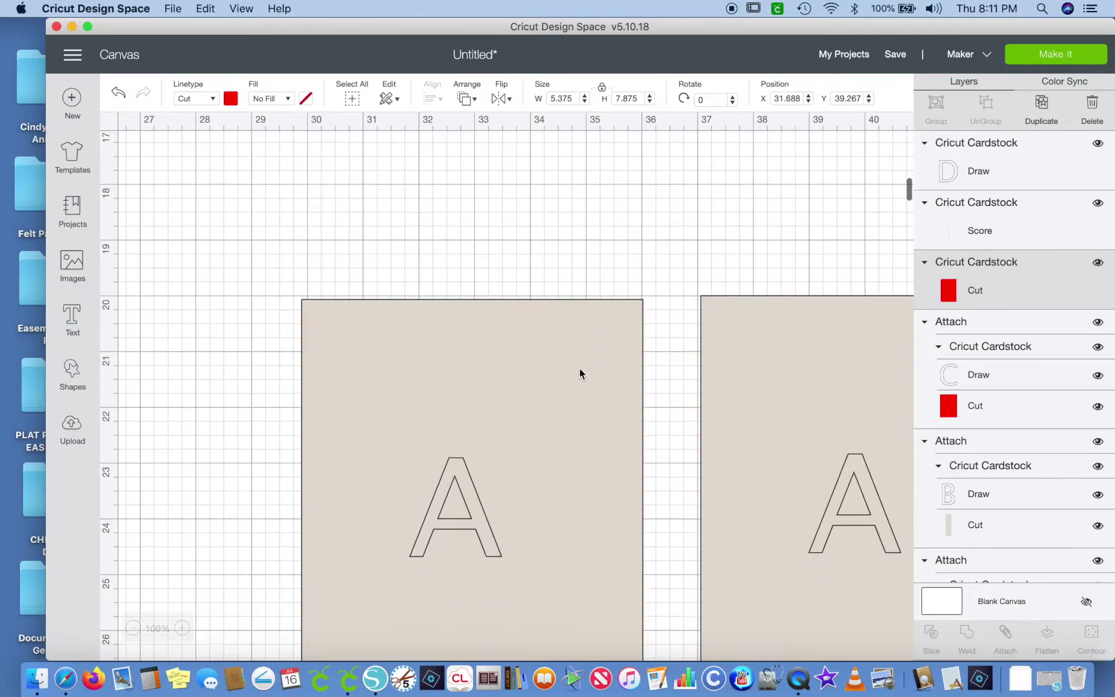
- Attach the drawn letter D and its score line to the red cut piece
mouse_move(323, 154)
left_mouse_down()
mouse_move(652, 482)
mouse_move(722, 597)
mouse_move(734, 657)
left_mouse_up()
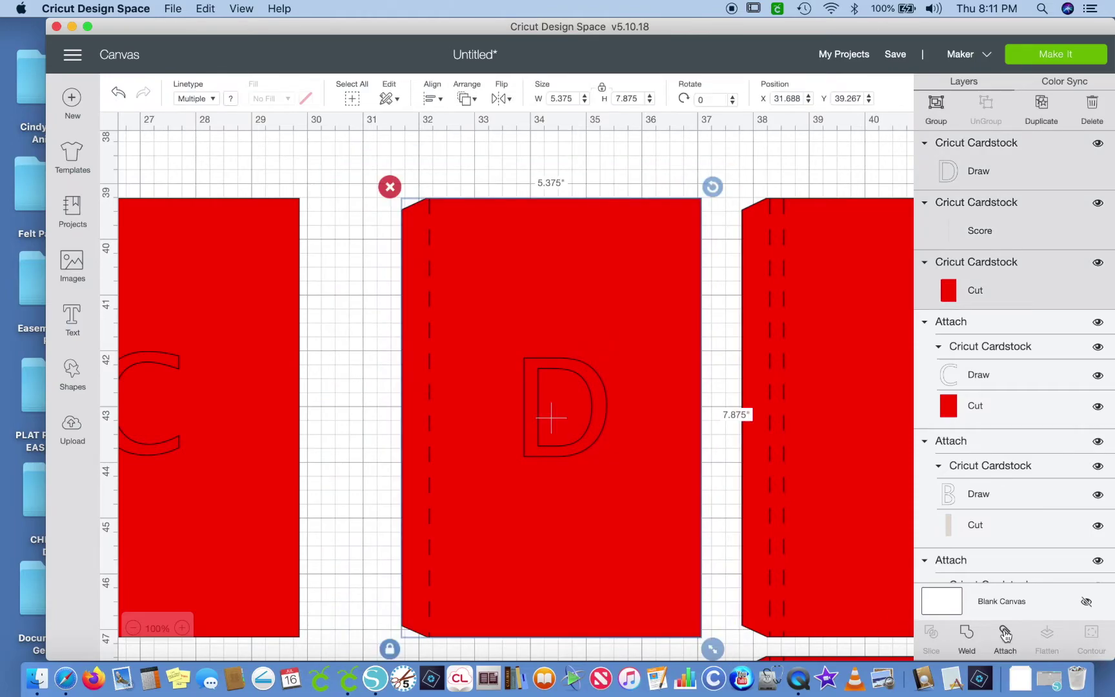
left_click(1004, 634)
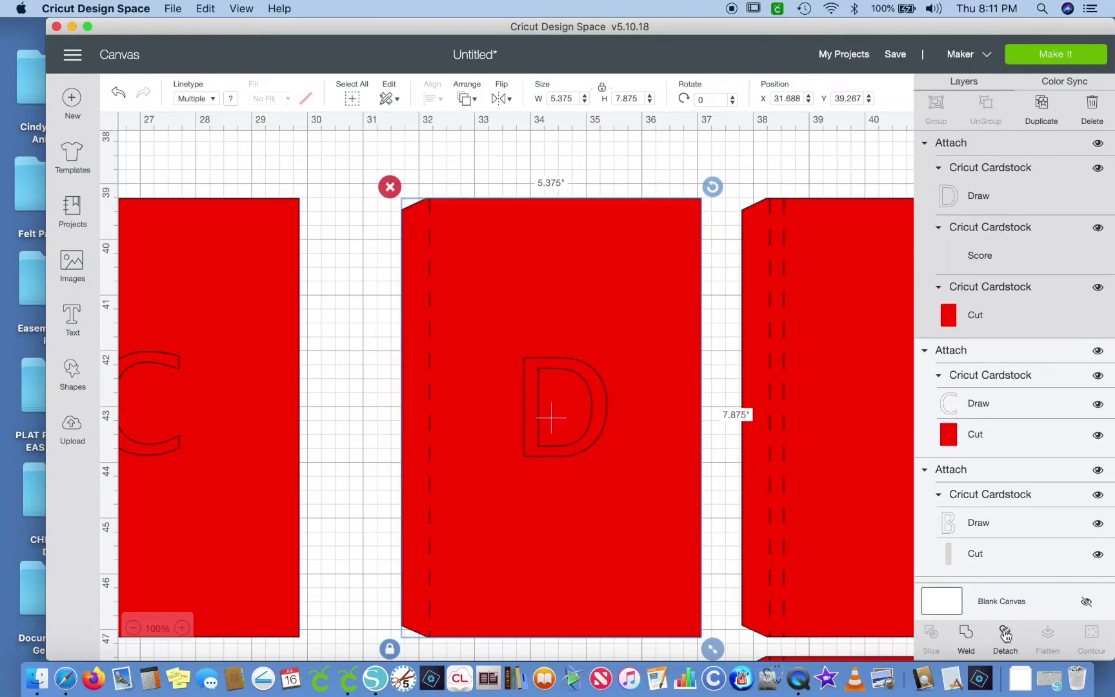
- Examine the red pieces beside and below the attached C and D pieces for repeated copies
scroll(708, 476, "right", 10)
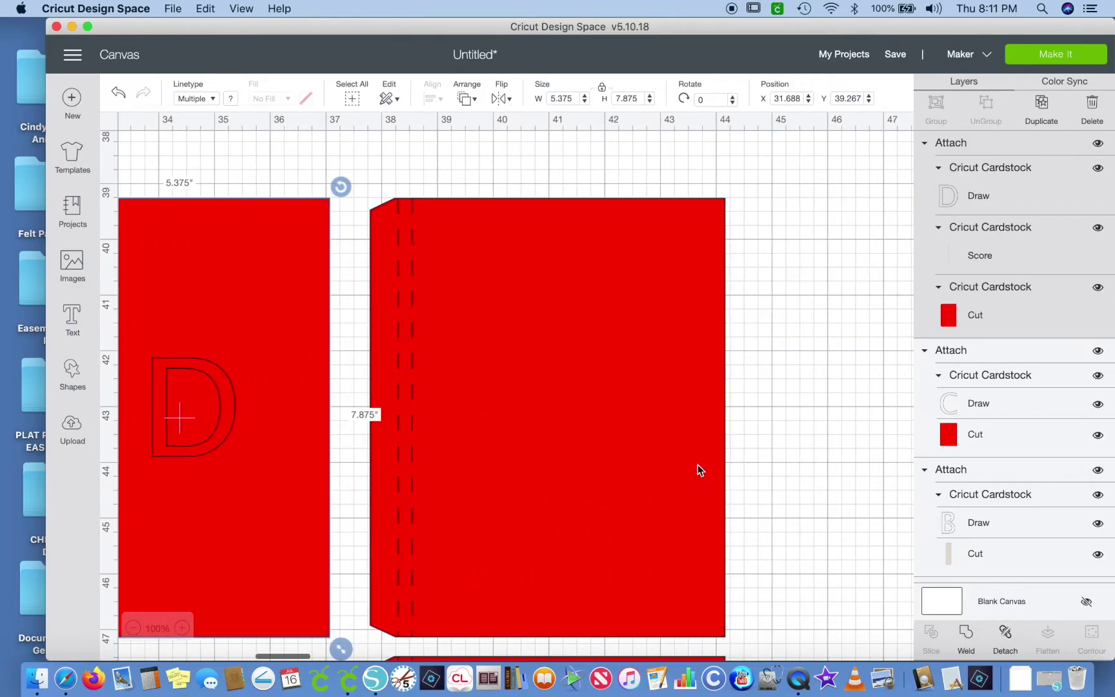
scroll(697, 466, "down", 5)
scroll(698, 466, "down", 5)
scroll(698, 466, "up", 4)
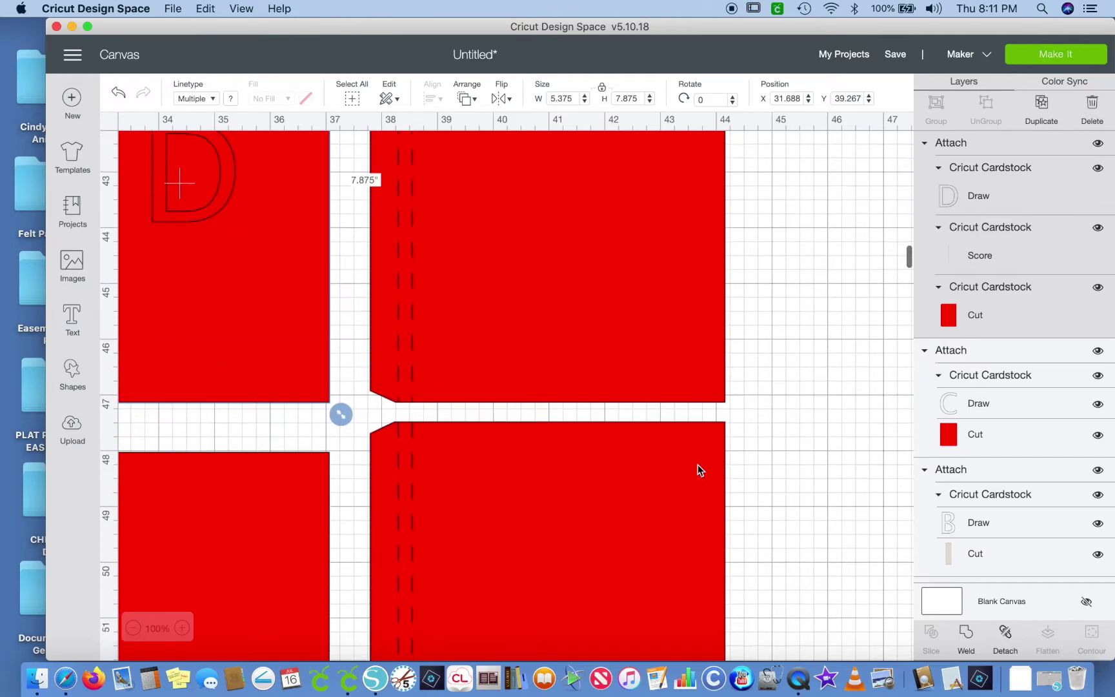
scroll(698, 466, "left", 5)
scroll(697, 466, "left", 1)
scroll(697, 466, "down", 5)
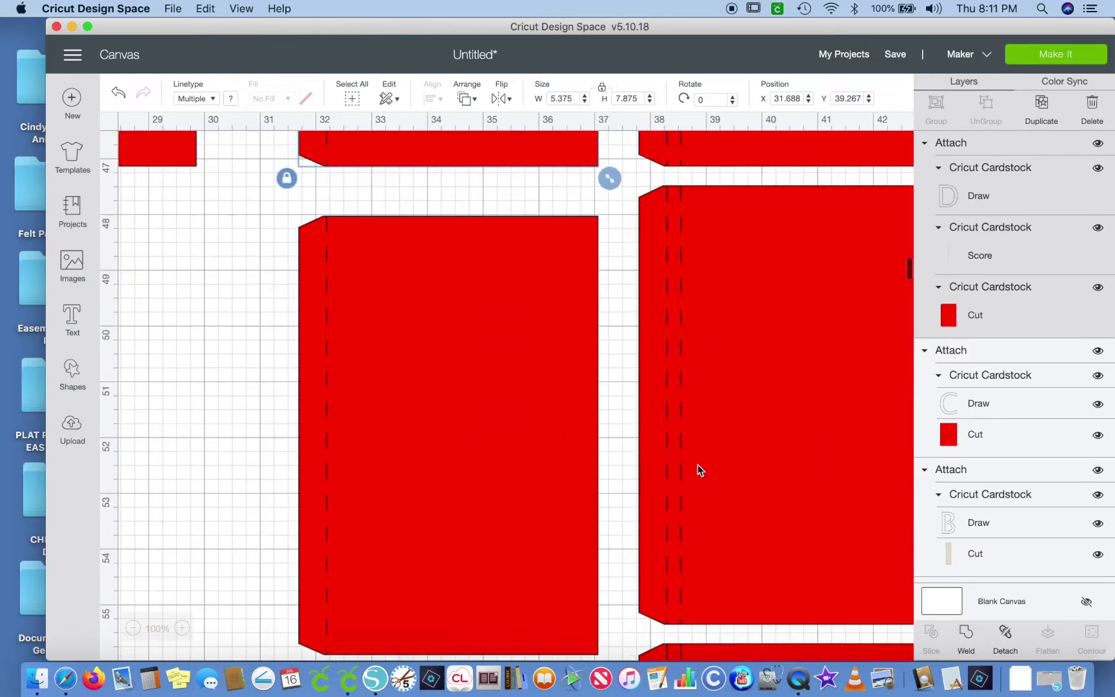
scroll(698, 466, "up", 5)
scroll(697, 466, "up", 5)
scroll(699, 468, "right", 5)
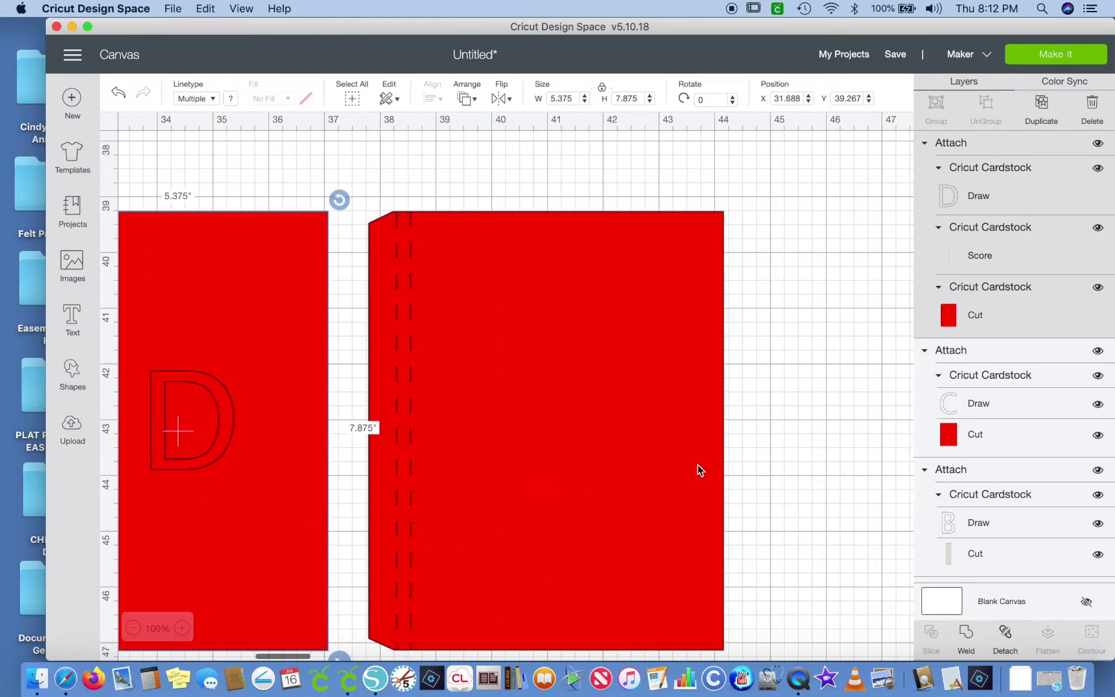
scroll(700, 470, "down", 2)
scroll(698, 469, "left", 10)
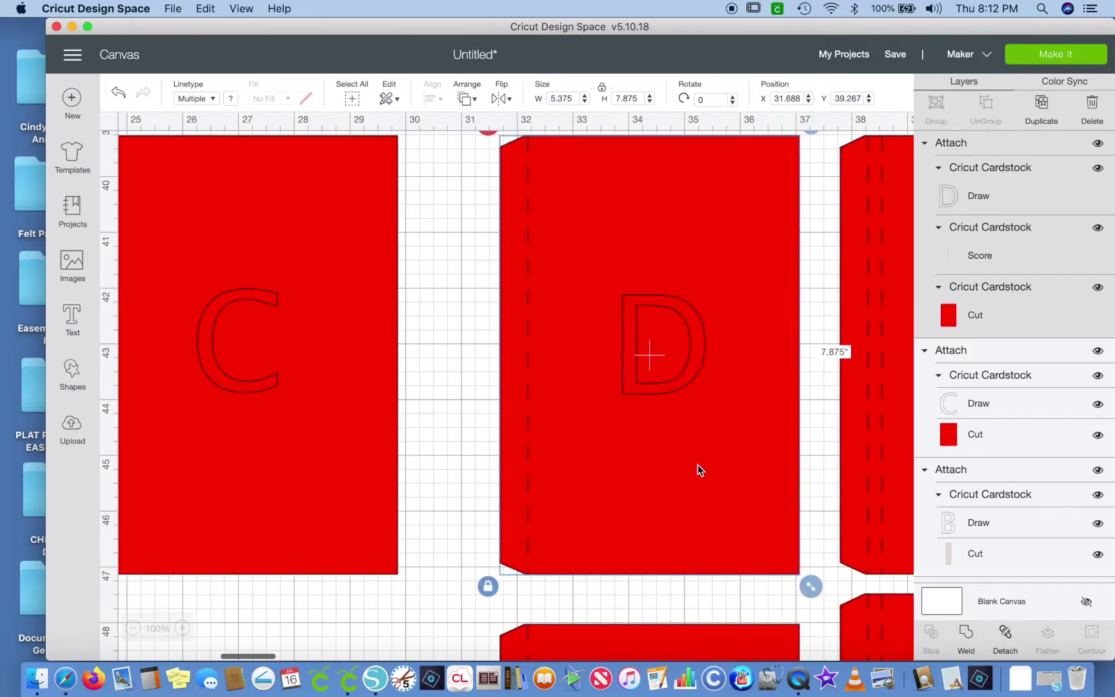
scroll(697, 469, "down", 5)
scroll(697, 470, "down", 4)
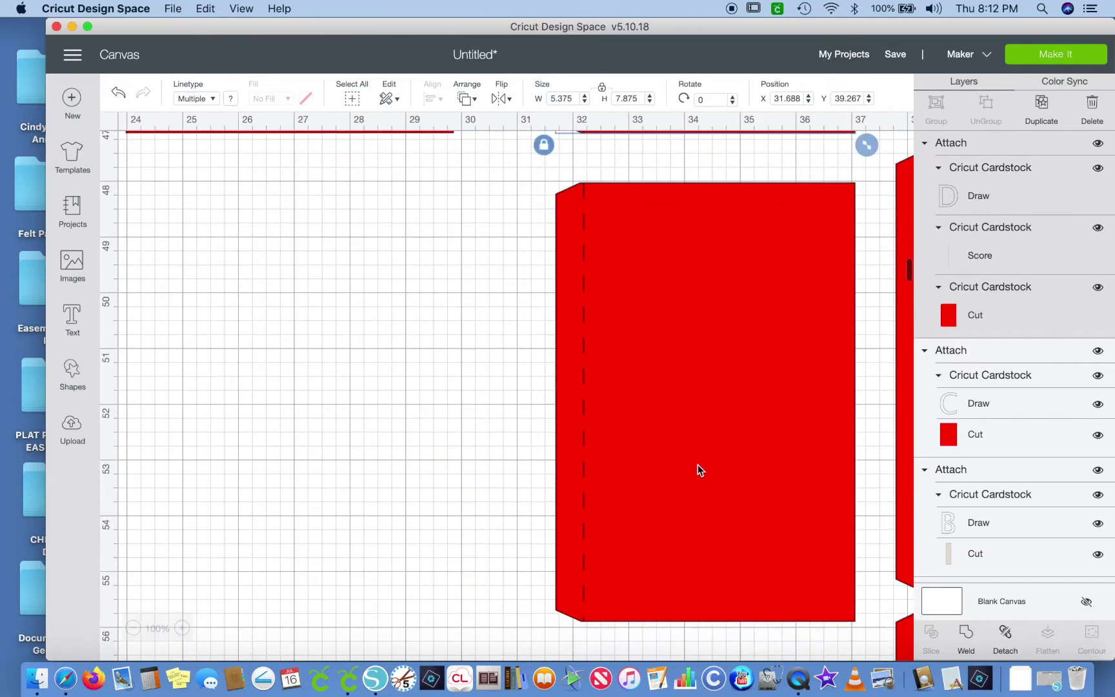
scroll(697, 468, "up", 8)
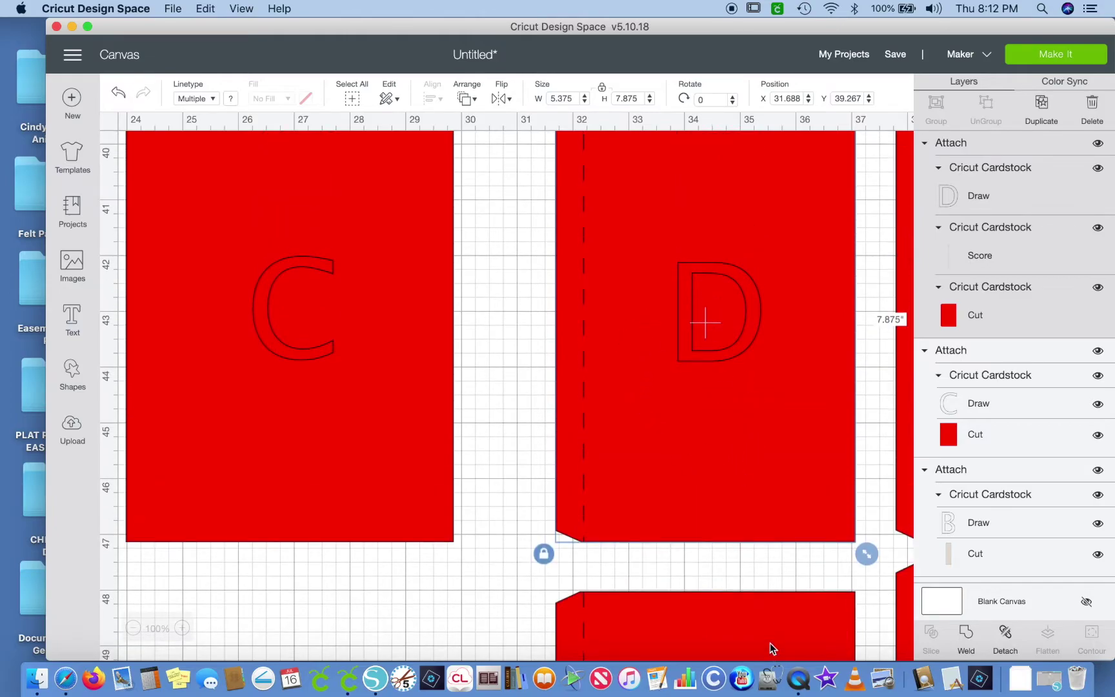
- Delete the red copy with one score line below the D piece and the adjacent copy with two score lines
scroll(729, 400, "right", 2)
scroll(729, 400, "down", 8)
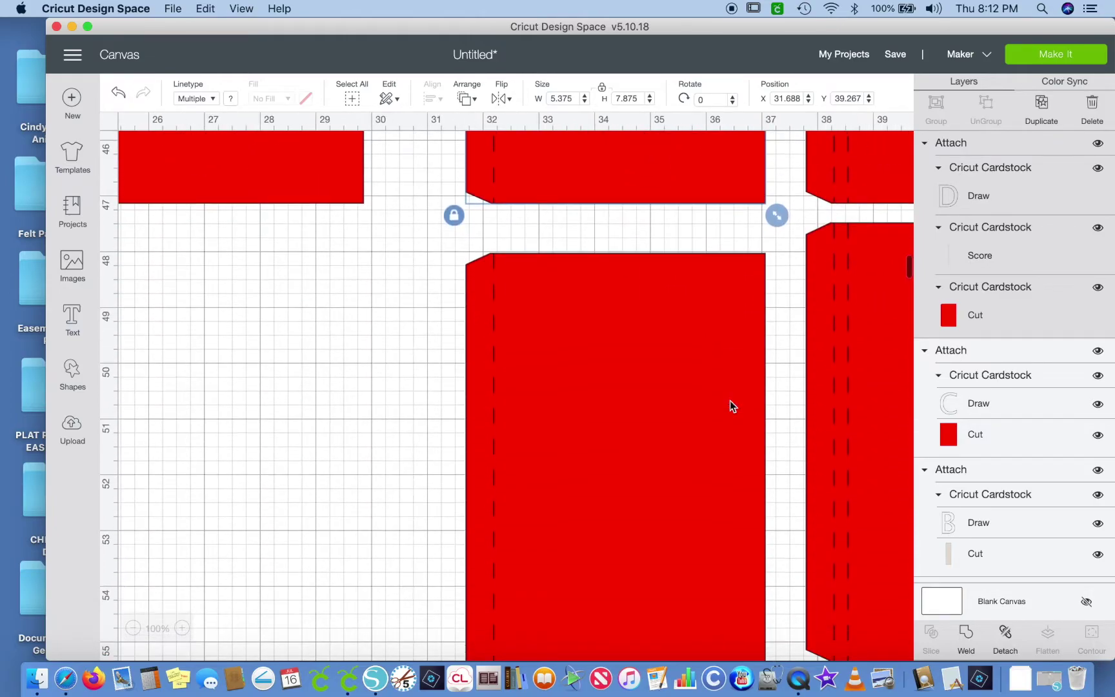
left_click(551, 314)
key("Delete")
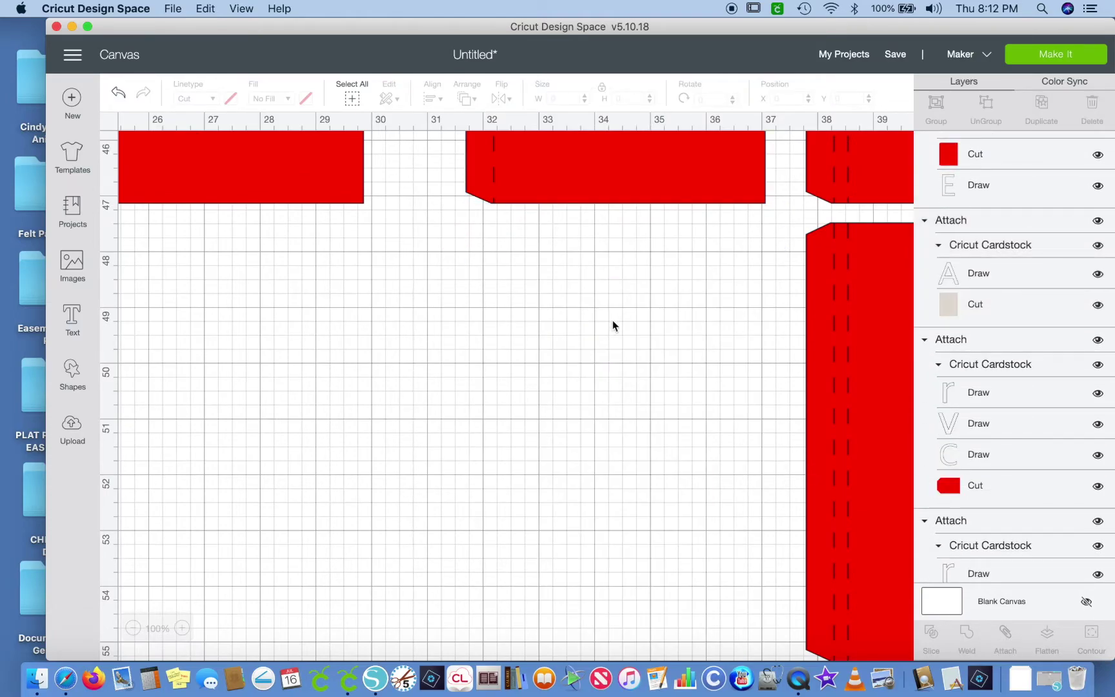
left_click(847, 356)
key("Delete")
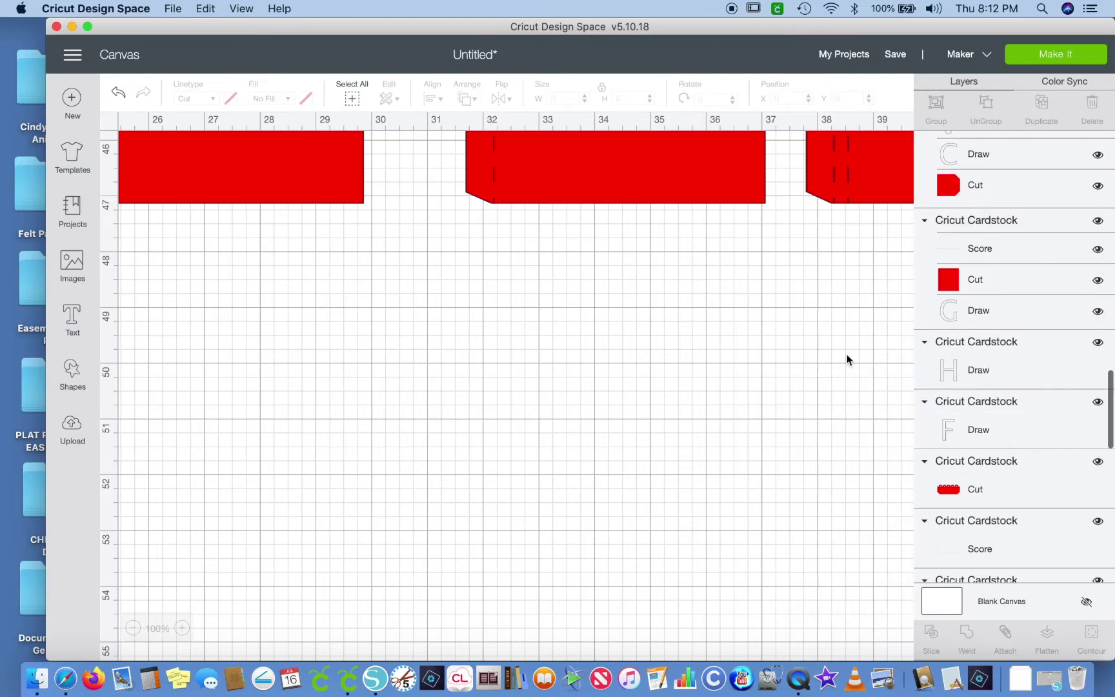
- Delete the remaining red copies farther down the column of pieces with two score lines
scroll(846, 359, "down", 3)
scroll(846, 359, "down", 6)
left_click(846, 359)
key("Delete")
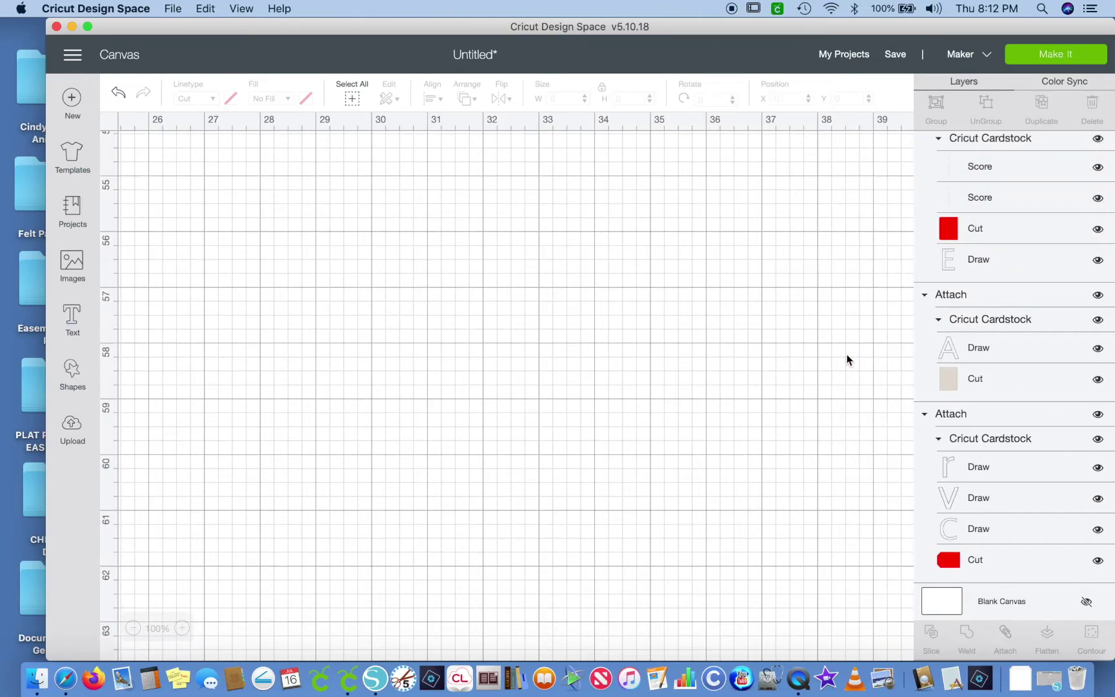
scroll(847, 360, "down", 10)
left_click(847, 355)
key("Delete")
- Duplicate the attached D piece and place the copy directly below the original
scroll(847, 355, "up", 15)
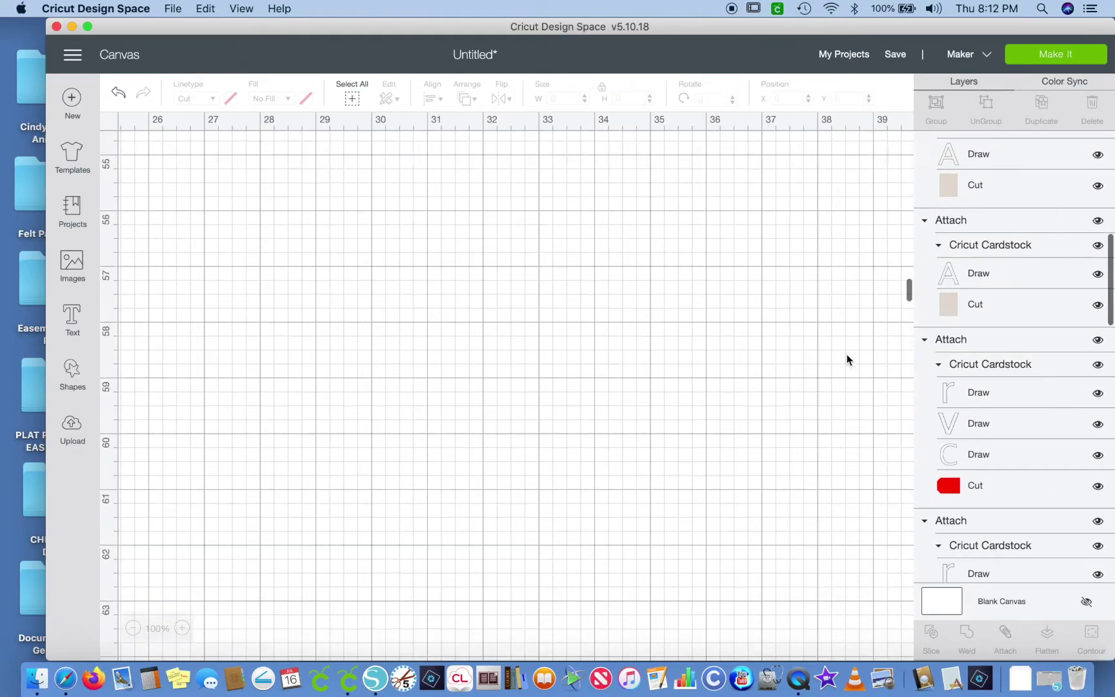
scroll(846, 354, "up", 4)
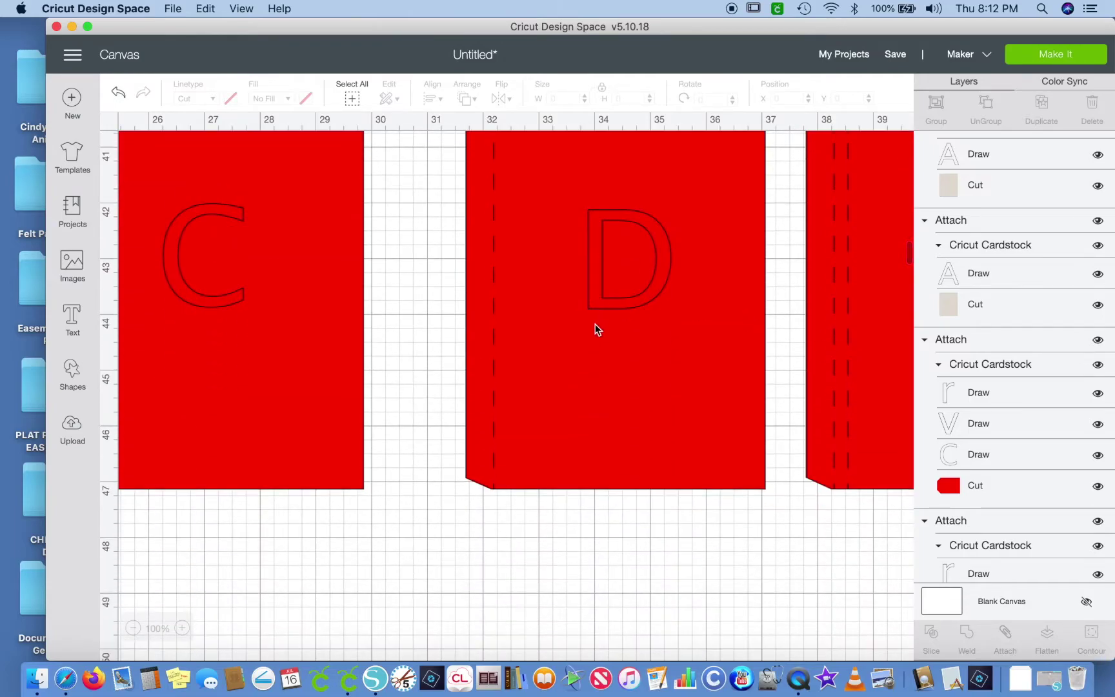
left_click(572, 362)
left_click(1045, 111)
left_click_drag(679, 191, 650, 628)
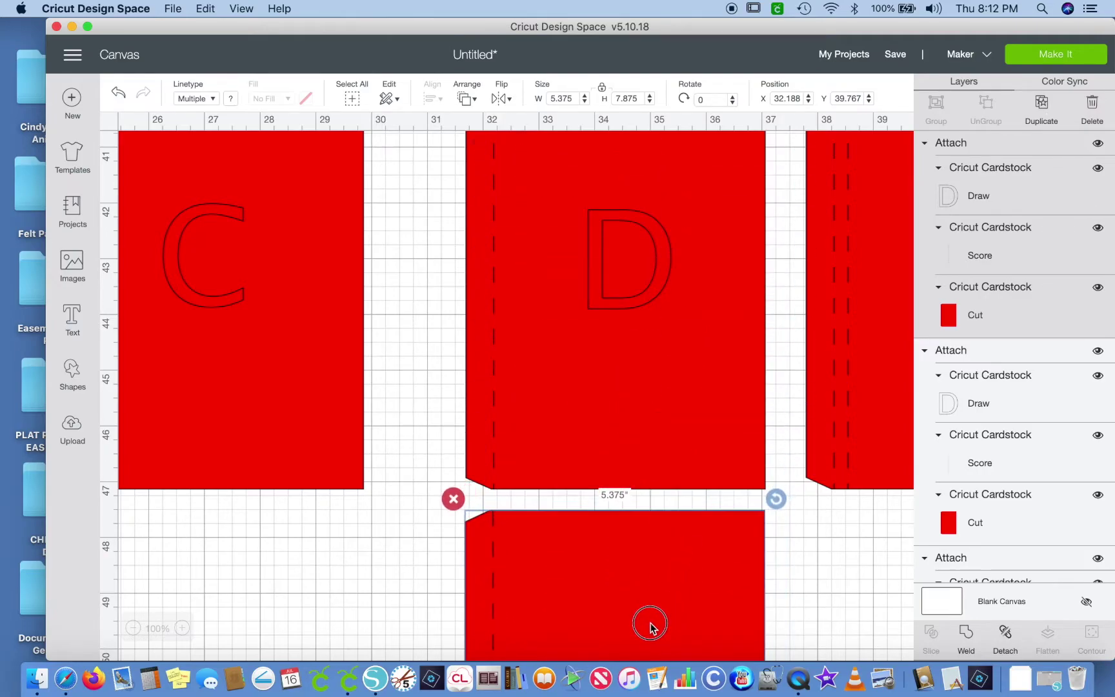
- Ungroup the red E piece with two score lines beside the D piece
scroll(796, 595, "right", 6)
scroll(796, 594, "up", 3)
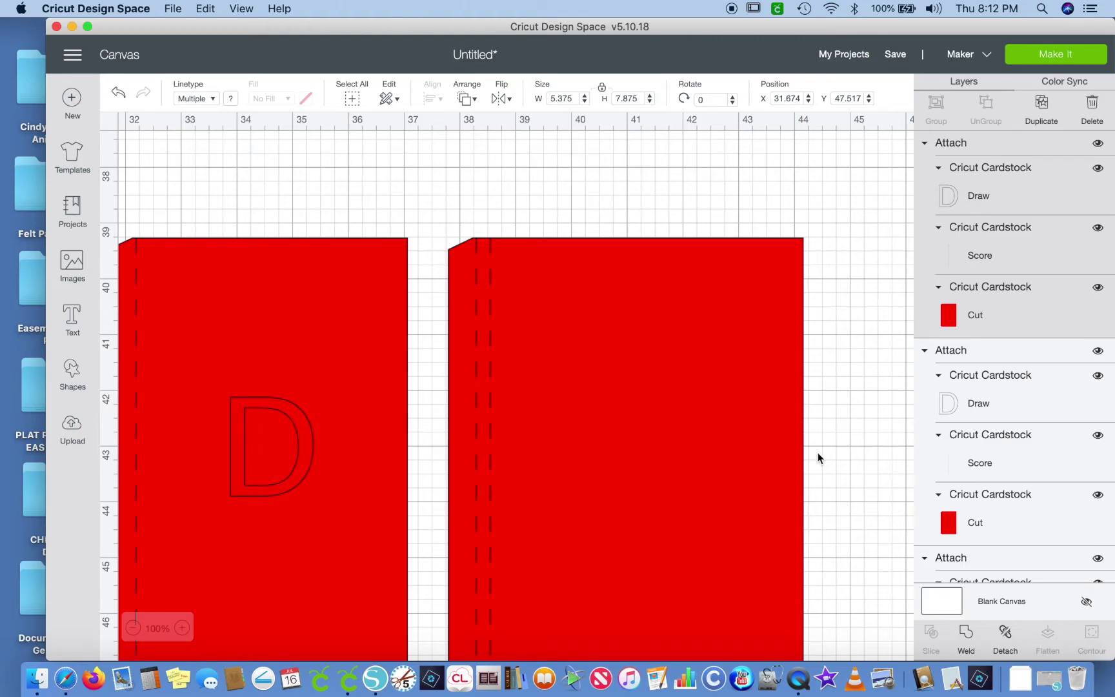
left_click(662, 439)
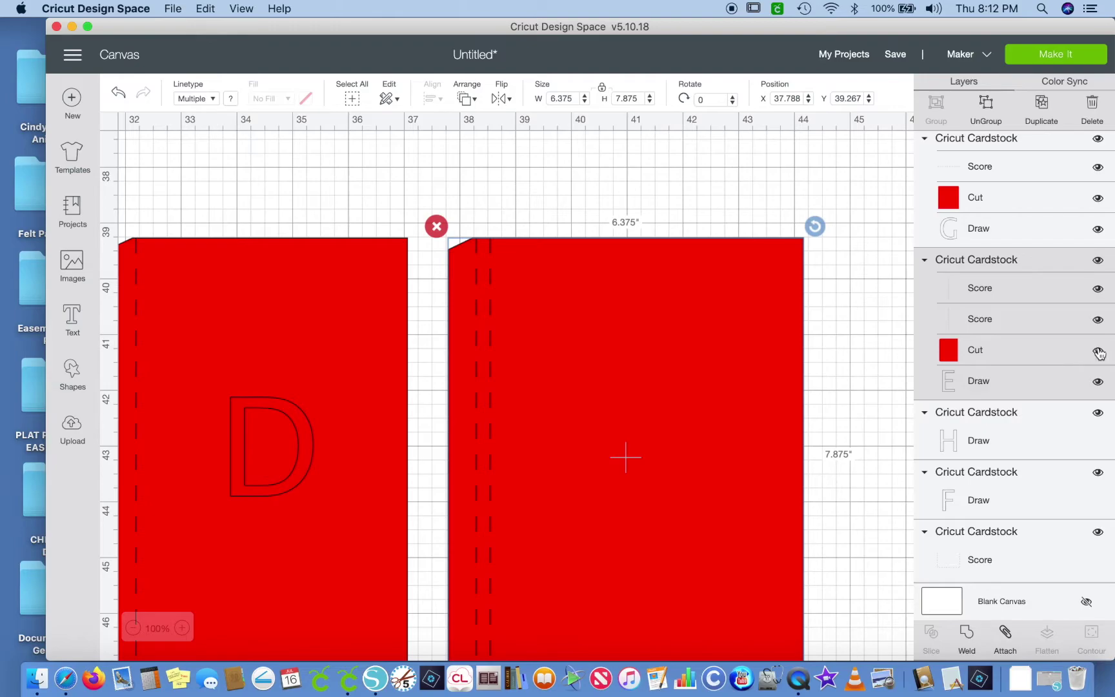
left_click(986, 108)
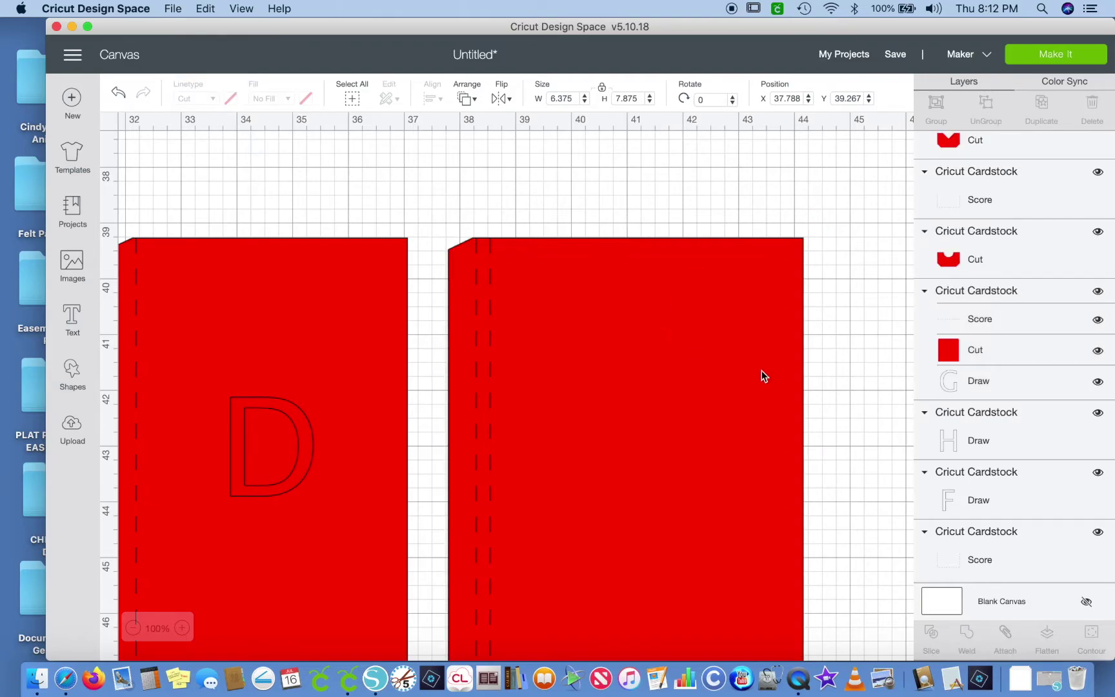
- Find the layers of the ungrouped two-score-line piece and select only its drawn letter E
left_click_drag(827, 343, 511, 652)
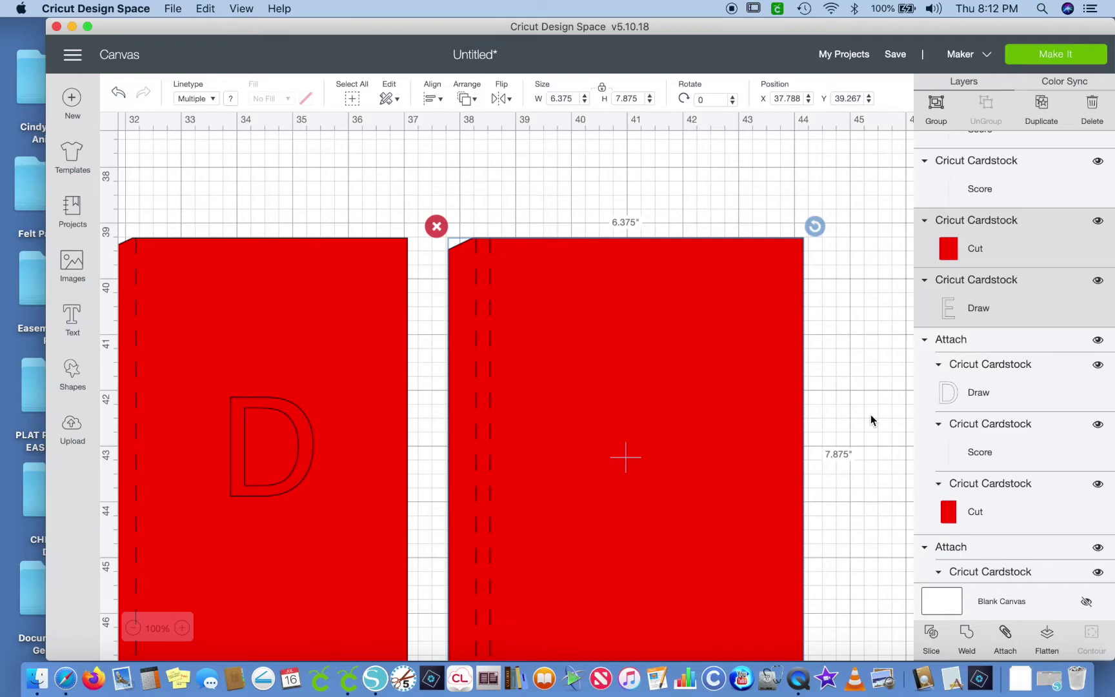
left_click(966, 309)
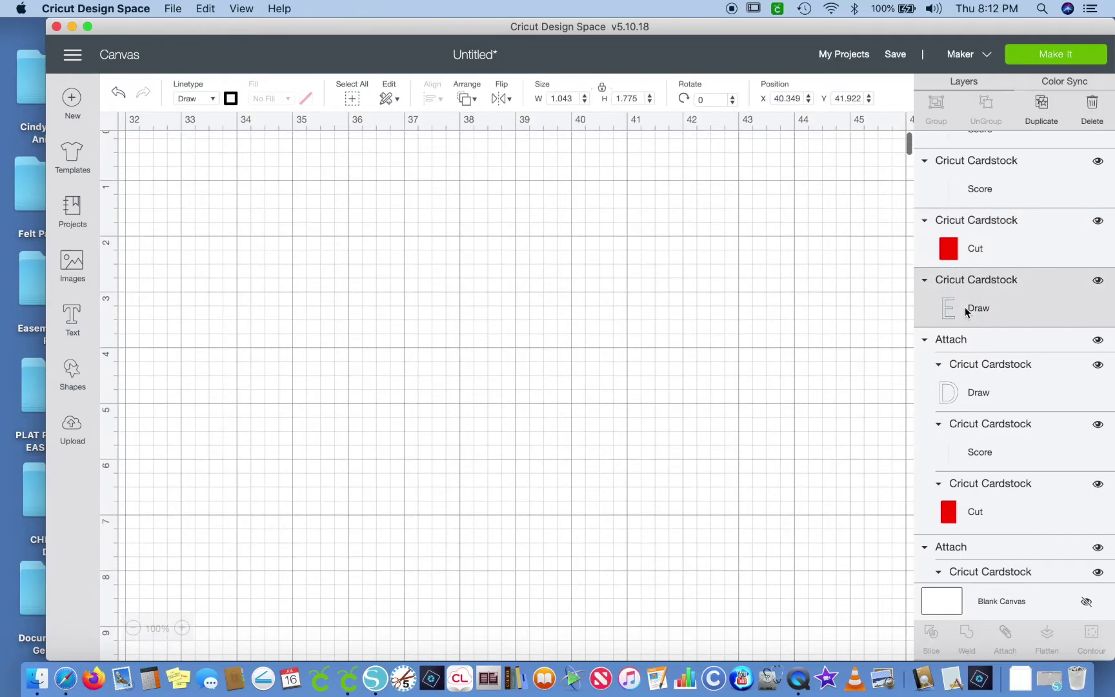
scroll(834, 578, "down", 15)
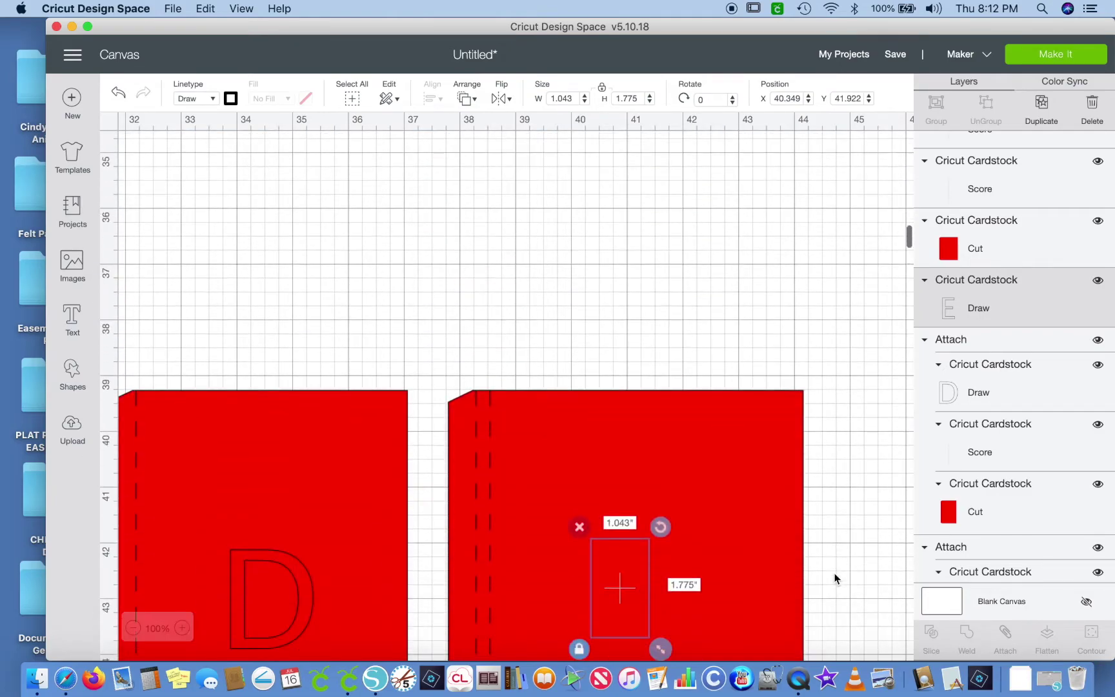
scroll(834, 578, "down", 6)
scroll(834, 578, "up", 3)
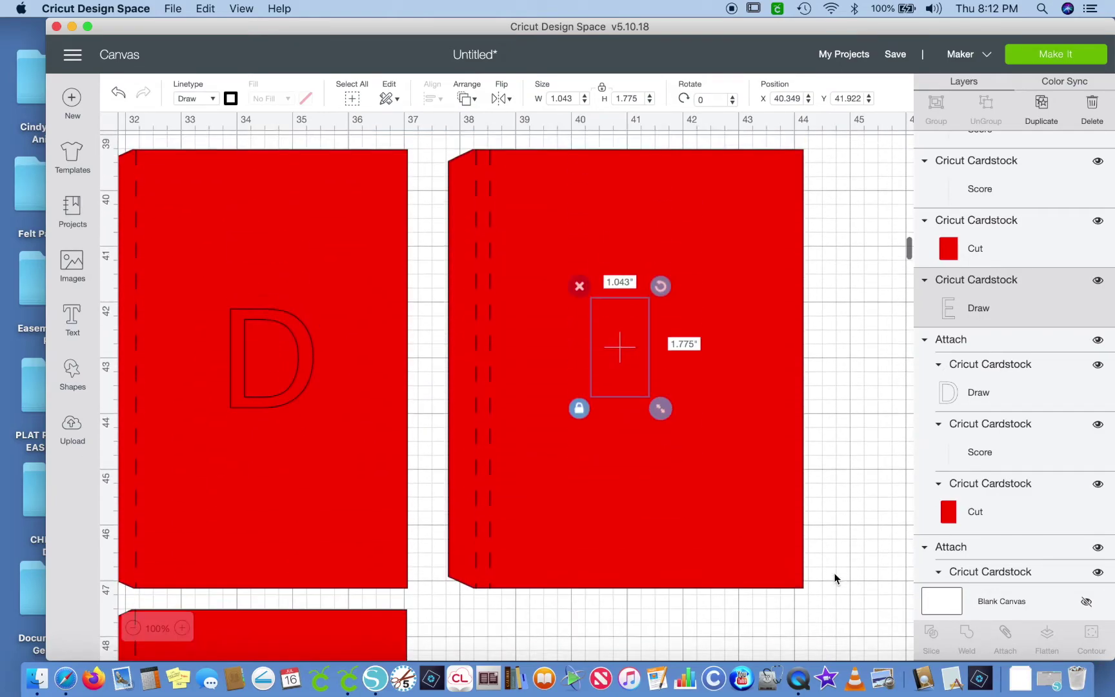
- Bring the letter E to the front and attach it to its red page together with the score lines
left_click(462, 99)
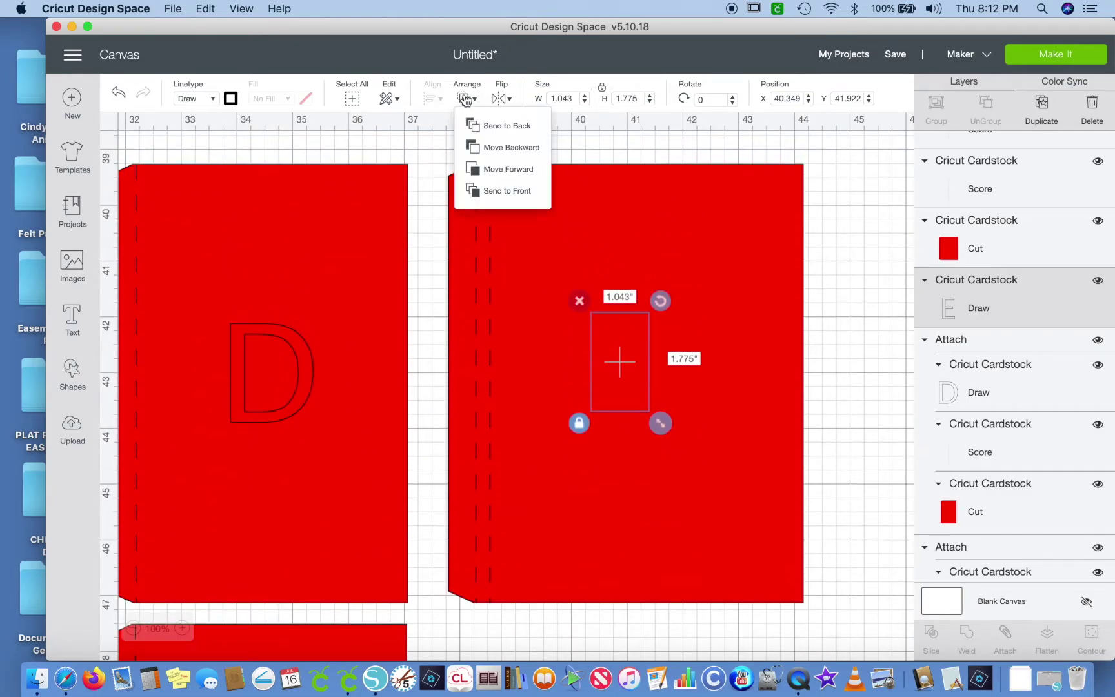
left_click(496, 189)
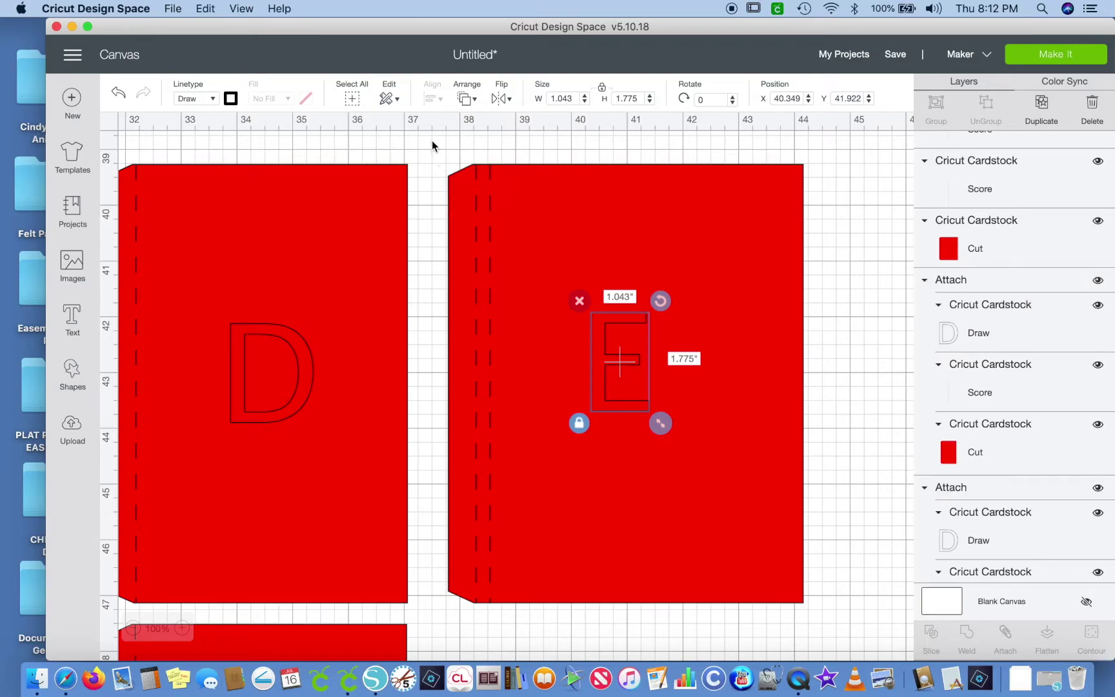
left_click_drag(431, 140, 911, 651)
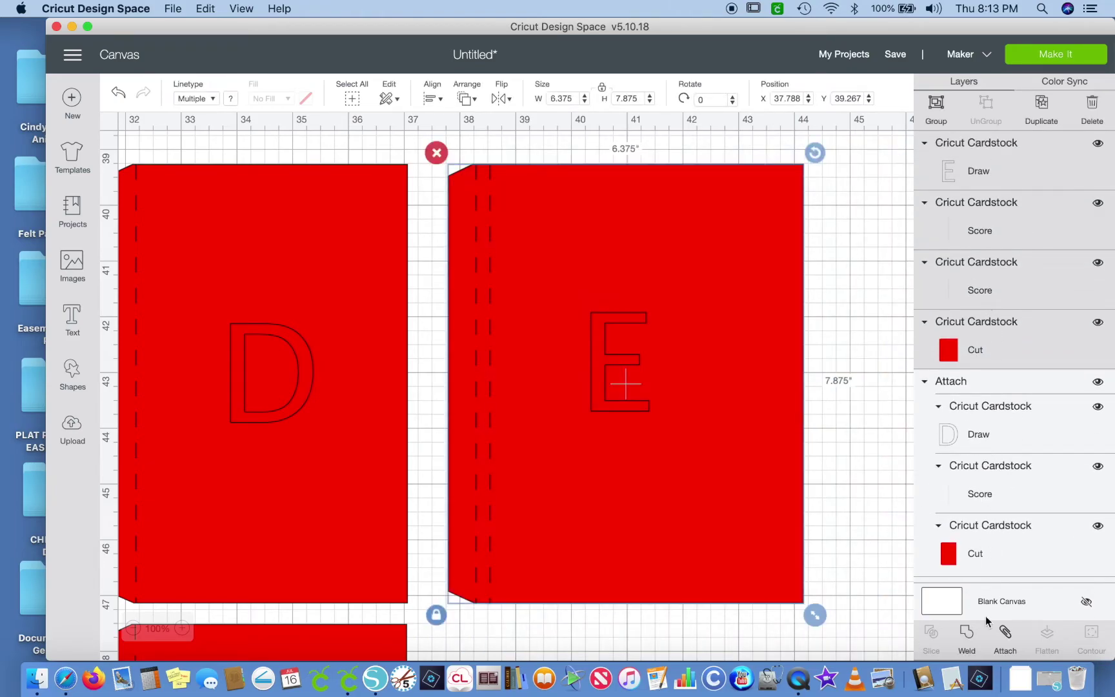
left_click(1005, 636)
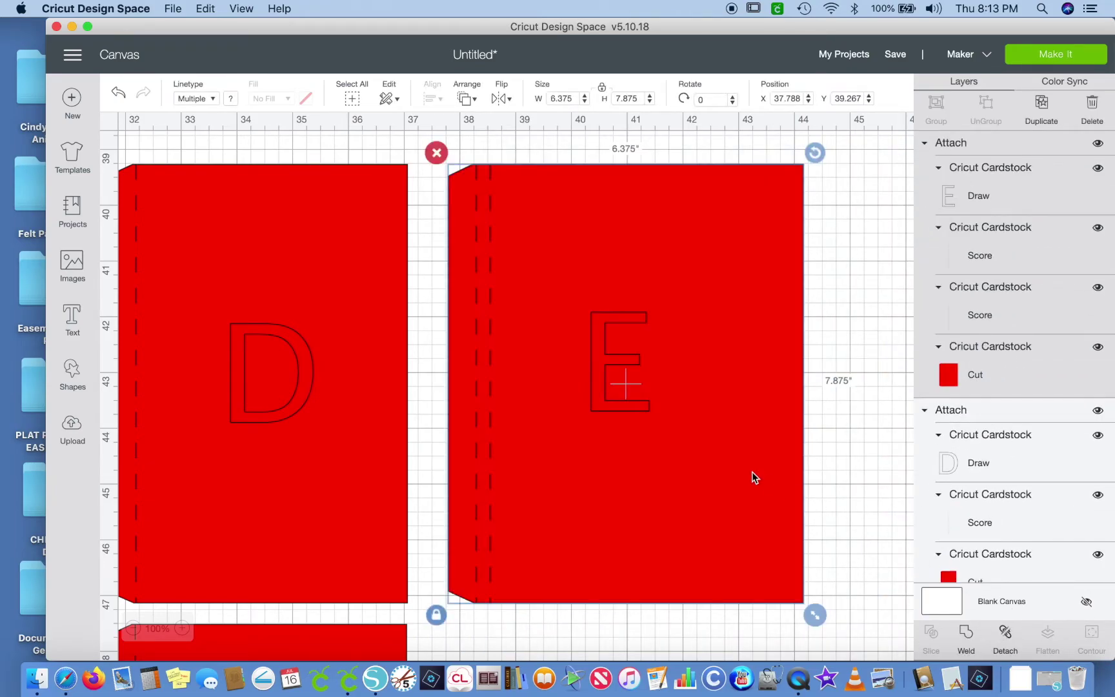
- Duplicate the attached E page three times
scroll(754, 476, "down", 5)
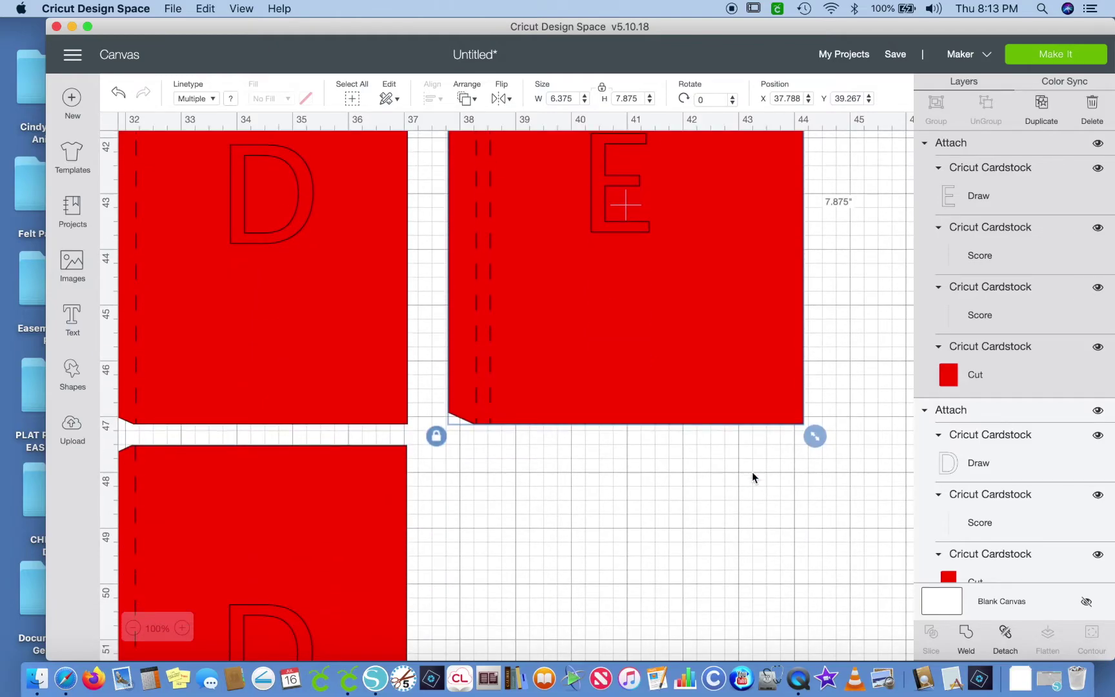
left_click(1042, 107)
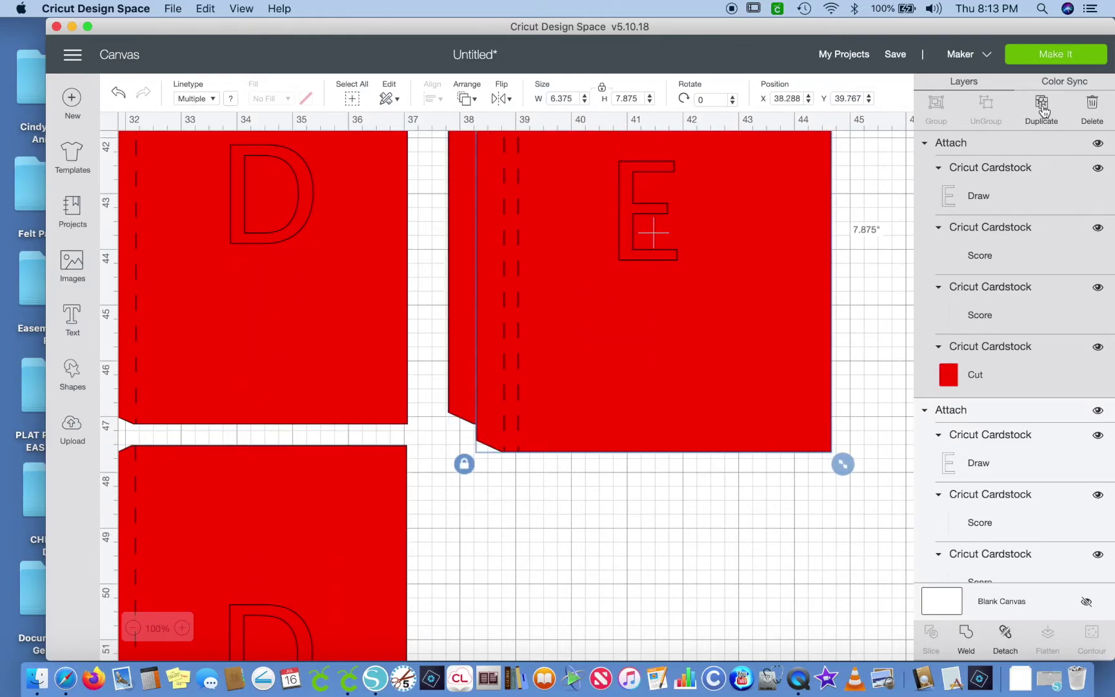
left_click(1042, 106)
left_click(1042, 107)
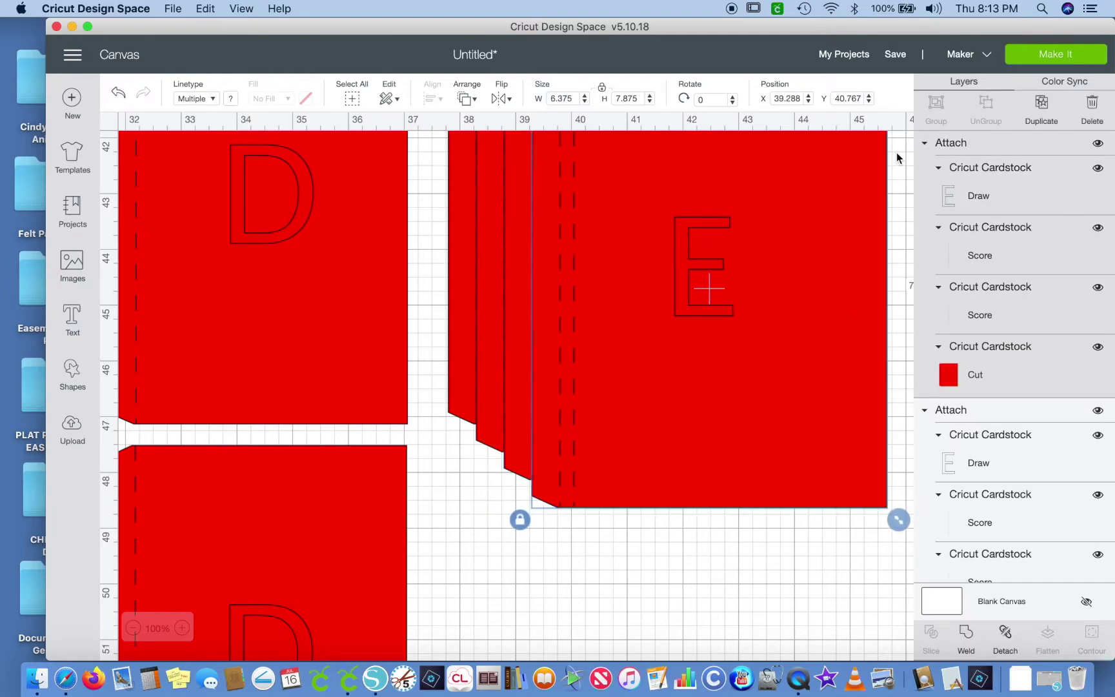
- Attach the V-notched pocket piece to its score line and the letter F layer lying on it
scroll(829, 290, "right", 8)
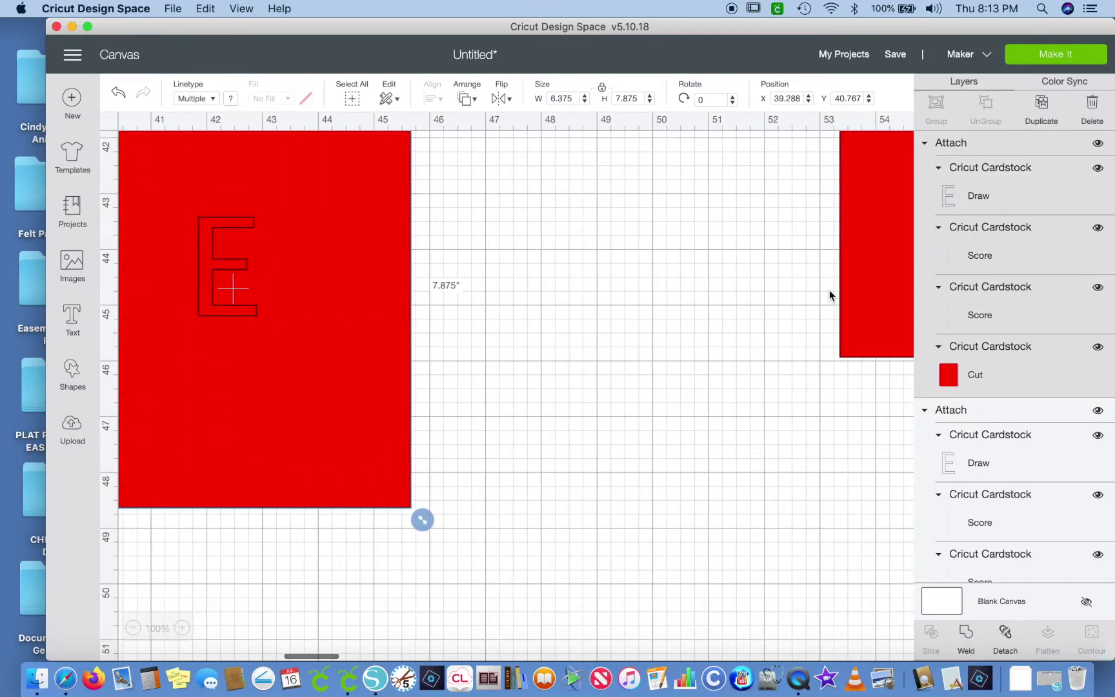
scroll(829, 291, "down", 10)
scroll(830, 296, "down", 3)
scroll(831, 296, "up", 2)
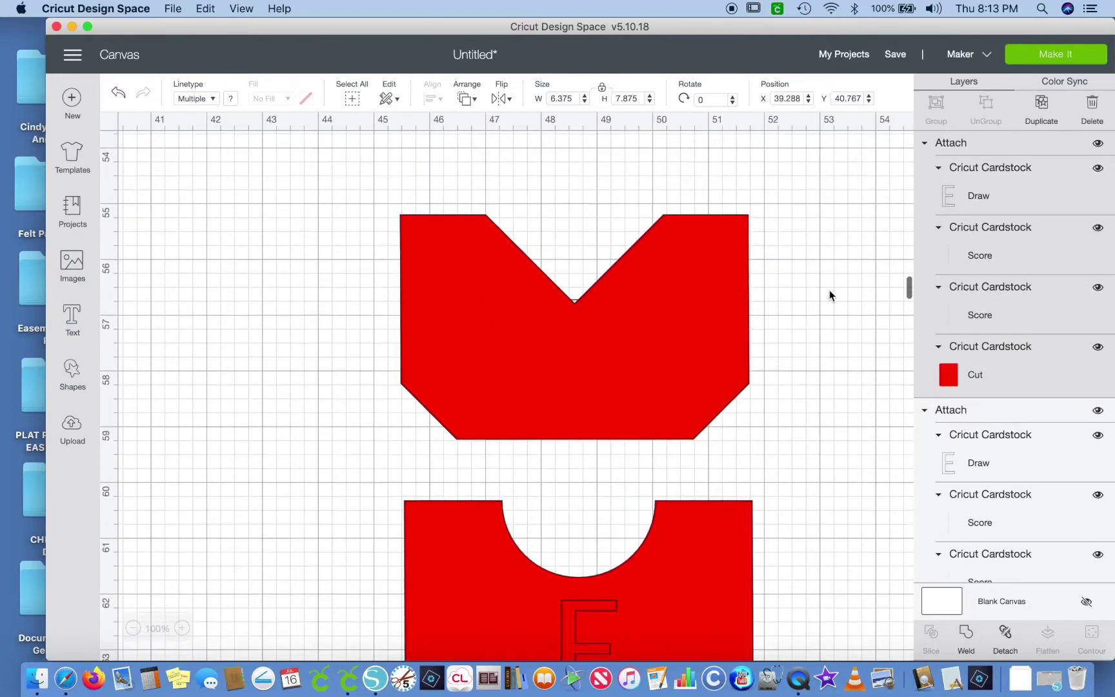
left_click(503, 347)
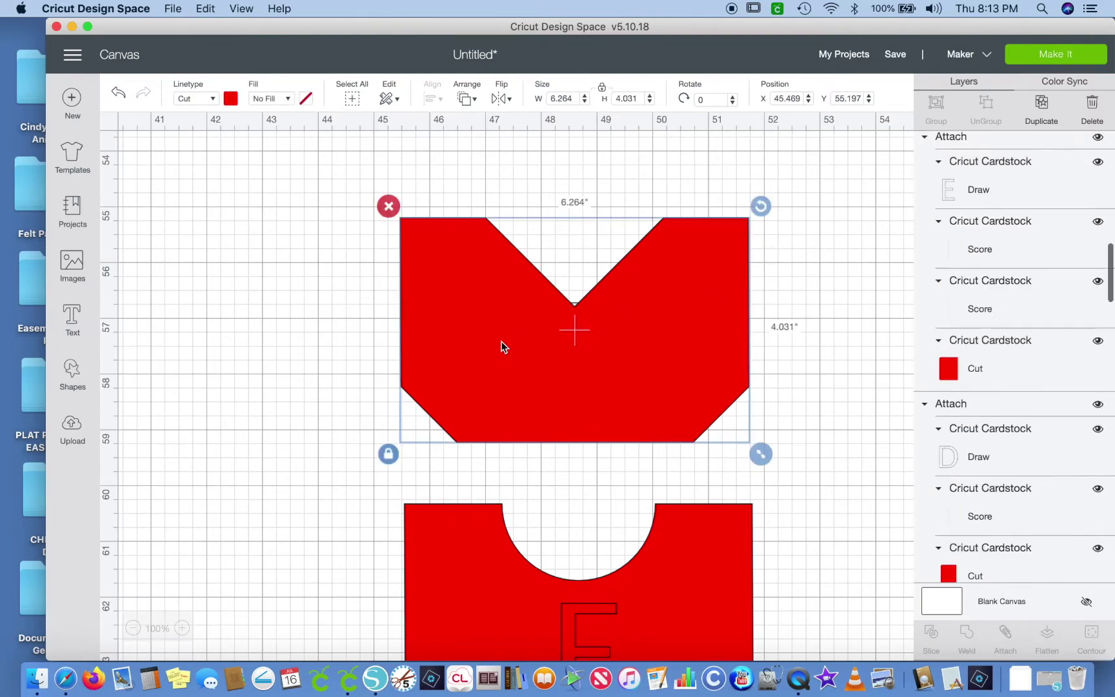
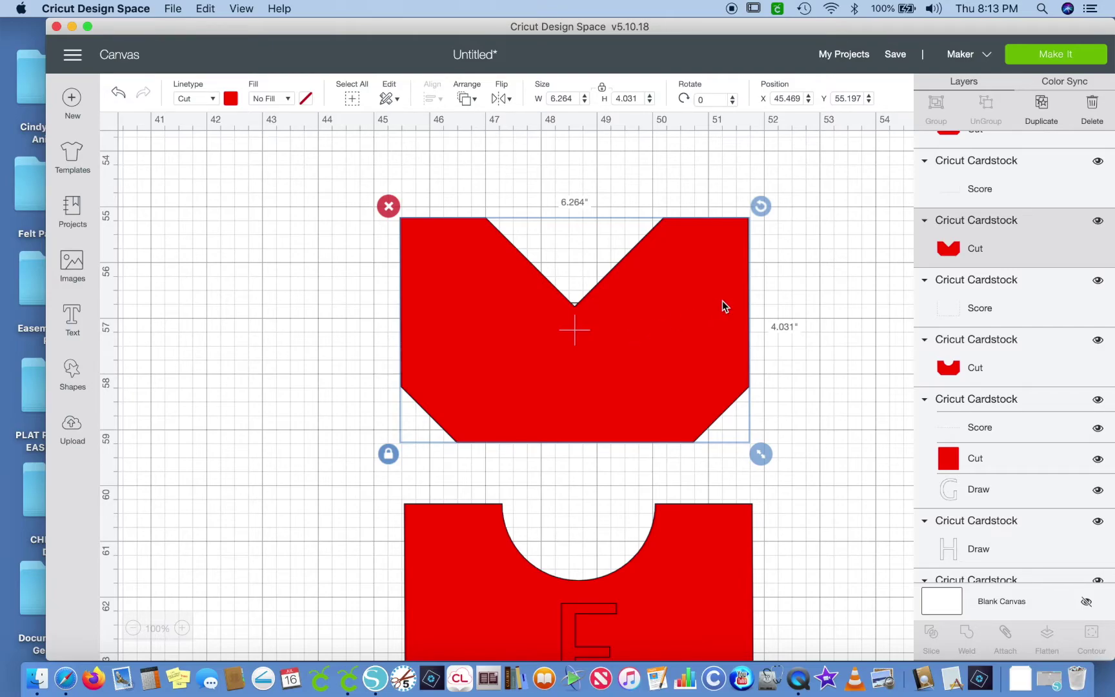
scroll(822, 281, "up", 4)
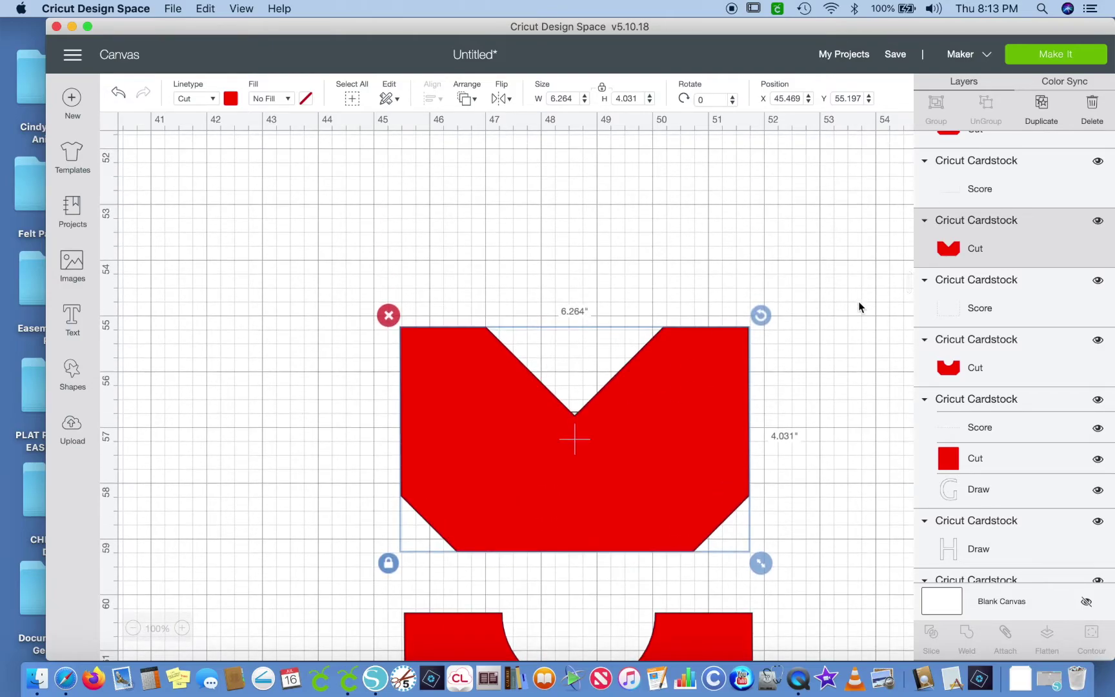
scroll(975, 304, "up", 3)
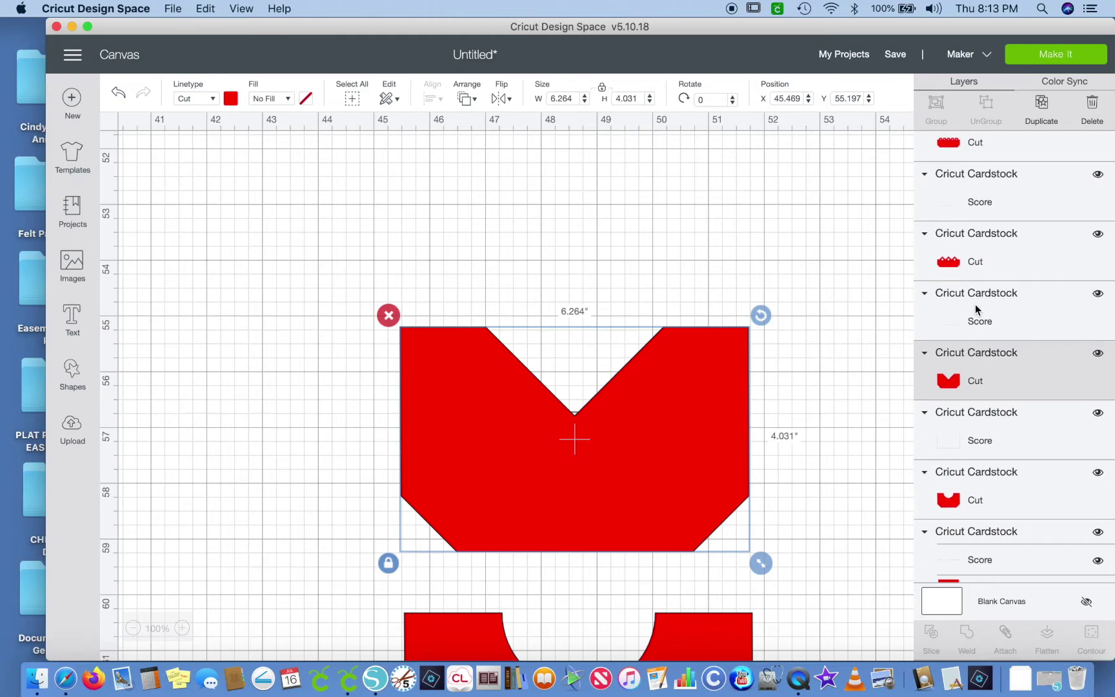
scroll(975, 304, "down", 4)
scroll(975, 304, "up", 2)
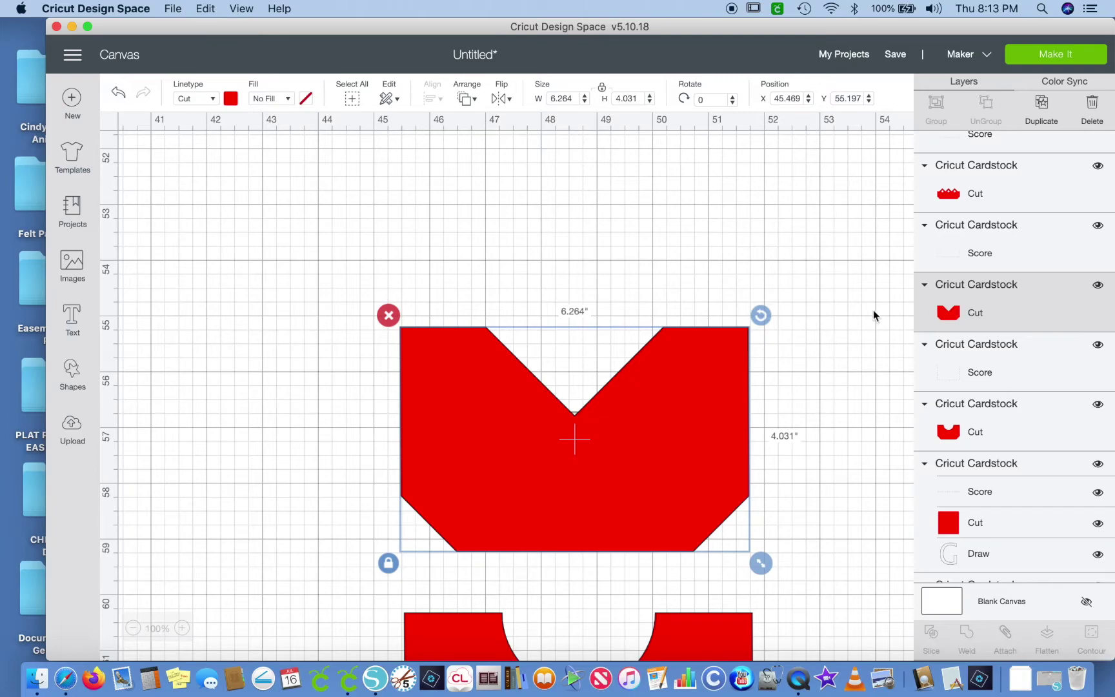
left_click_drag(322, 274, 847, 577)
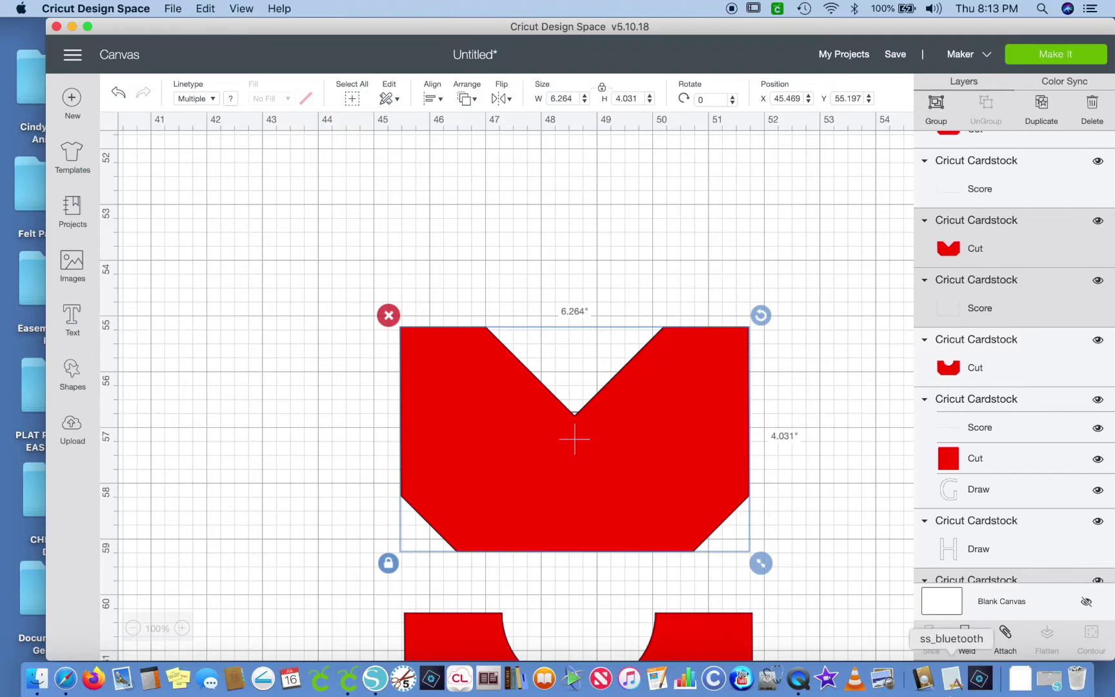
left_click(1006, 637)
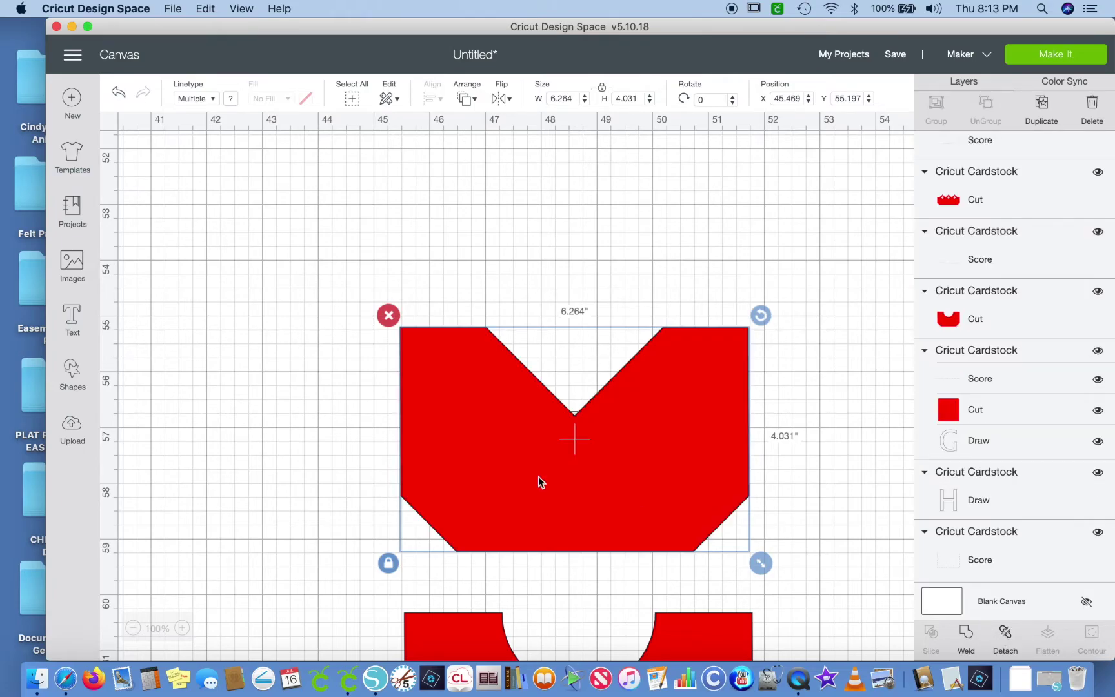
- Check which layers make up the round-notched pocket by selecting the piece together with its letter F
scroll(435, 565, "down", 10)
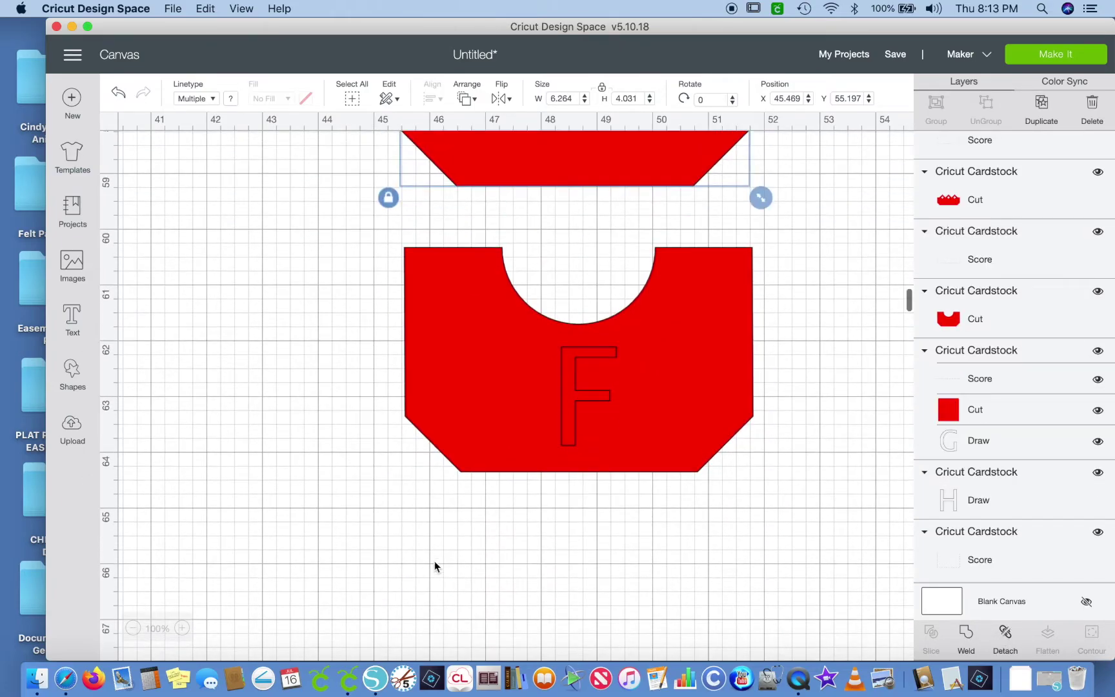
left_click(560, 421)
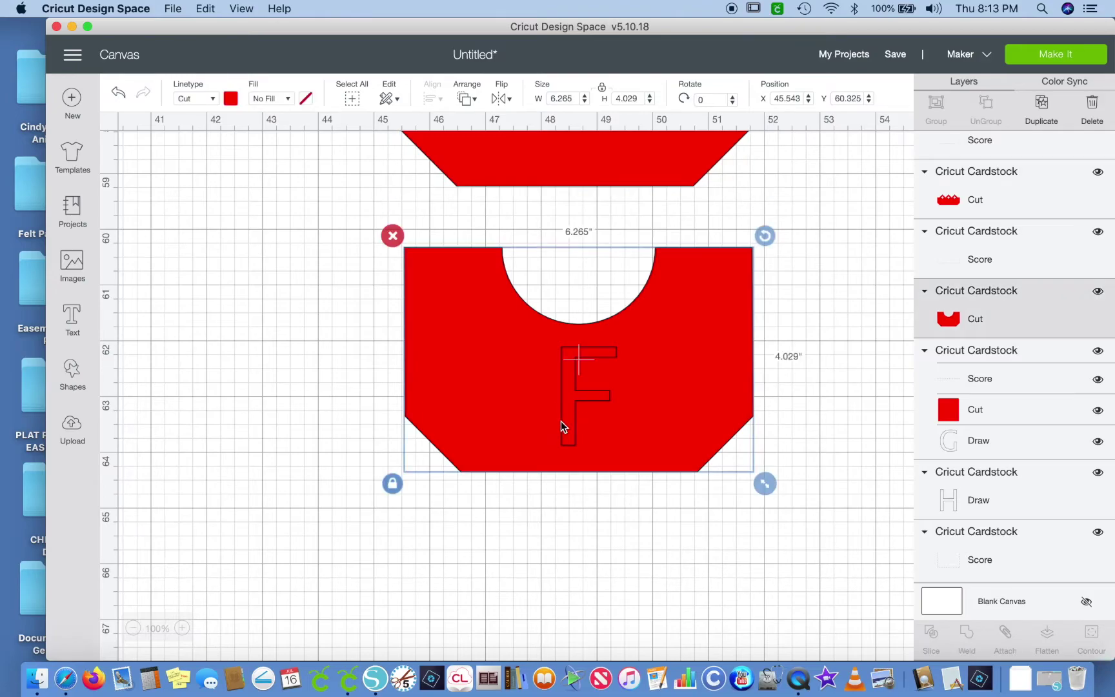
left_click(543, 590)
left_click_drag(520, 561, 647, 291)
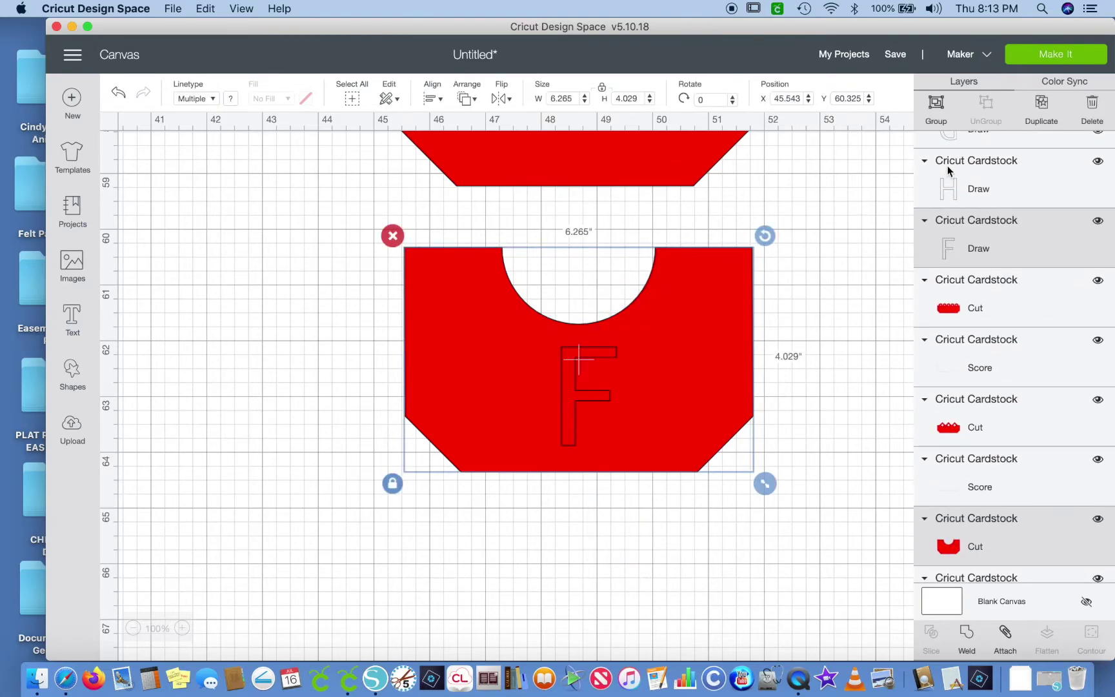
left_click(840, 254)
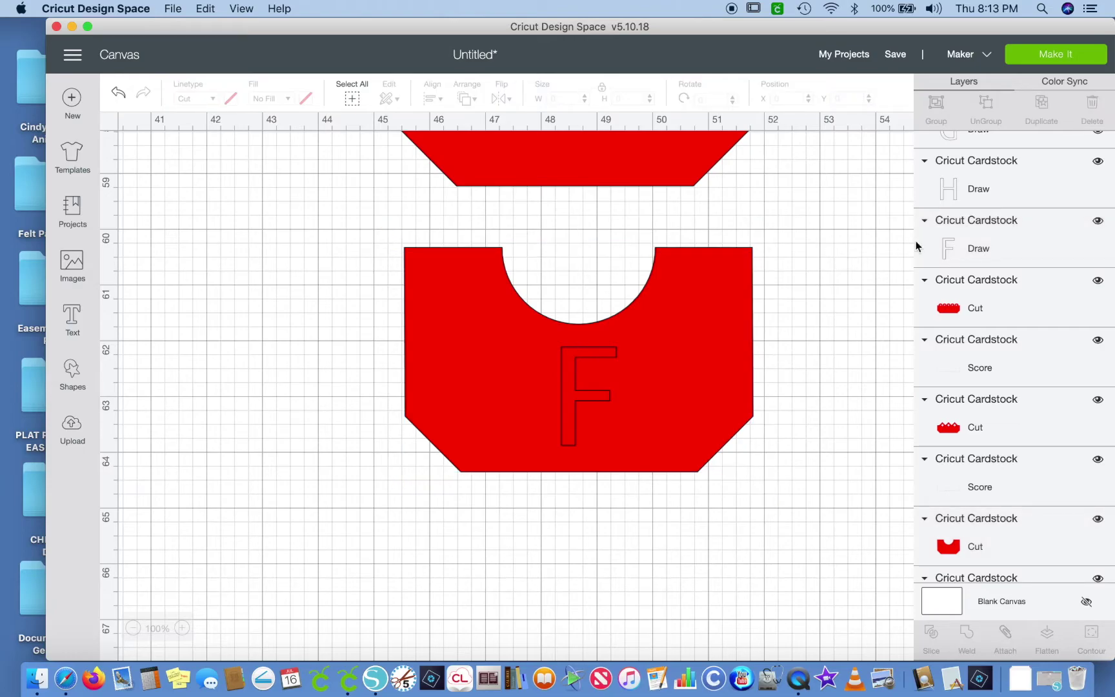
- Duplicate the letter F from the round-notched pocket and position the copy just below the notch of the V-notched pocket
left_click(947, 246)
scroll(572, 287, "left", 20)
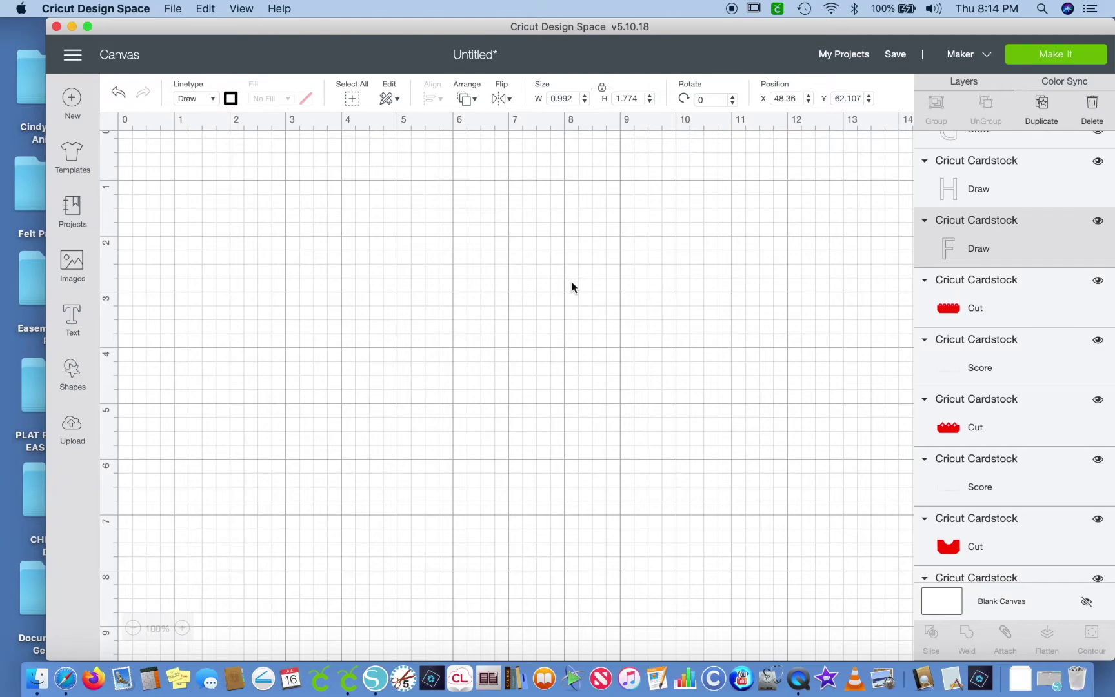
scroll(372, 385, "right", 20)
scroll(372, 385, "down", 10)
scroll(371, 382, "down", 20)
scroll(371, 386, "left", 4)
scroll(371, 385, "down", 9)
scroll(371, 386, "up", 3)
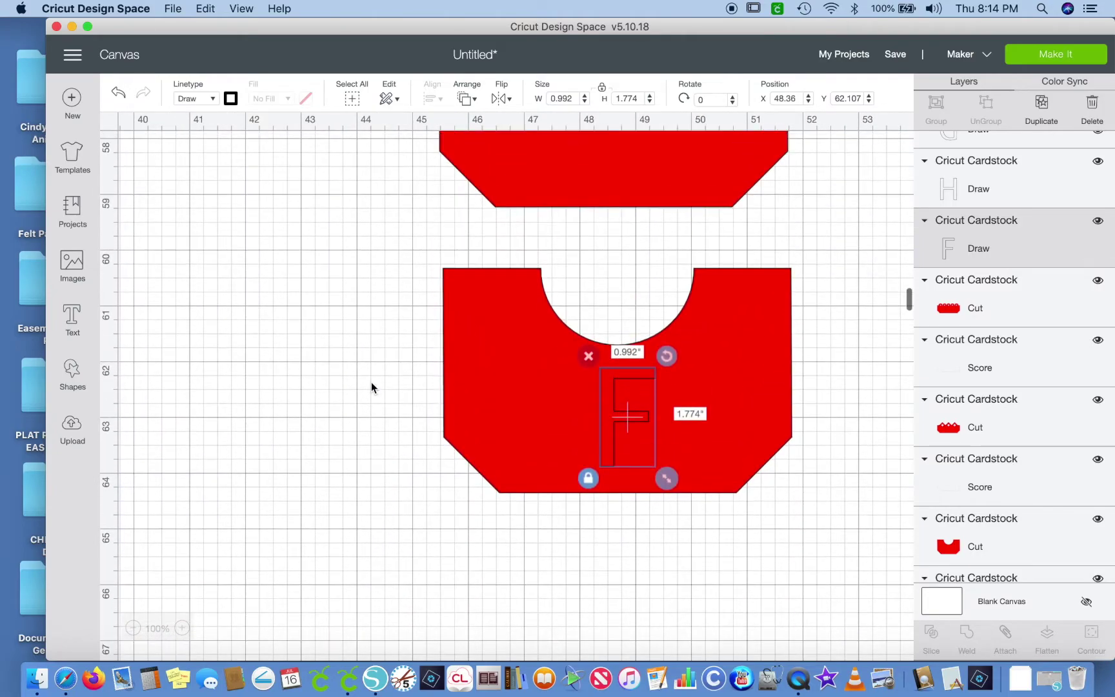
left_click(1043, 110)
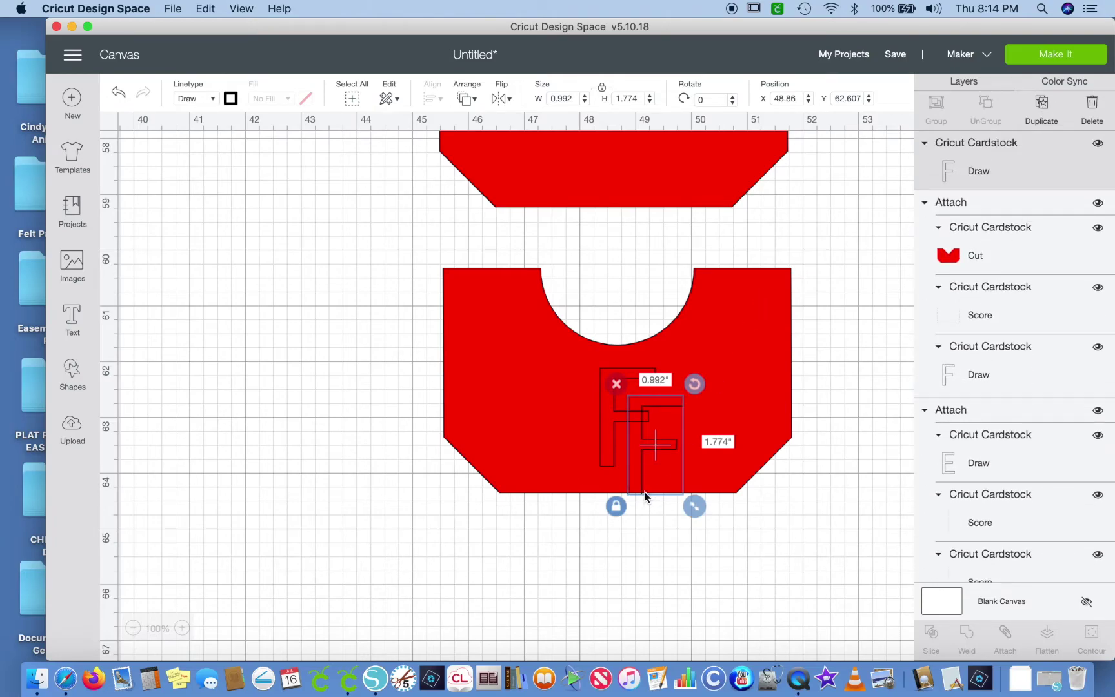
left_click_drag(642, 495, 609, 342)
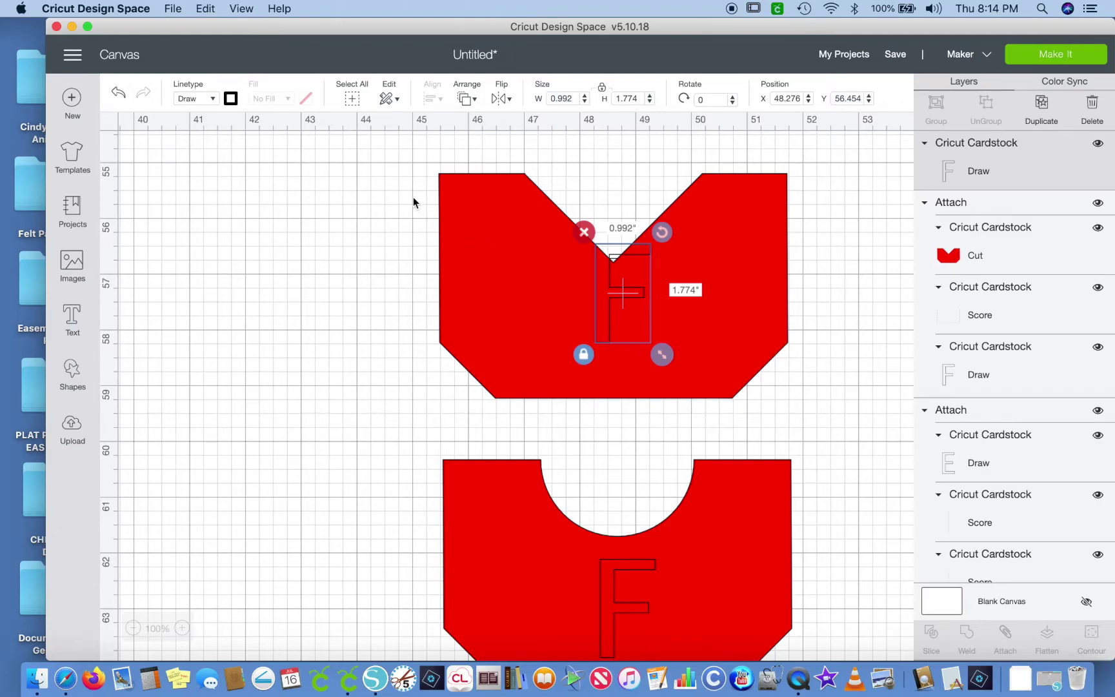
mouse_move(596, 302)
left_mouse_down()
mouse_move(604, 323)
mouse_move(588, 279)
left_mouse_up()
scroll(308, 180, "up", 3)
- Try attaching the copied letter F to the V-notched pocket set, then detach the two again
left_click_drag(307, 180, 878, 528)
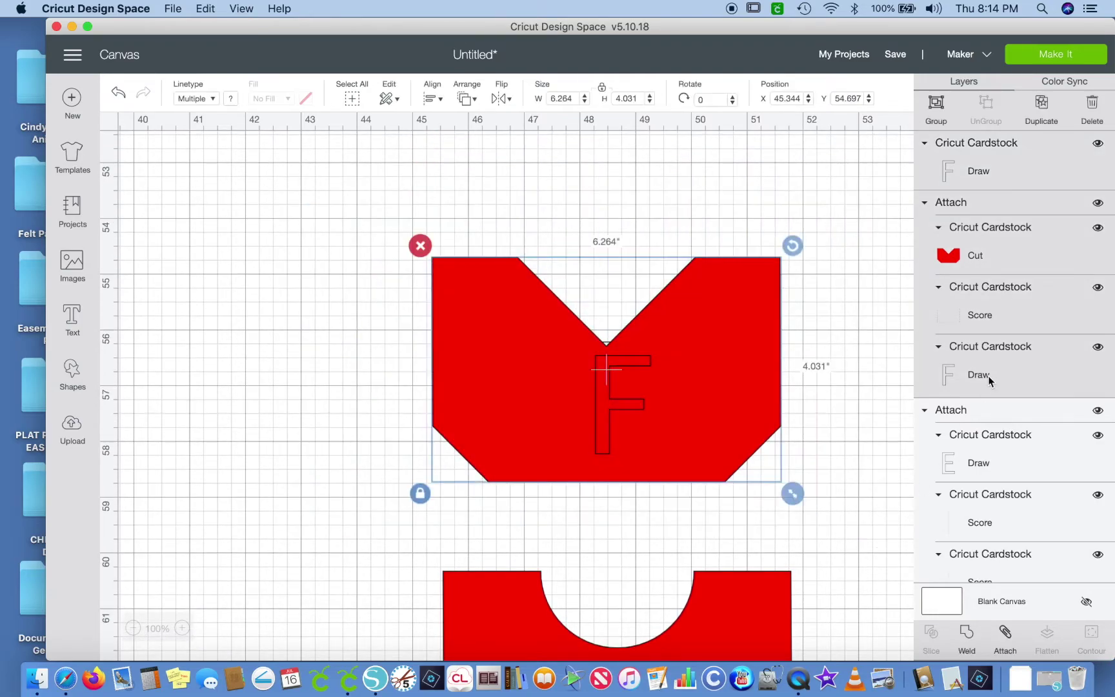
left_click(1007, 637)
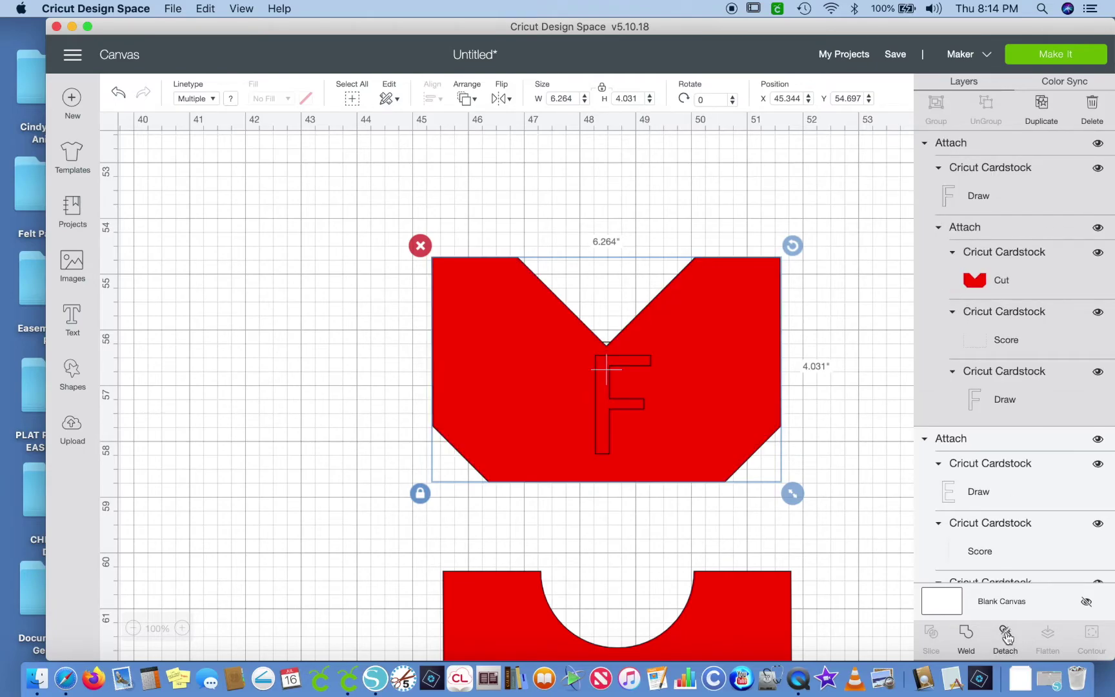
scroll(639, 452, "down", 5)
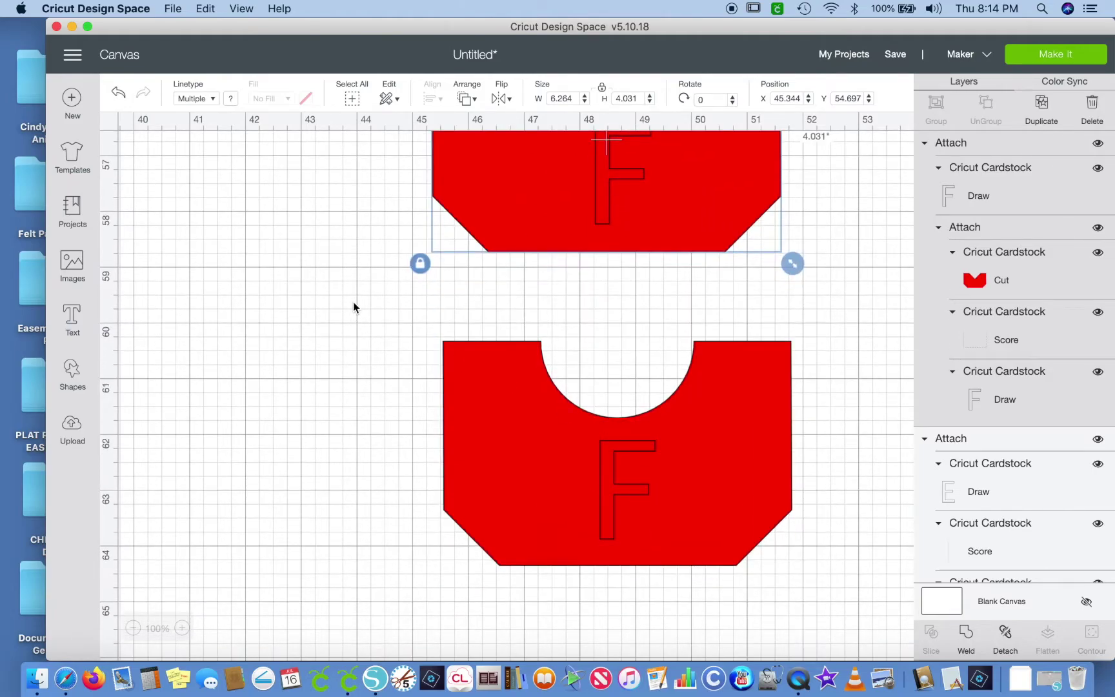
scroll(354, 307, "up", 5)
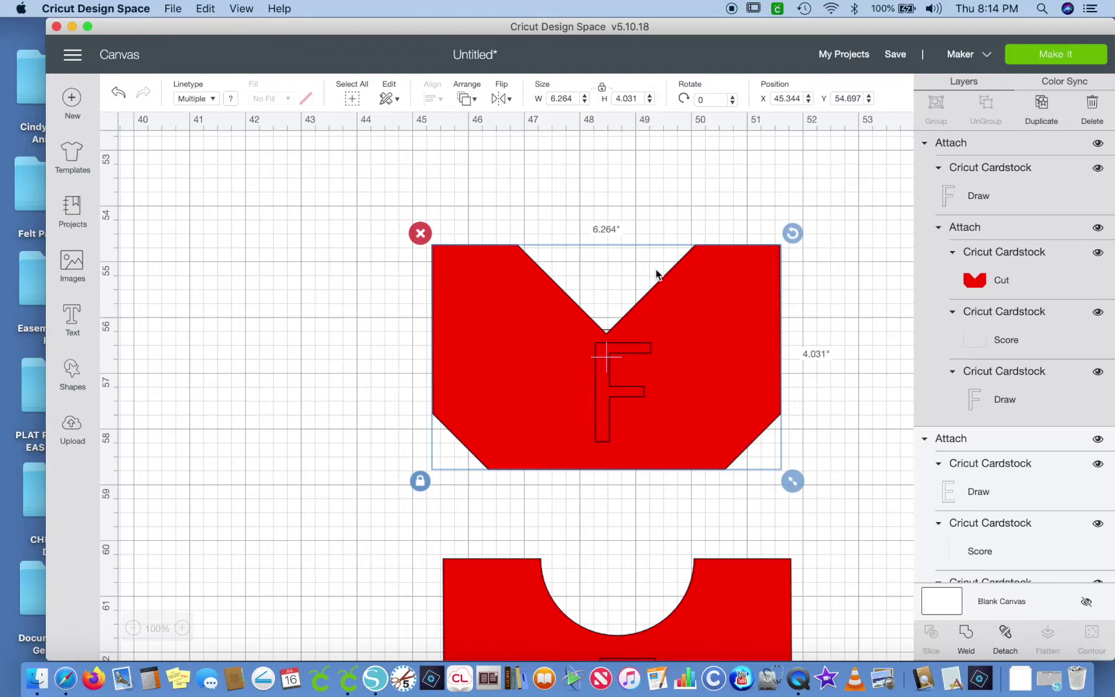
left_click(1005, 638)
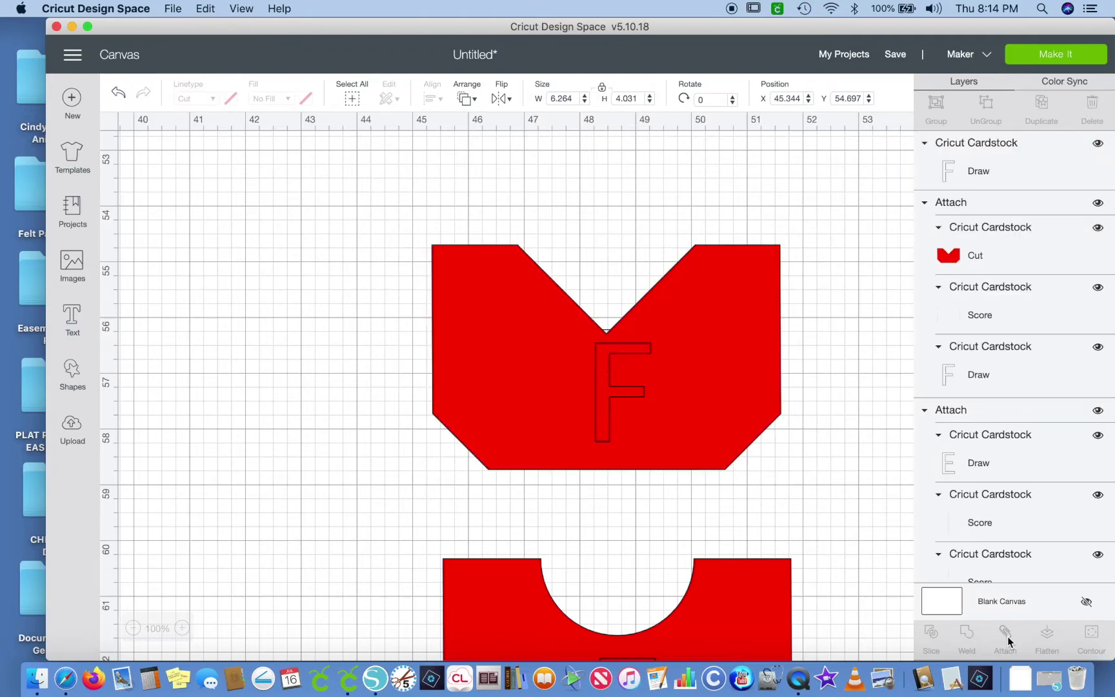
- Send the attached V-notched pocket set to the back, then move it aside and undo that move
left_click_drag(323, 206, 864, 549)
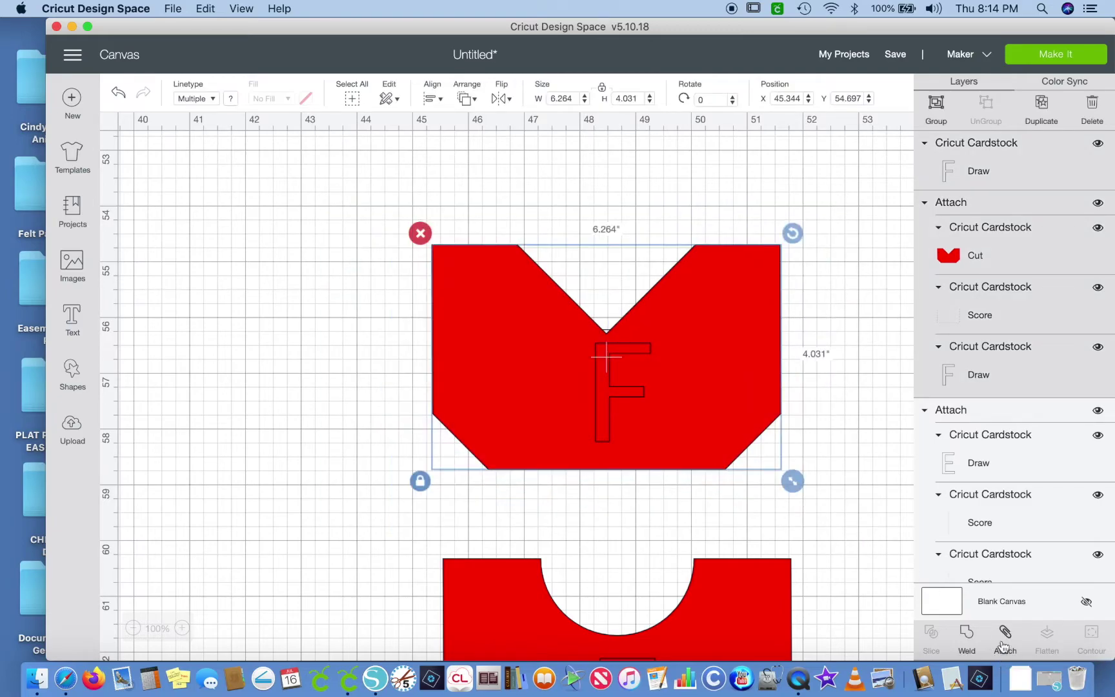
left_click(814, 483)
left_click(688, 384)
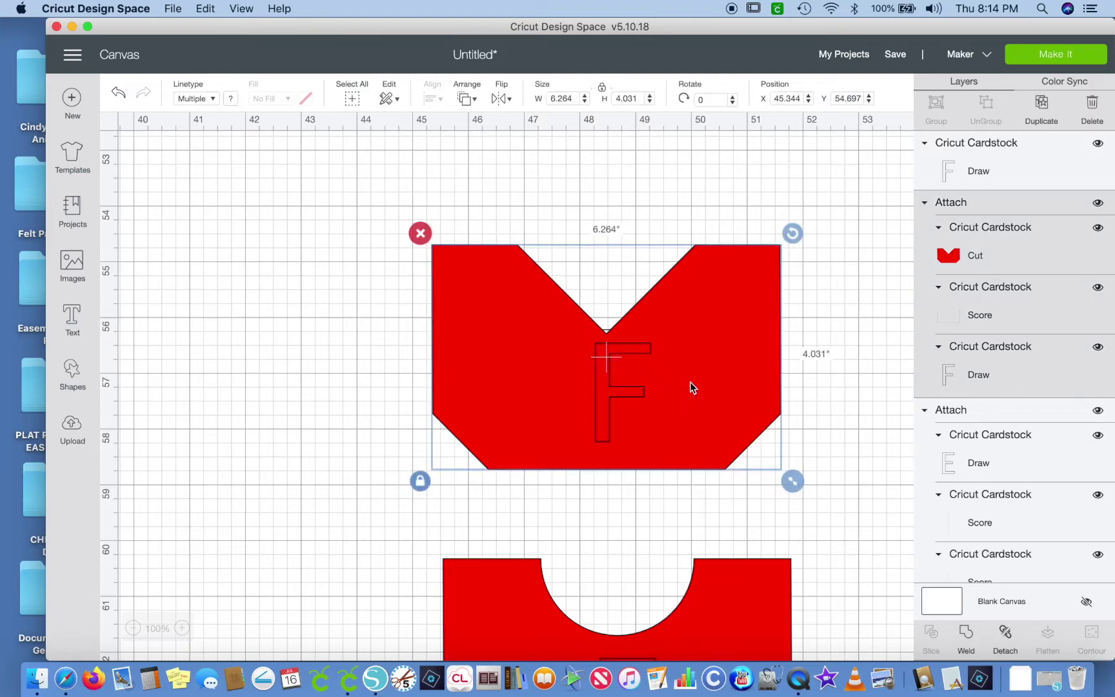
left_click(466, 98)
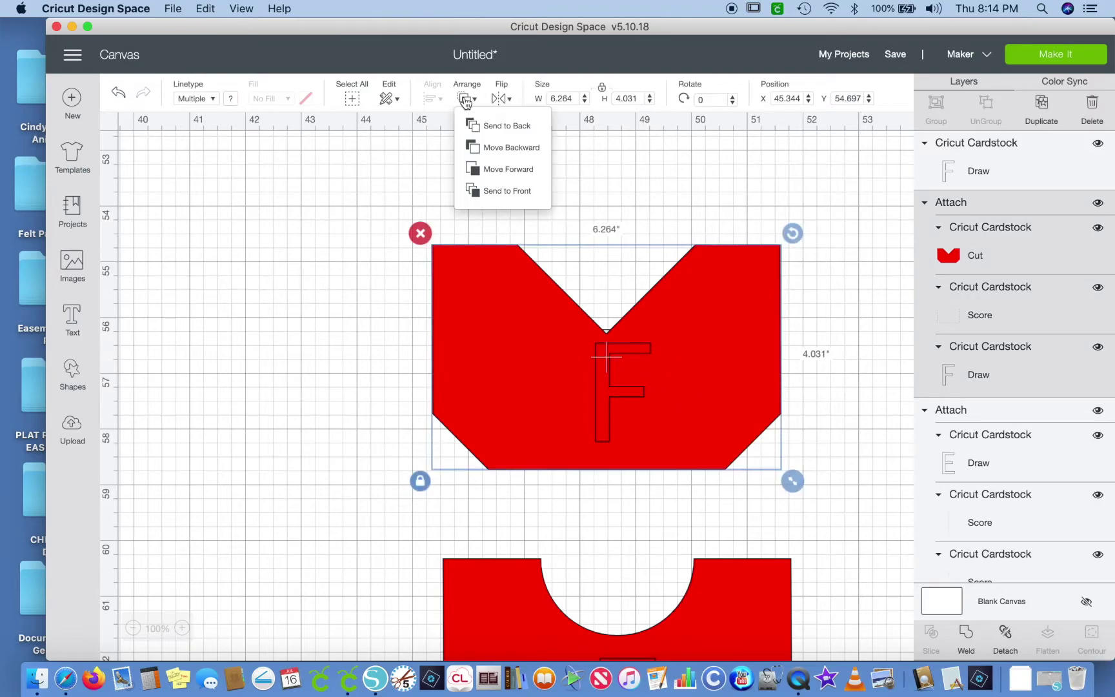
left_click(494, 125)
left_click_drag(510, 339, 204, 286)
key("super+z")
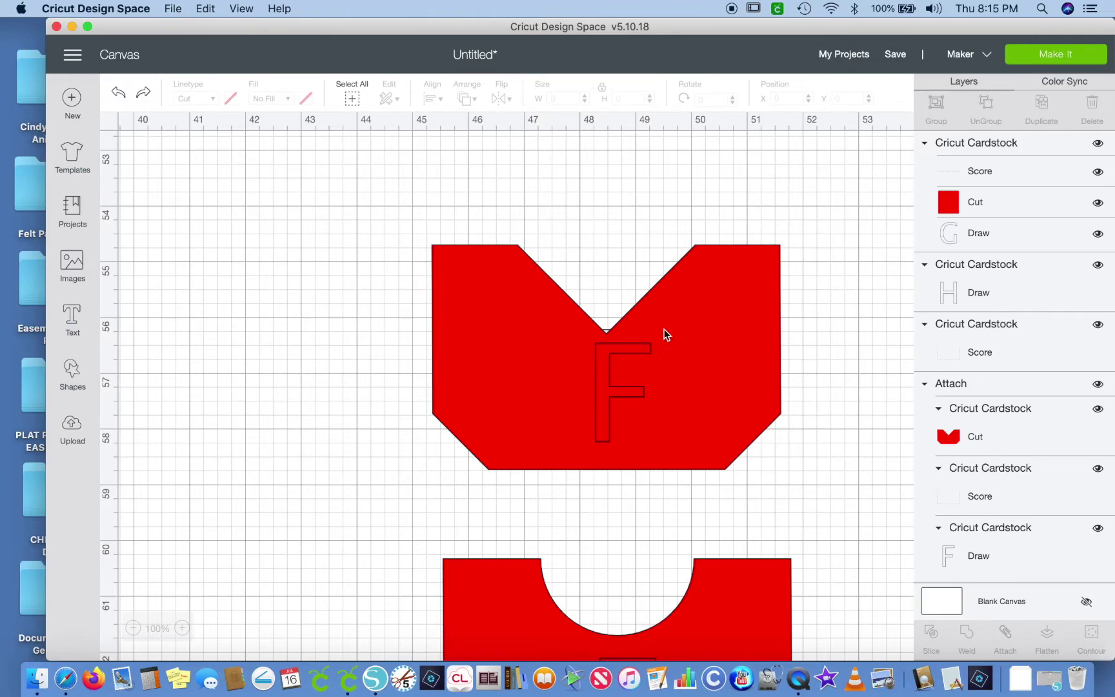
- Hide the red cut layer of the attached V-notched pocket so its score lines and letters are exposed
scroll(843, 350, "down", 3)
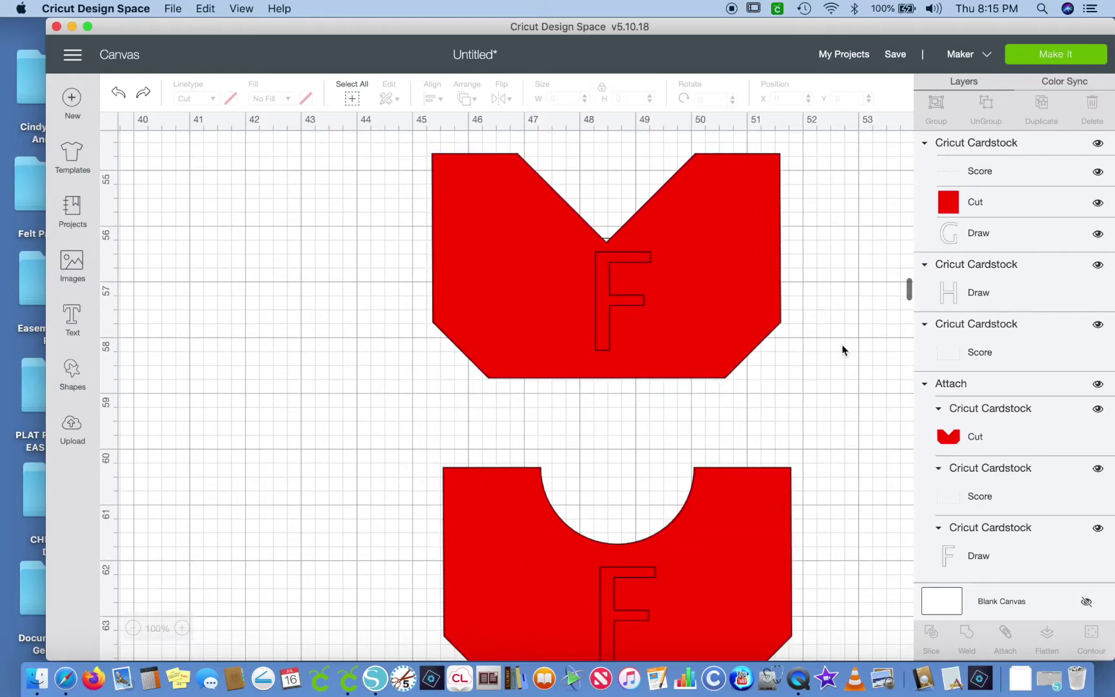
left_click(964, 498)
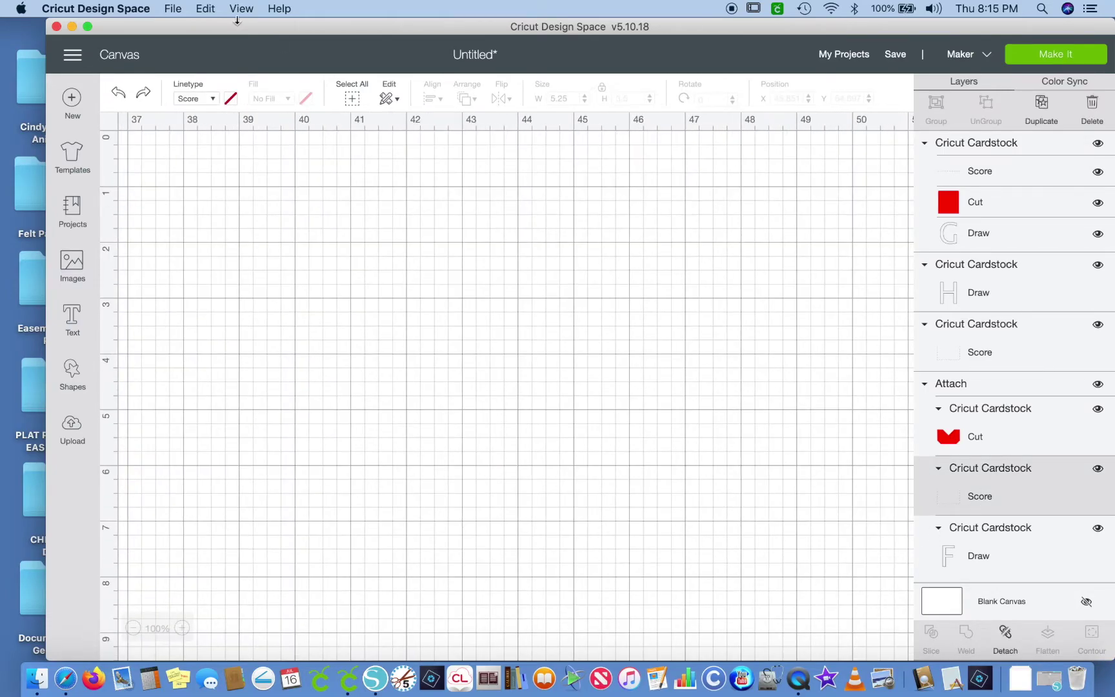
scroll(604, 274, "down", 10)
scroll(604, 274, "right", 10)
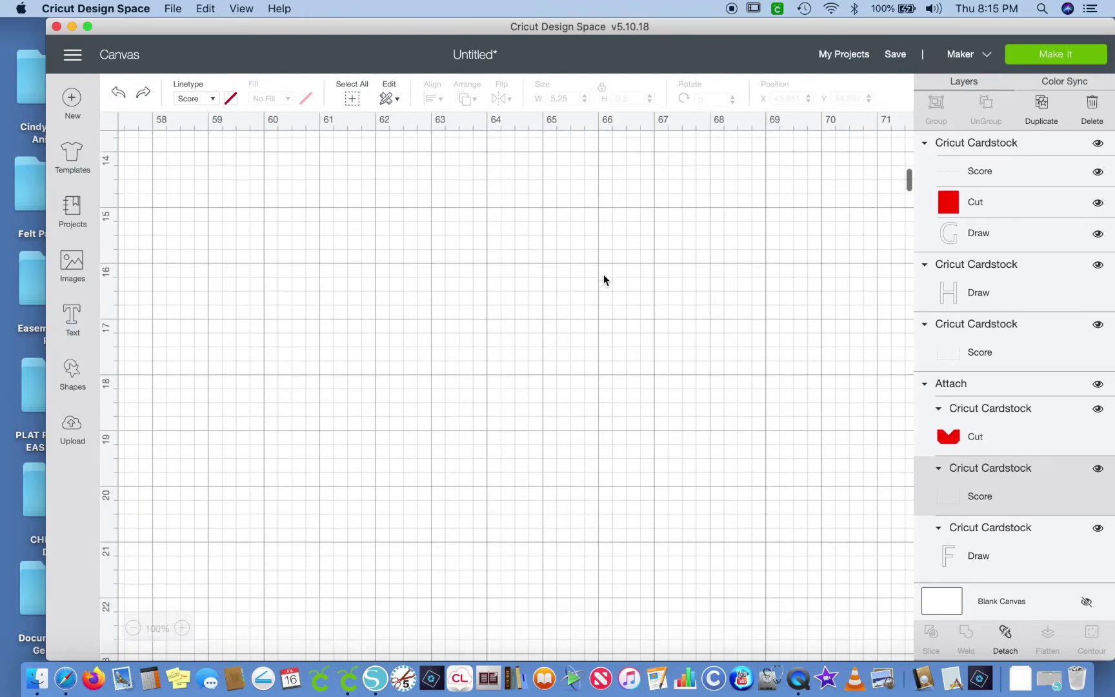
scroll(603, 275, "down", 10)
scroll(604, 274, "left", 10)
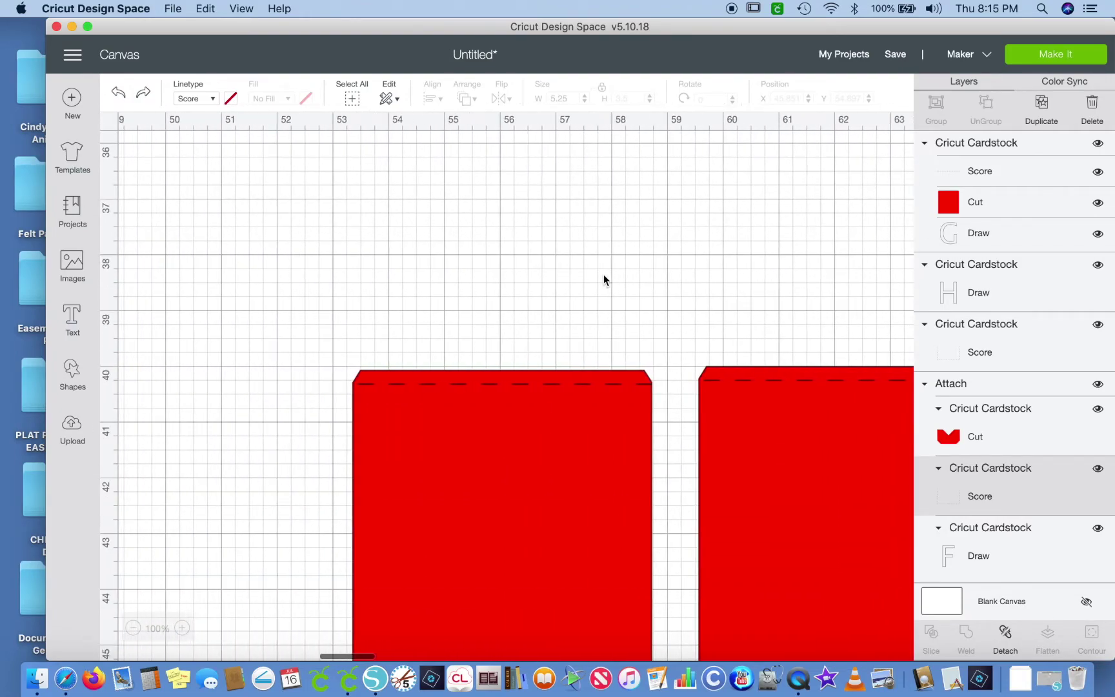
scroll(603, 274, "down", 10)
scroll(604, 274, "right", 5)
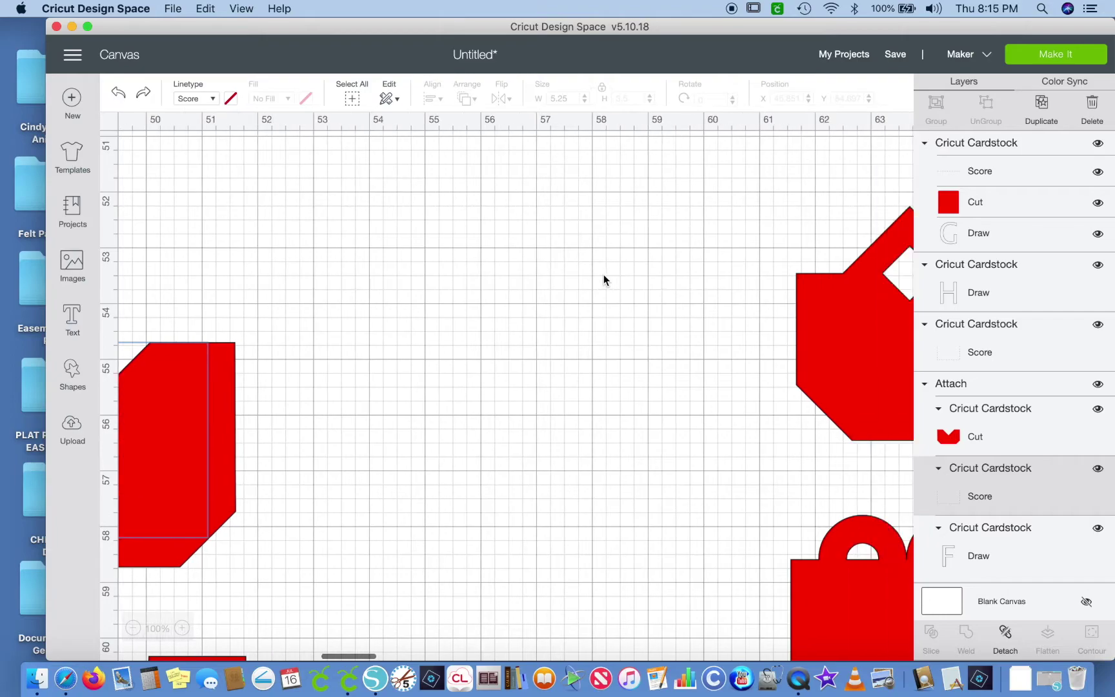
scroll(603, 275, "left", 2)
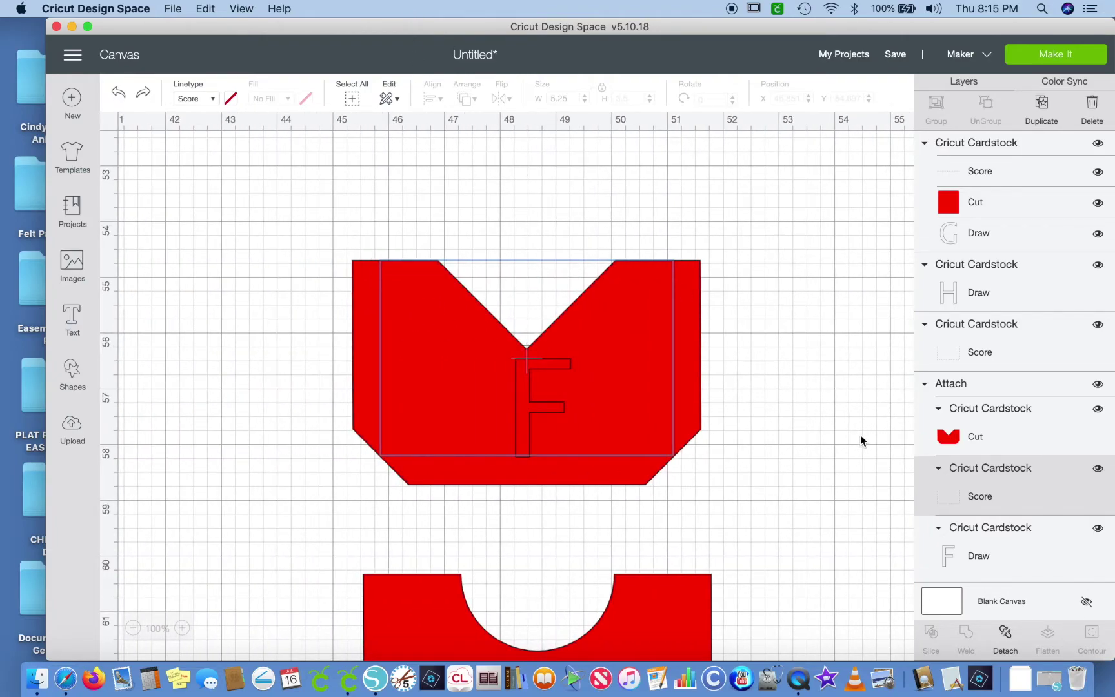
left_click(1098, 409)
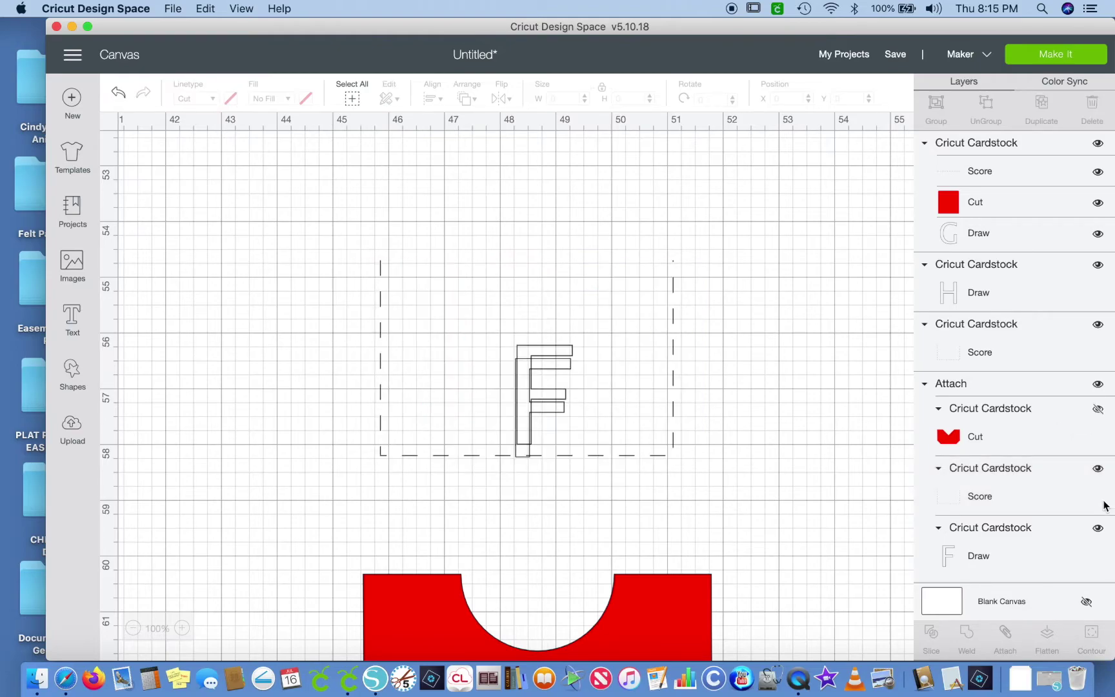
- Move the attached score lines and letter F away from the loose F, undoing each move
left_click(543, 352)
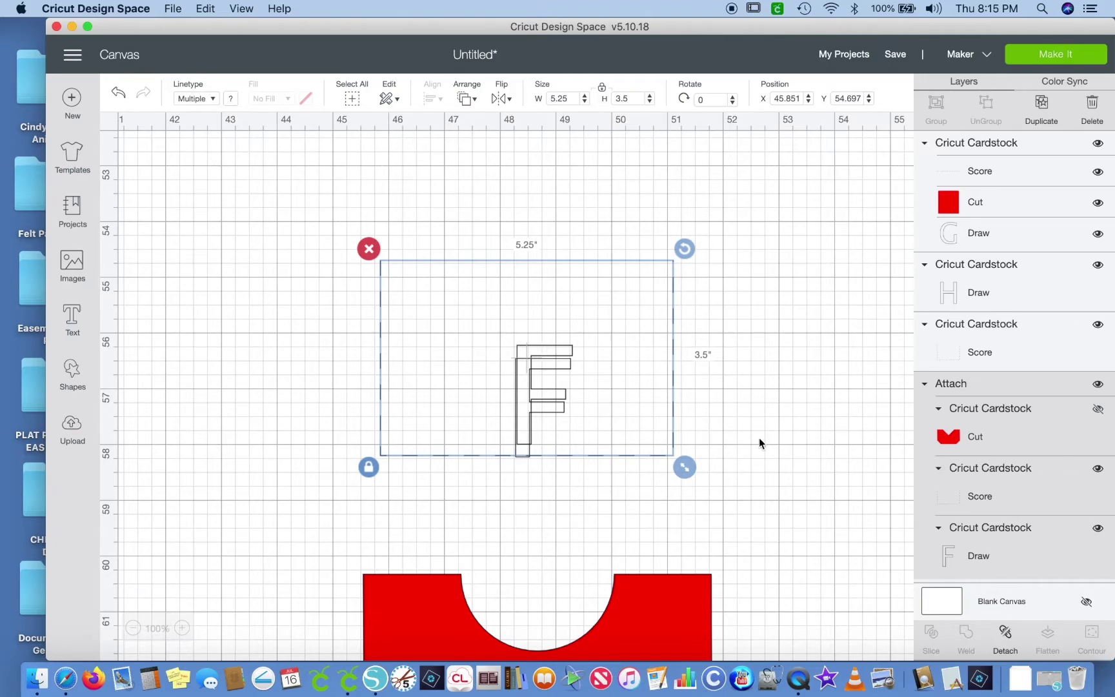
left_click(756, 454)
left_click_drag(672, 353, 763, 396)
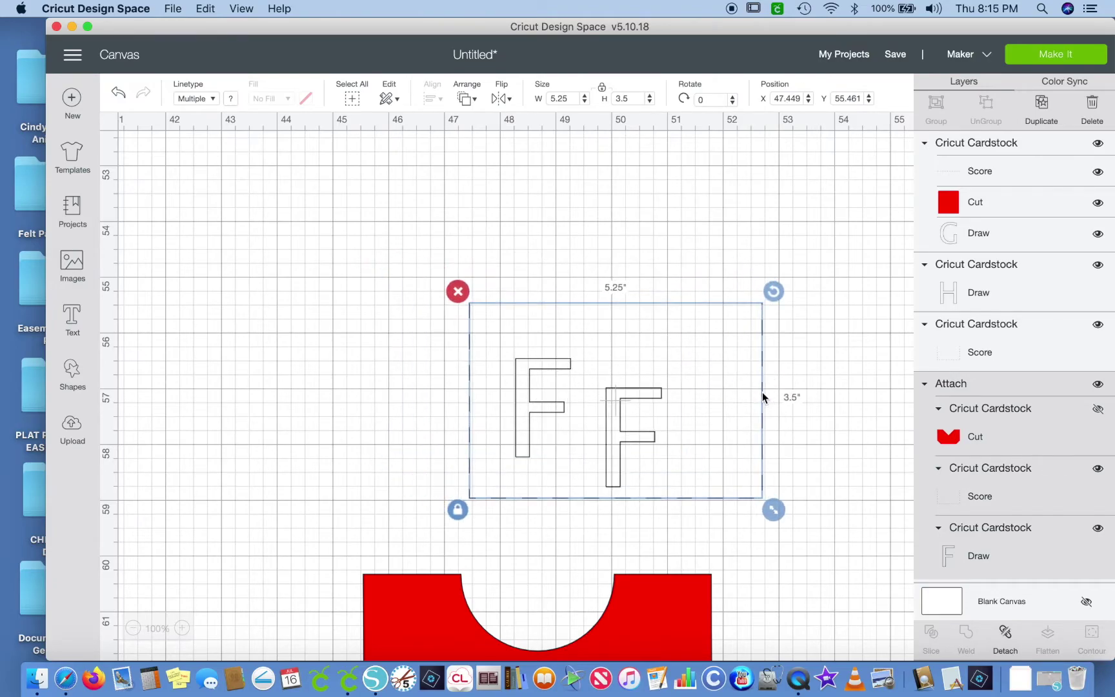
key("super+z")
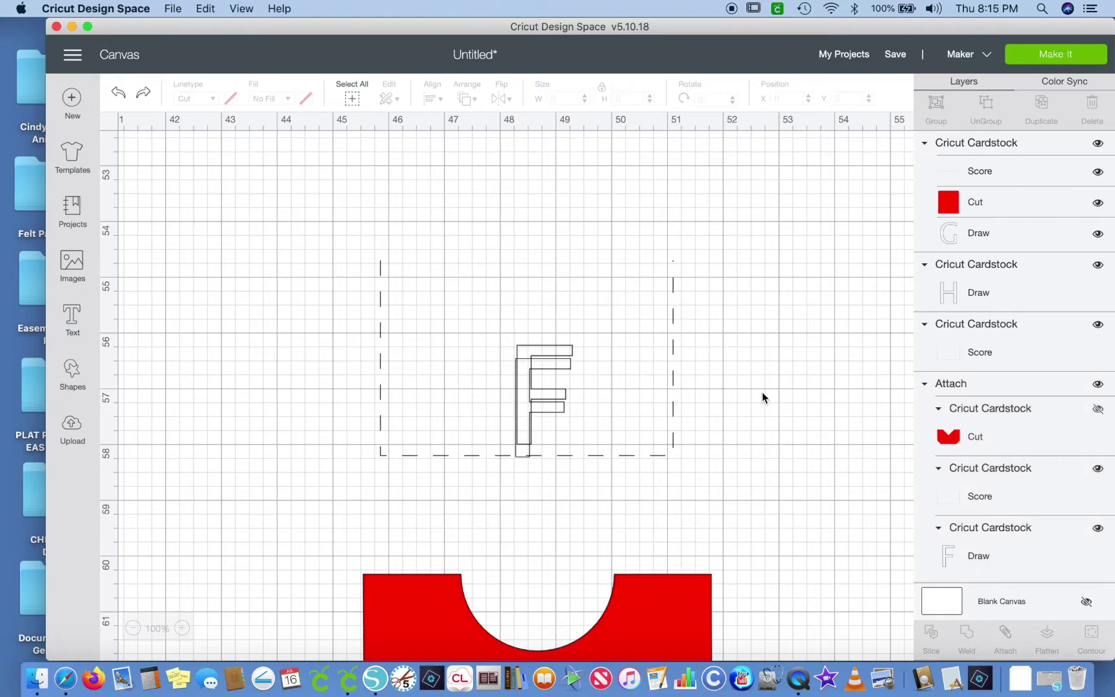
left_click(535, 348)
left_click_drag(534, 347, 530, 311)
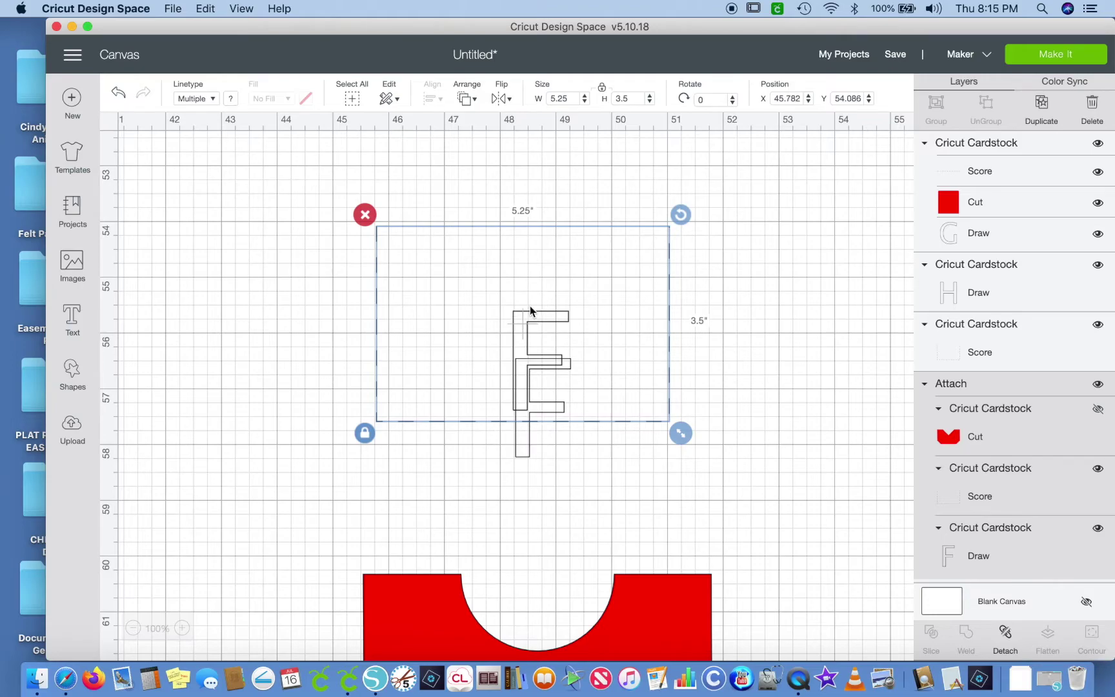
key("super+z")
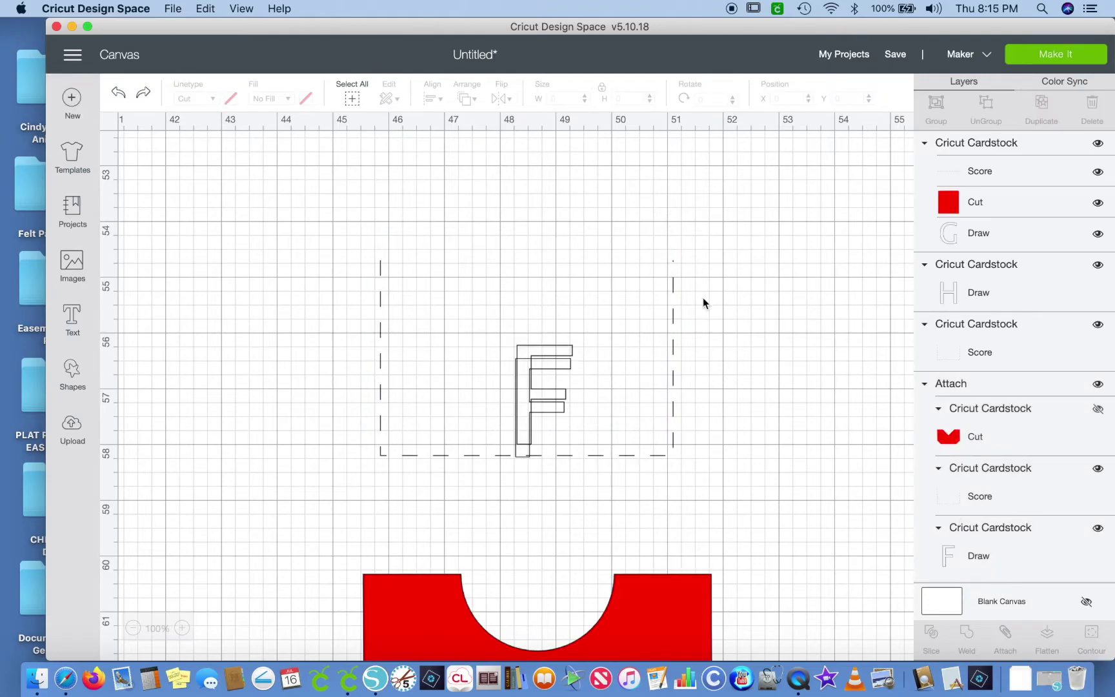
- Detach the V-notched pocket set into separate cut, score and letter layers
left_click(674, 315)
left_click(517, 349)
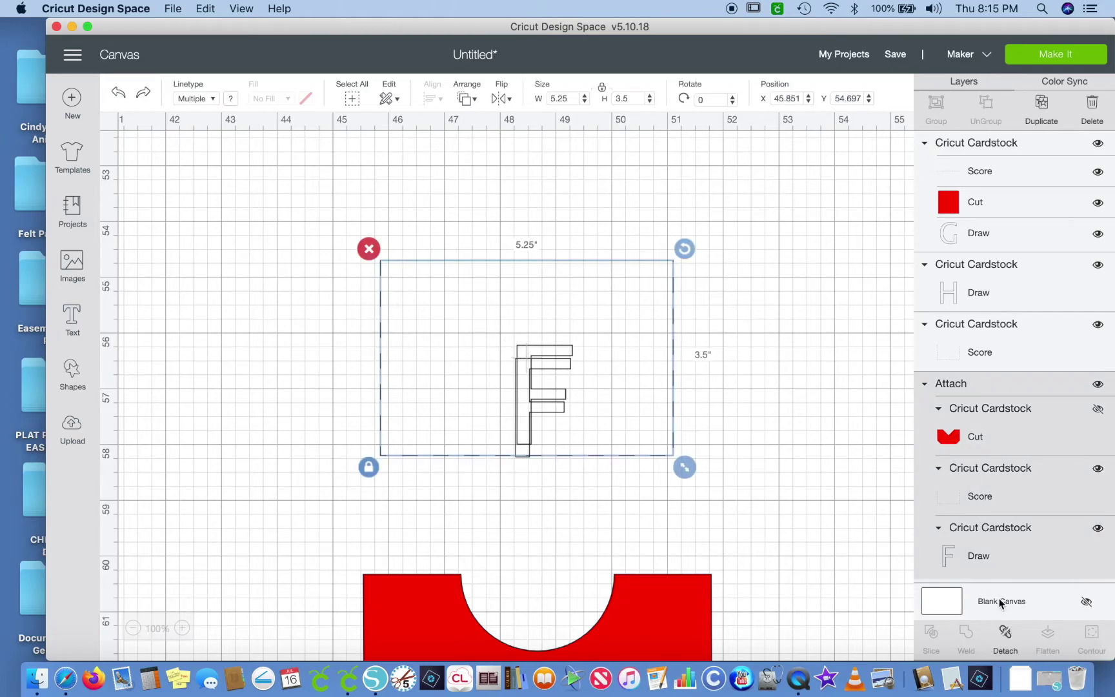
left_click(1004, 632)
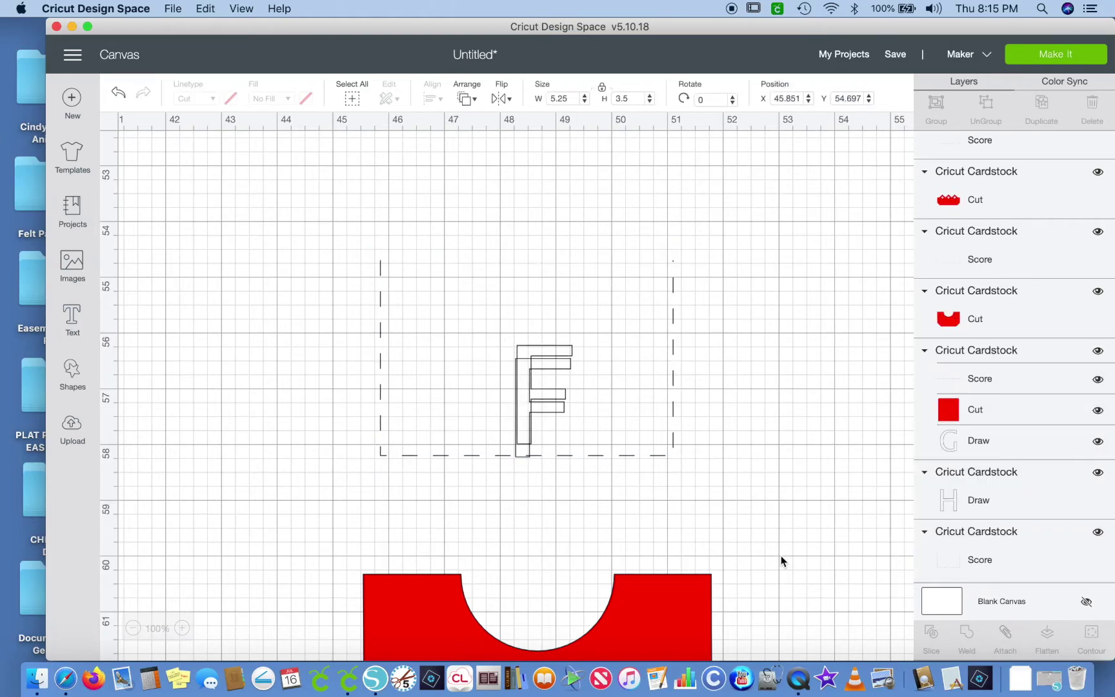
left_click(765, 520)
- Try to drag the upper letter F off the overlapping copy, undoing each accidental shift of the score lines
left_click(548, 344)
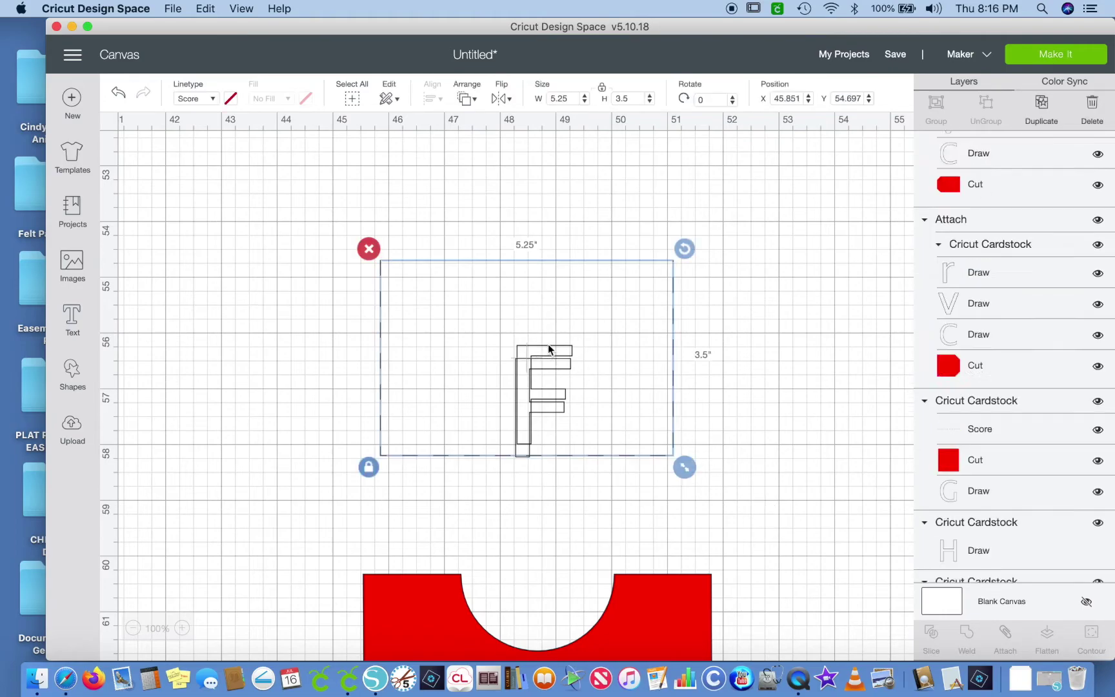
left_click_drag(547, 344, 599, 363)
key("super+z")
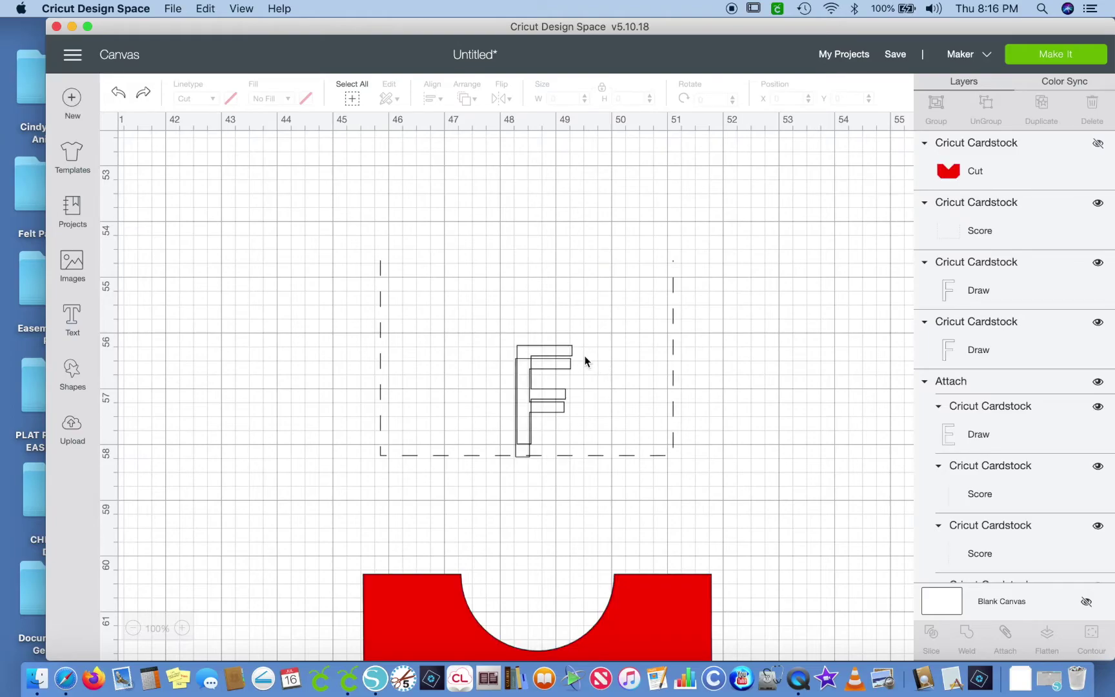
left_click(516, 368)
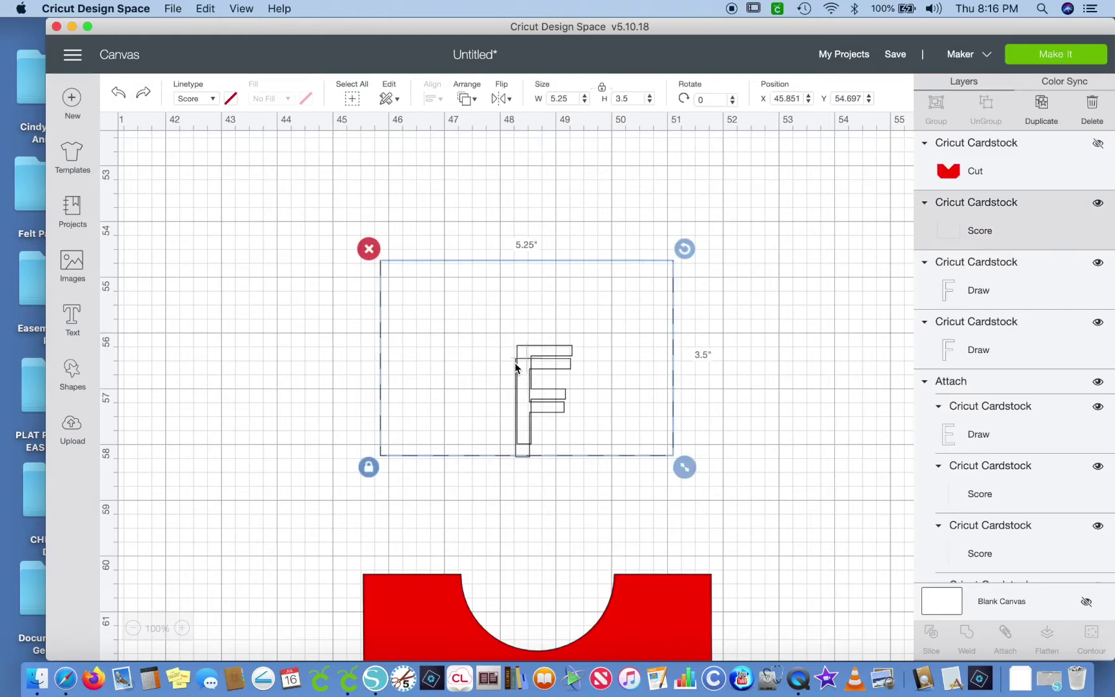
left_click_drag(517, 367, 516, 381)
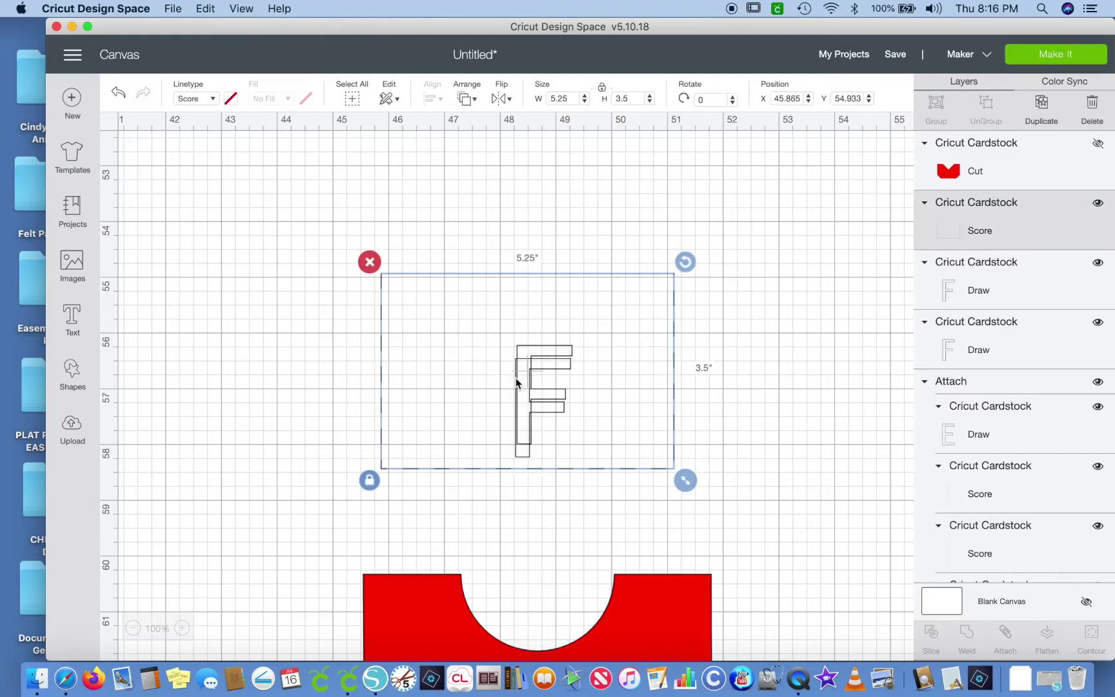
key("super+z")
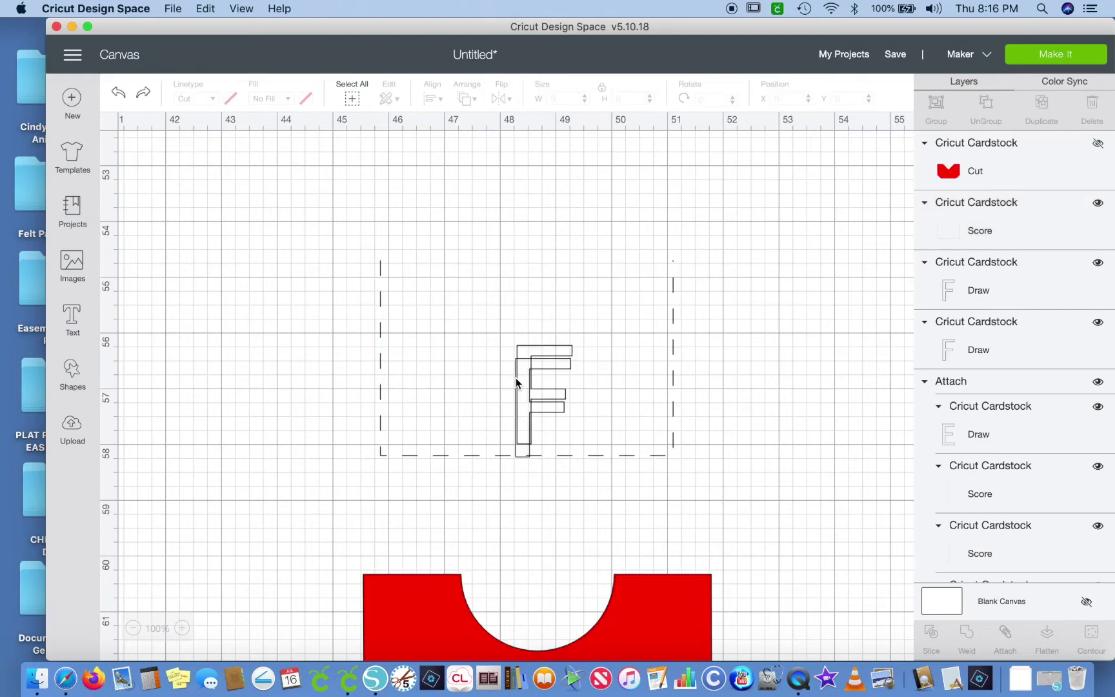
- Hide the surplus upper letter F layer so one F remains inside the V-notched pocket's score lines
left_click(950, 290)
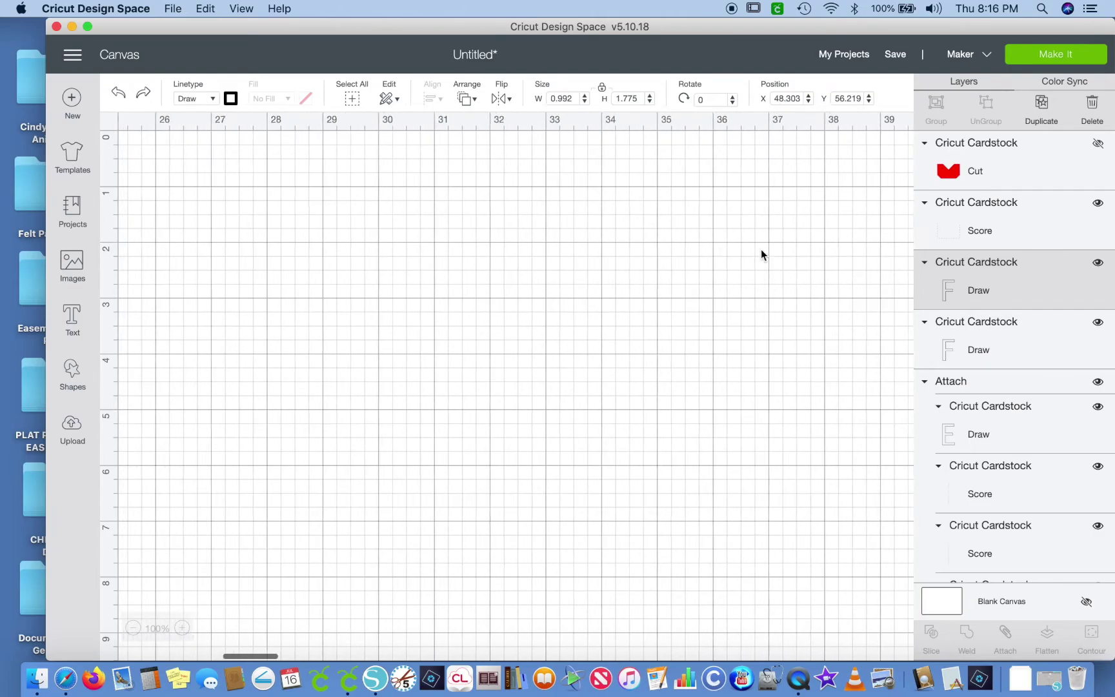
left_click(1098, 263)
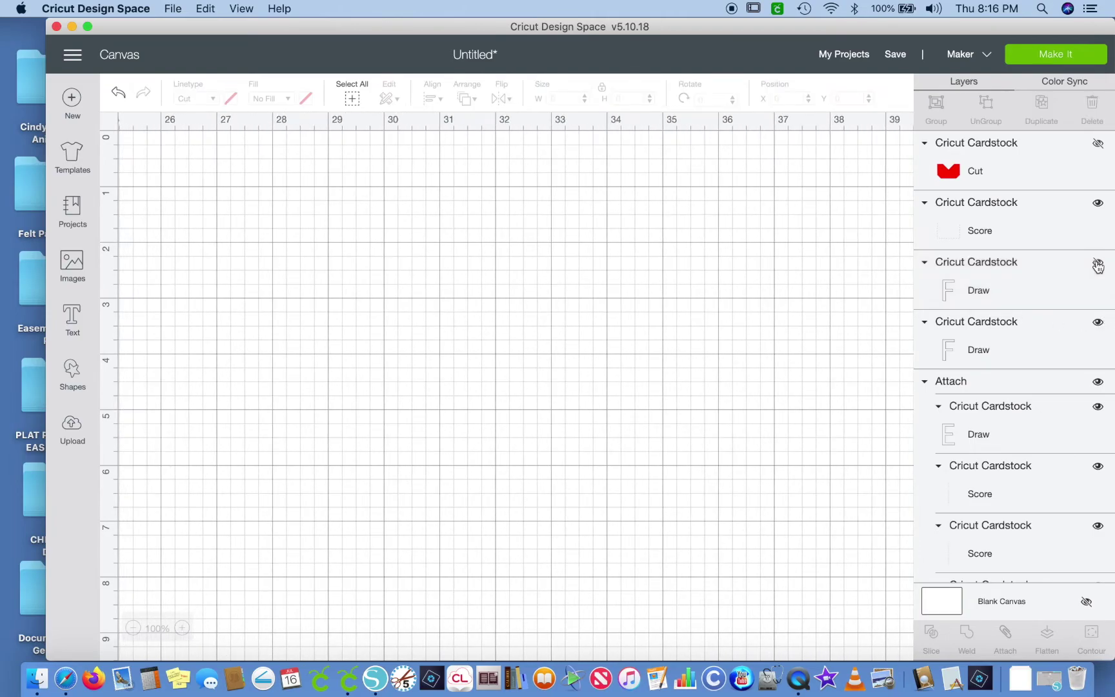
scroll(703, 385, "down", 15)
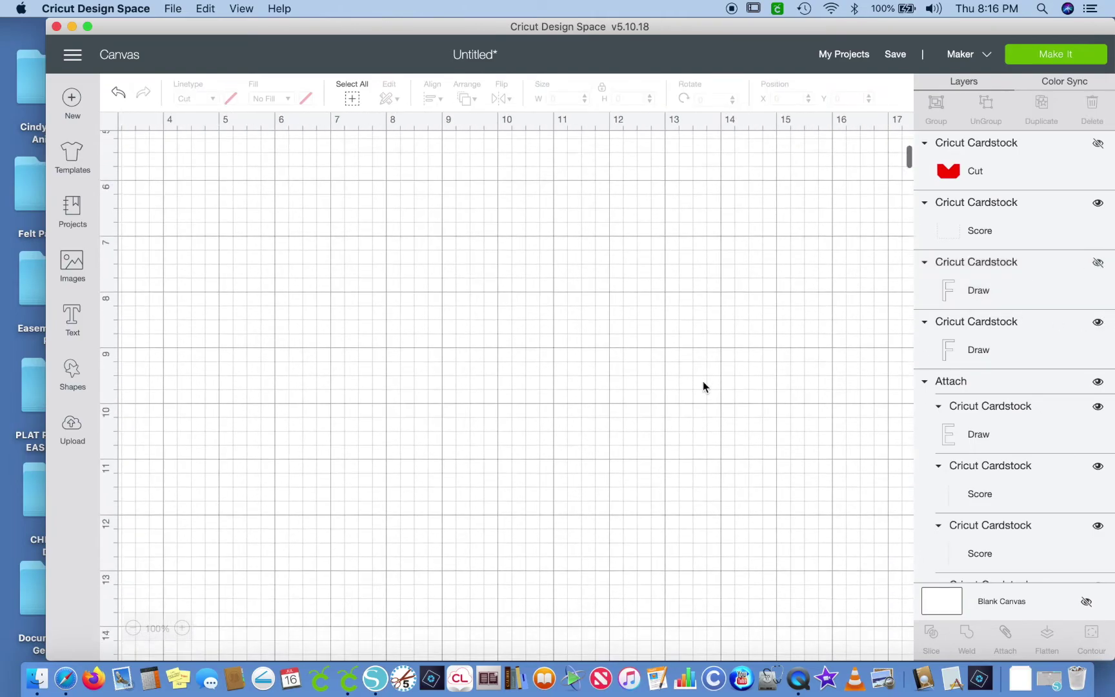
scroll(702, 380, "right", 20)
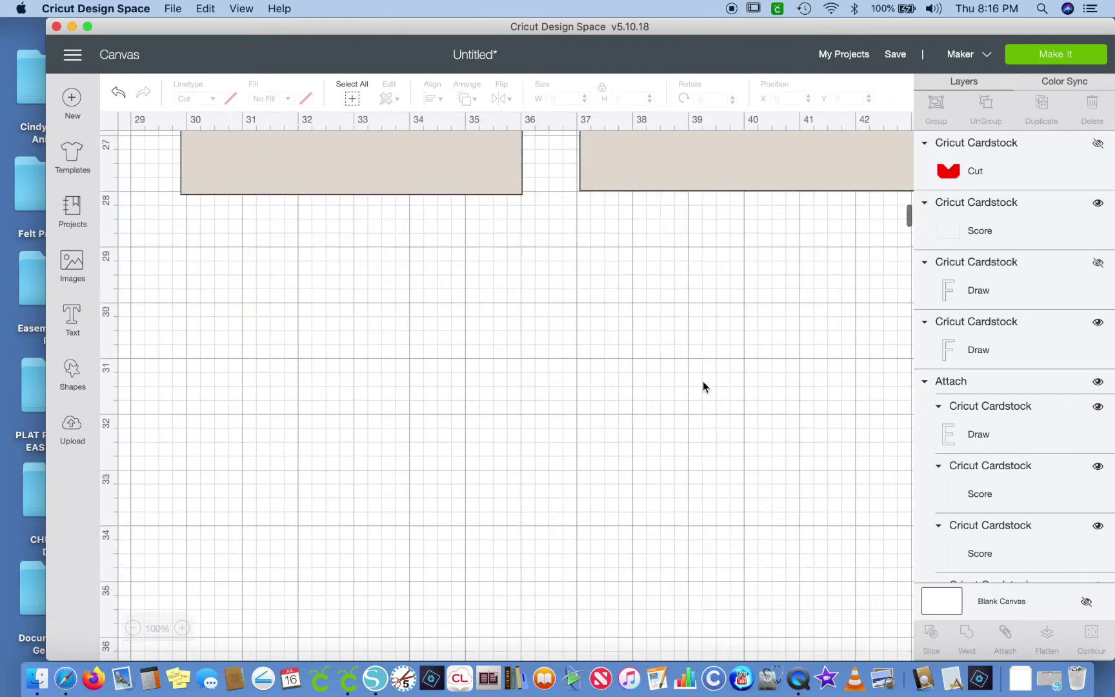
scroll(703, 385, "down", 10)
scroll(703, 386, "left", 5)
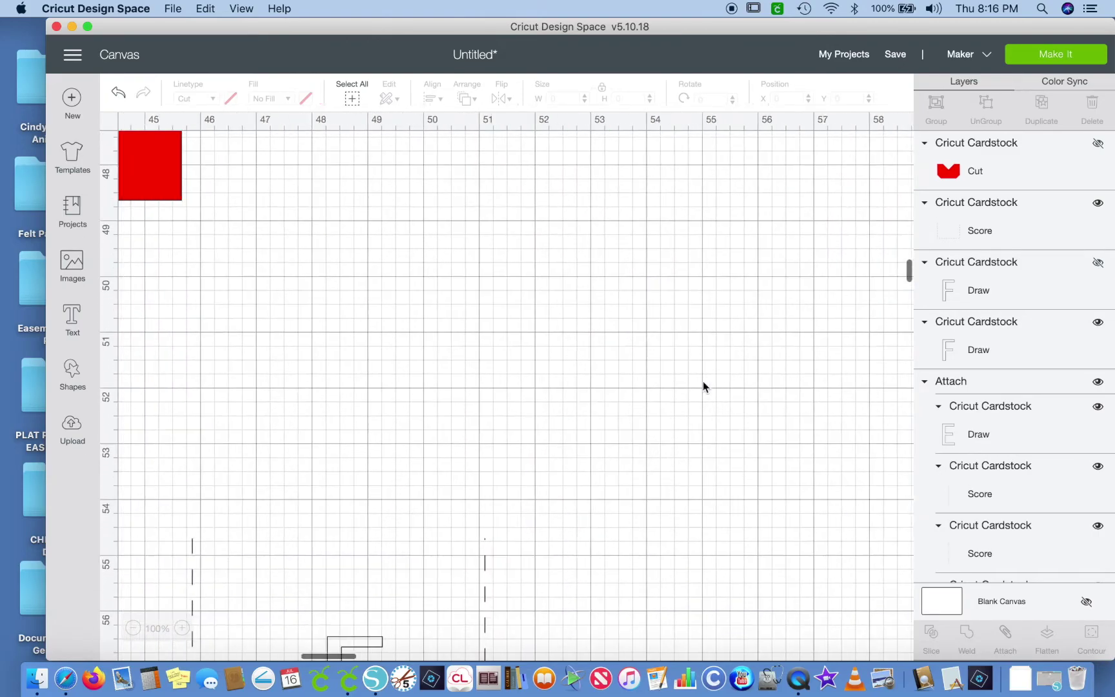
scroll(702, 380, "down", 3)
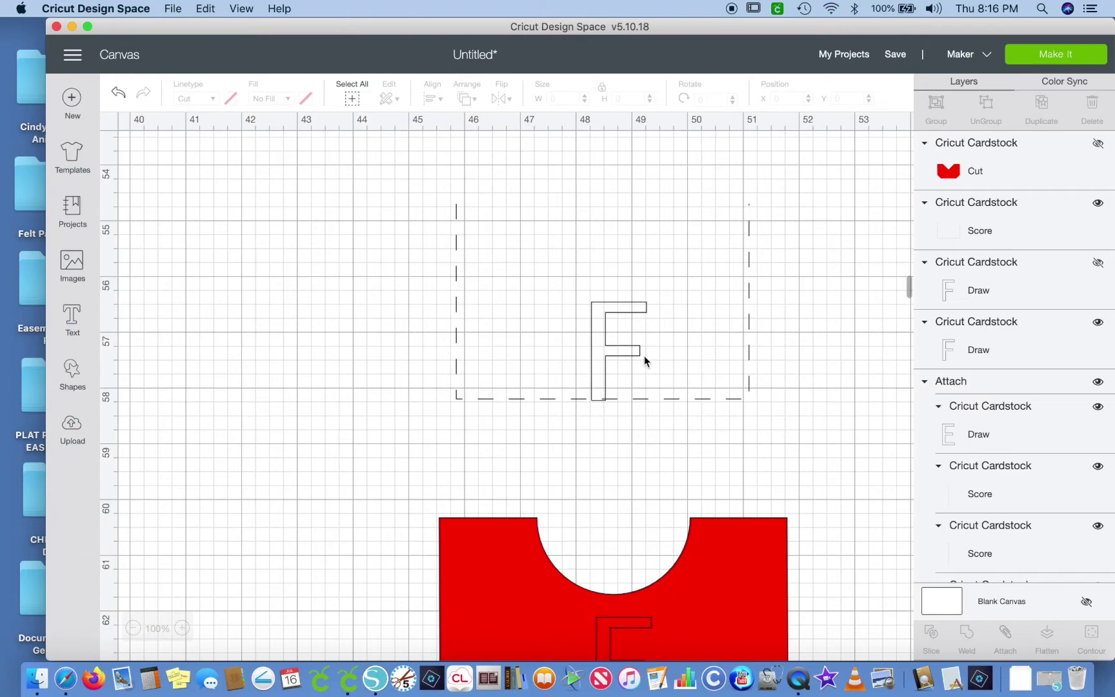
- Show the V-notched pocket's red cut layer again
left_click(1097, 143)
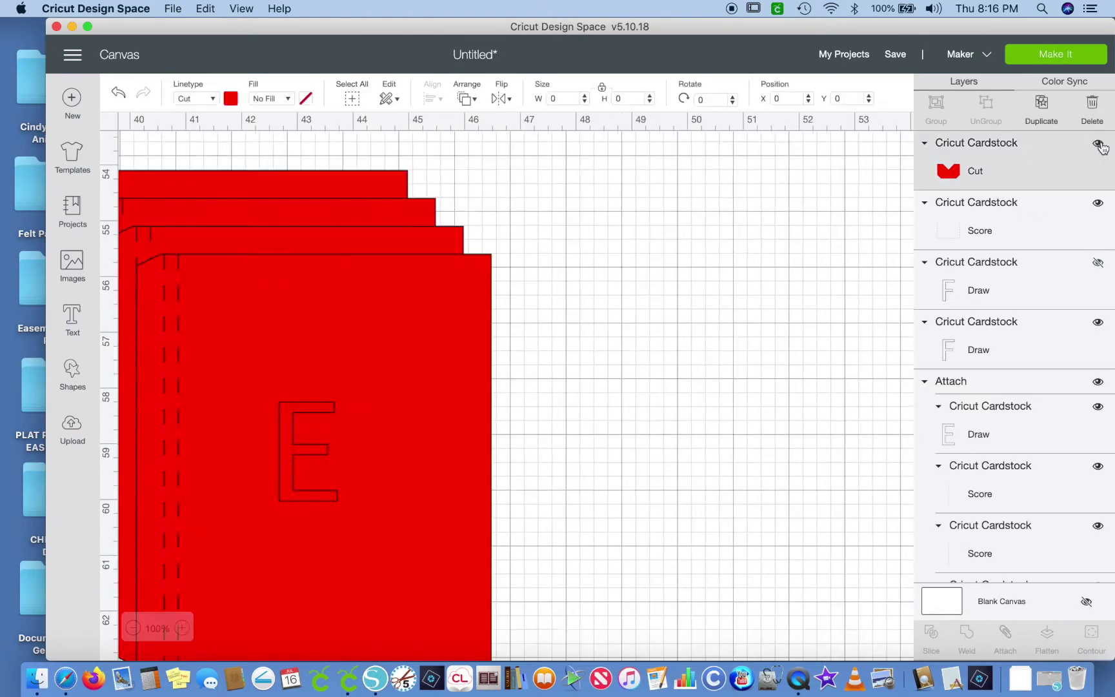
scroll(888, 333, "down", 10)
scroll(768, 440, "down", 20)
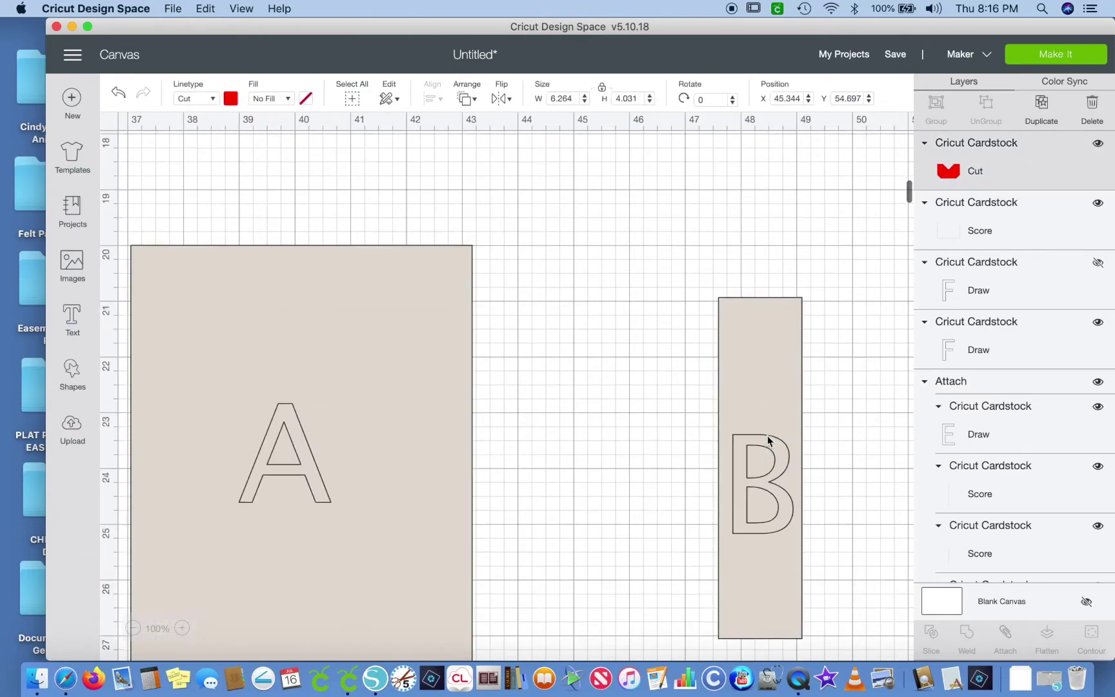
scroll(768, 441, "down", 8)
scroll(767, 440, "right", 4)
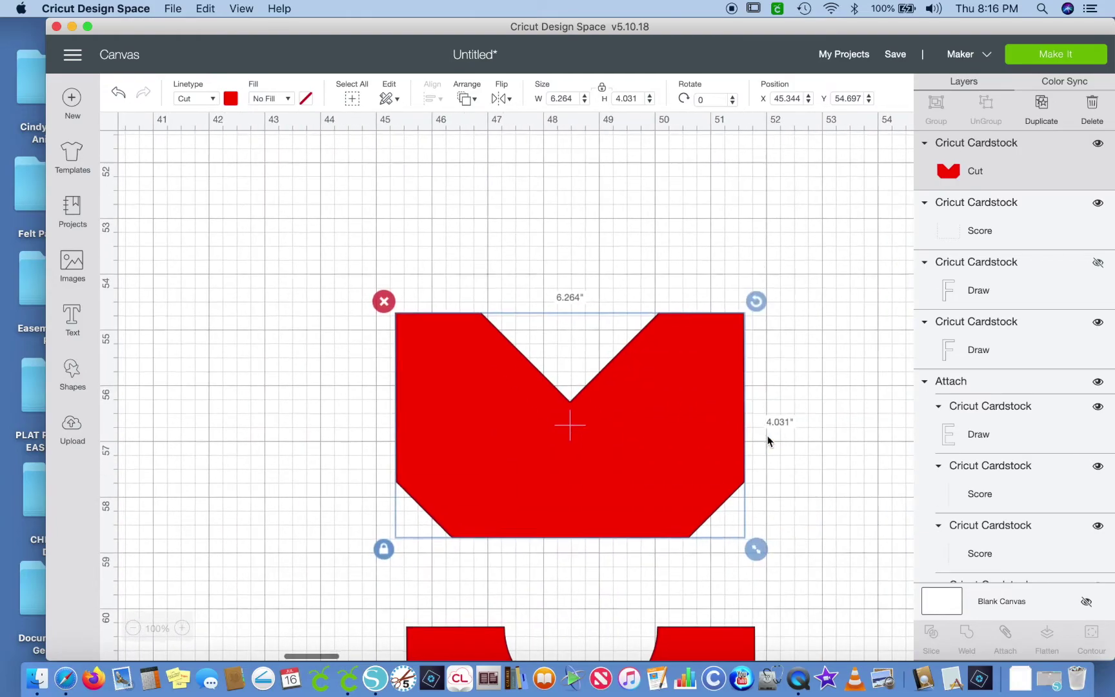
- Send the V-notched cut piece to the back and attach it to its score lines and visible letter F
left_click(465, 98)
left_click(490, 126)
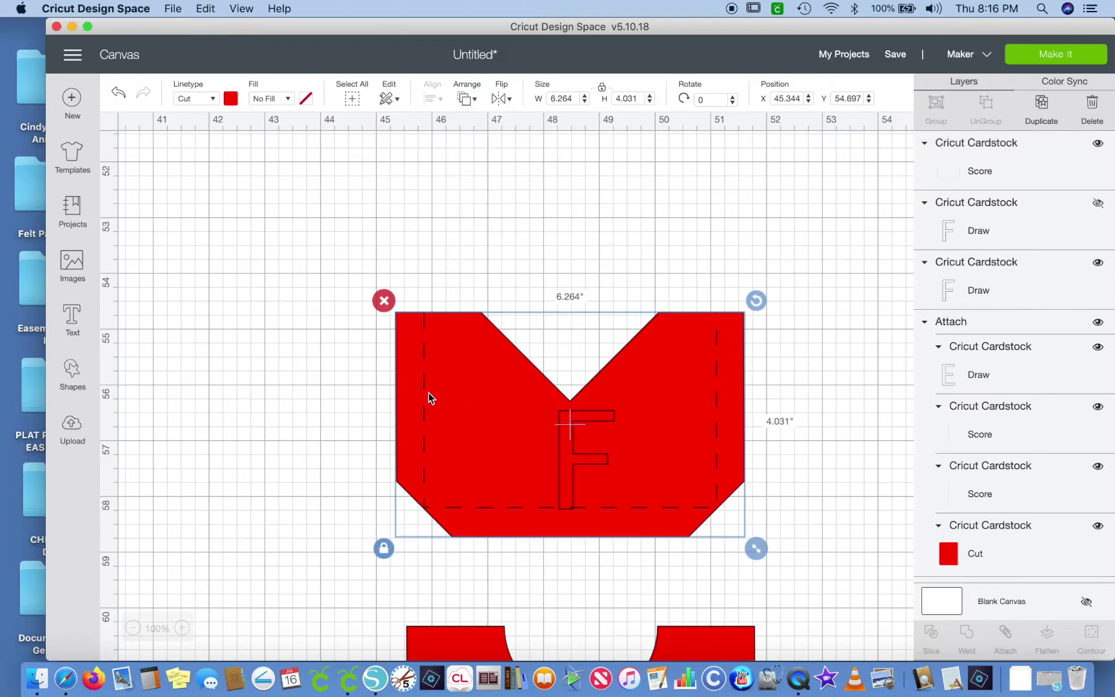
left_click_drag(314, 247, 841, 590)
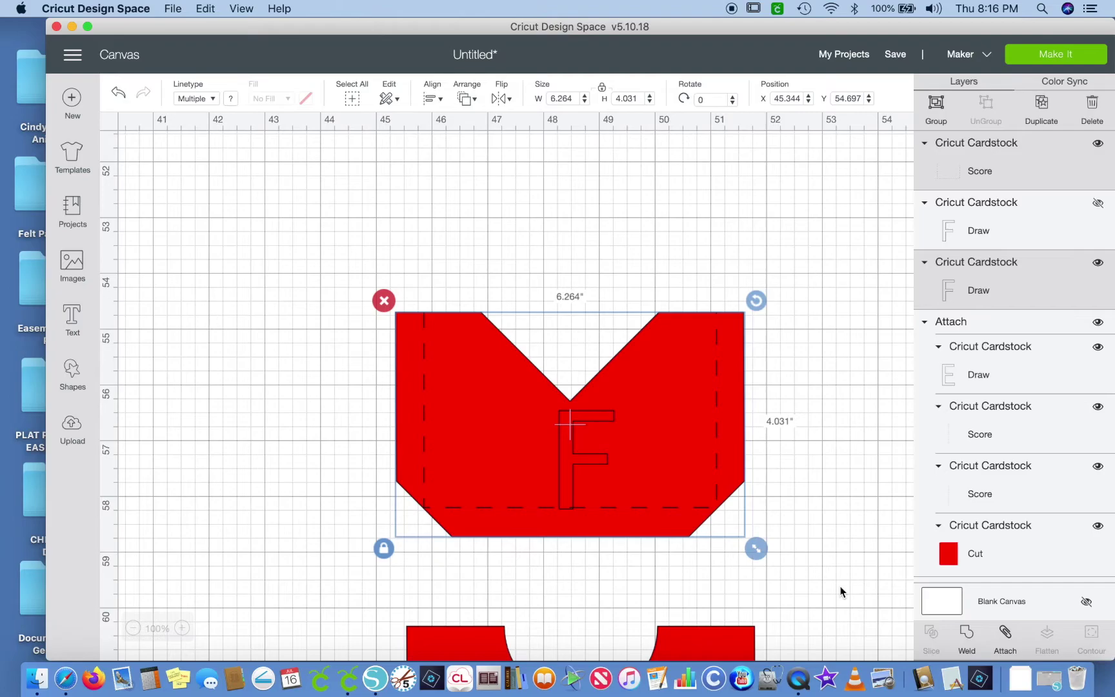
left_click(1011, 638)
- Send the round-notched pocket's cut piece to the back, behind its score lines and letter F
scroll(836, 548, "down", 5)
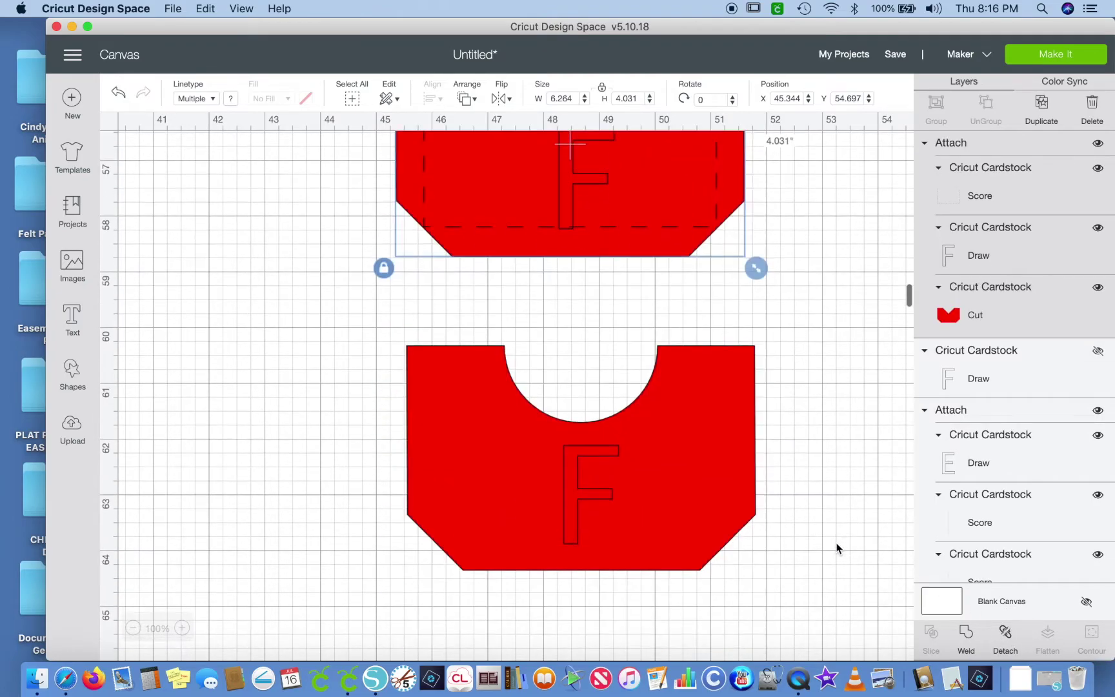
left_click(721, 468)
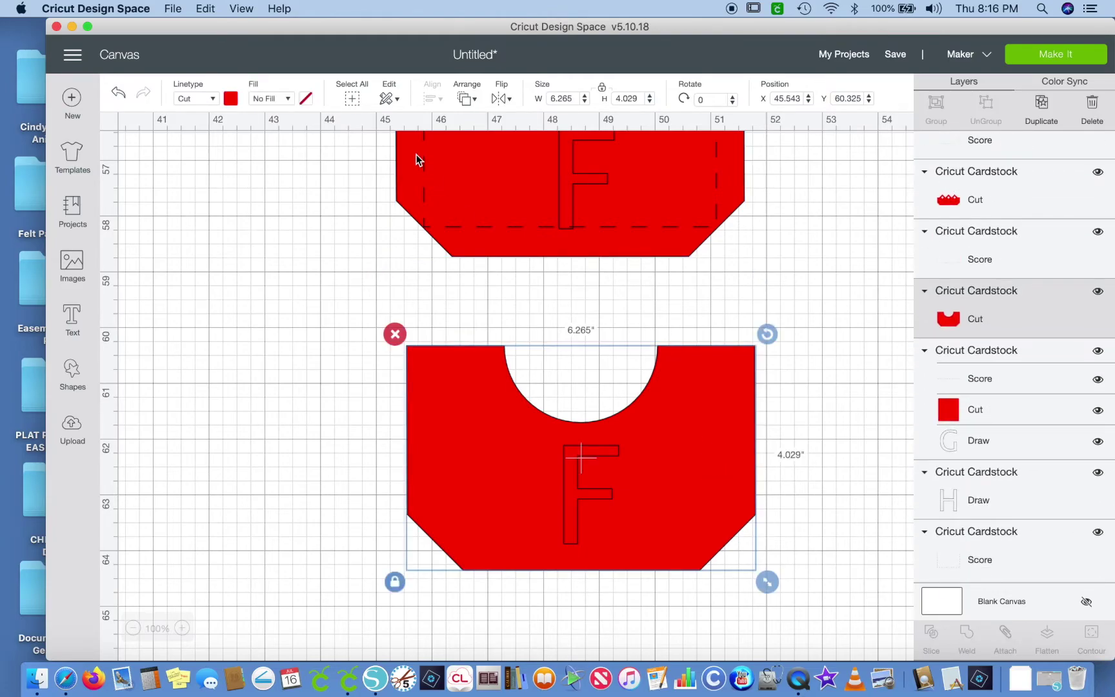
left_click(464, 99)
left_click(487, 124)
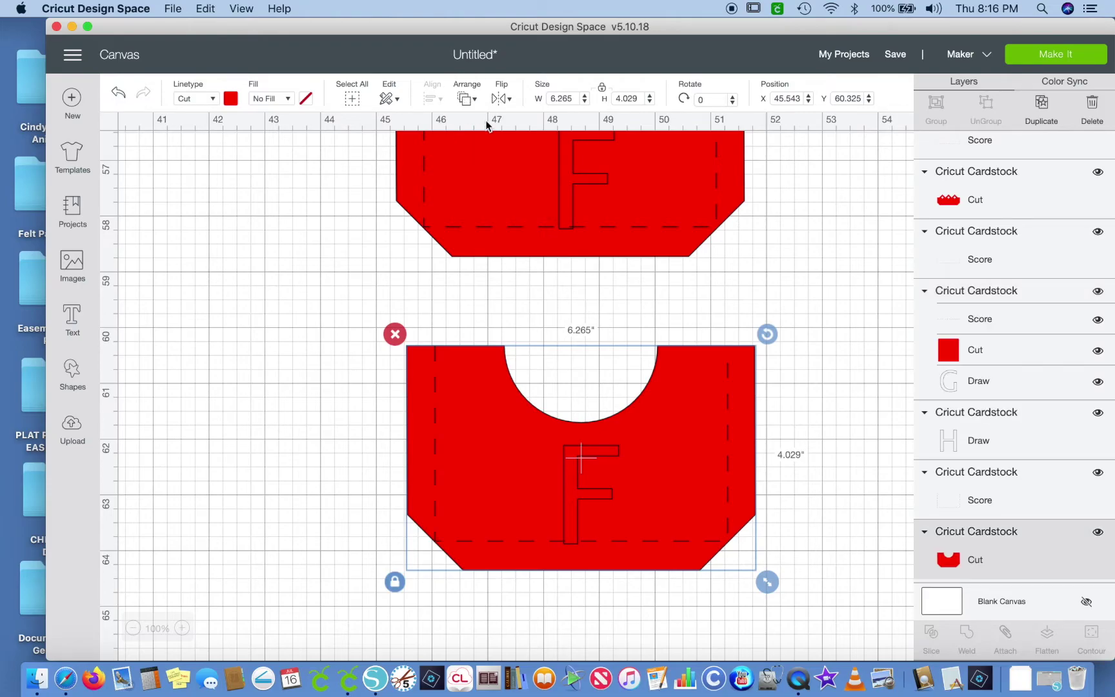
- Attach the round-notched pocket's cut piece, score lines and letter F together
left_click(352, 311)
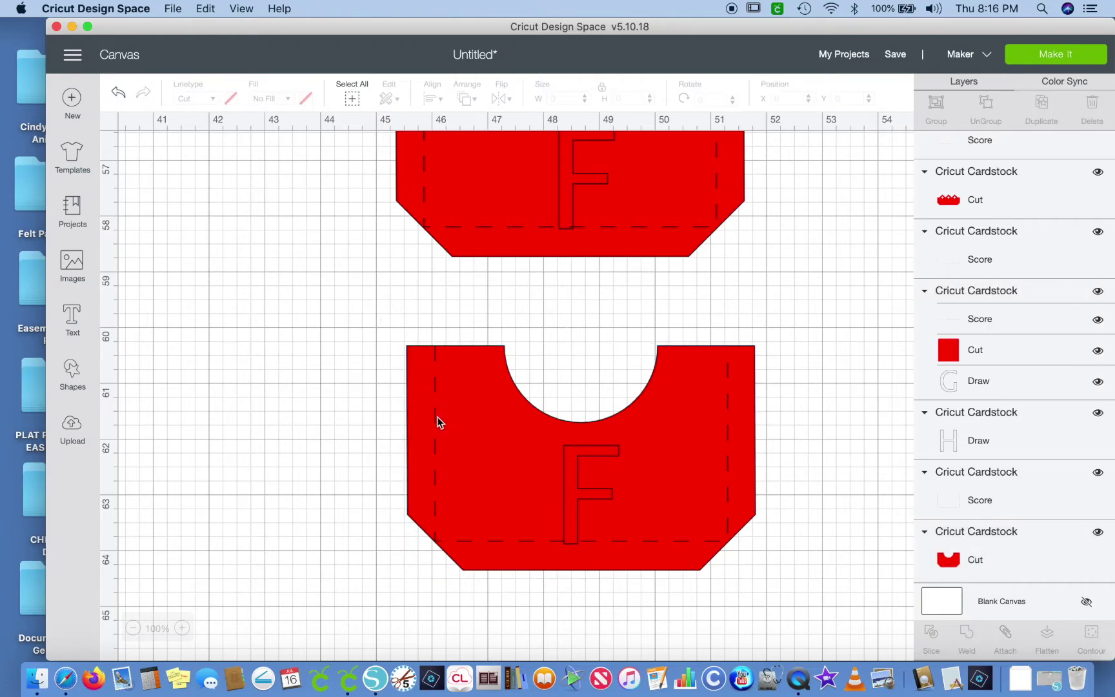
left_click_drag(282, 282, 843, 618)
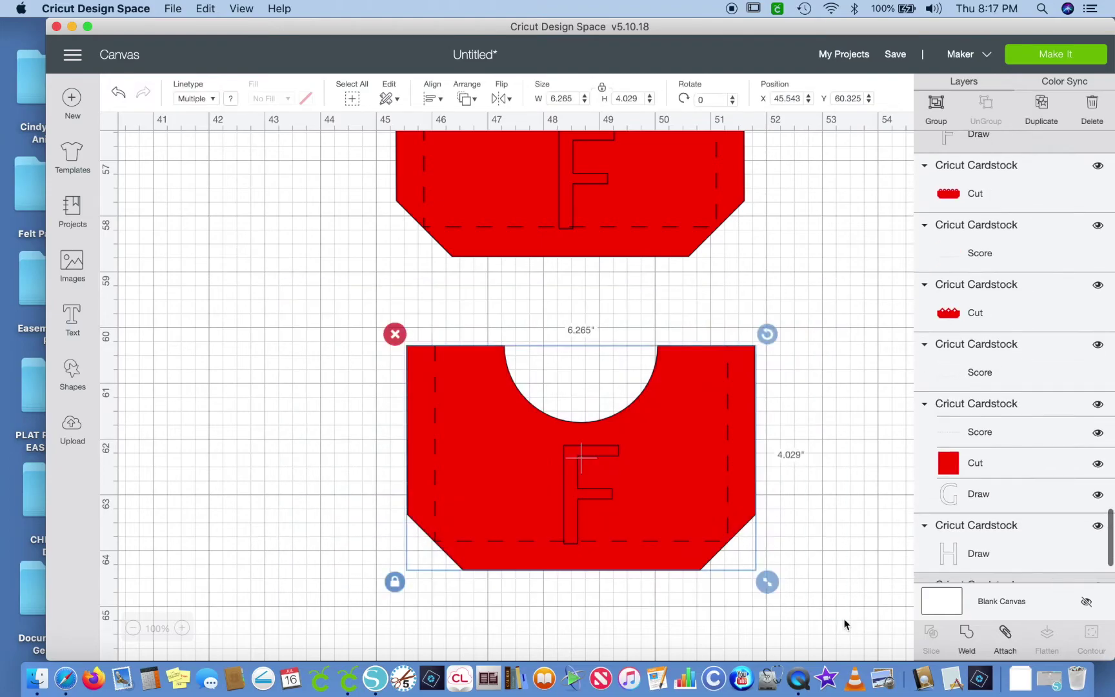
left_click(1007, 638)
- Delete the second of the two side-by-side 5.375 by 5.875 inch red pages, keeping the first one
scroll(895, 410, "up", 10)
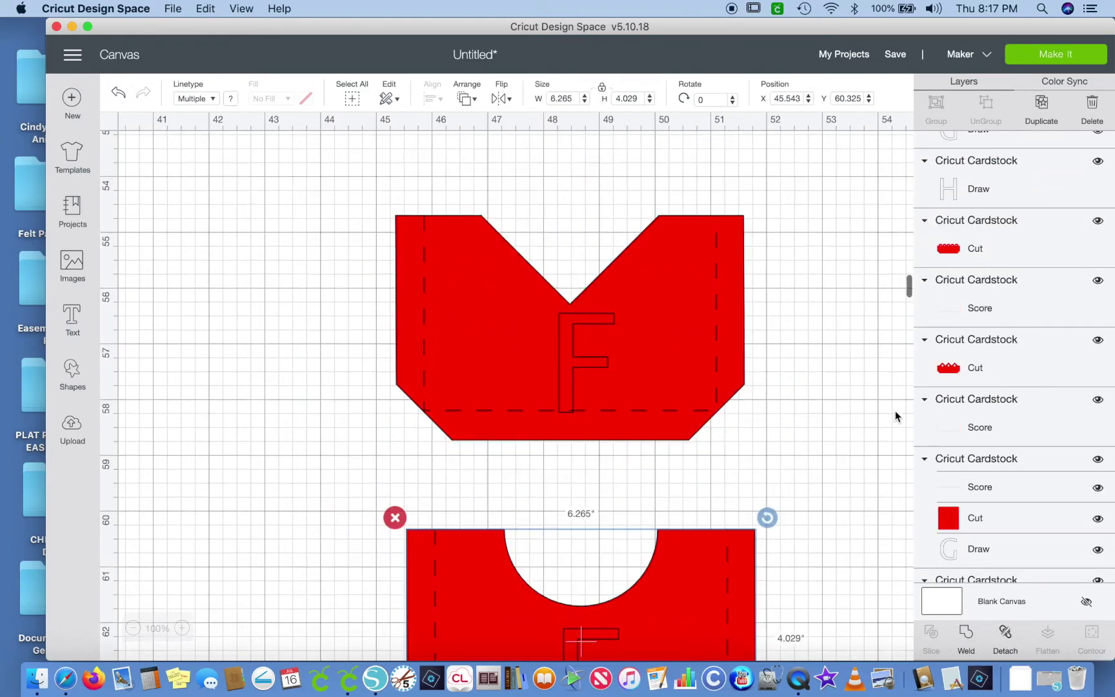
scroll(894, 410, "right", 10)
scroll(894, 410, "up", 5)
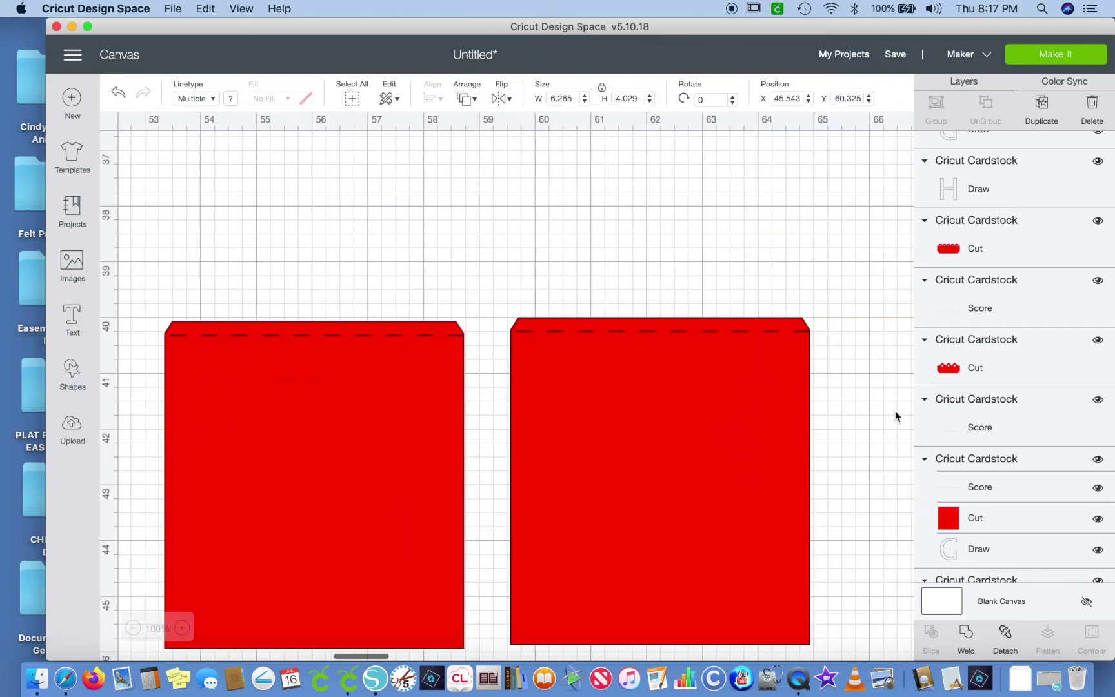
scroll(894, 411, "down", 2)
scroll(894, 410, "left", 3)
scroll(894, 411, "up", 3)
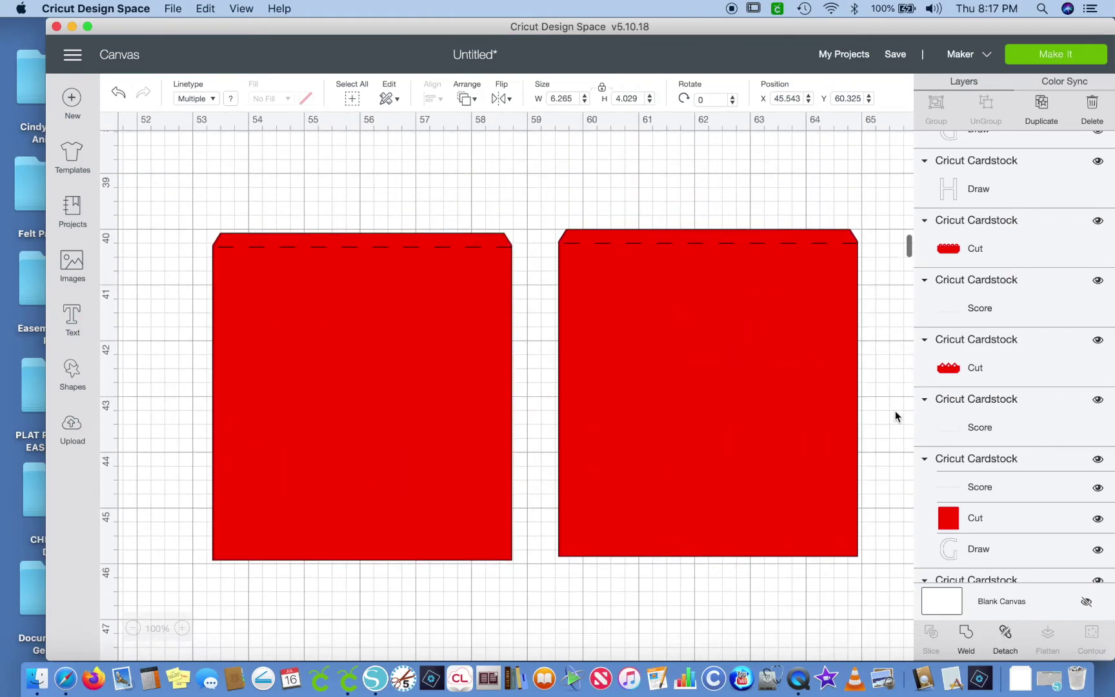
left_click_drag(537, 192, 877, 646)
scroll(929, 476, "up", 1)
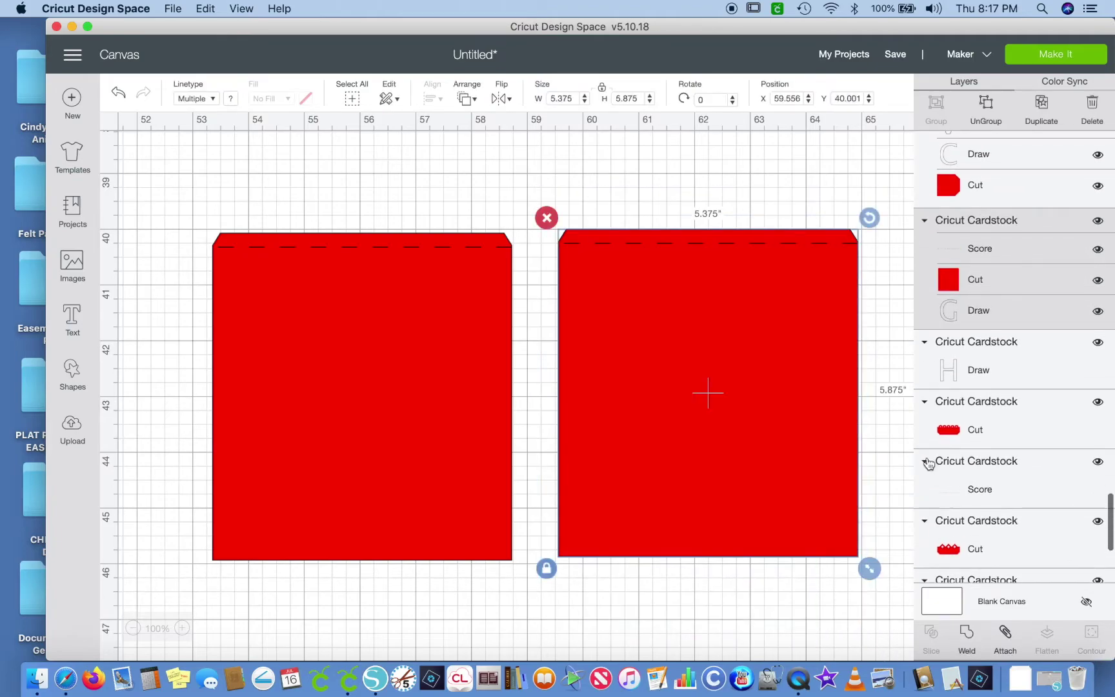
left_click(1095, 111)
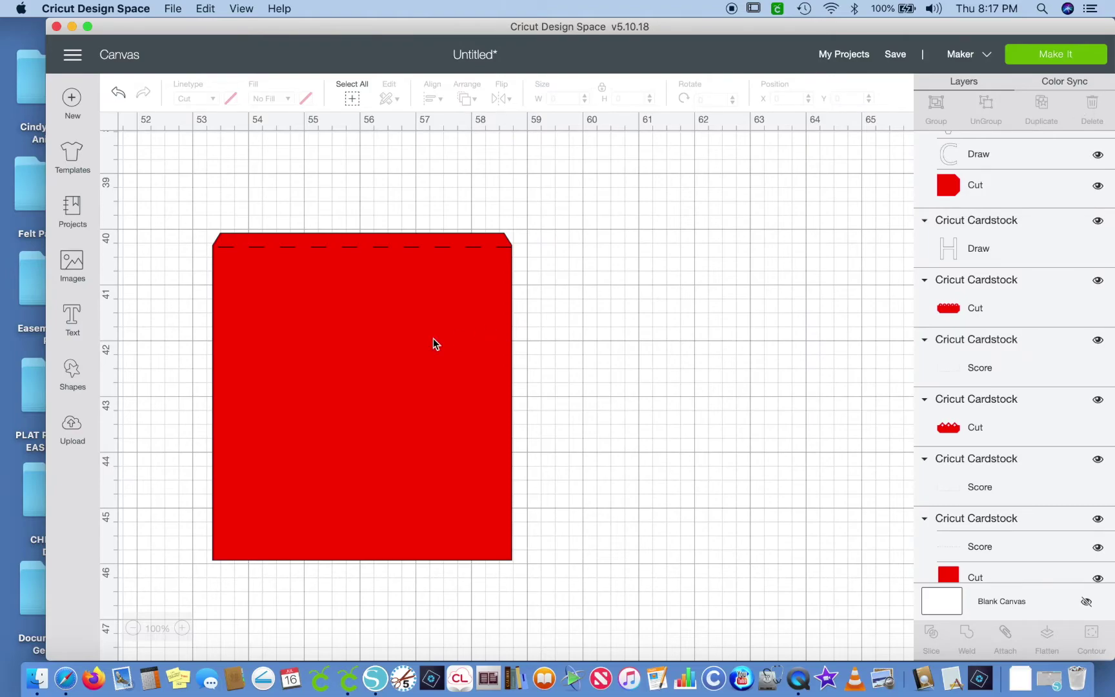
- Try sending the remaining grouped page to the back, and toggle its score layer off and on
left_click(392, 352)
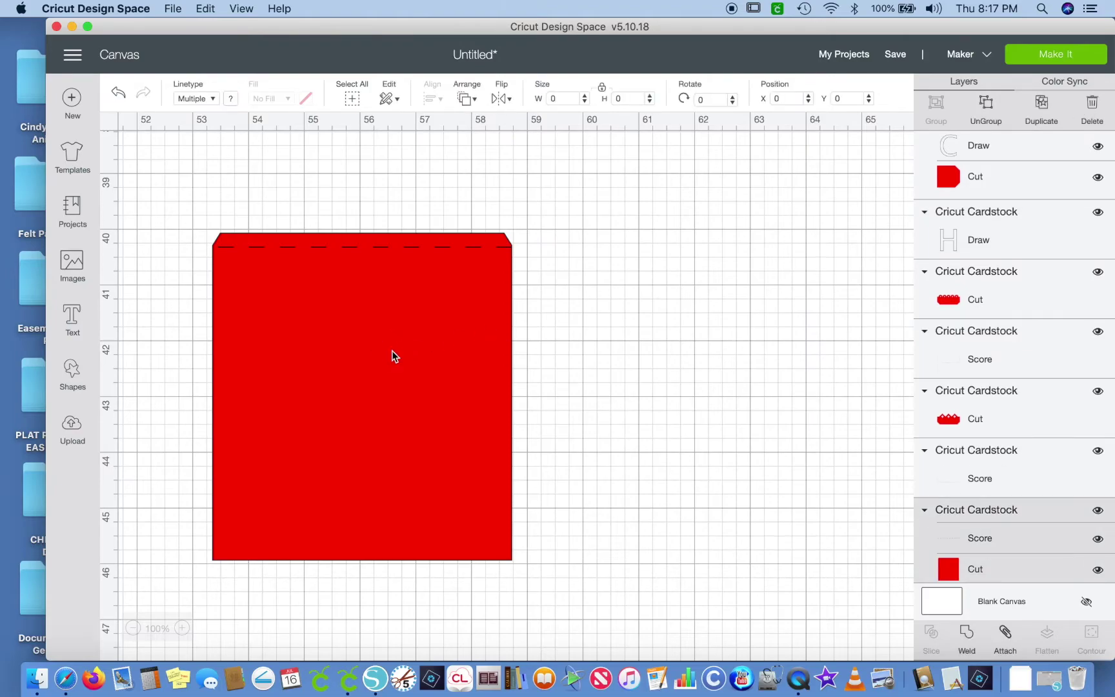
left_click(466, 99)
left_click(484, 127)
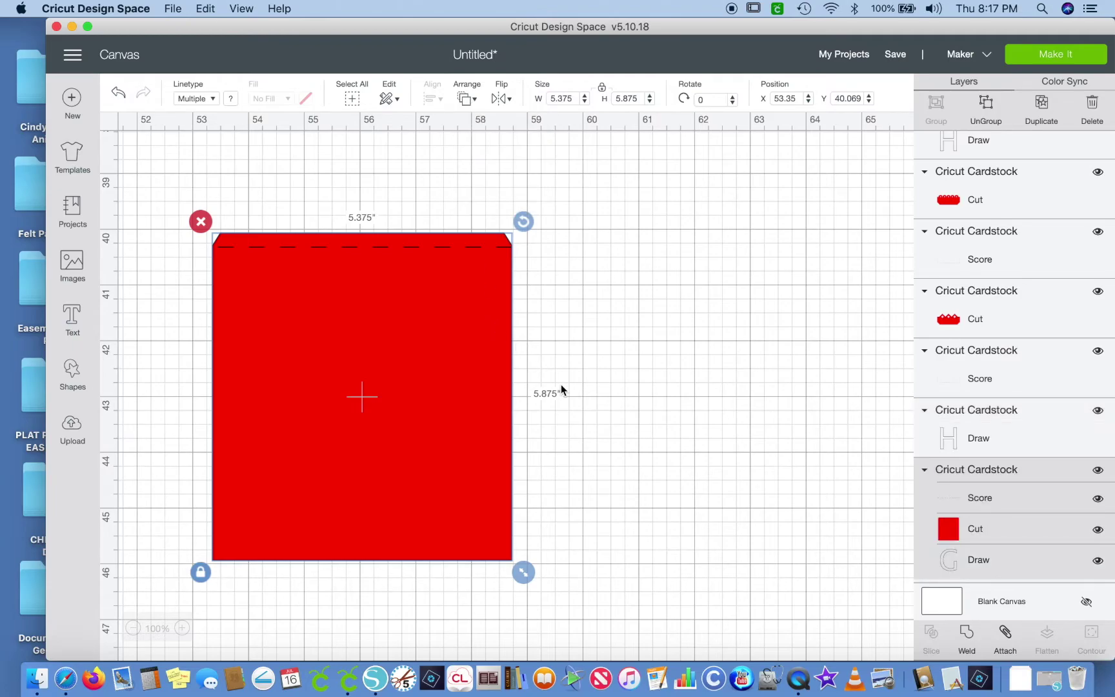
left_click(596, 414)
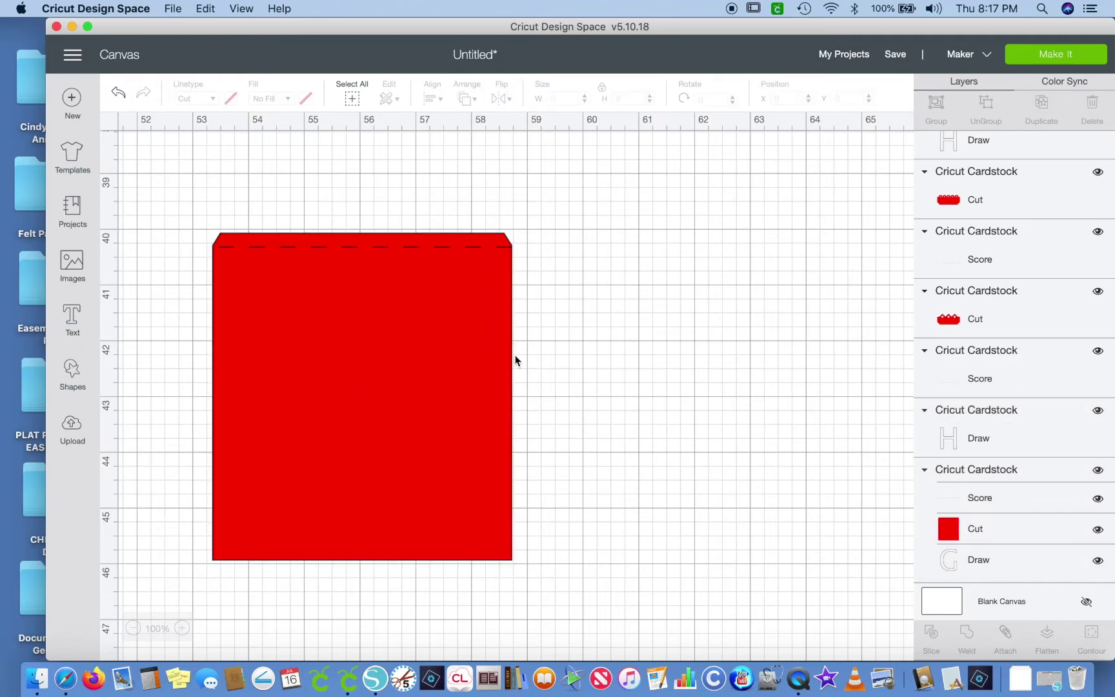
left_click(454, 312)
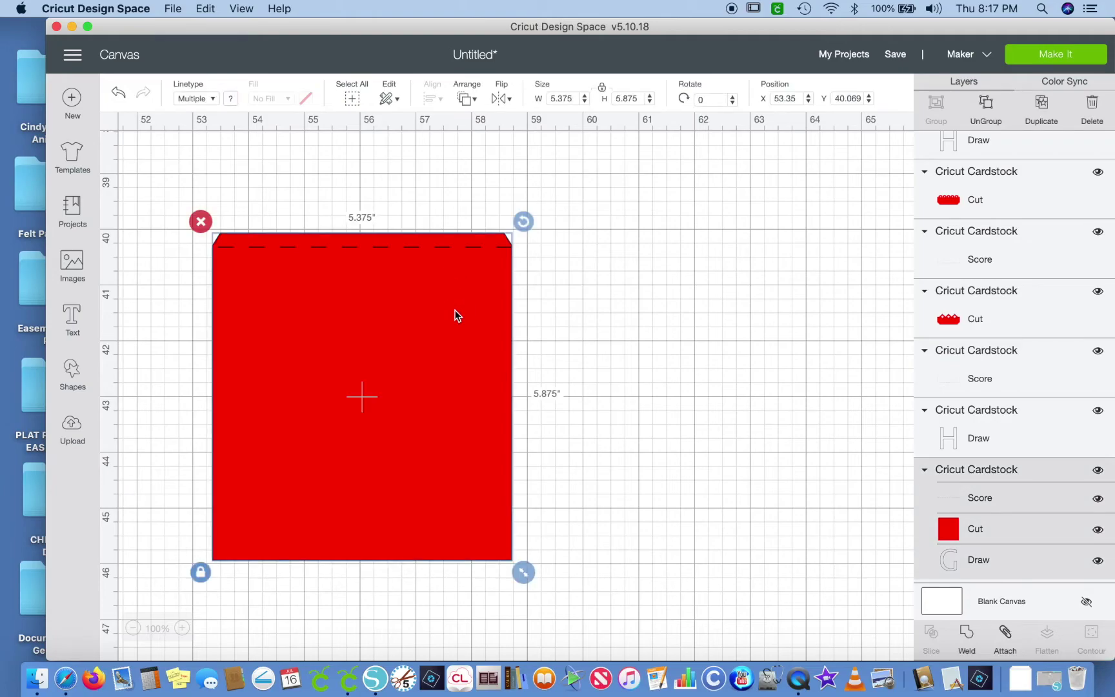
left_click(1098, 498)
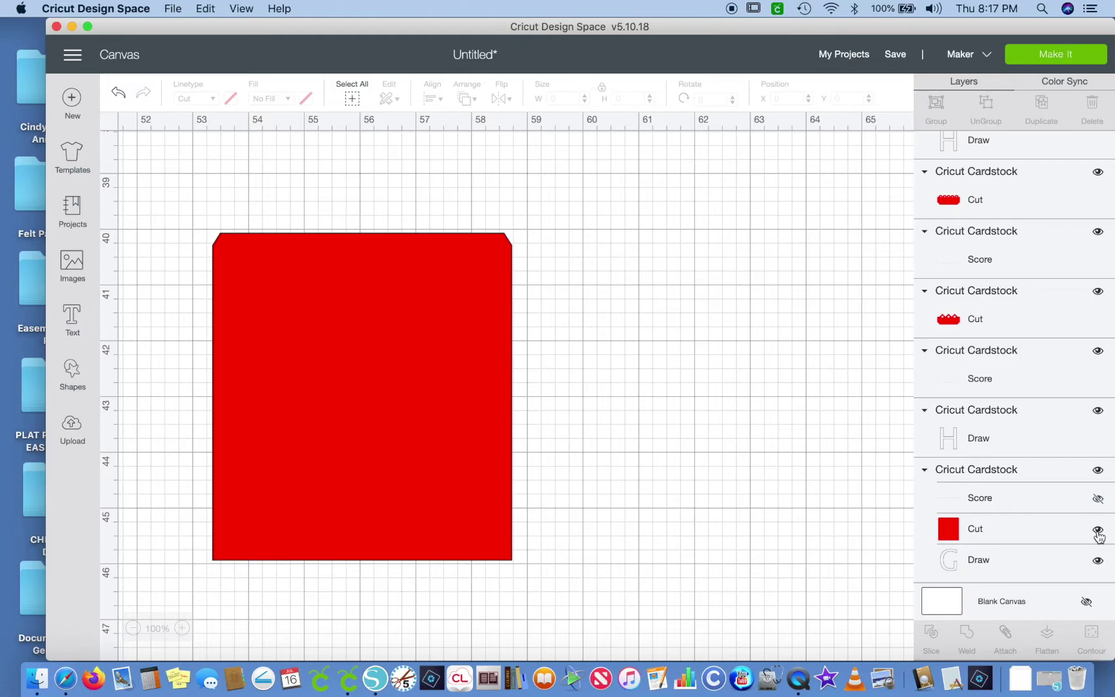
left_click(1097, 498)
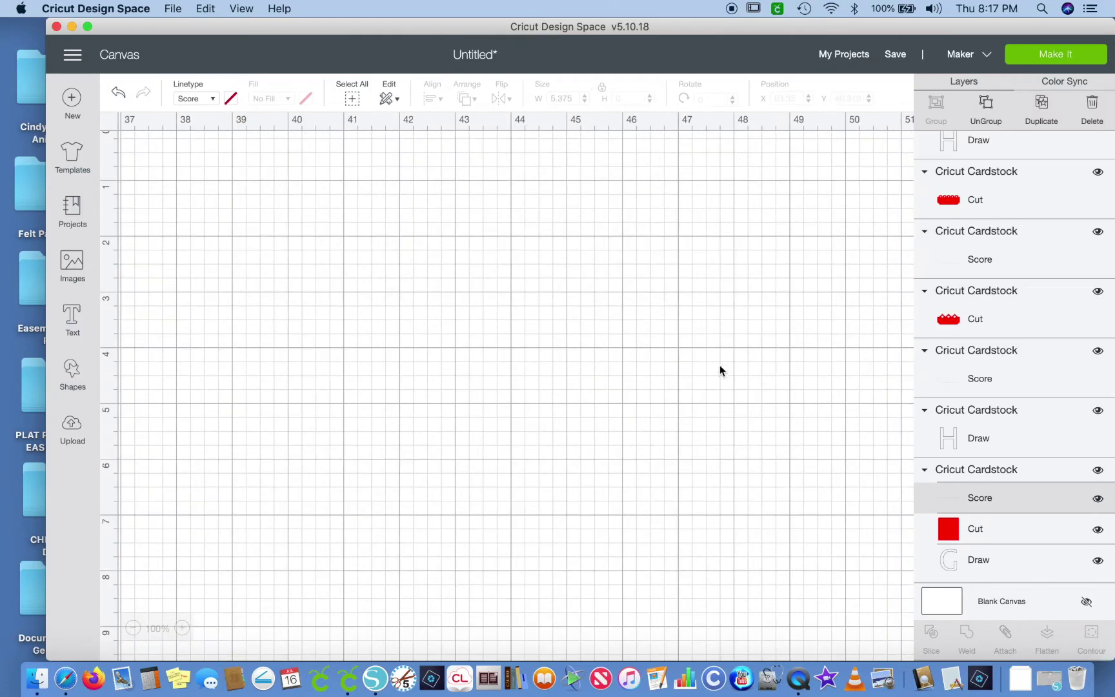
- Ungroup the remaining red page and send its cut piece to the back, behind the score line and letter G
scroll(655, 368, "down", 20)
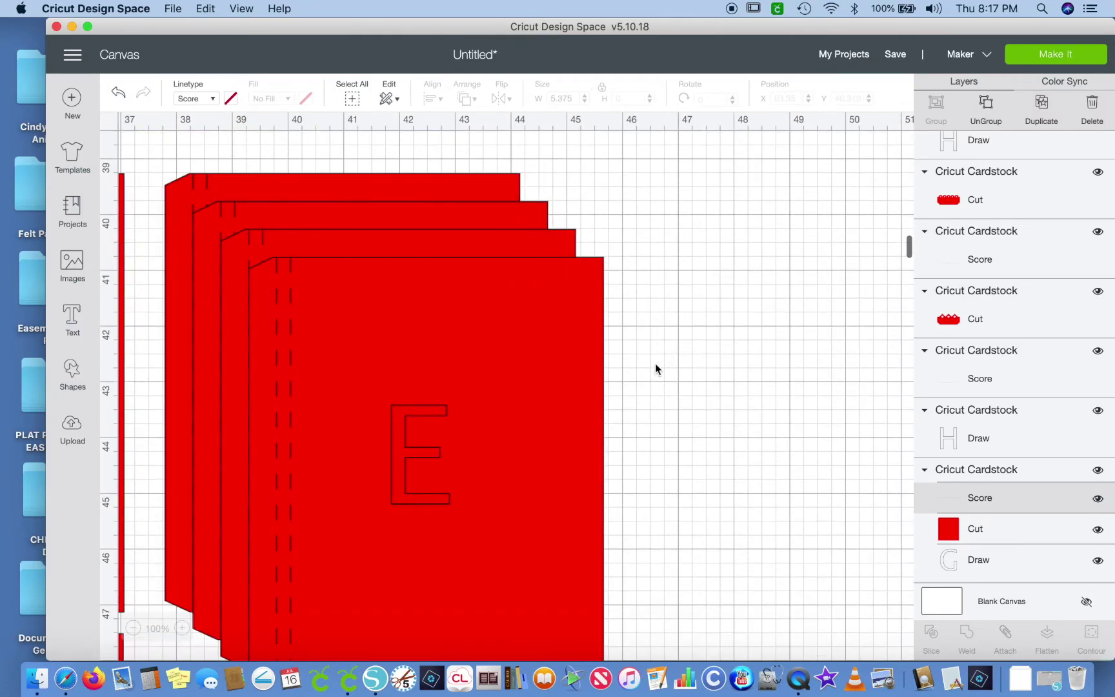
scroll(655, 363, "right", 15)
scroll(655, 363, "left", 2)
left_click(459, 340)
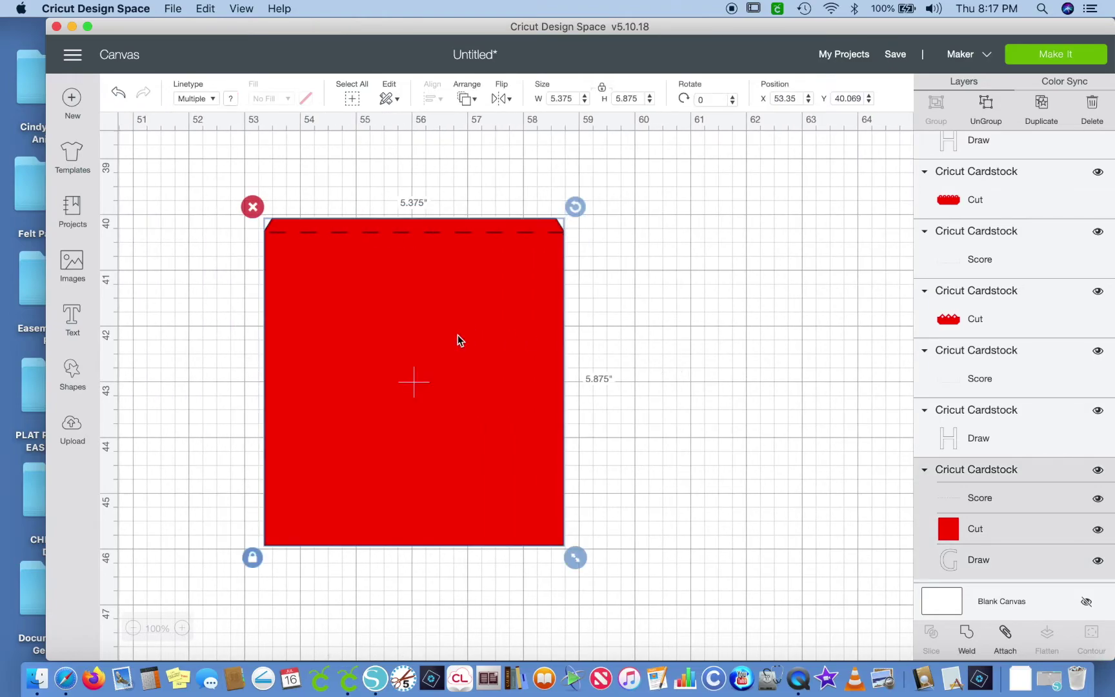
left_click(984, 109)
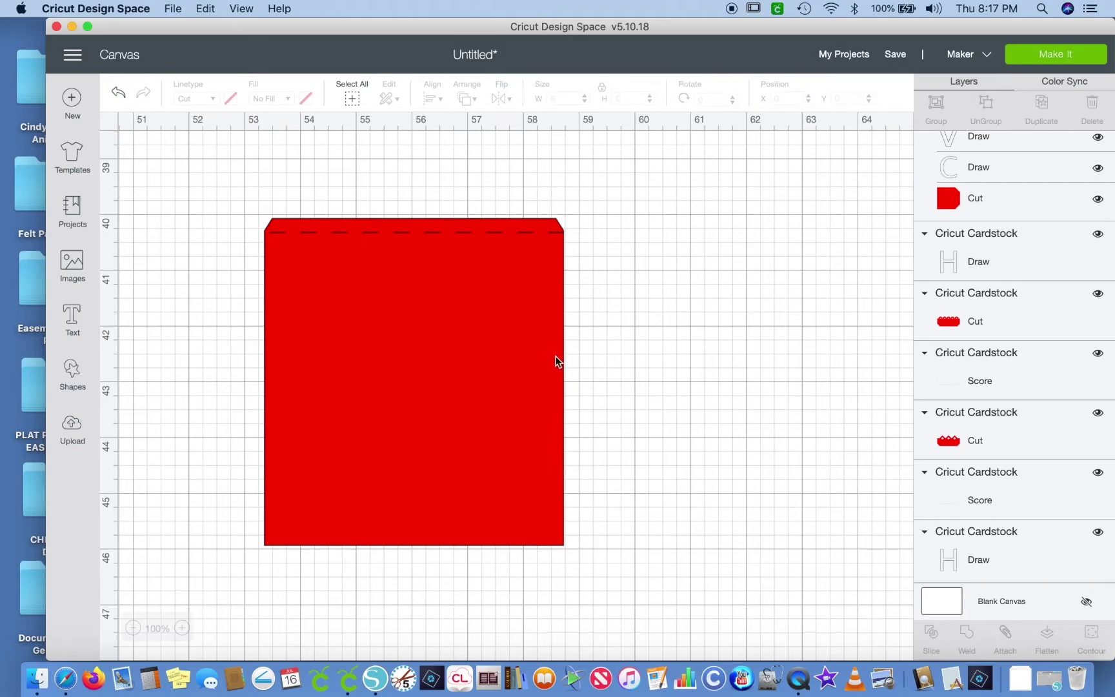
left_click(507, 357)
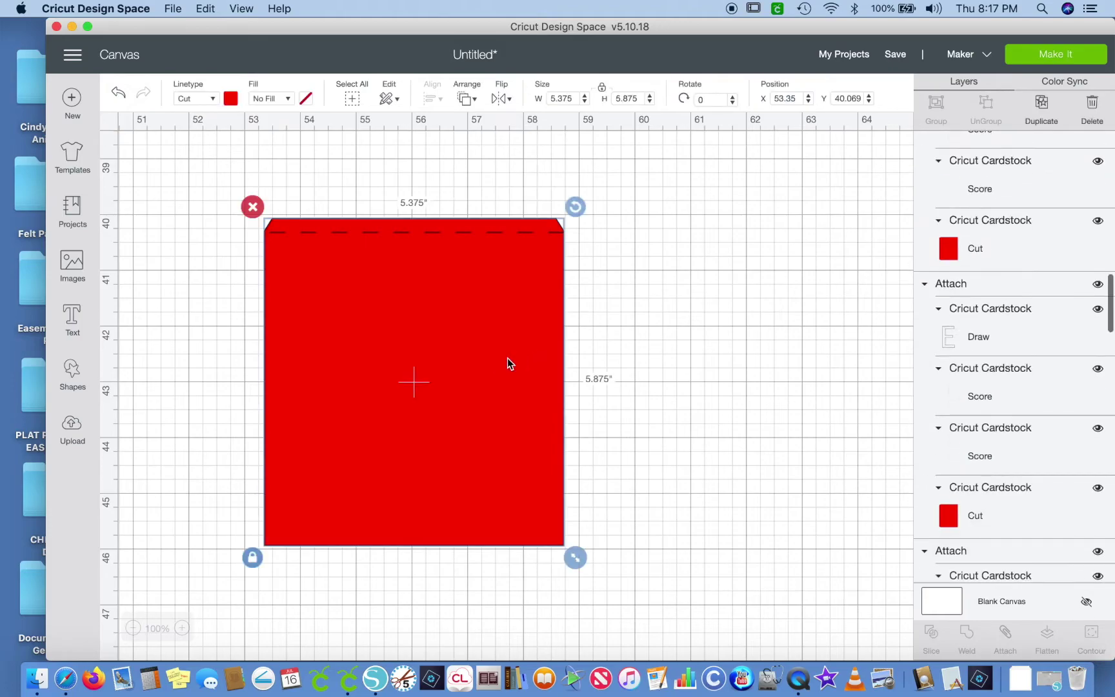
left_click(464, 99)
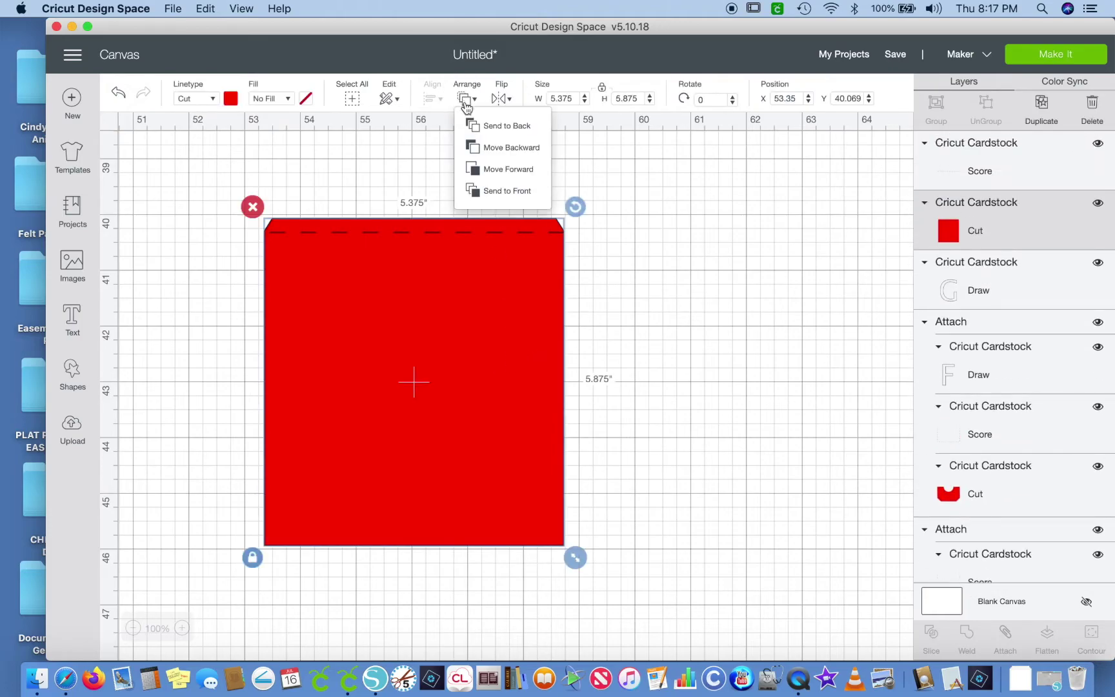
left_click(503, 125)
left_click(640, 319)
- Attach the page's score line, letter G and cut piece, and duplicate the attached page
left_click_drag(208, 198, 676, 584)
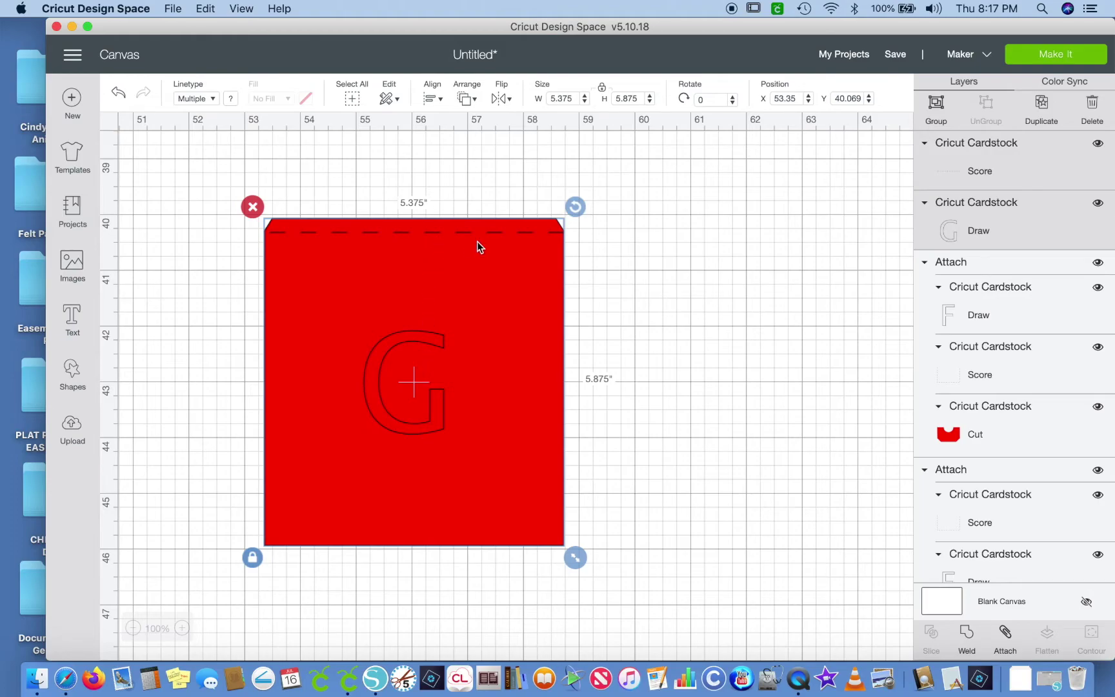
scroll(854, 342, "up", 3)
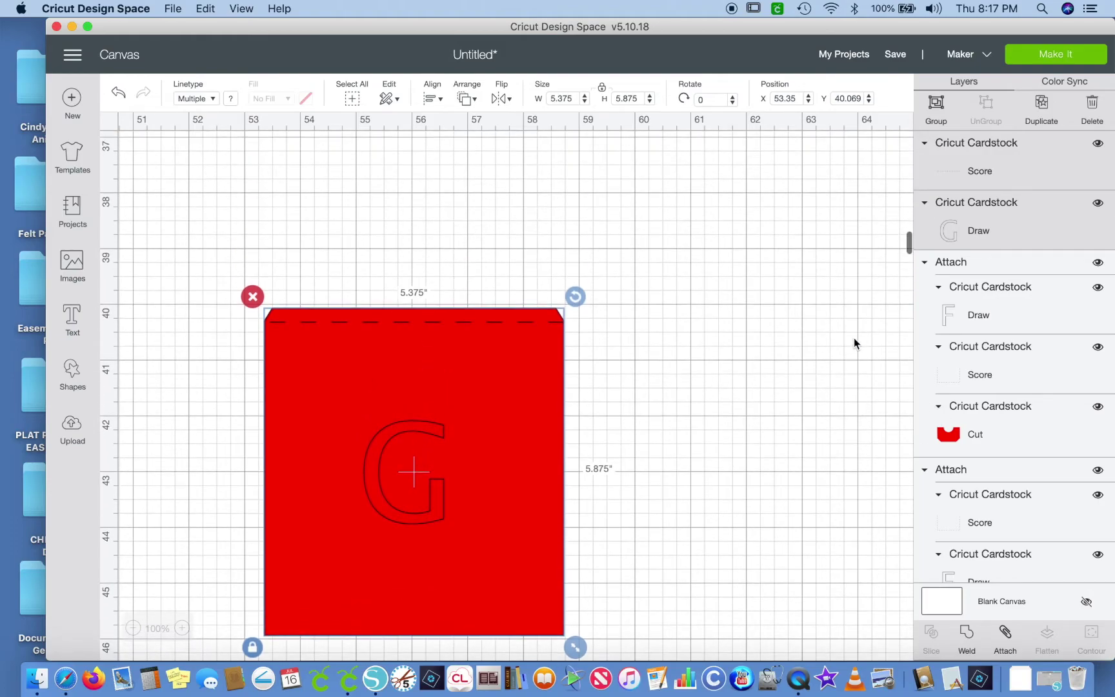
left_click(1004, 633)
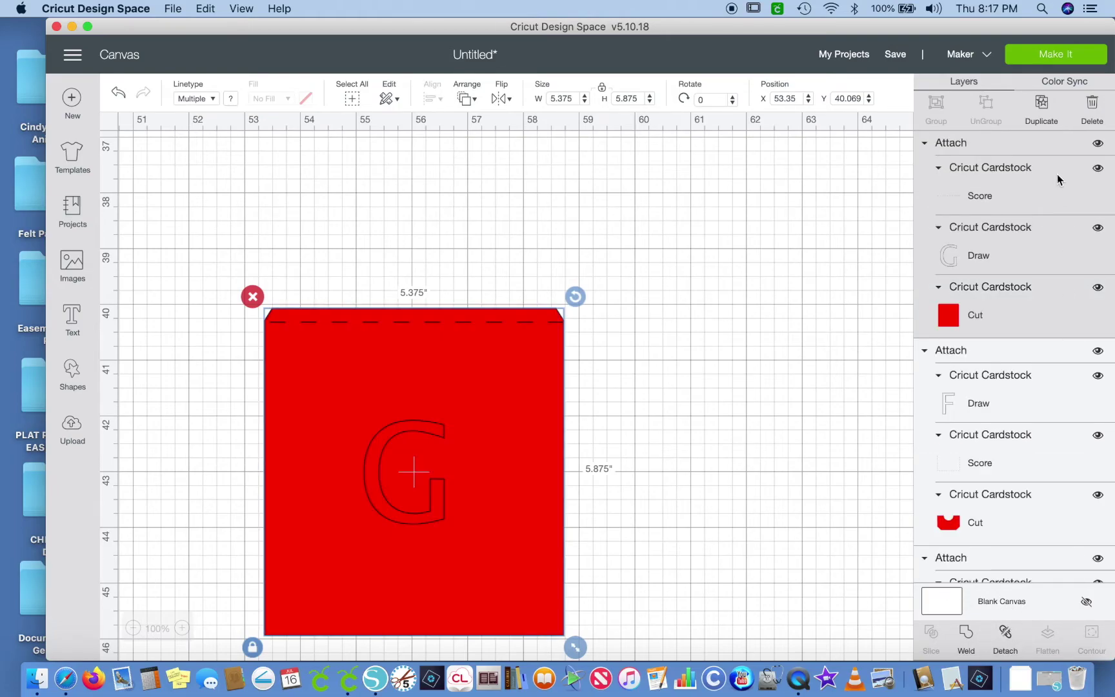
left_click(1041, 105)
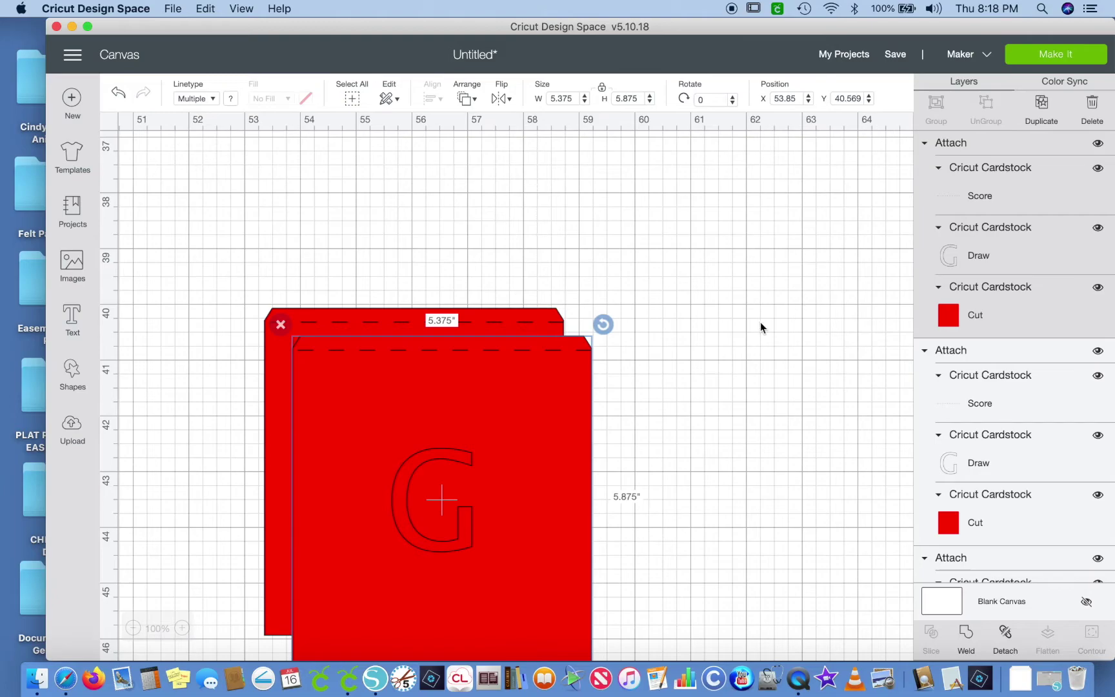
- Send the cut piece of the pocket with three diamond-holed peaks to the back and attach it to its score lines and letter H
scroll(696, 373, "down", 2)
scroll(696, 372, "down", 10)
scroll(696, 373, "right", 5)
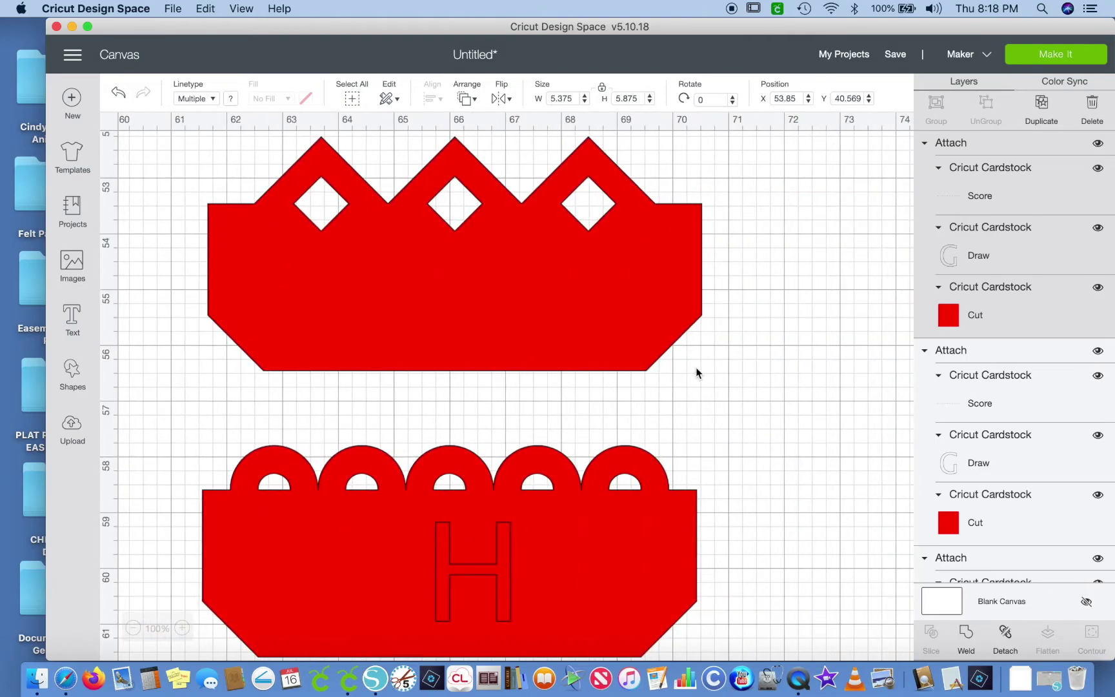
scroll(696, 372, "down", 3)
scroll(697, 372, "up", 3)
scroll(696, 372, "left", 3)
scroll(696, 372, "up", 2)
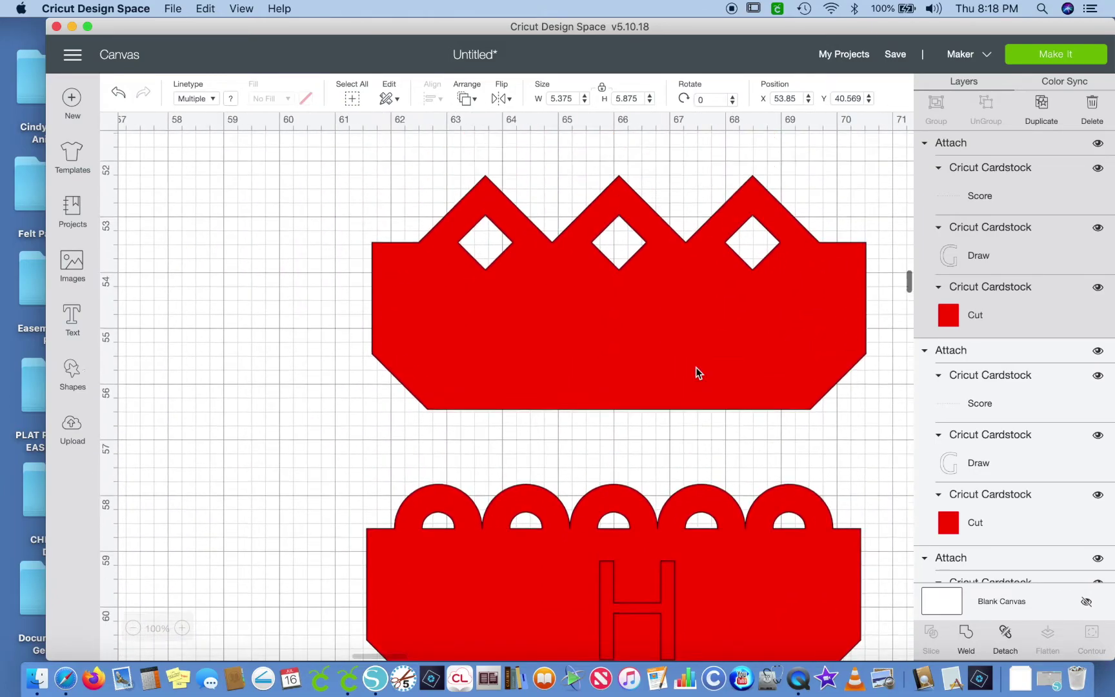
left_click(621, 354)
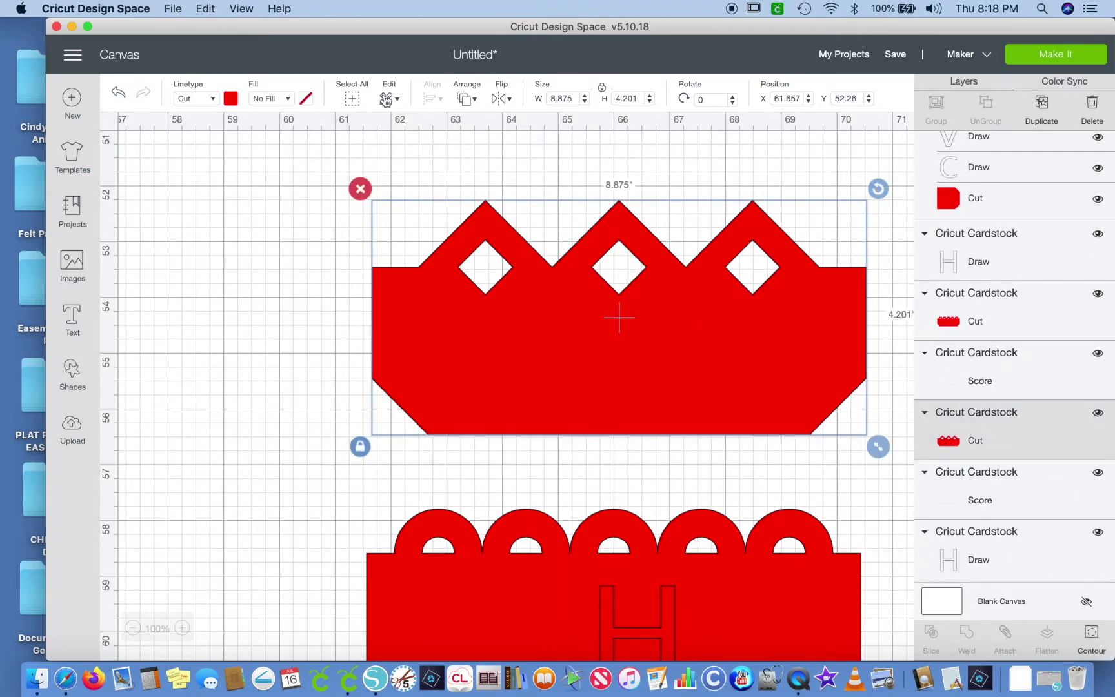
left_click(462, 100)
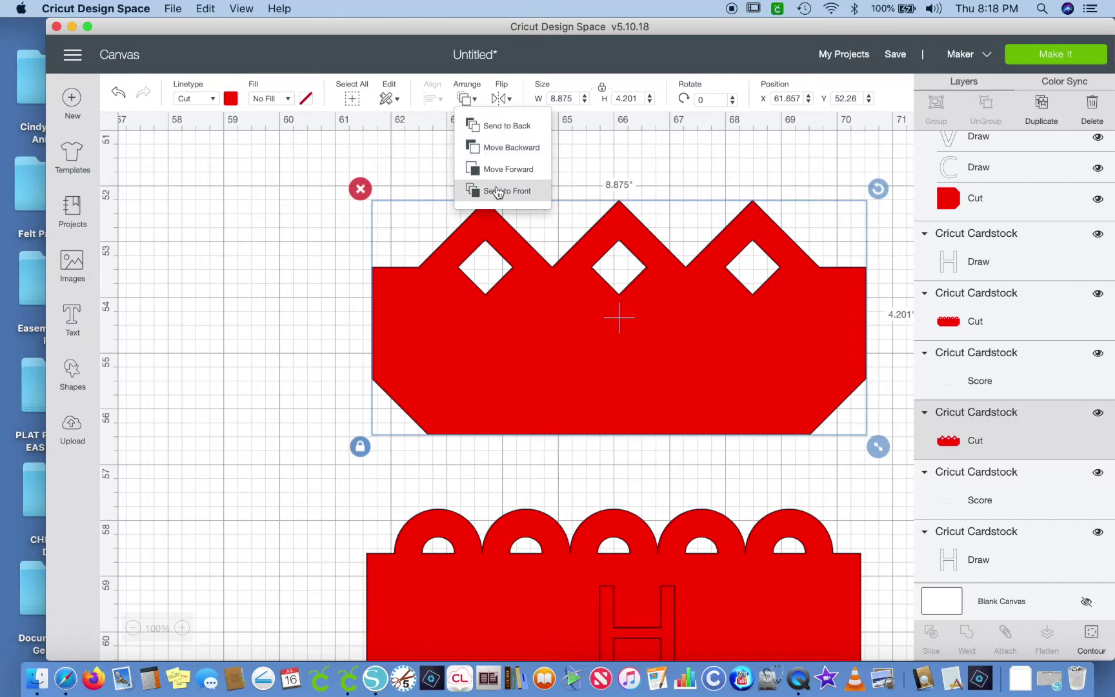
left_click(496, 126)
left_click_drag(298, 158, 901, 480)
left_click(1001, 640)
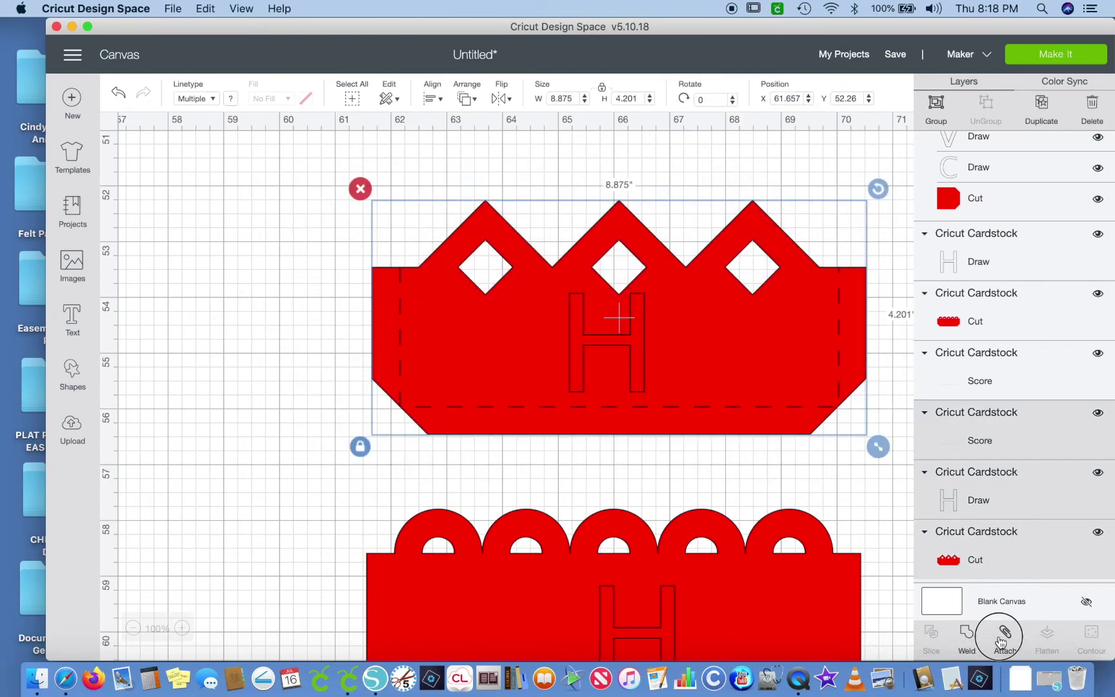
- Send the scalloped pocket's cut piece to the back and attach it to its score lines and letter H
scroll(311, 460, "down", 5)
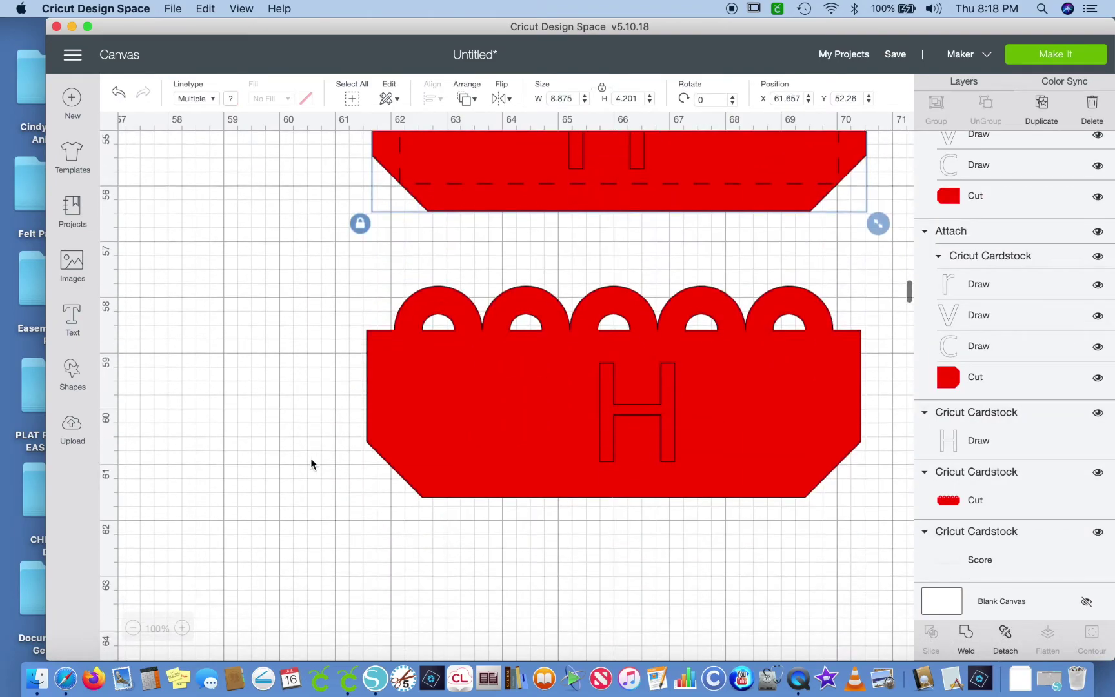
scroll(336, 358, "up", 2)
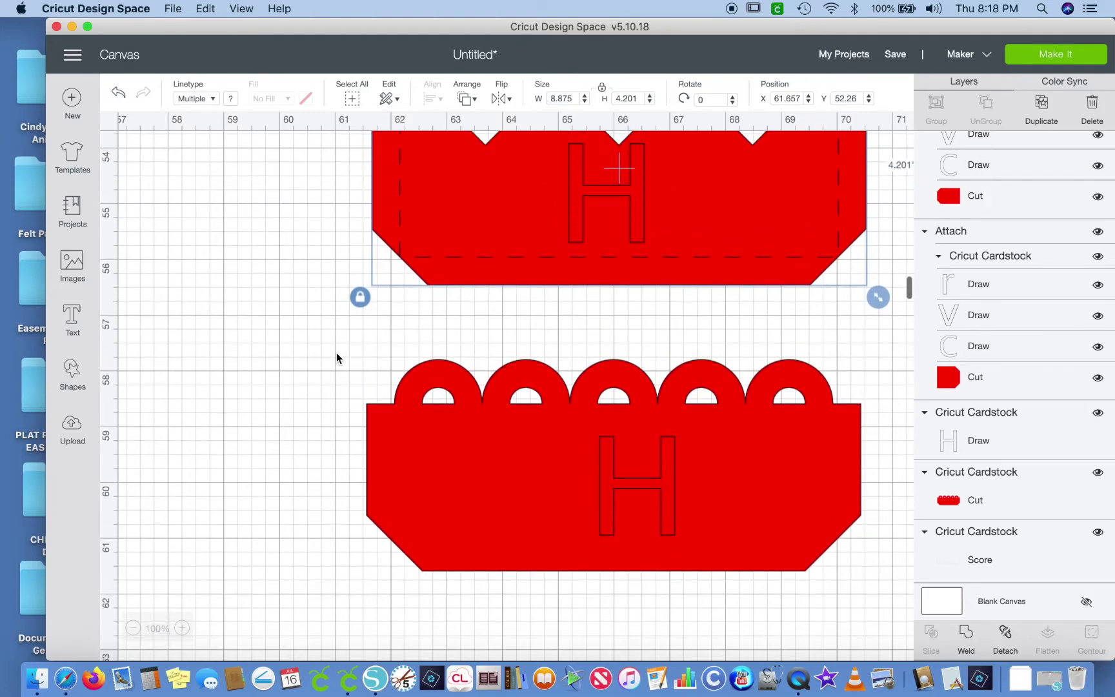
left_click_drag(314, 326, 881, 620)
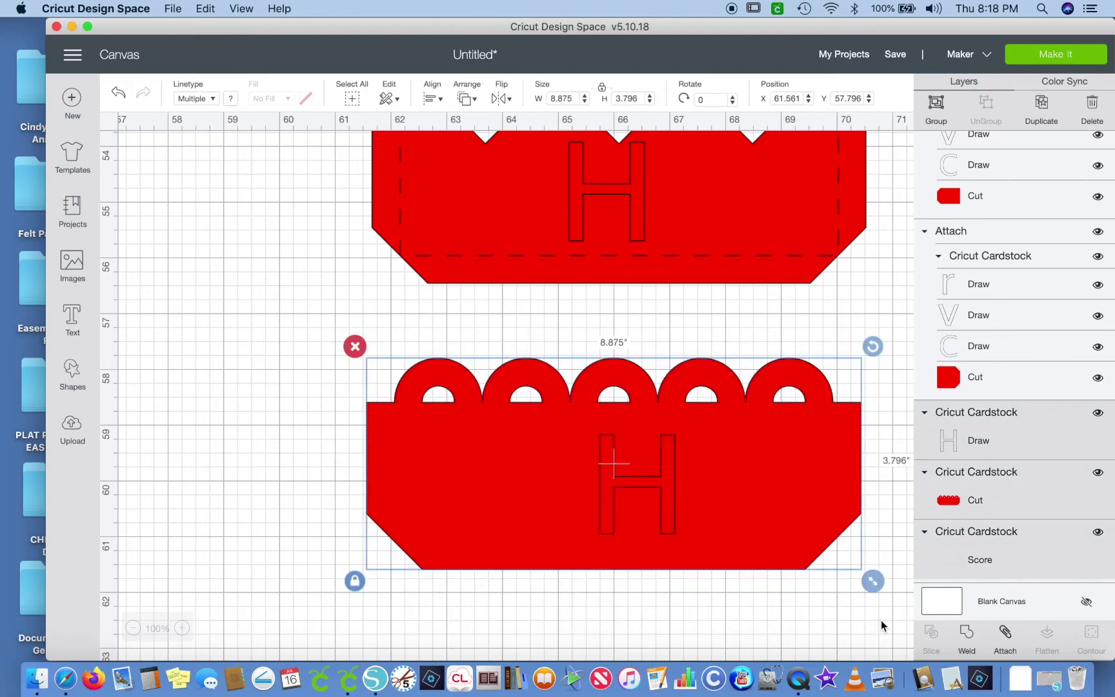
left_click(227, 422)
left_click(430, 478)
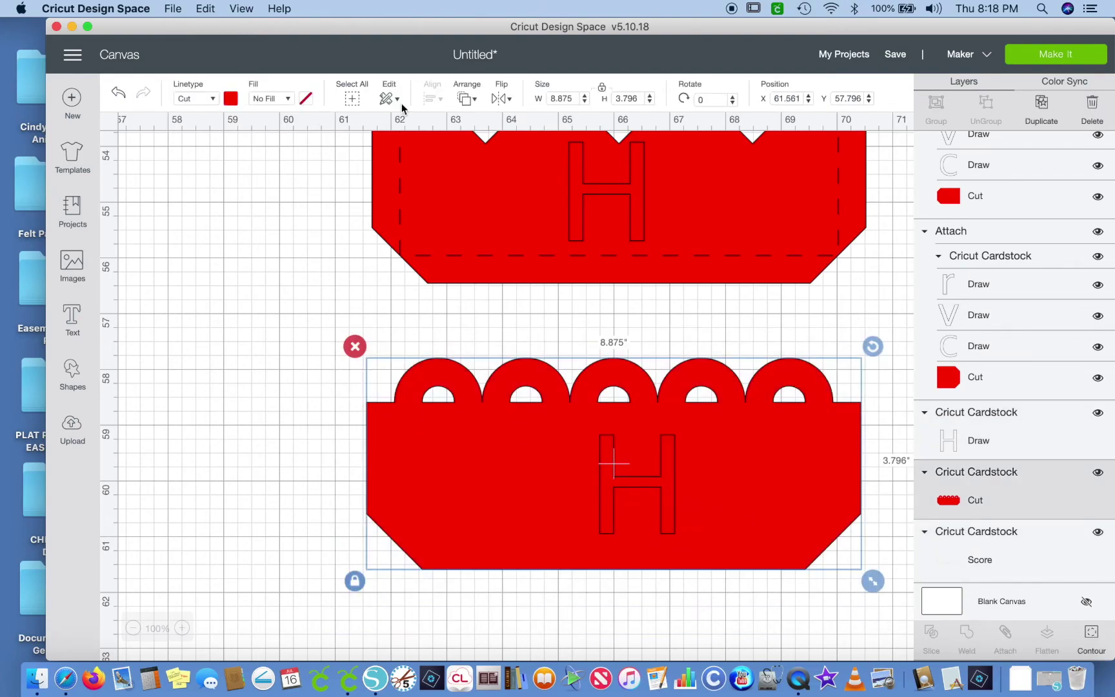
left_click(463, 98)
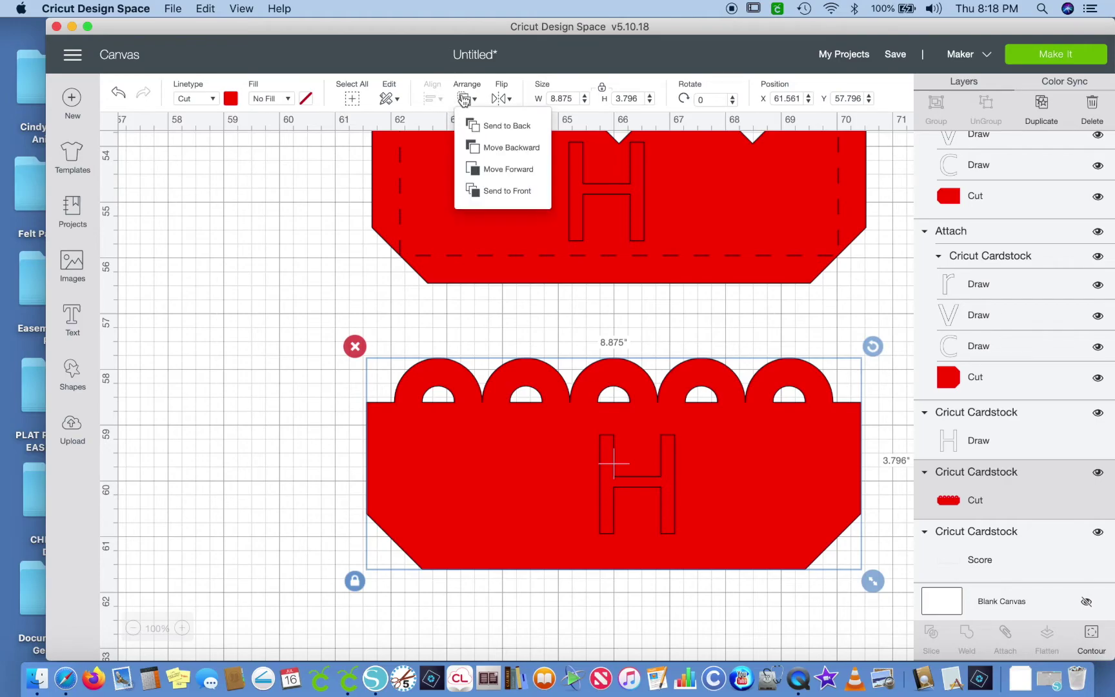
left_click(487, 125)
left_click(287, 324)
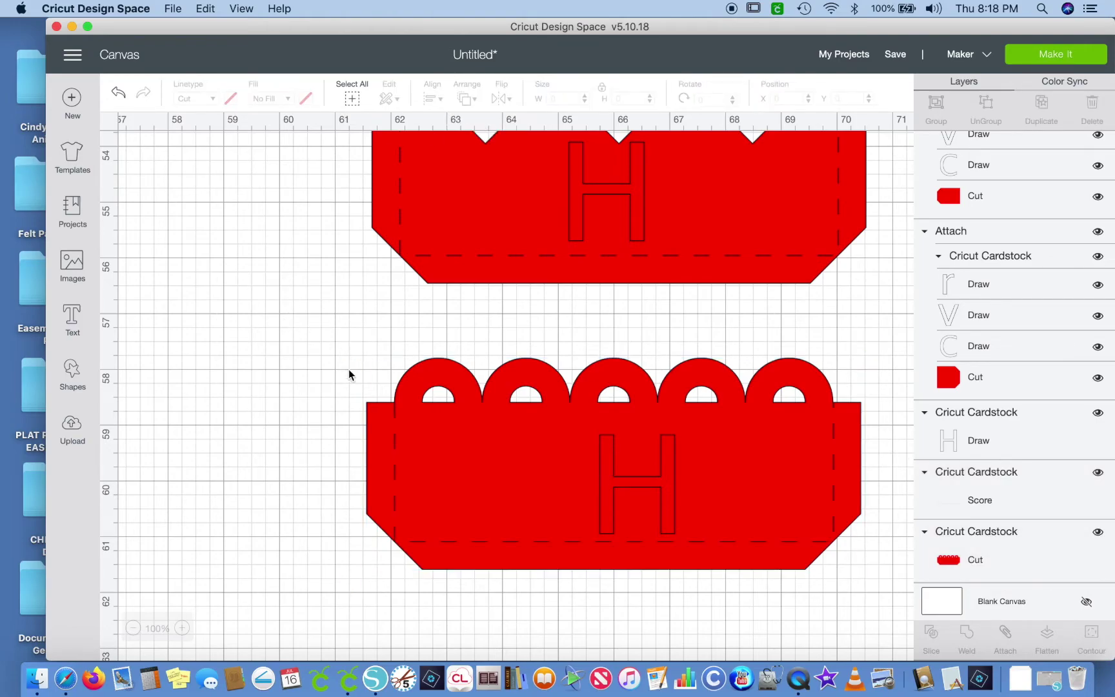
left_click_drag(275, 349, 905, 648)
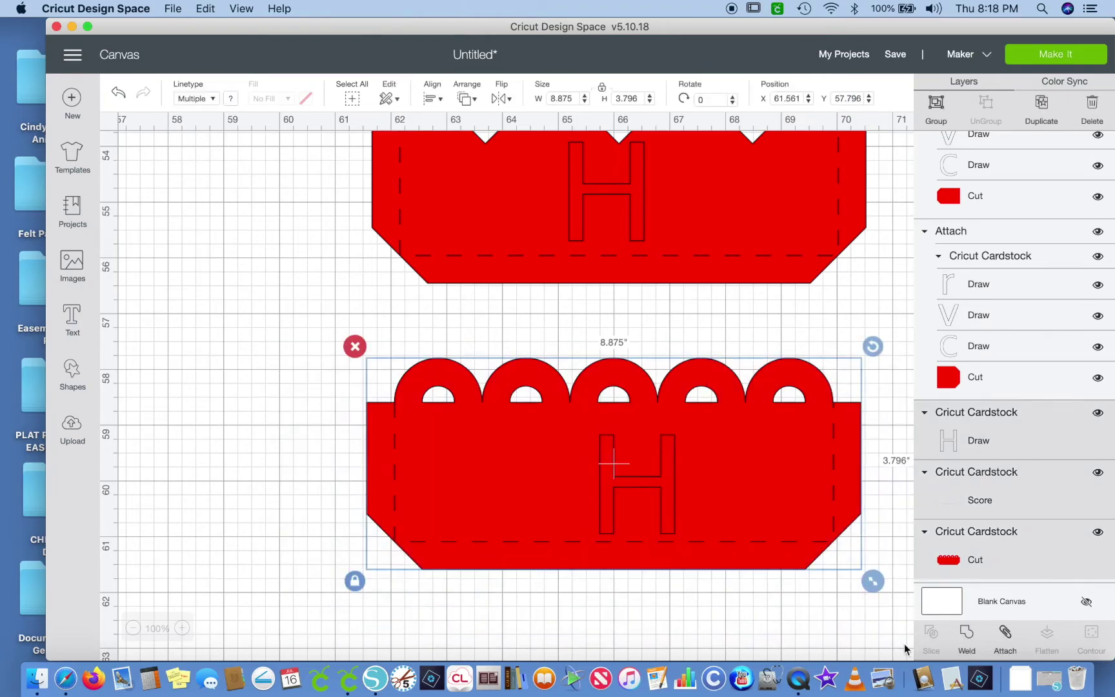
left_click(1004, 634)
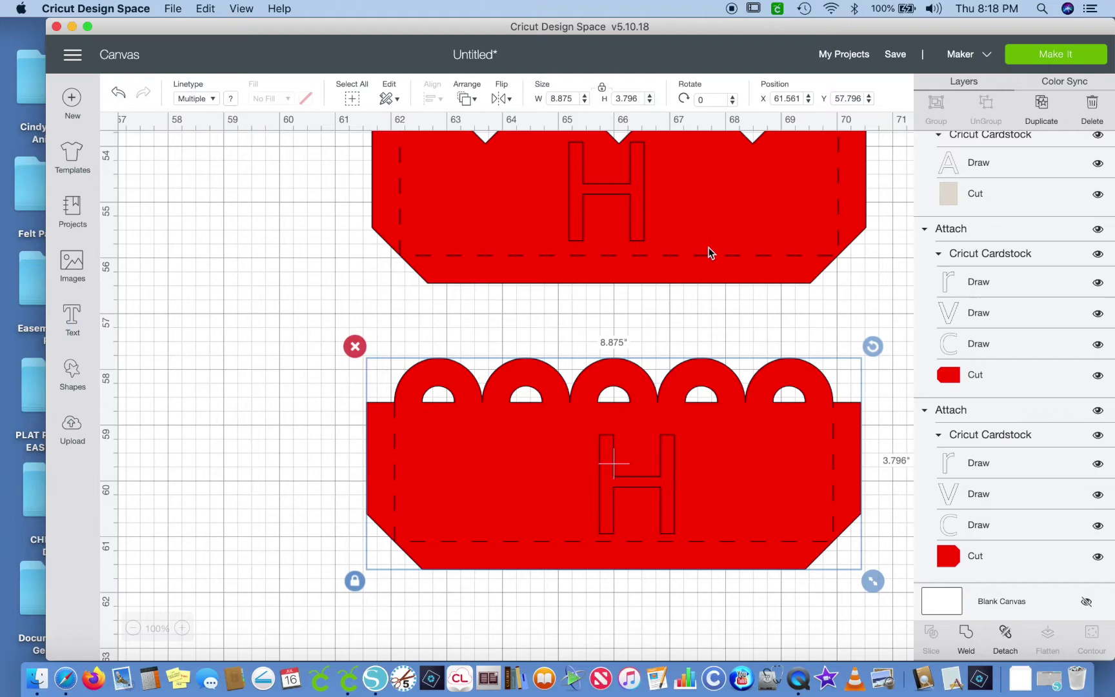
- Send the project to mat preparation and review the layouts of mats 1 to 4
left_click(1070, 60)
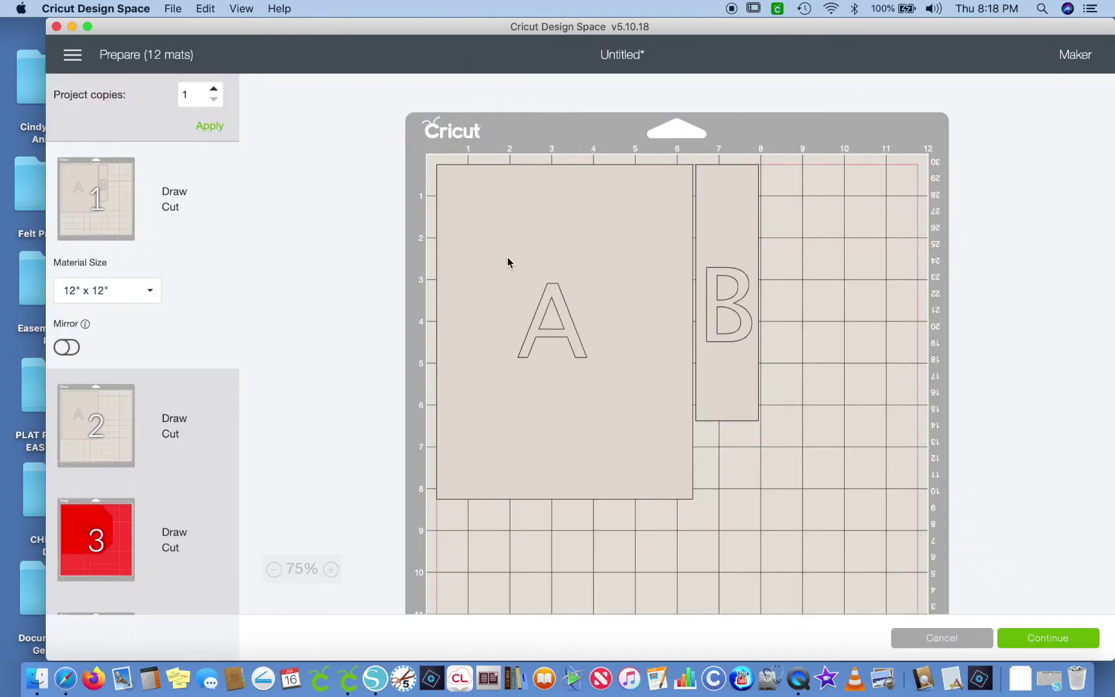
left_click(92, 414)
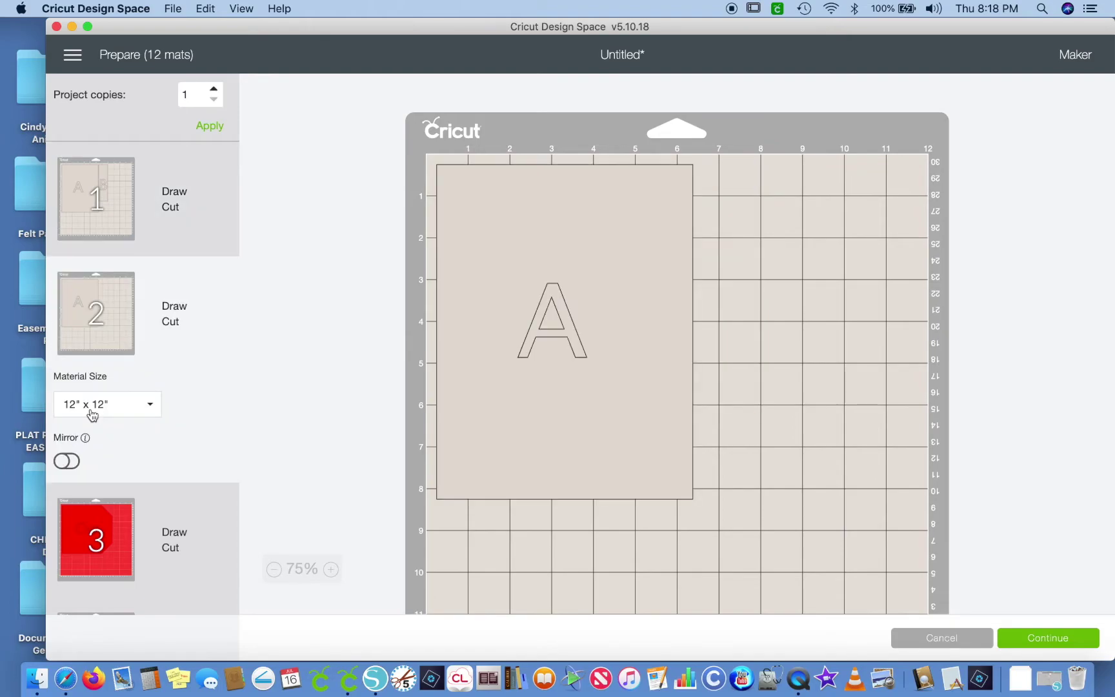
scroll(93, 414, "down", 5)
left_click(107, 384)
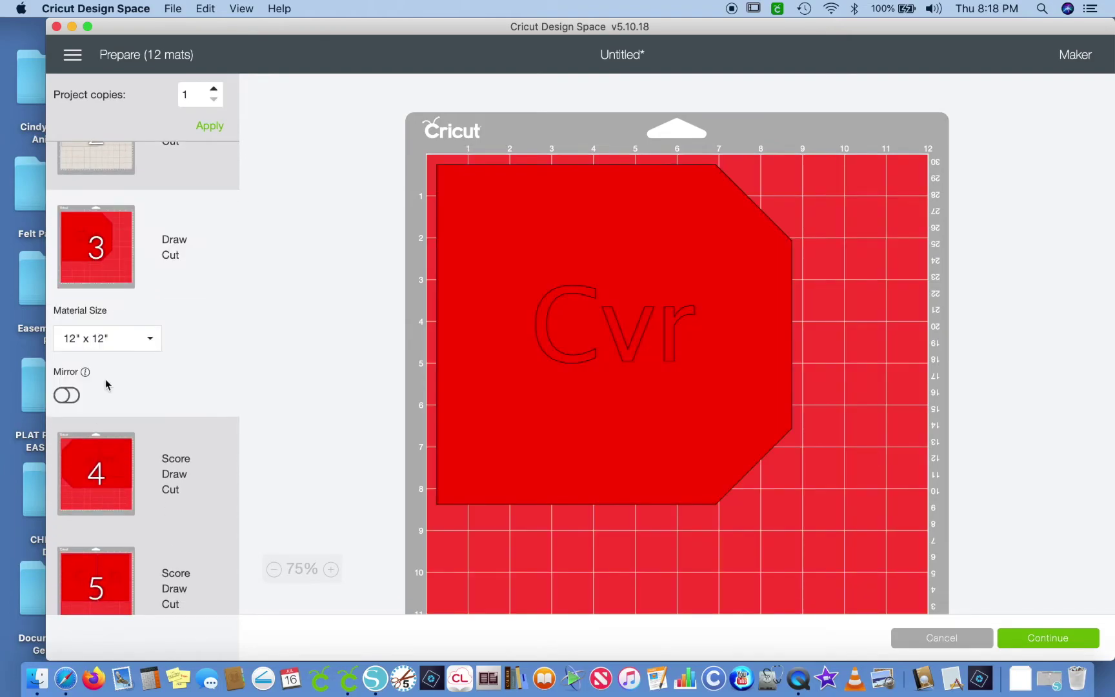
scroll(107, 385, "down", 4)
left_click(107, 384)
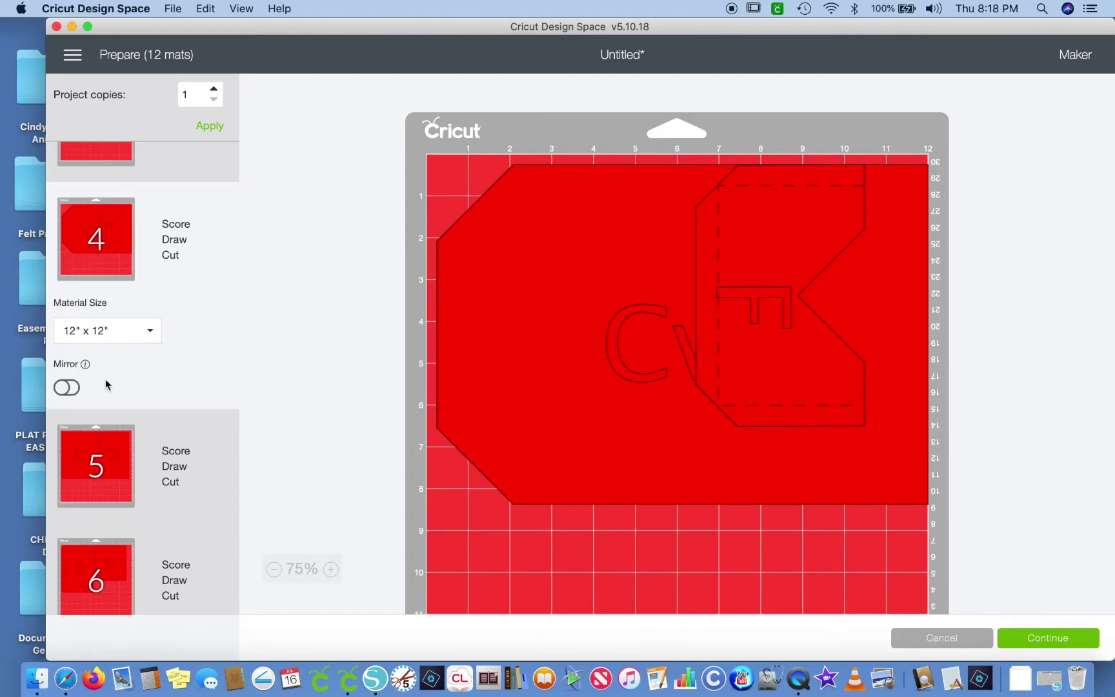
scroll(105, 380, "down", 2)
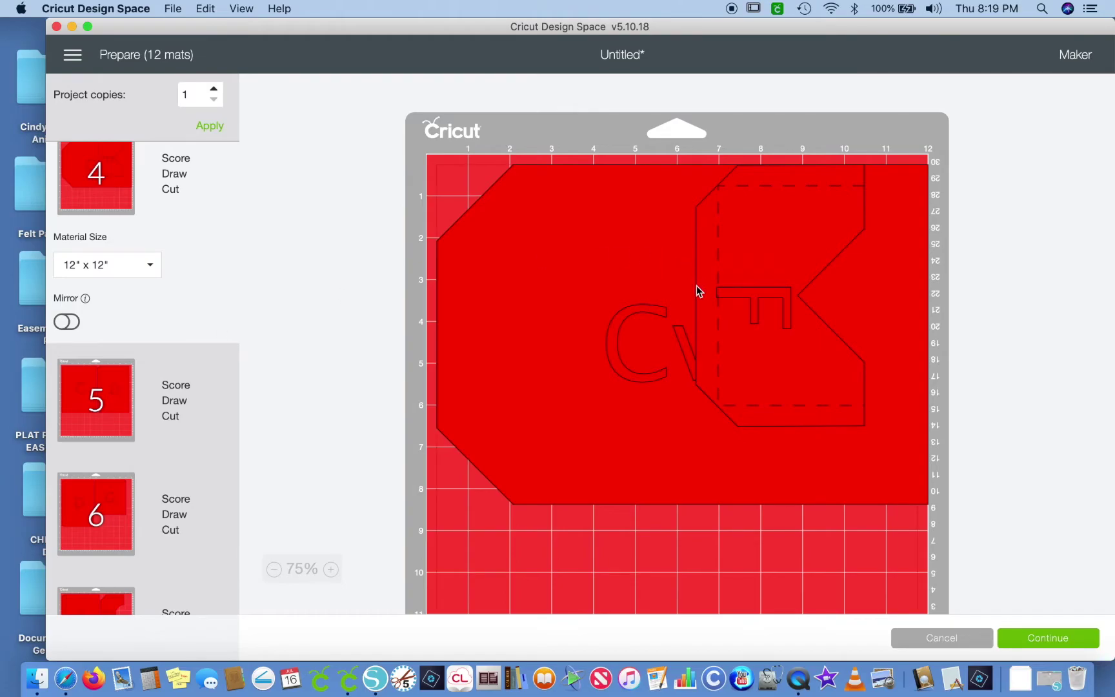
- Move the V-notched pocket F down on mat 4, away from the cover's lettering, and rotate it upright
left_click(722, 290)
left_click_drag(723, 290, 687, 434)
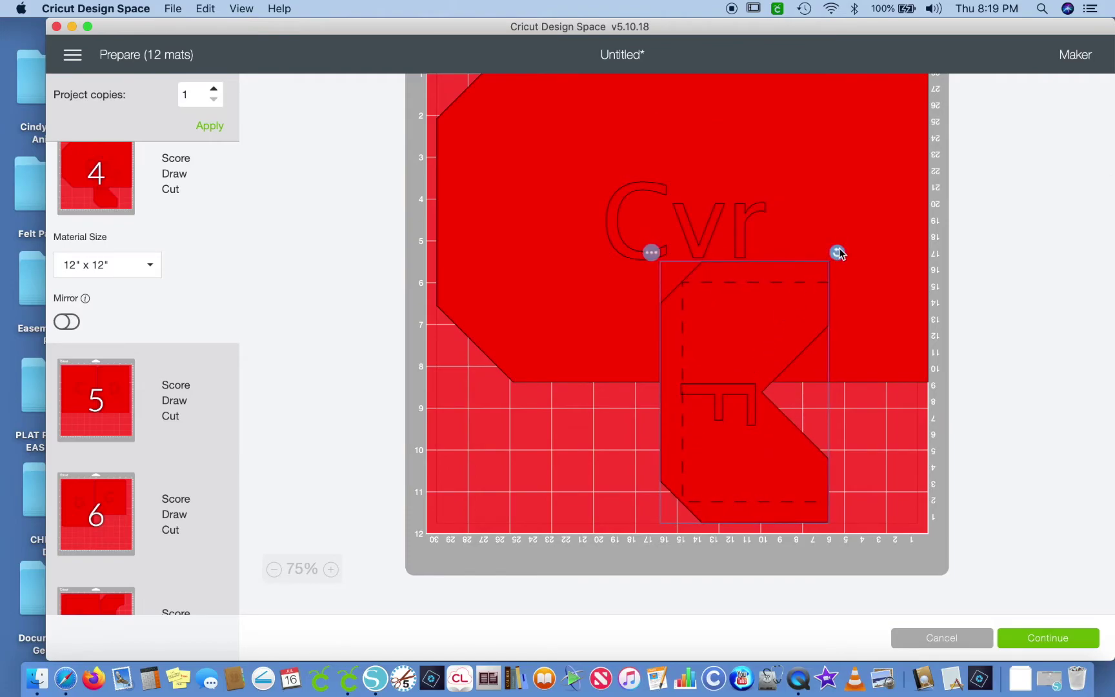
left_click_drag(837, 254, 600, 448)
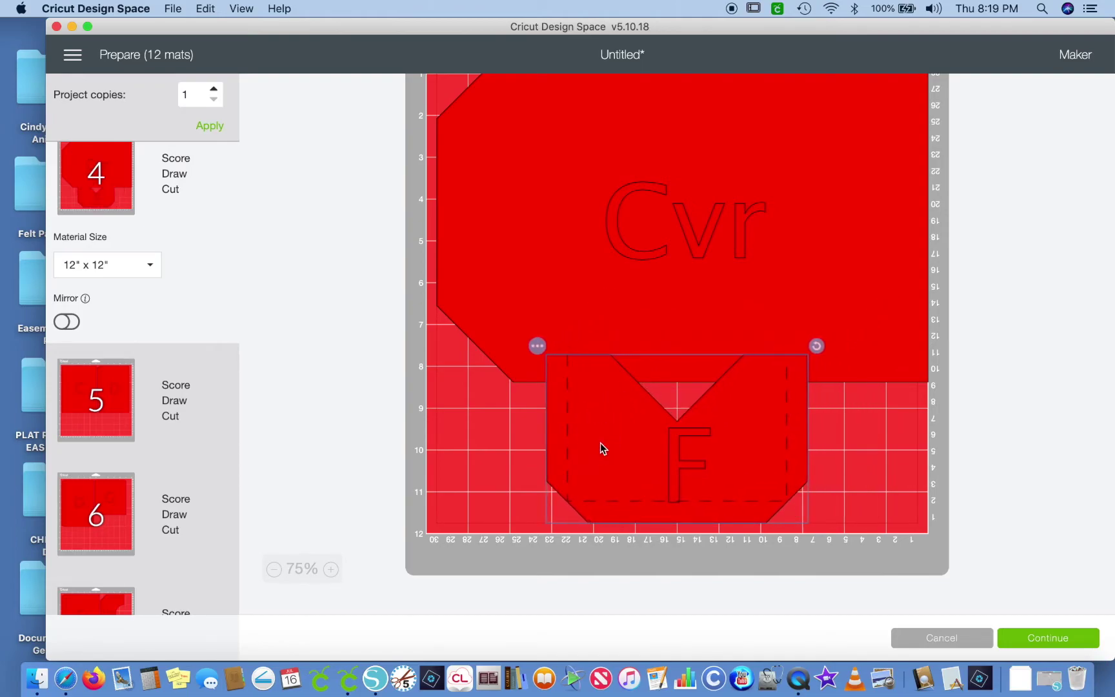
scroll(594, 366, "up", 5)
scroll(594, 366, "down", 5)
- Move pocket F from mat 4 to mat 6, which holds pieces D and G
left_click(537, 347)
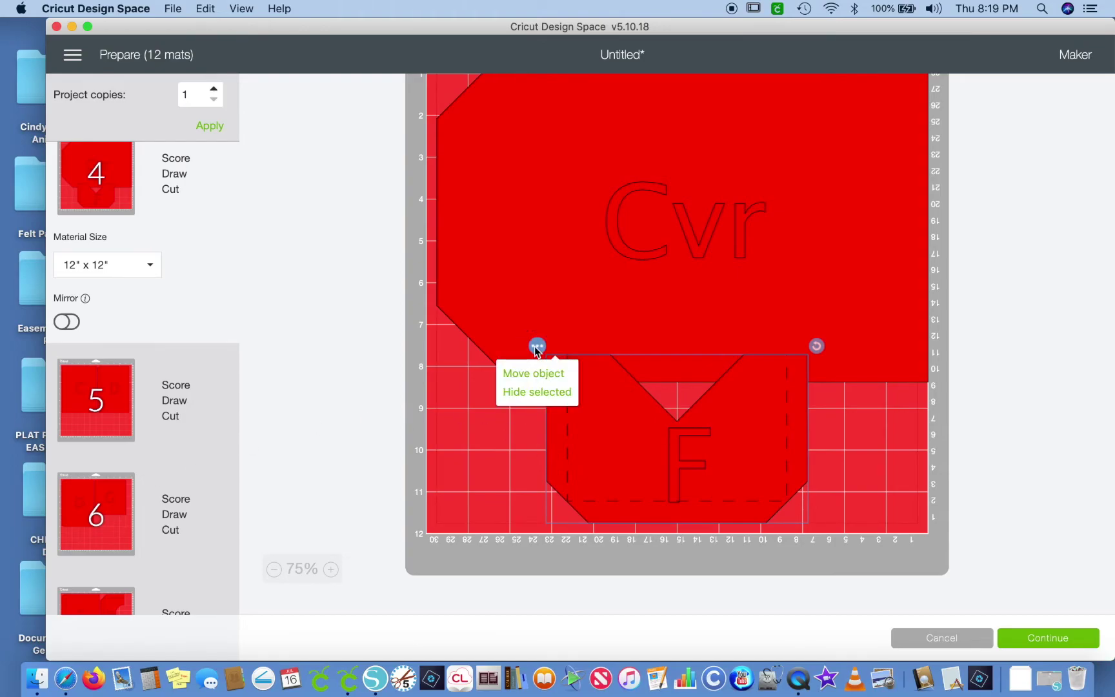
left_click(532, 373)
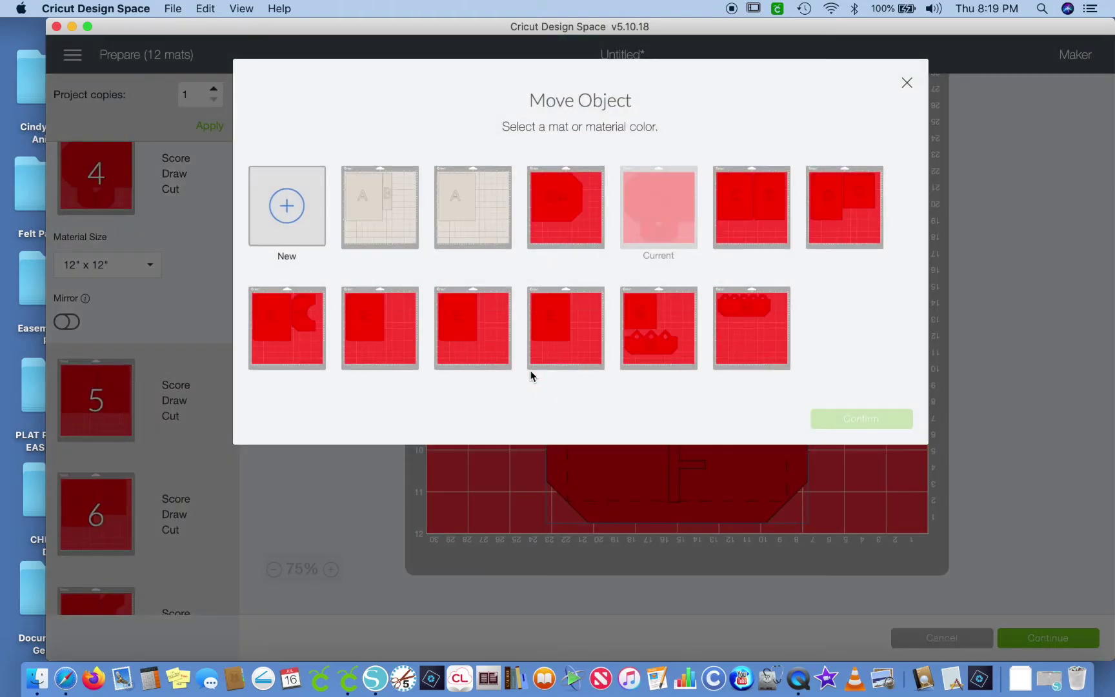
left_click(847, 222)
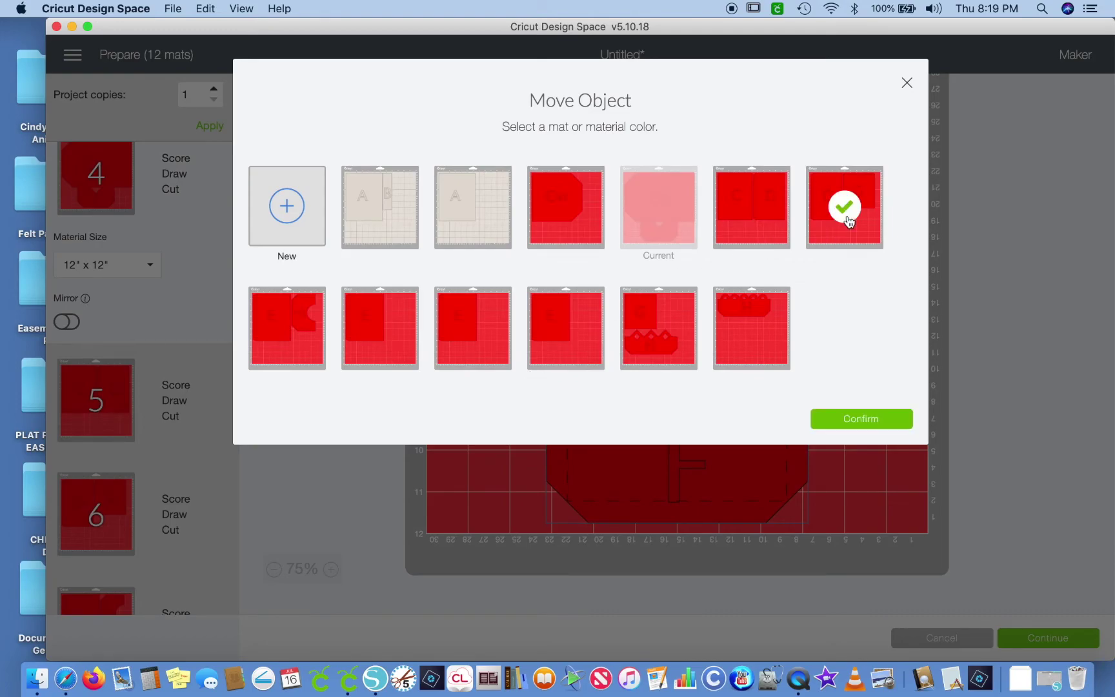
left_click(847, 419)
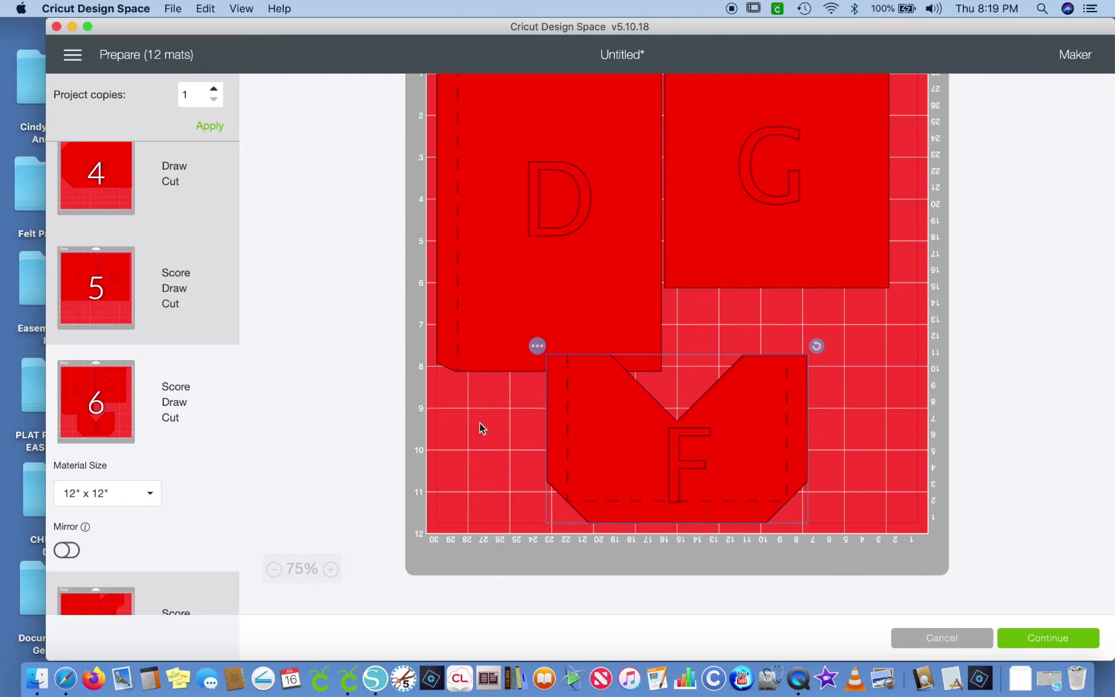
- Try to fit pocket F into the free space below piece G on mat 6 by shifting and tilting it
left_click_drag(617, 452, 745, 461)
left_click(578, 331)
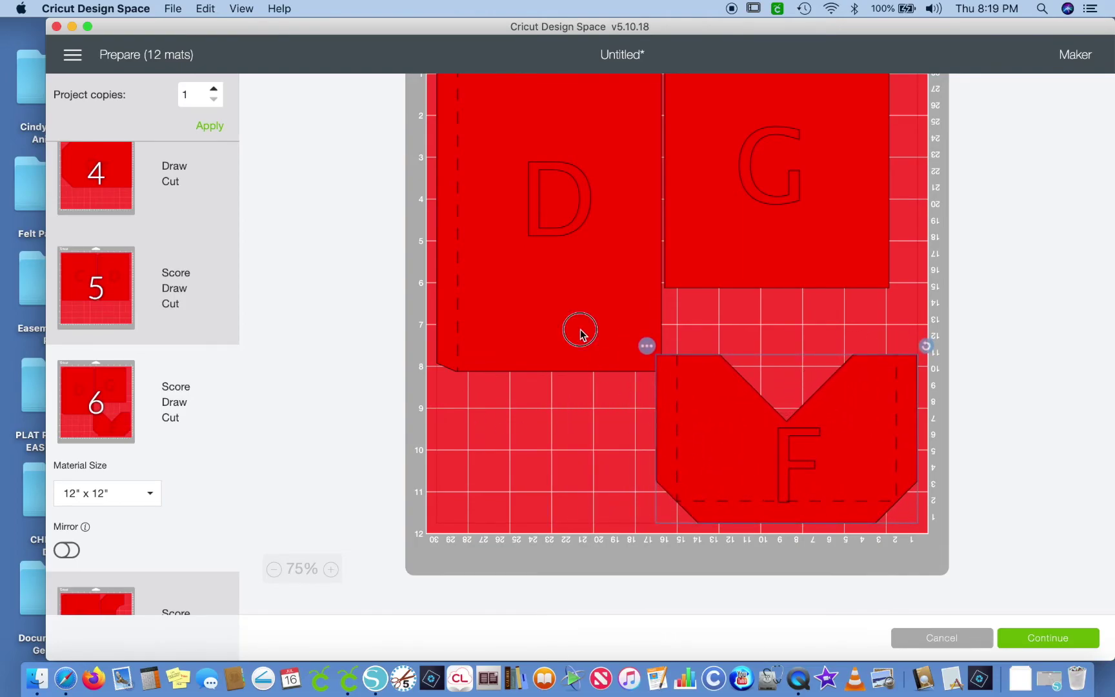
left_click(711, 406)
left_click_drag(925, 346, 888, 314)
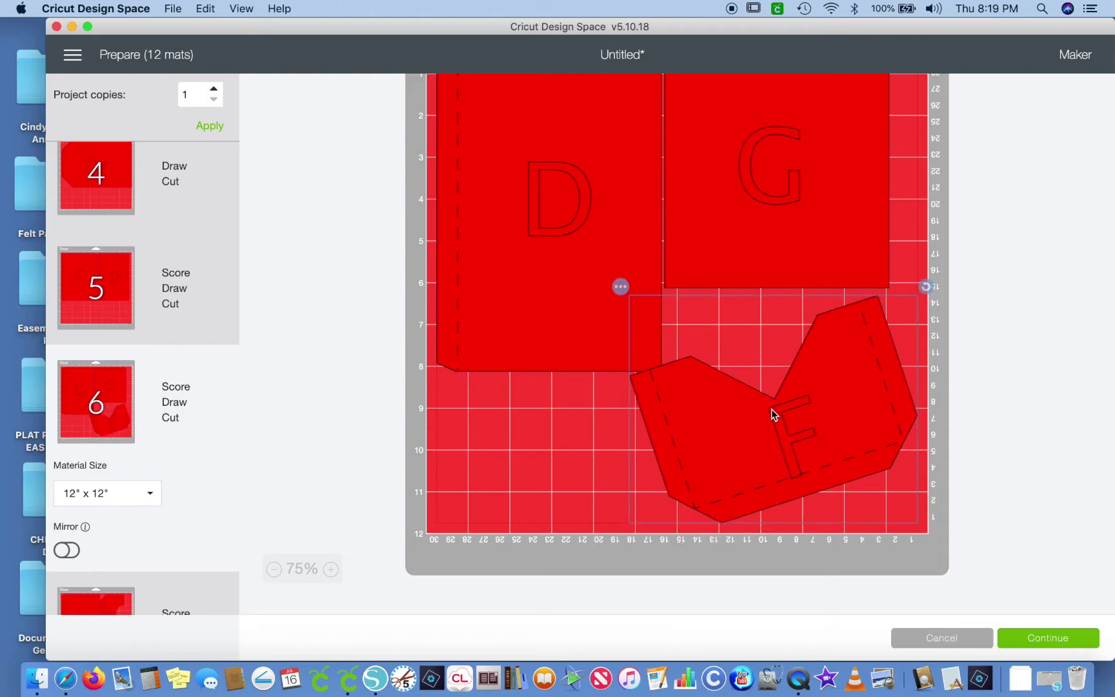
left_click_drag(771, 409, 772, 420)
- Move pocket F from mat 6 to mat 12, which holds the scalloped pocket H
scroll(231, 488, "down", 5)
scroll(231, 488, "down", 3)
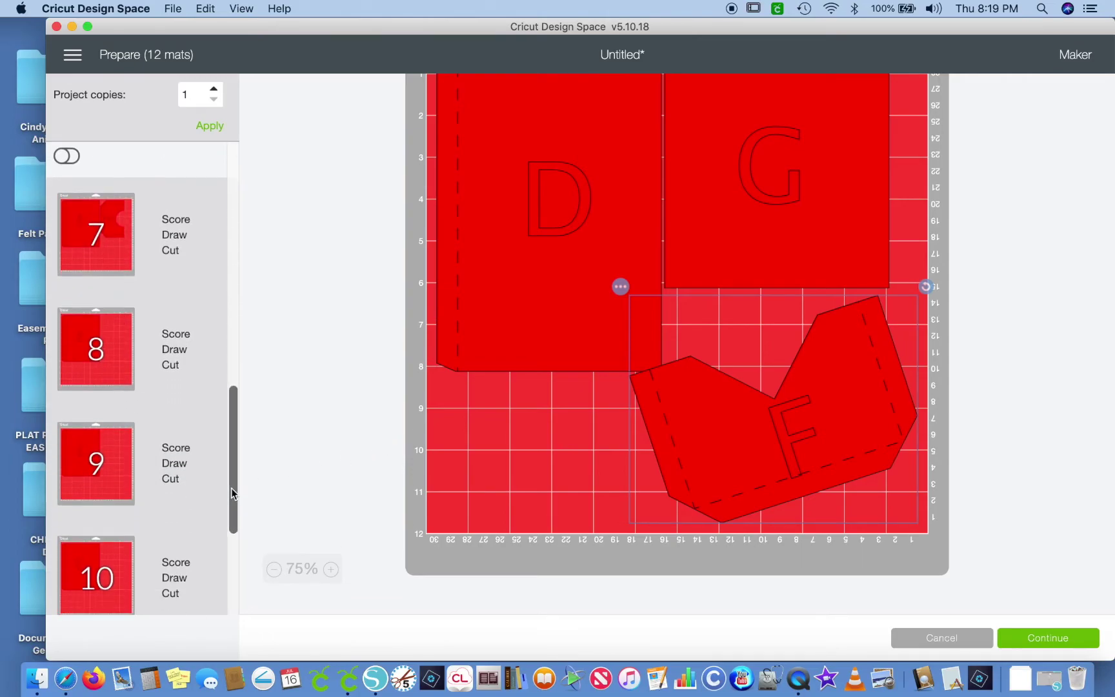
scroll(232, 494, "down", 2)
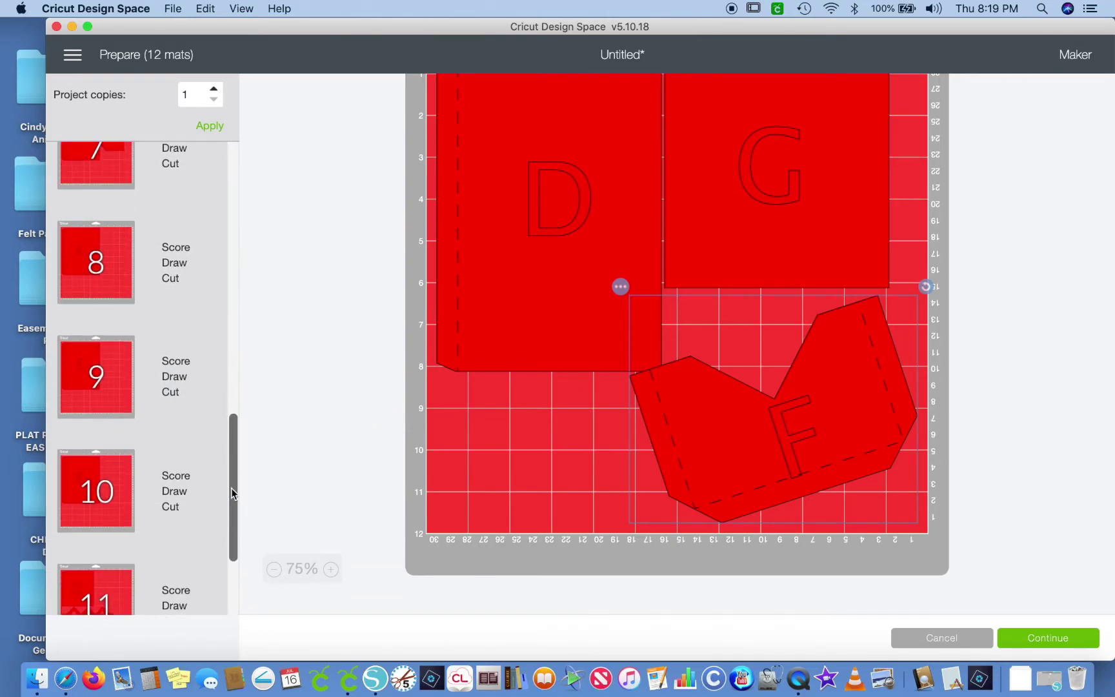
scroll(232, 493, "up", 5)
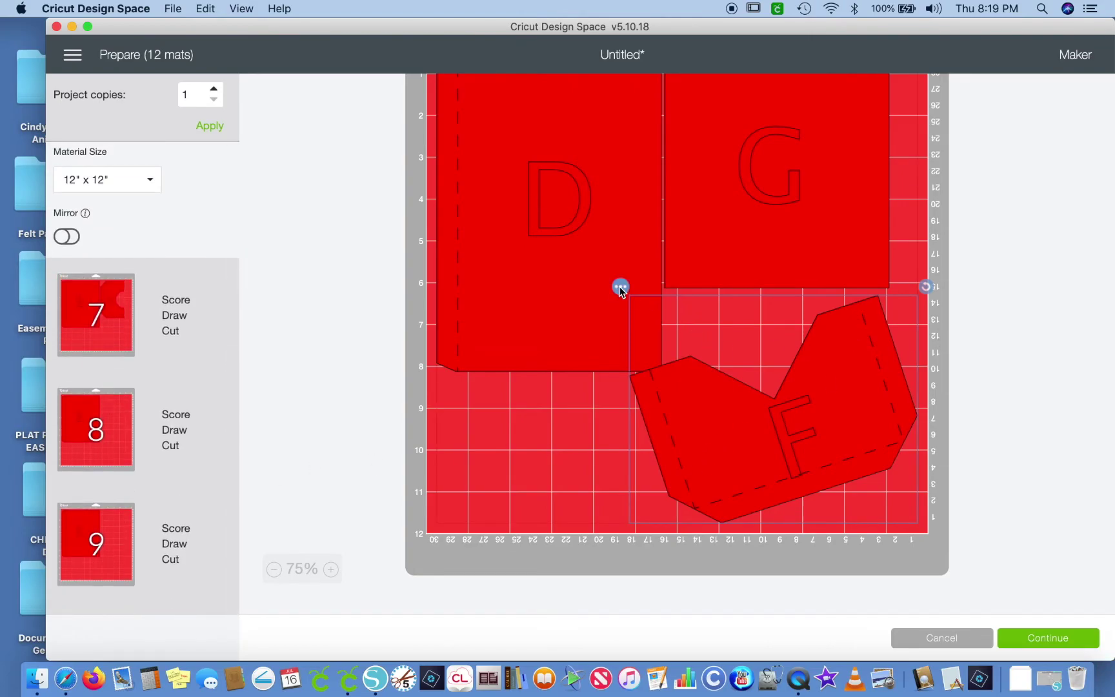
left_click(620, 287)
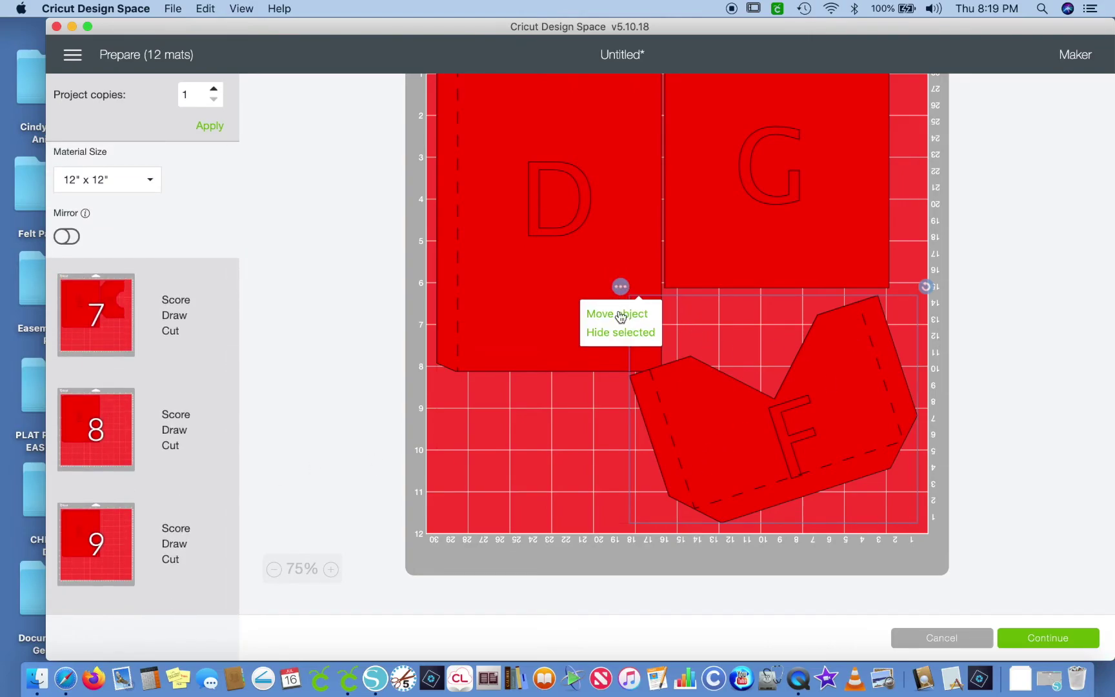
left_click(619, 313)
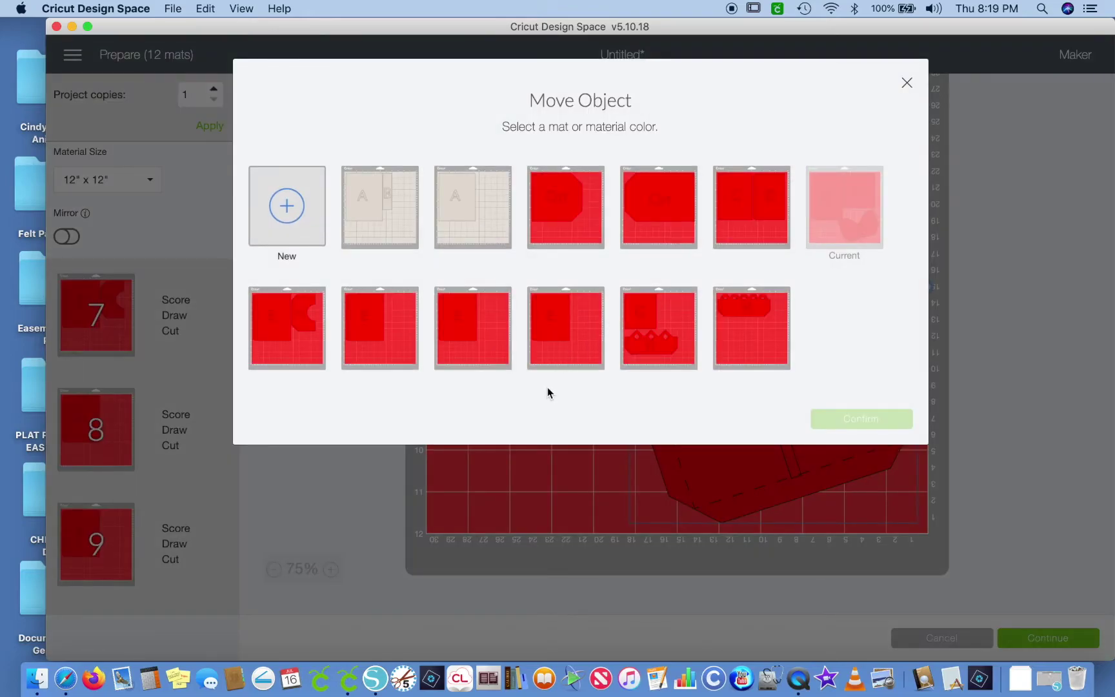
left_click(747, 344)
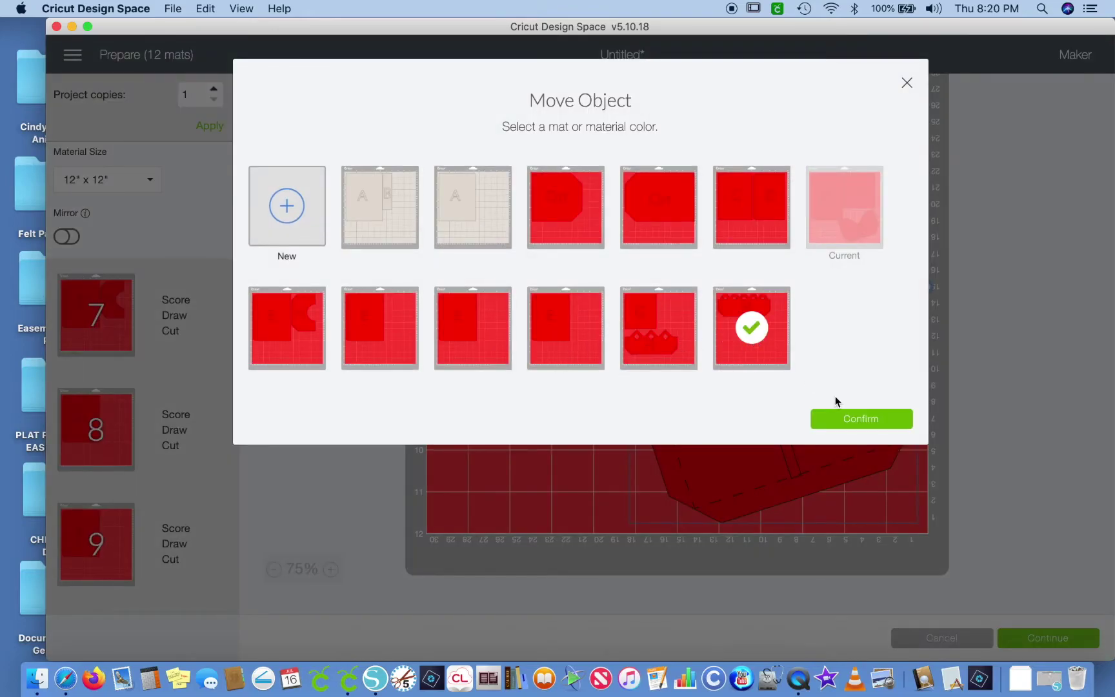
left_click(862, 425)
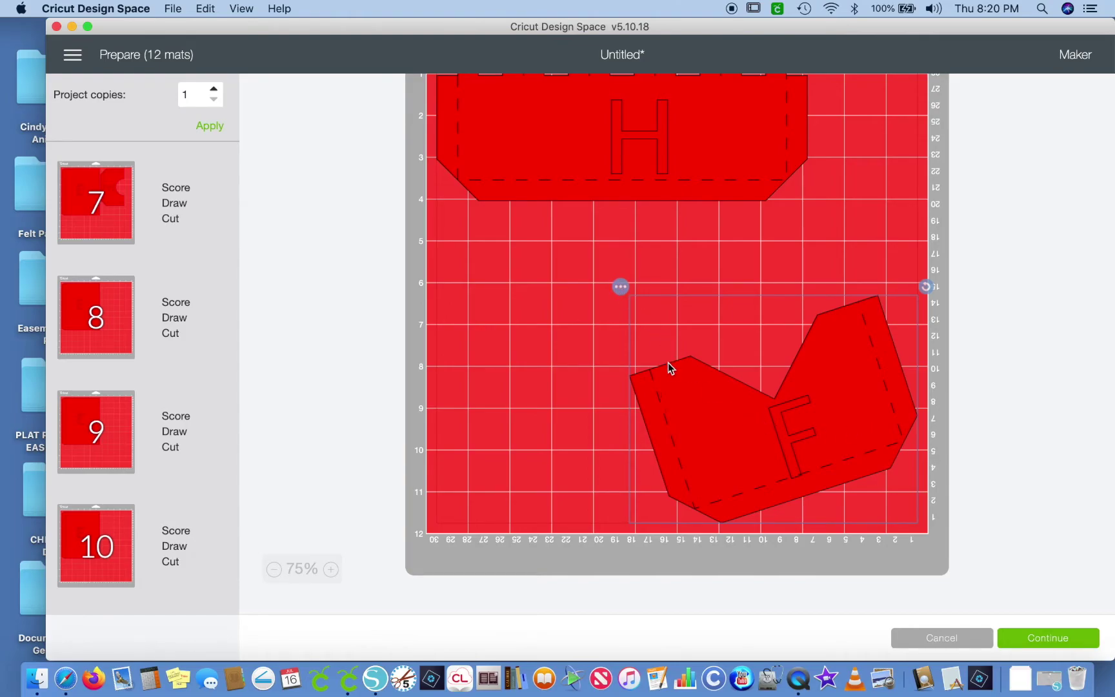
- Review the piece layouts on mats 12, 10, 9, 8 and 7 for free space
scroll(305, 257, "up", 5)
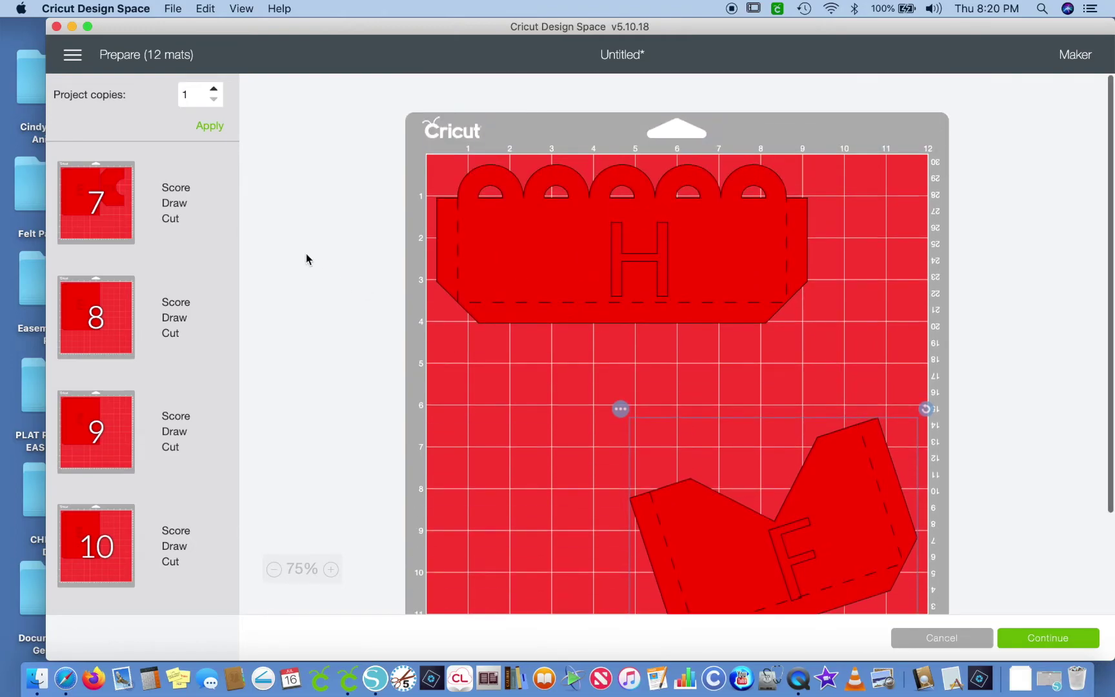
left_click(111, 546)
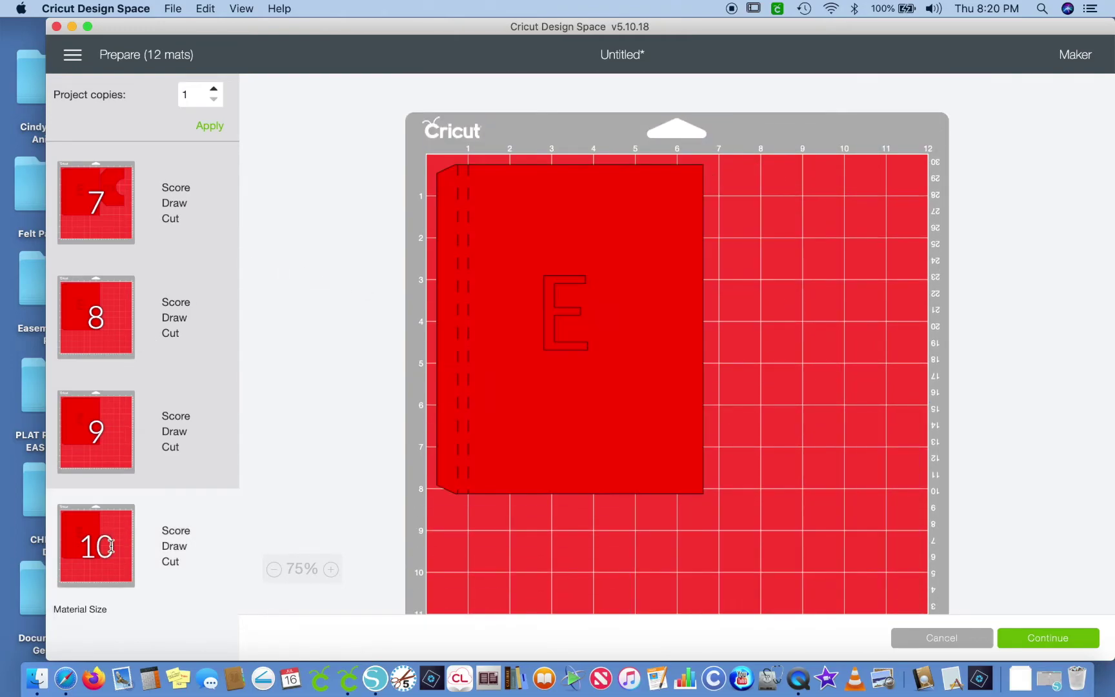
left_click(96, 442)
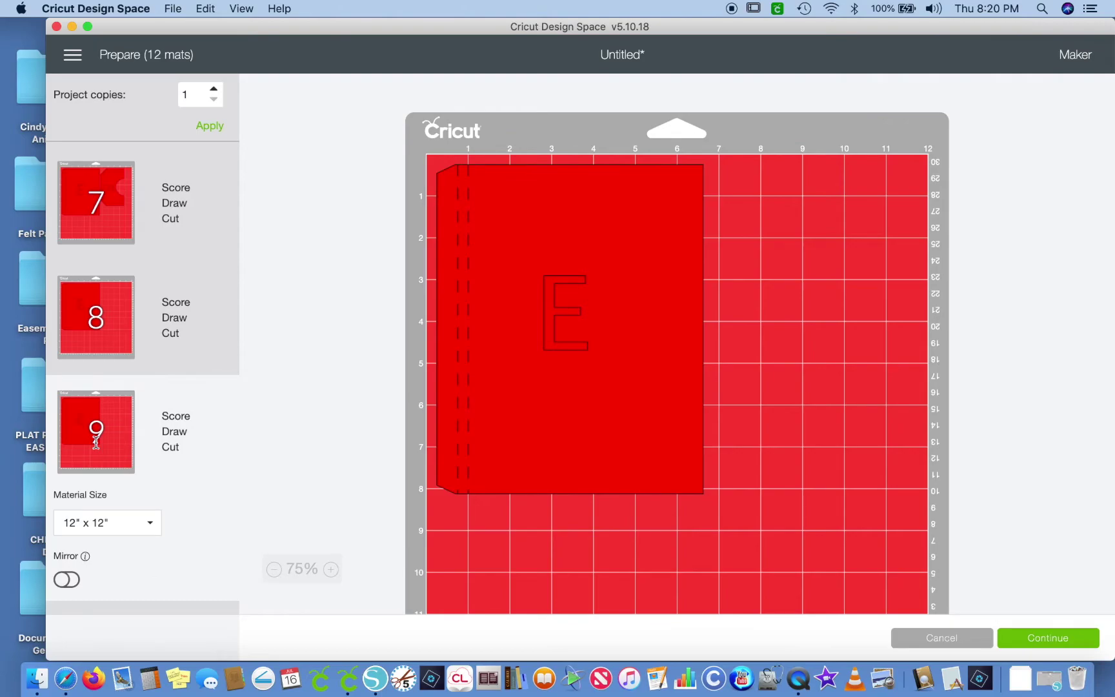
left_click(95, 312)
left_click(104, 215)
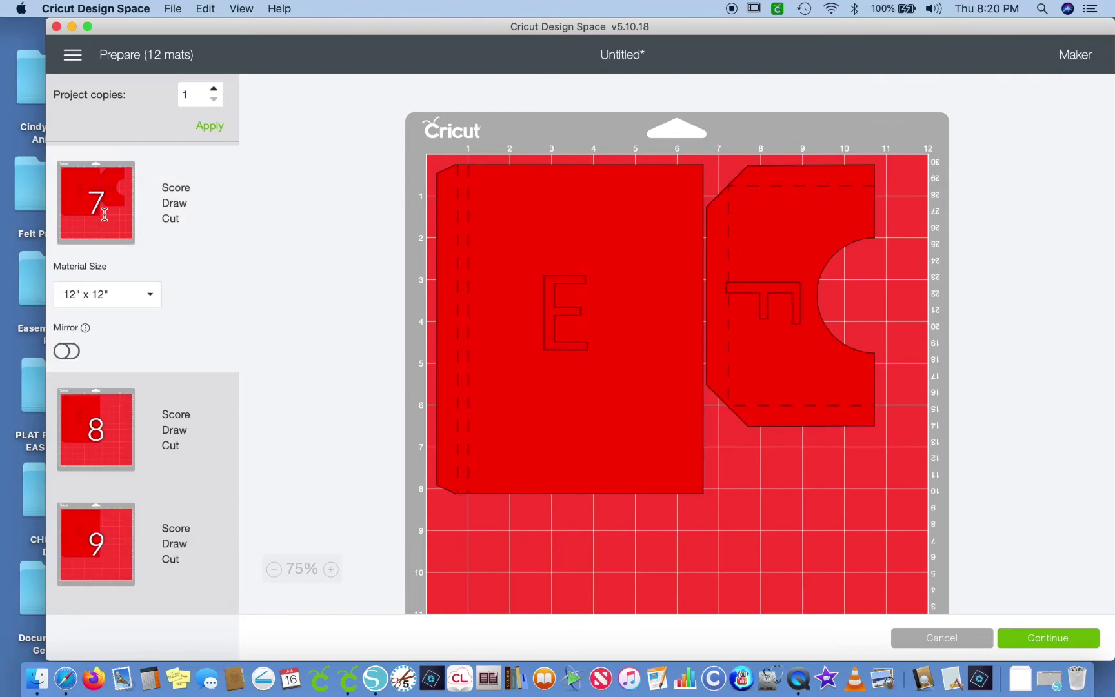
scroll(504, 318, "down", 3)
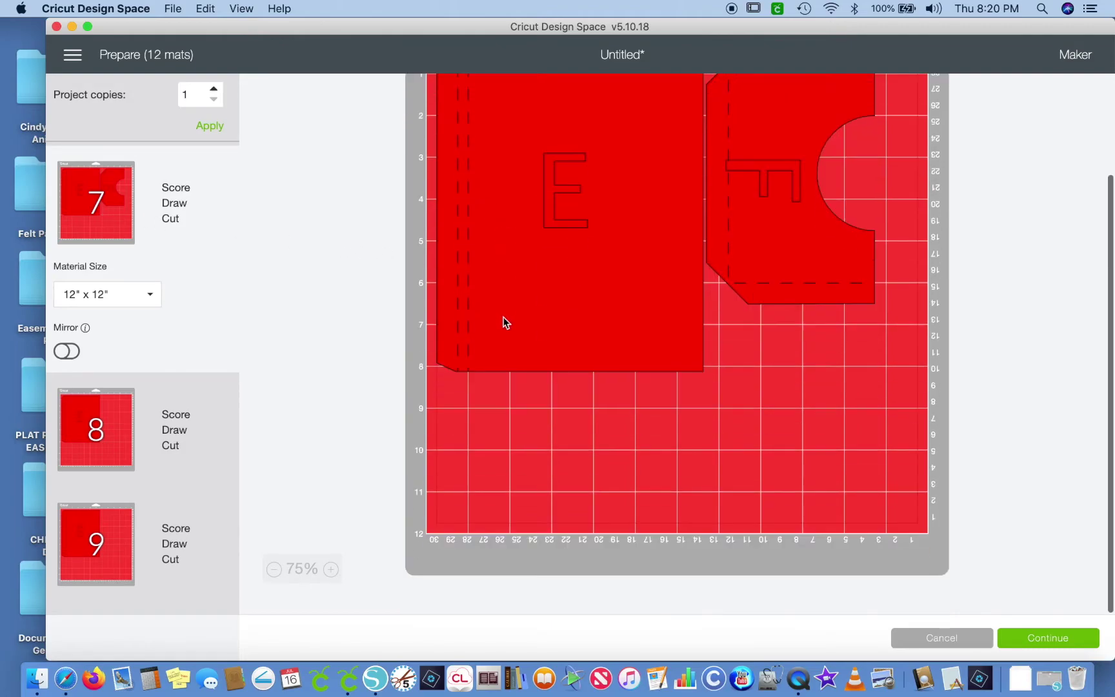
scroll(163, 518, "down", 5)
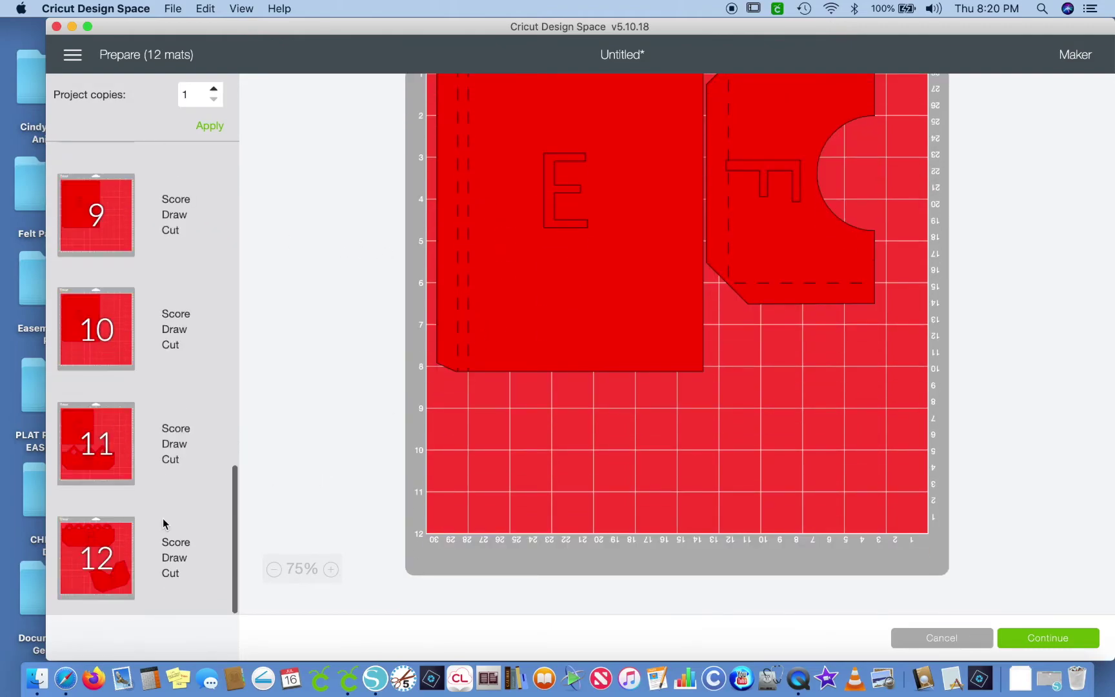
- Straighten pocket F on mat 12 and place it just below the scalloped pocket H
left_click(95, 575)
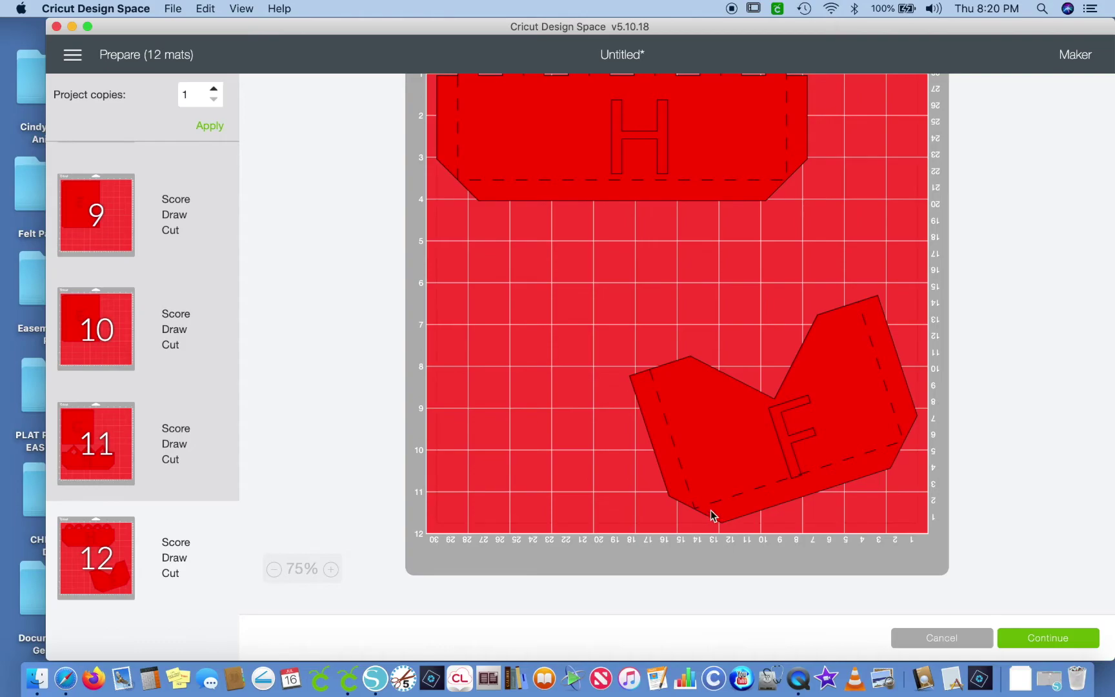
left_click(795, 427)
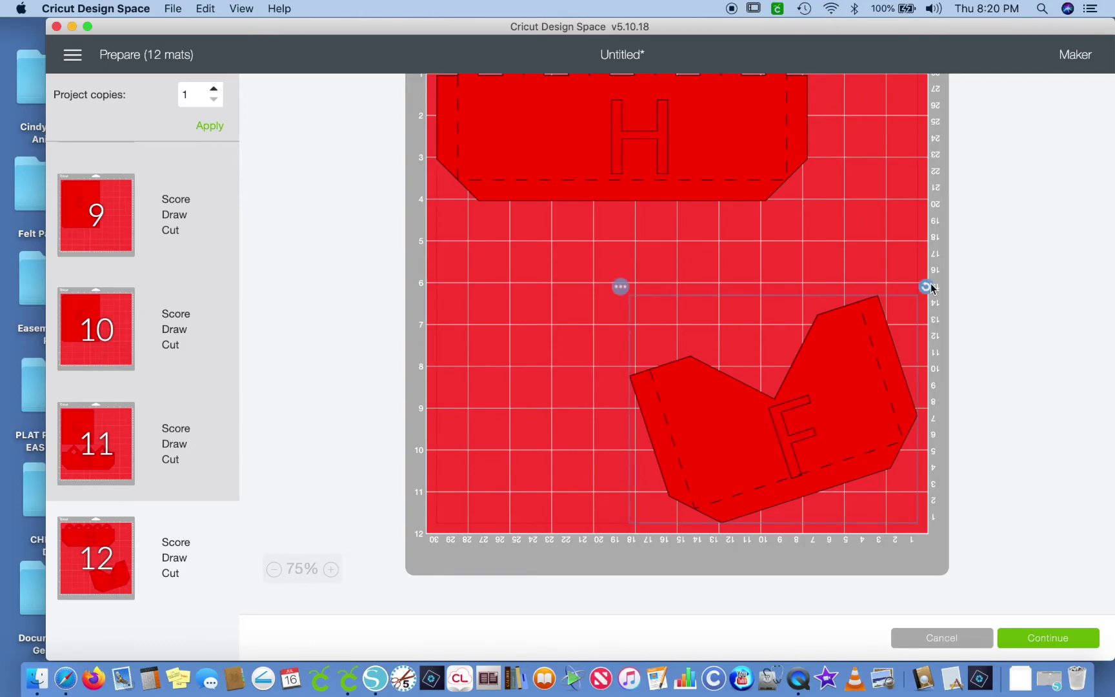
left_click_drag(925, 288, 945, 344)
left_click_drag(853, 356, 661, 257)
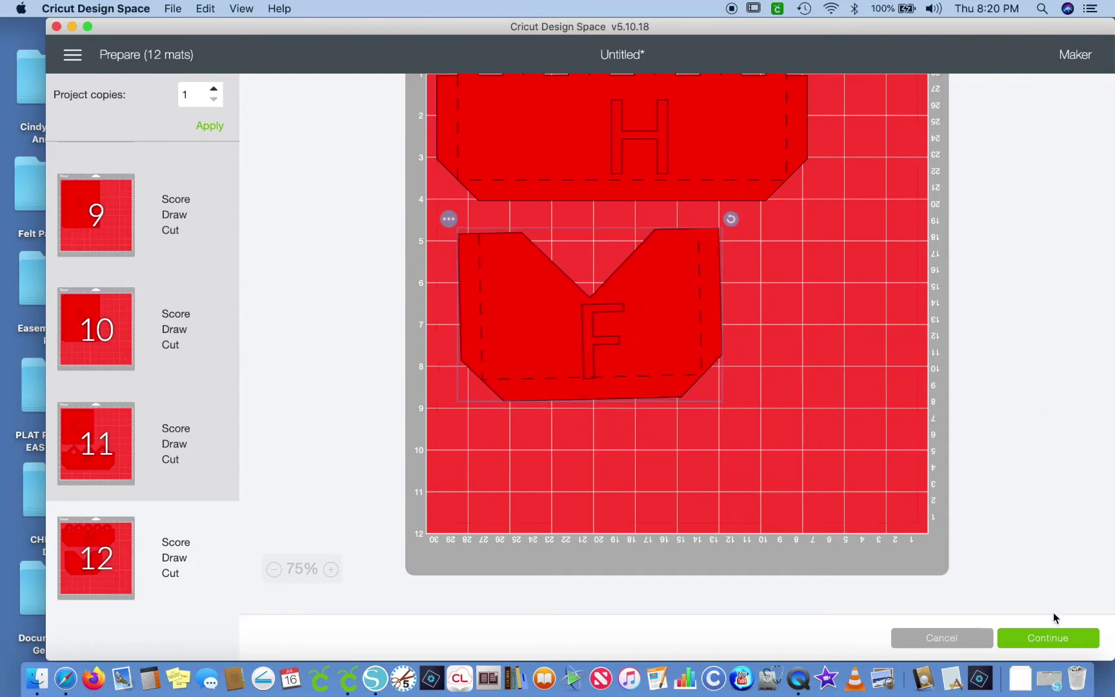
- Continue to the Make stage and check the list of mats with their score, draw and cut operations
left_click(1047, 637)
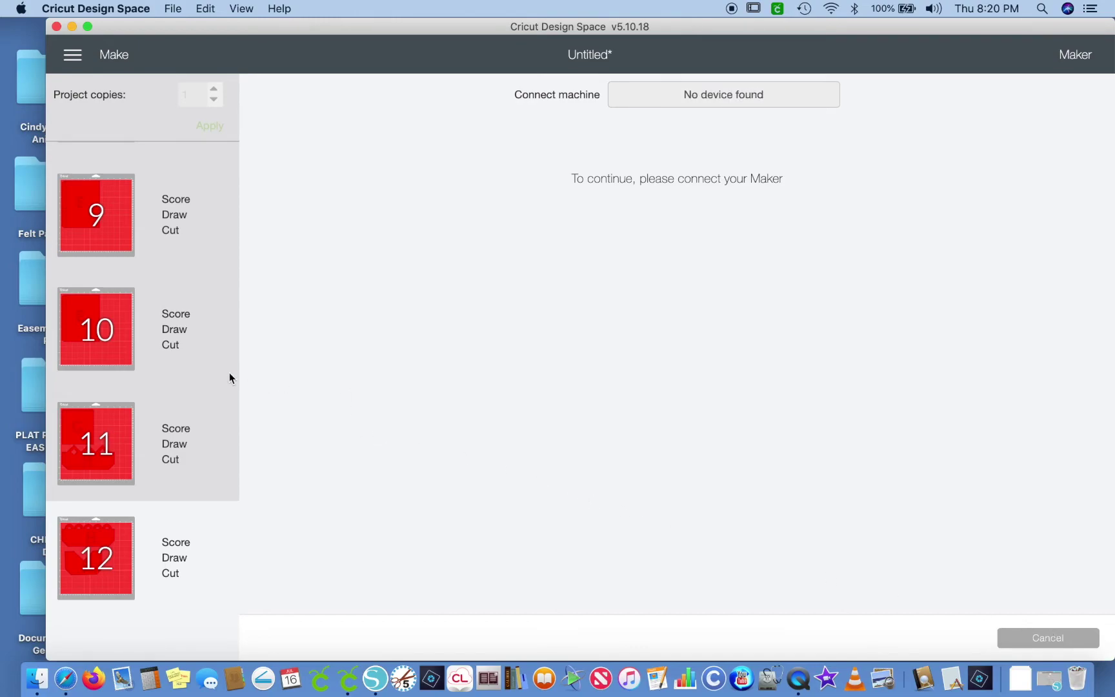
scroll(229, 378, "up", 3)
scroll(229, 374, "up", 10)
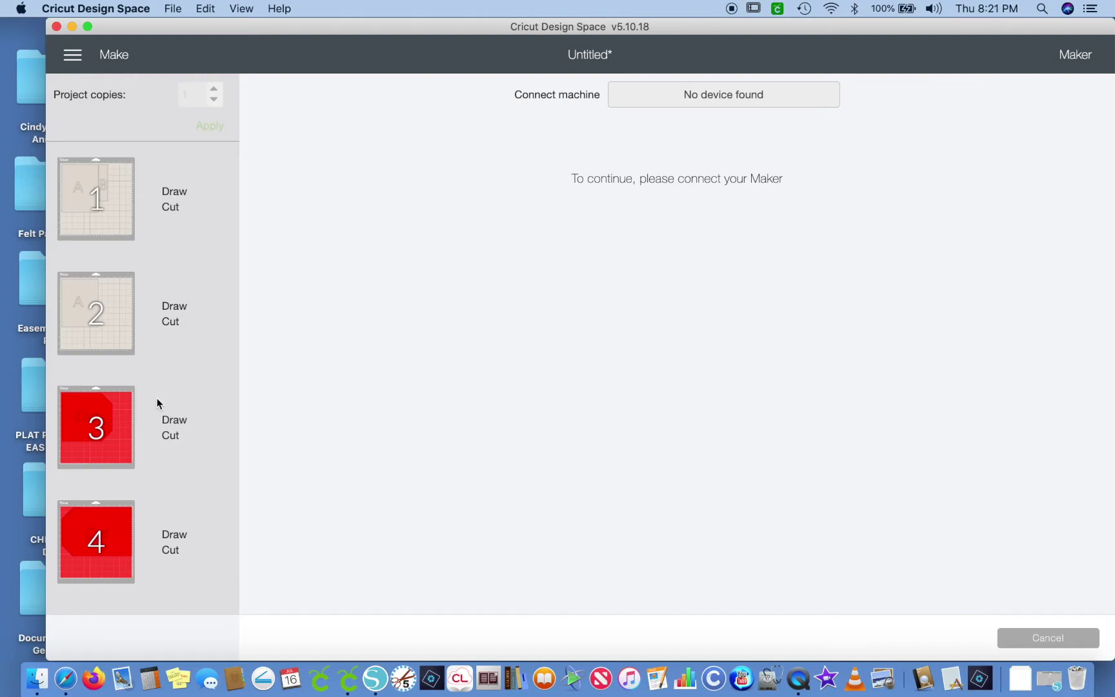
scroll(158, 407, "down", 10)
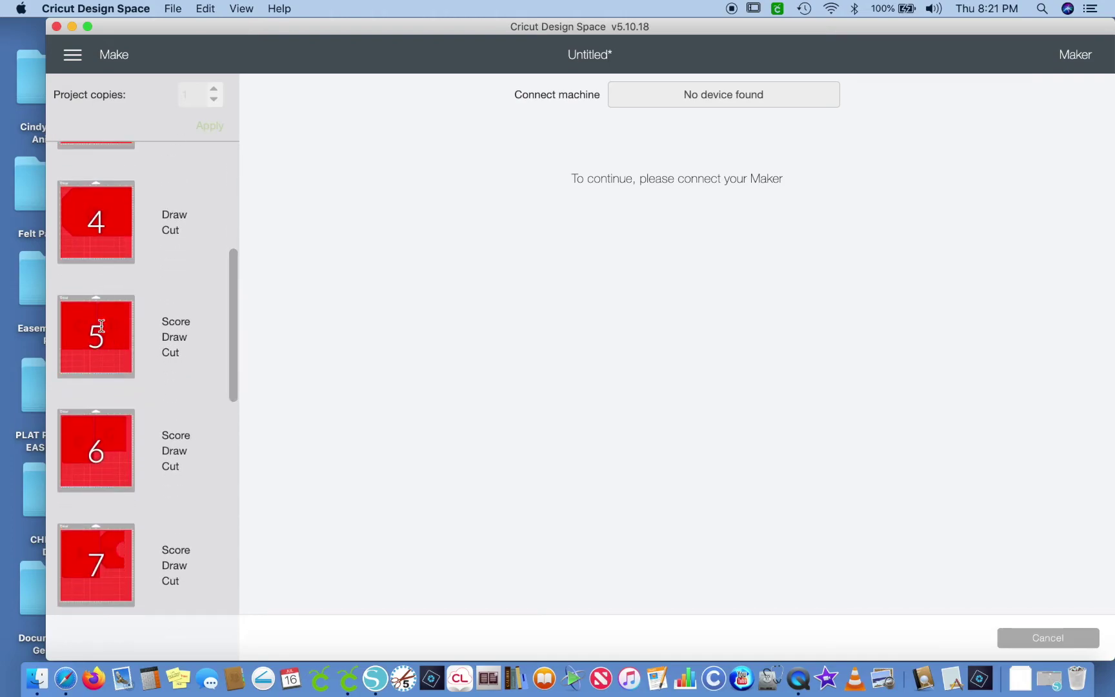
mouse_move(111, 322)
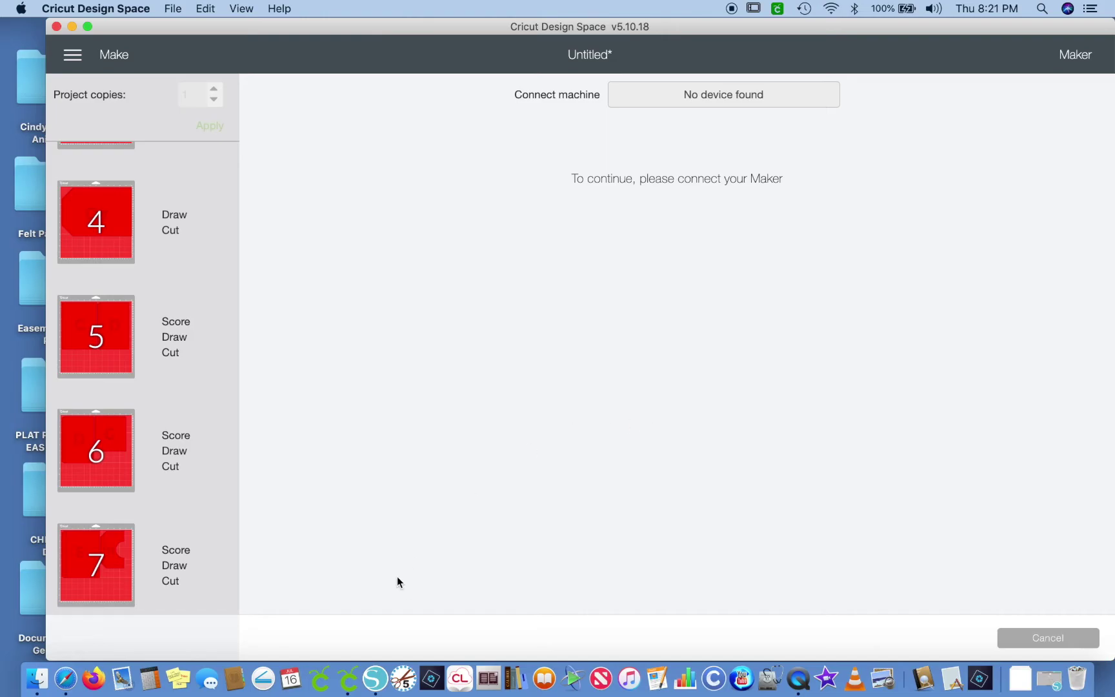
- Switch to Silhouette Studio and view the lettered overview of the cardstock pieces
left_click(382, 679)
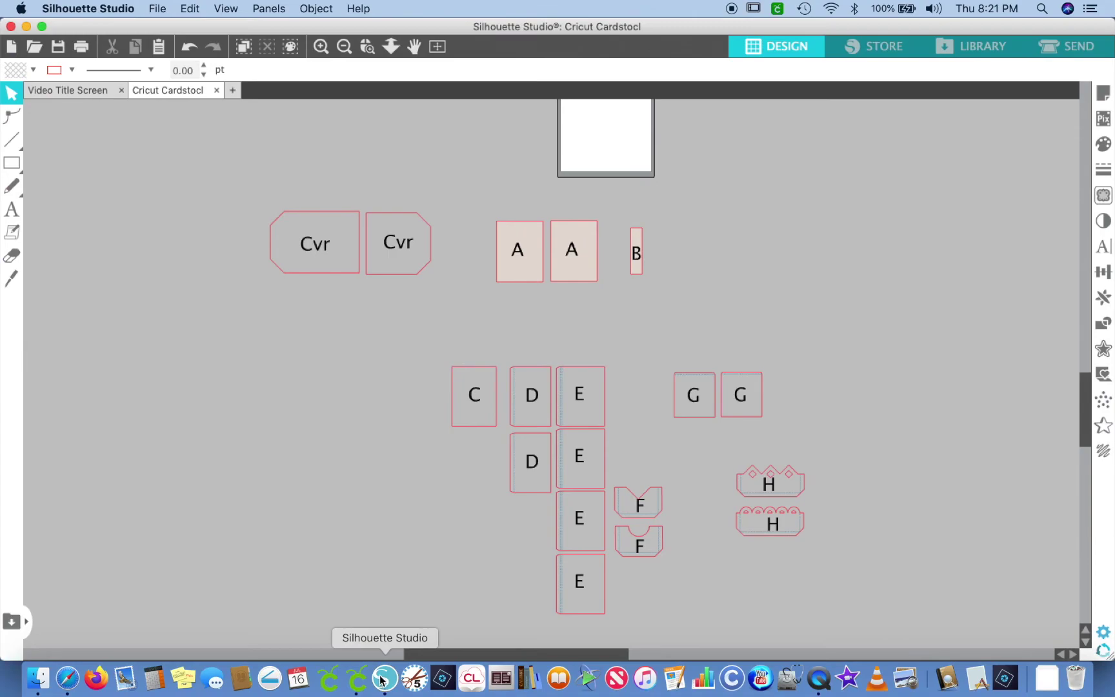
left_click(523, 369)
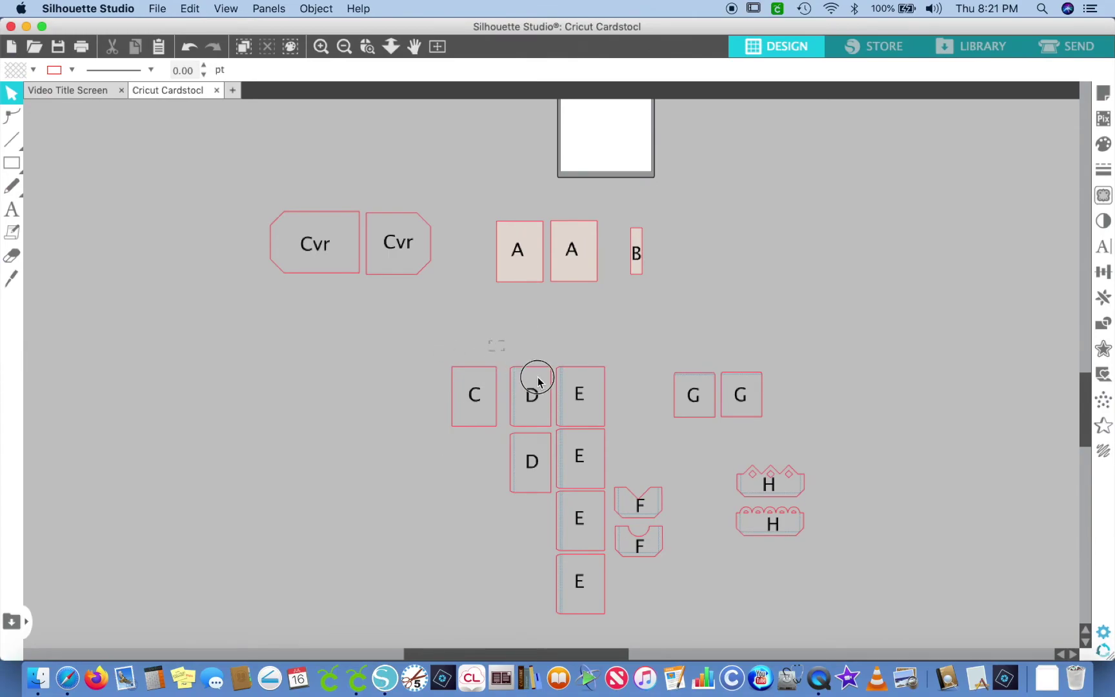
- Delete one A page, the lower D page and the three lower E pages, leaving one of each letter
left_click(397, 302)
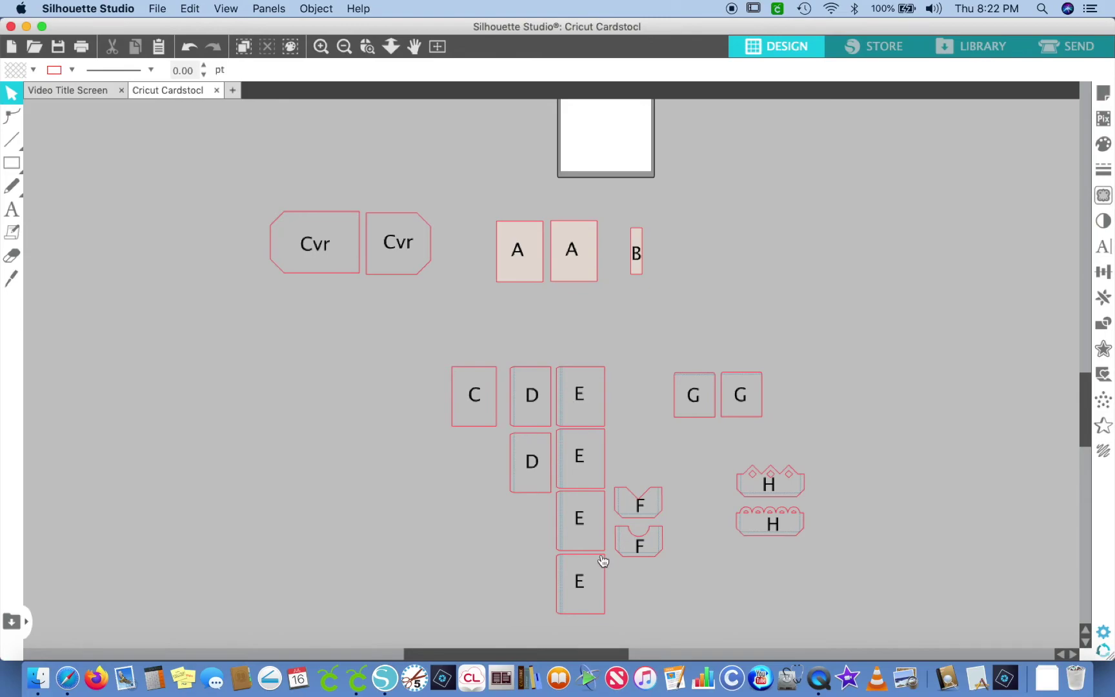
left_click(515, 251)
key("Delete")
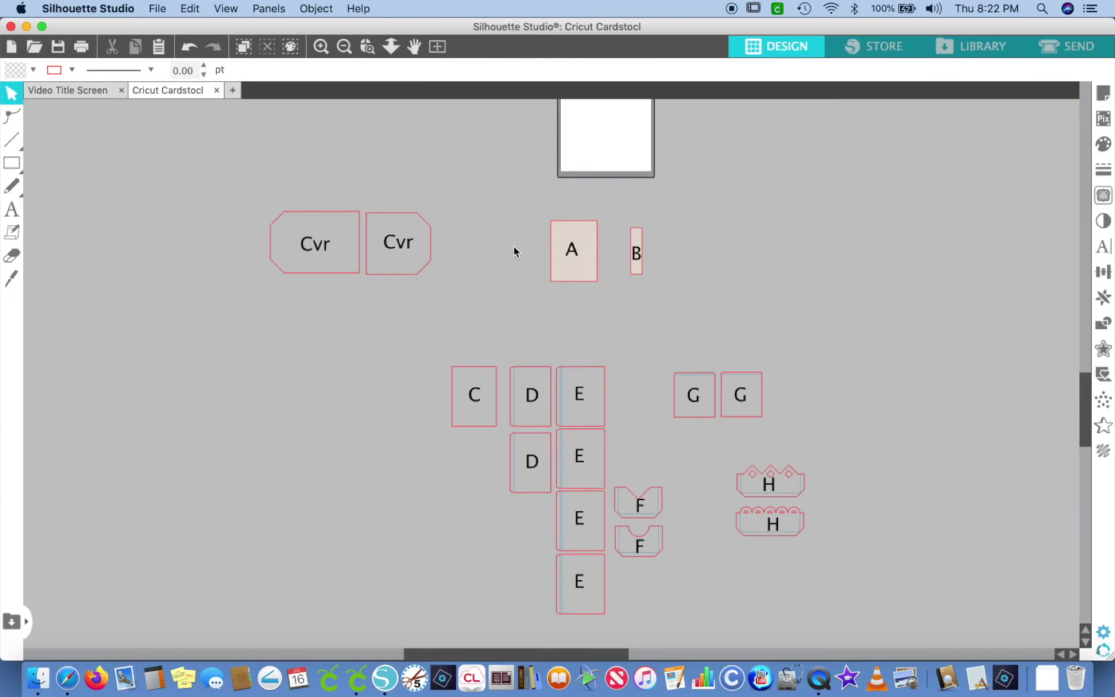
left_click(530, 465)
key("Delete")
left_click(579, 455)
key("Delete")
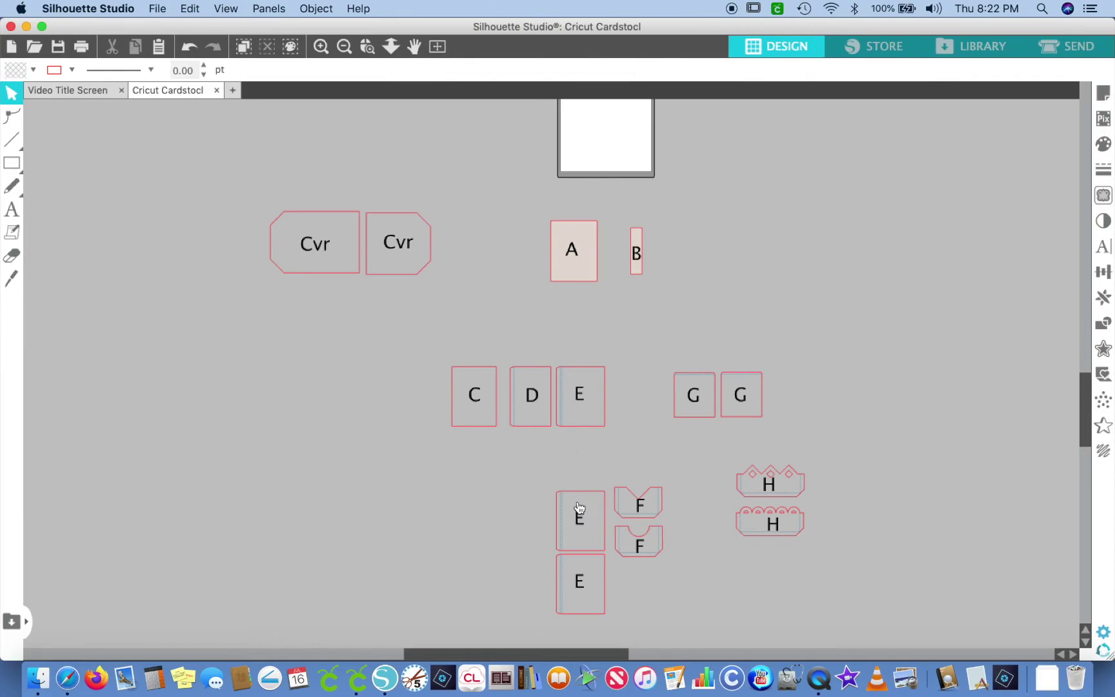
left_click(577, 520)
key("Delete")
left_click(580, 587)
key("Delete")
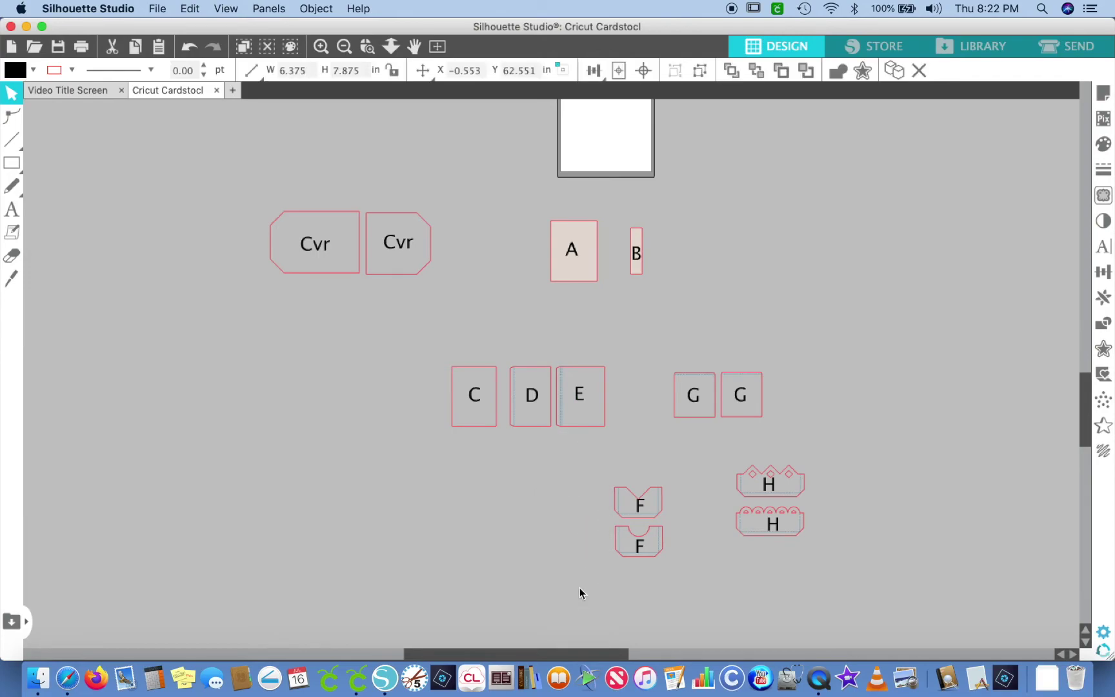
- Bring strip B close to page A and move both pieces onto the white page
left_click_drag(496, 203, 679, 337)
left_click(648, 321)
left_click_drag(638, 267, 611, 260)
left_click_drag(534, 211, 626, 160)
left_click(644, 222)
- Stack the two Cvr pieces, the C, D and E pages, and the two G pieces in rows beneath pieces A and B
left_click(335, 158)
left_click_drag(250, 214, 480, 349)
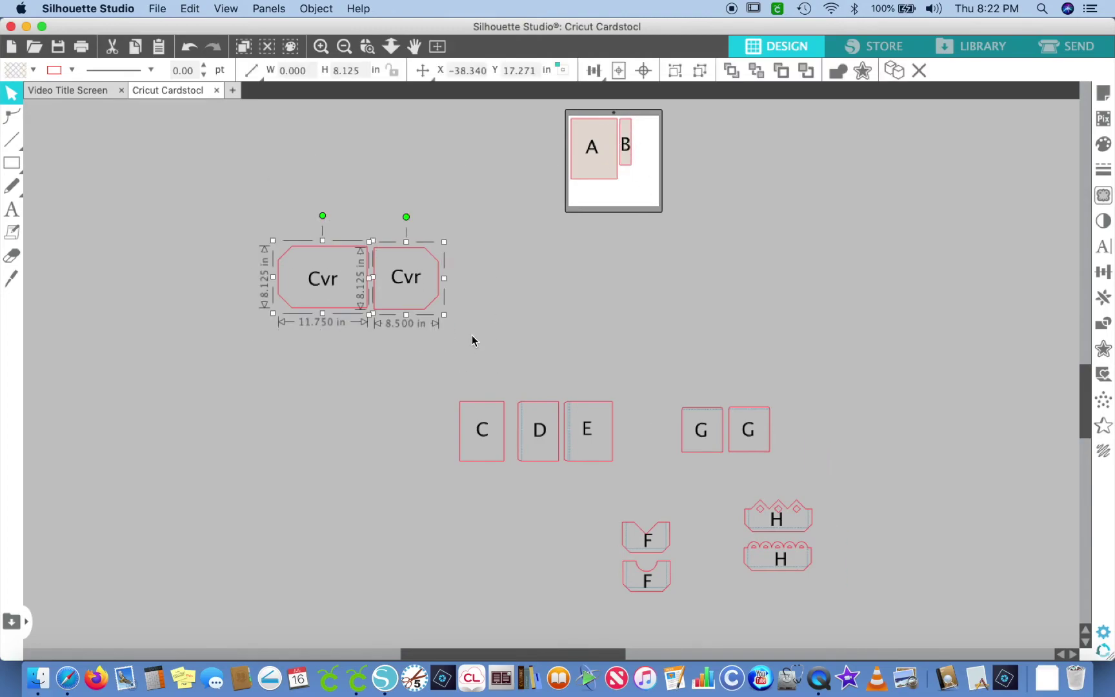
left_click_drag(430, 308, 676, 244)
left_click_drag(425, 397, 688, 313)
left_click_drag(654, 386, 655, 355)
- Move the two F pockets and the two H pockets side by side beneath the G pieces
left_click_drag(574, 495, 677, 607)
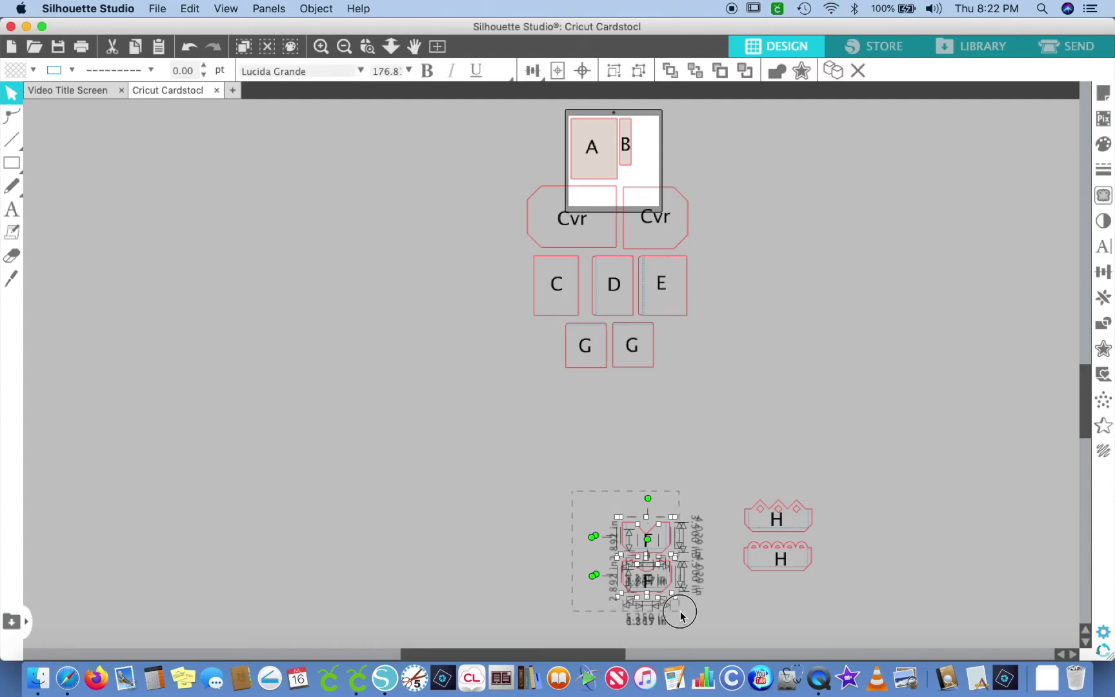
left_click_drag(663, 530, 591, 382)
left_click_drag(691, 448, 824, 585)
left_click_drag(780, 527, 645, 409)
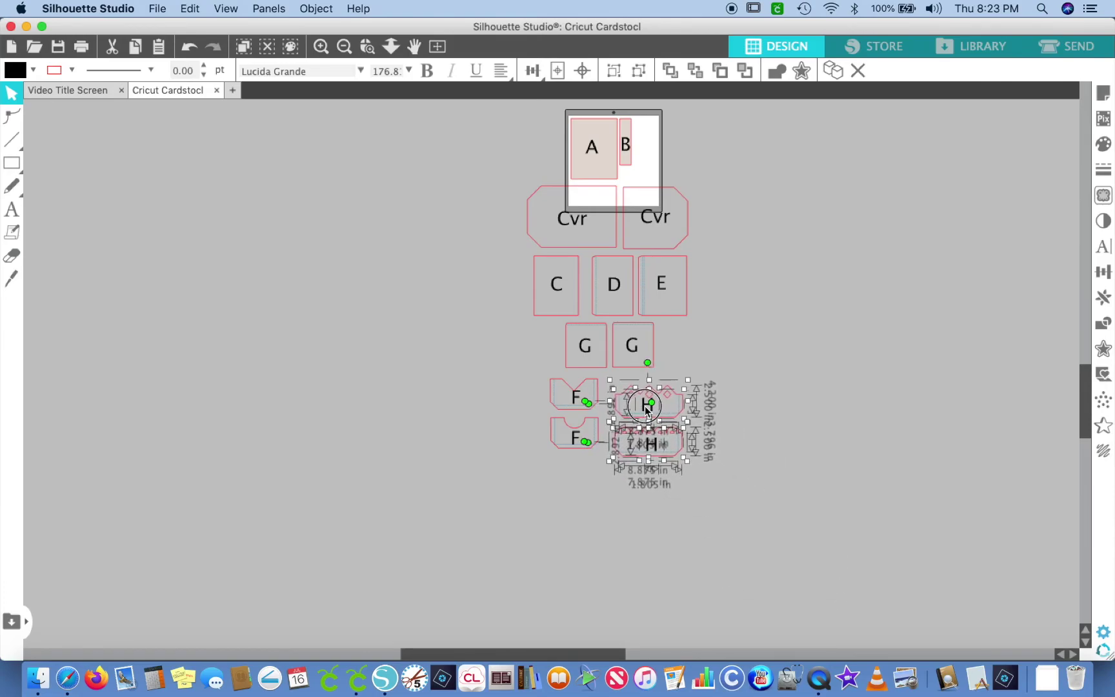
- Group the outline, score lines and letter of each H and F pocket into its own object
left_click(771, 424)
left_click_drag(726, 368, 604, 420)
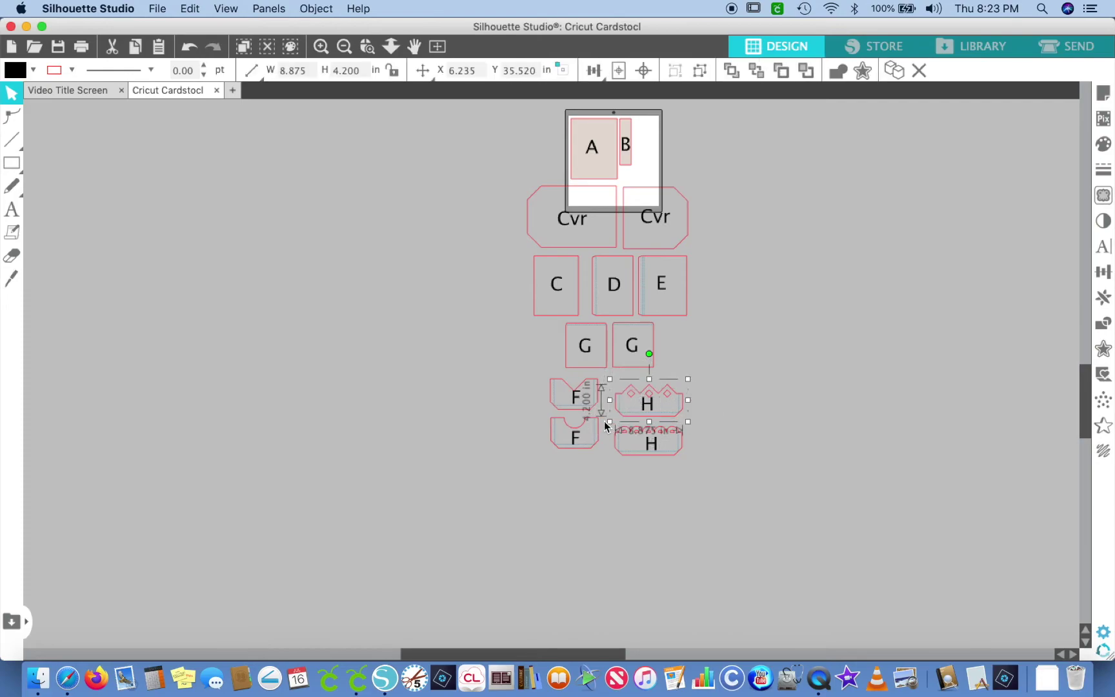
left_click_drag(707, 413, 600, 478)
left_click_drag(489, 356, 618, 418)
left_click_drag(478, 392, 617, 480)
key("super+g")
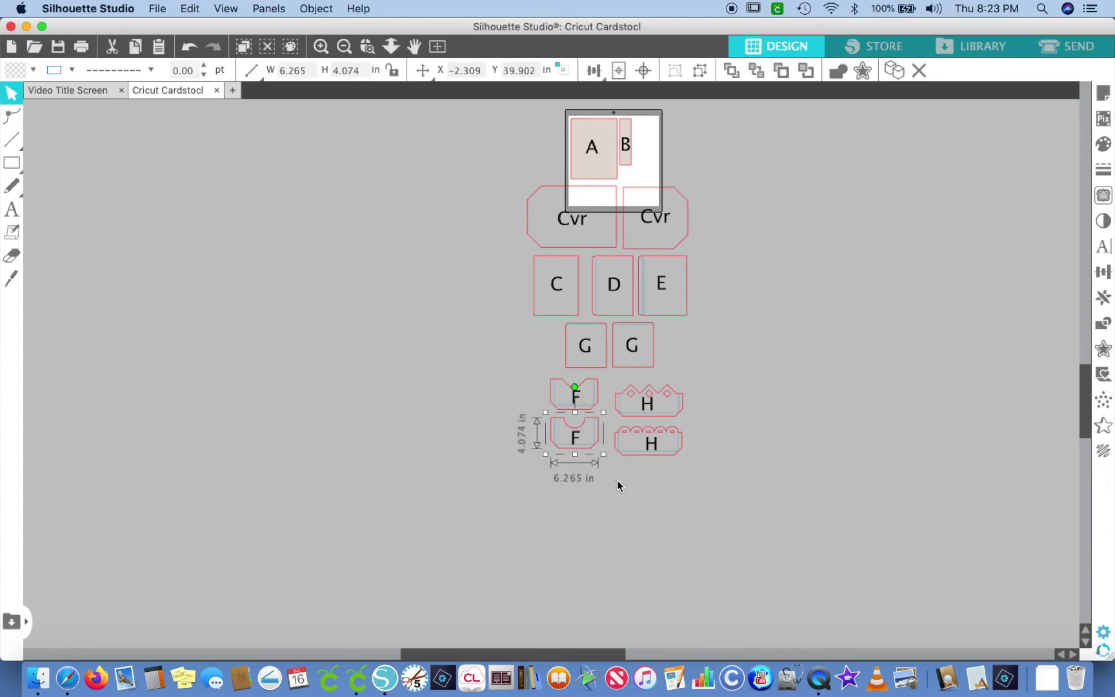
left_click(524, 387)
left_click(565, 354)
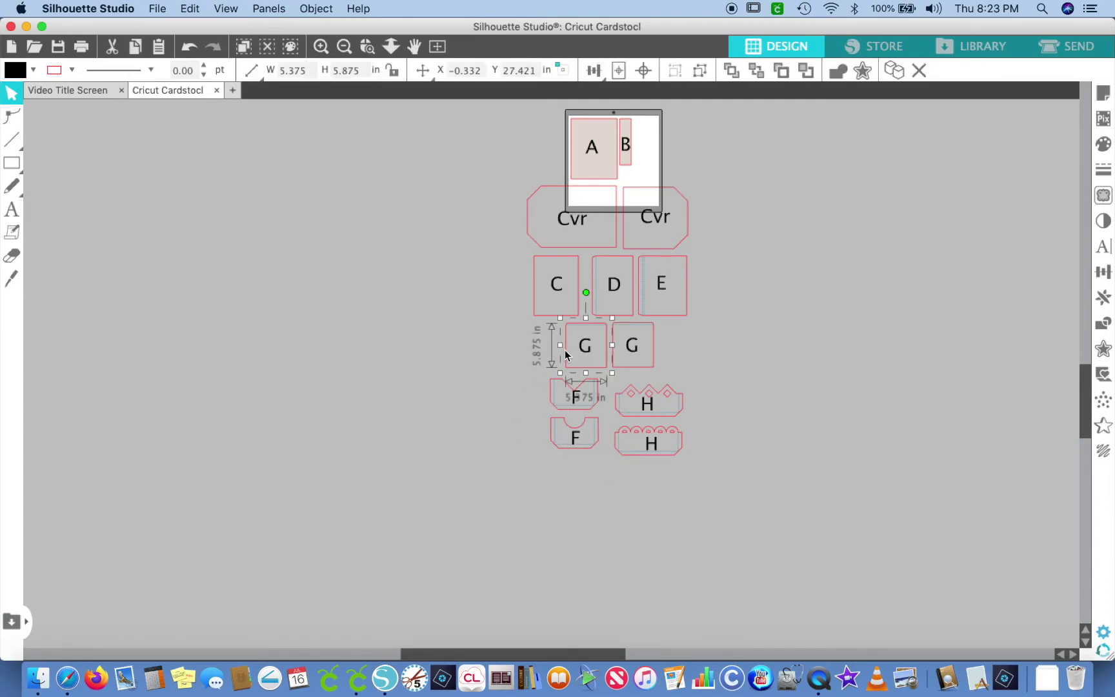
left_click(293, 251)
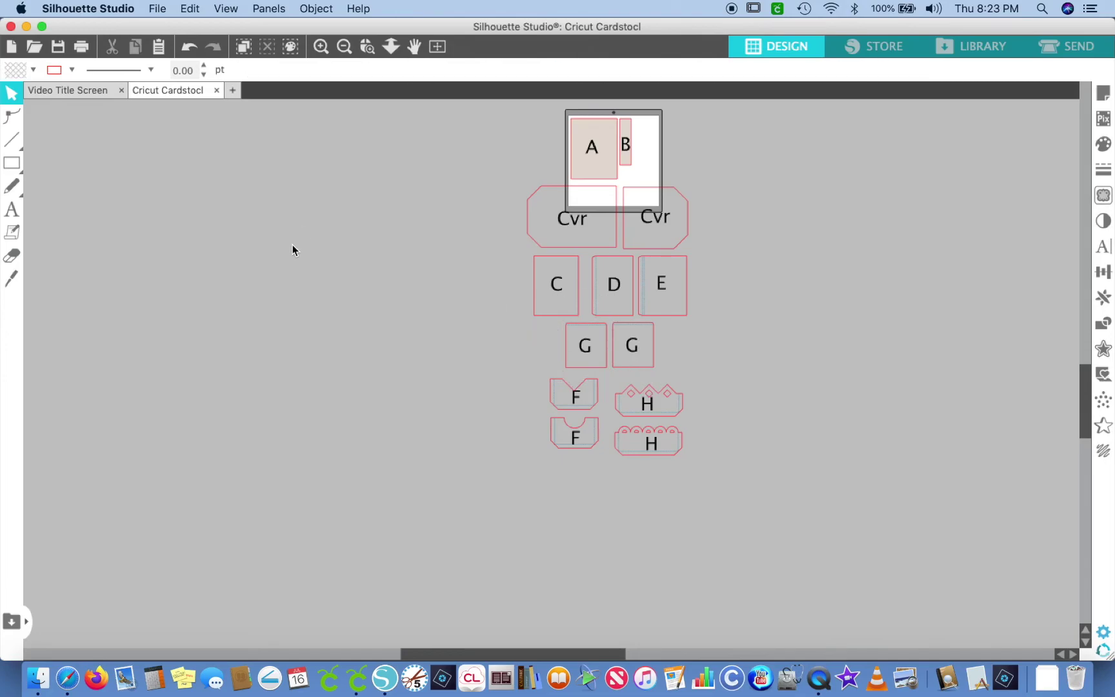
- Save a copy of the design in the MY VIDEOS folder as Cricut Cardstock 2
key("shift+super+s")
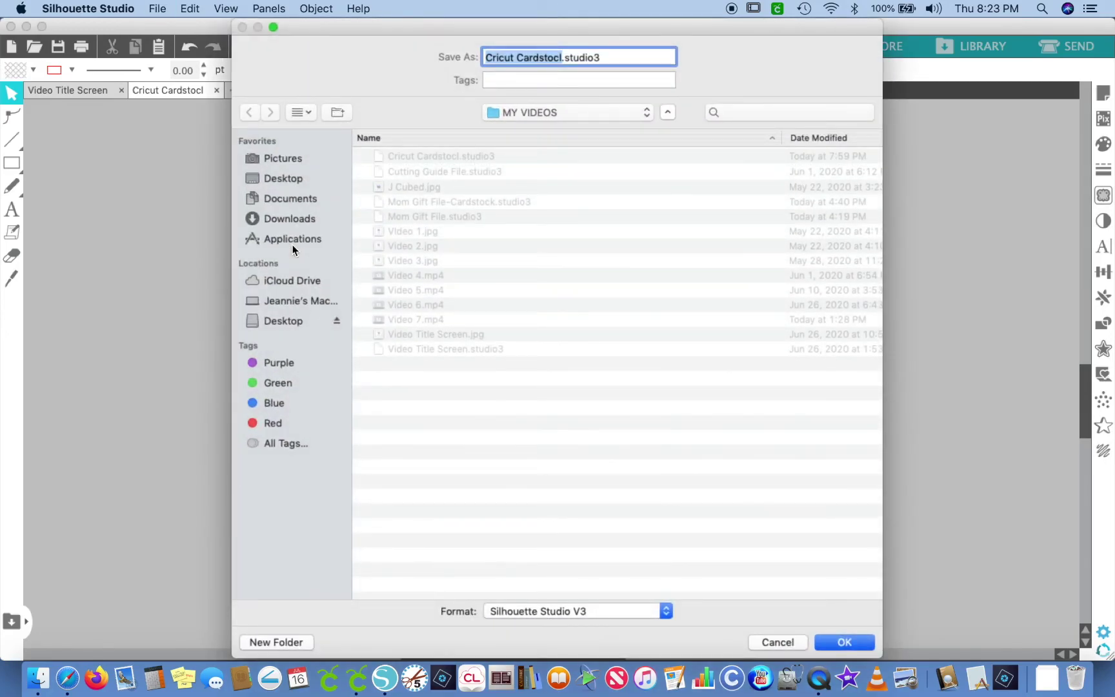
key("Right")
key("BackSpace")
type("k 2")
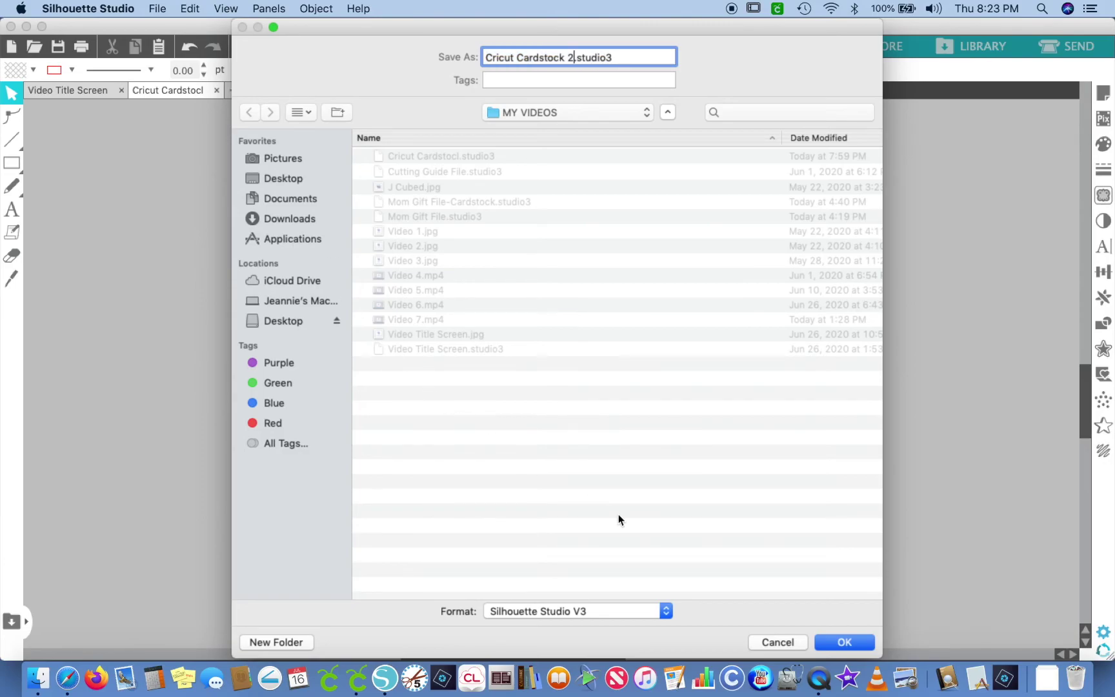
left_click(831, 643)
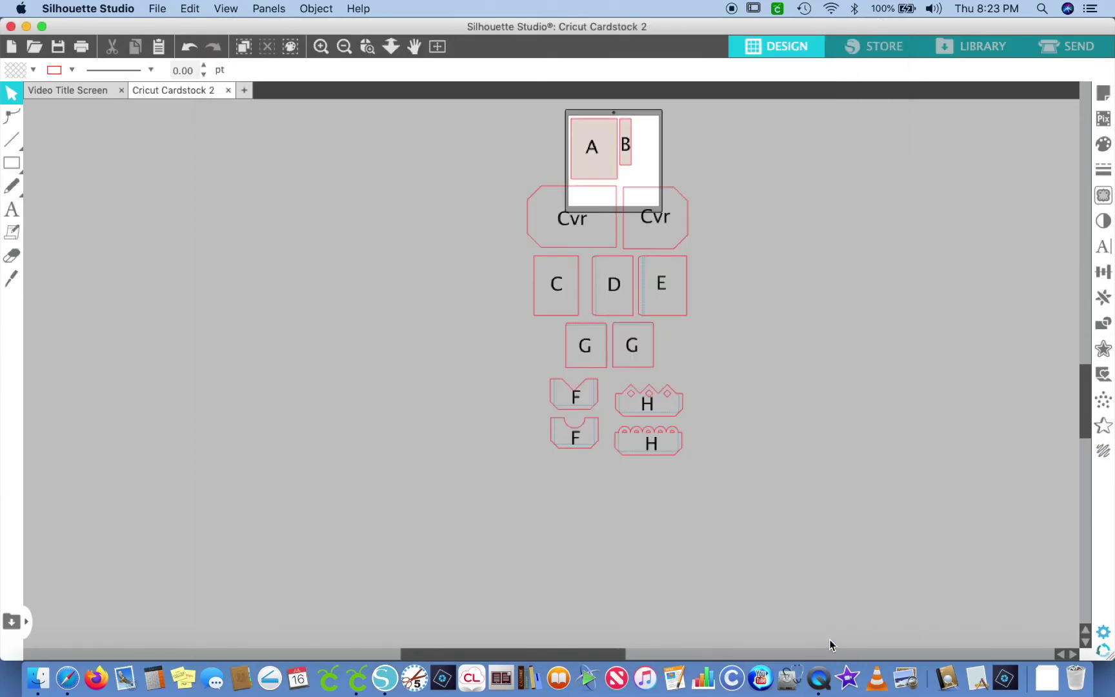
- Switch to Safari, open the SVG Convert site and choose Cricut Cardstock 2.studio3 from the MY VIDEOS folder
left_click(68, 678)
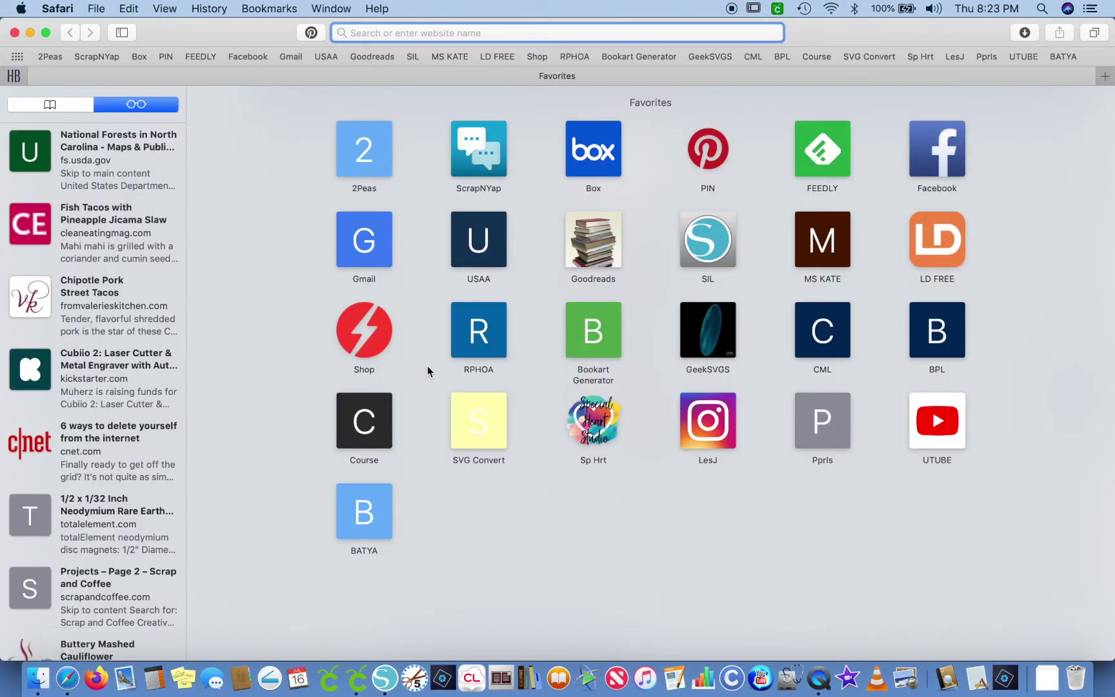
left_click(462, 423)
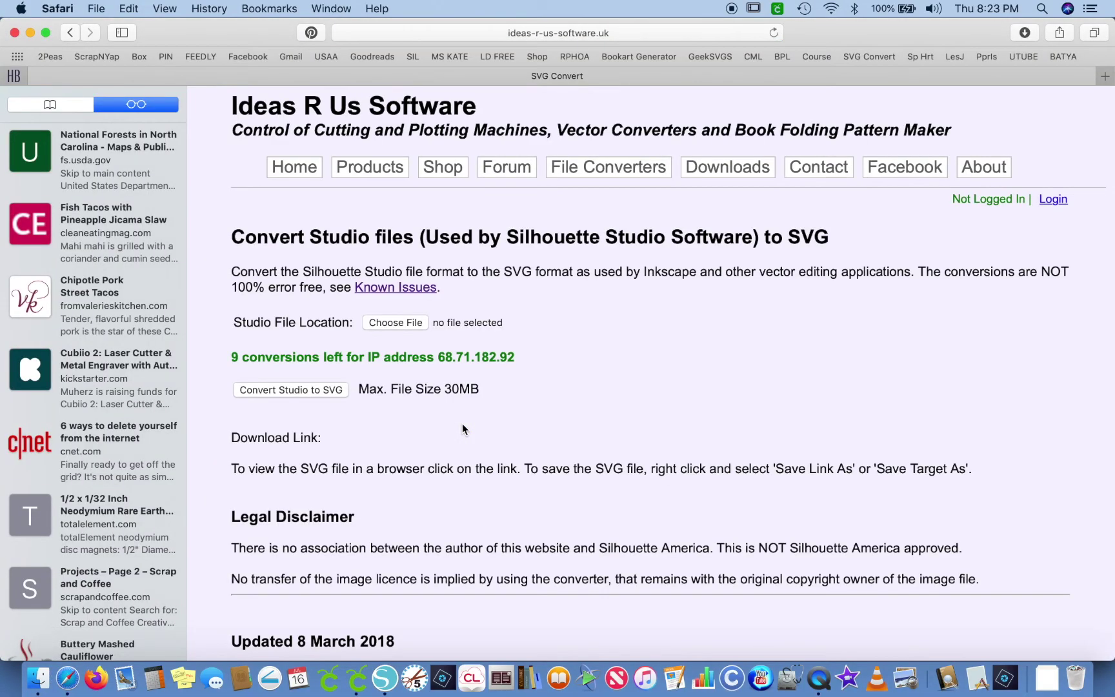
left_click(396, 323)
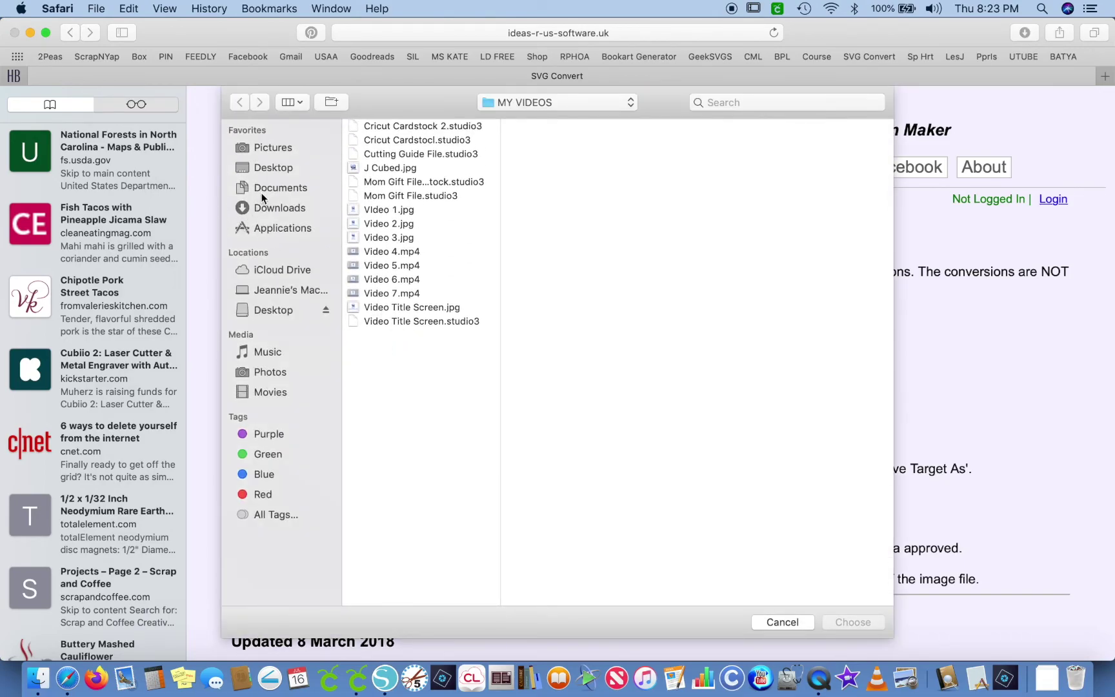
left_click(277, 308)
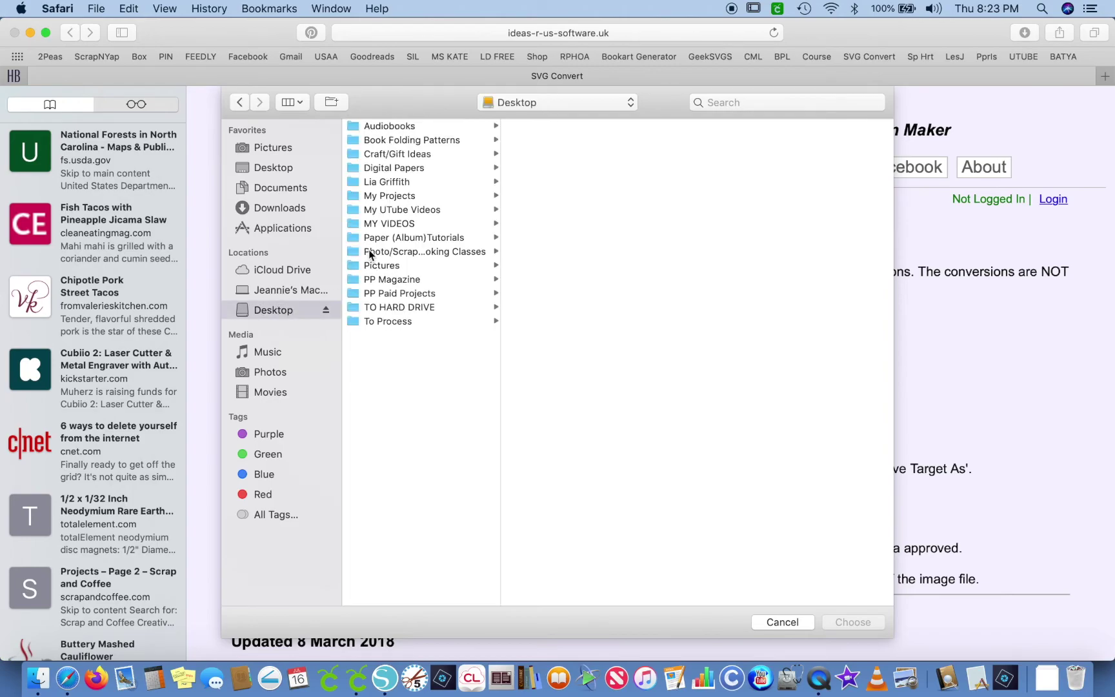
left_click(397, 223)
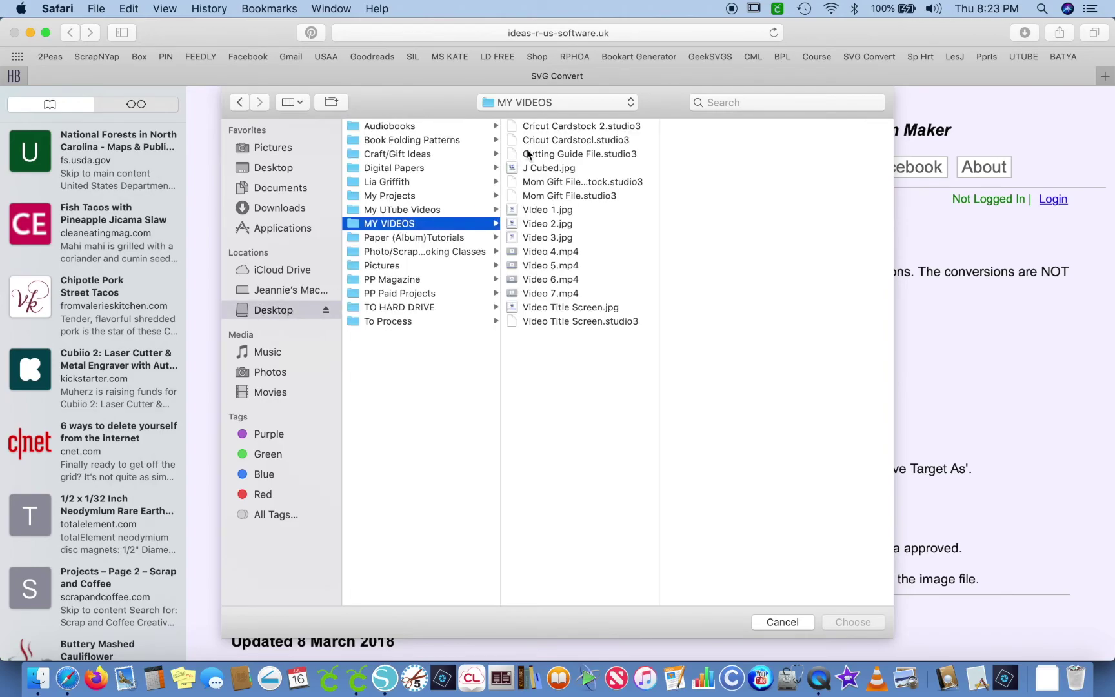
left_click(560, 127)
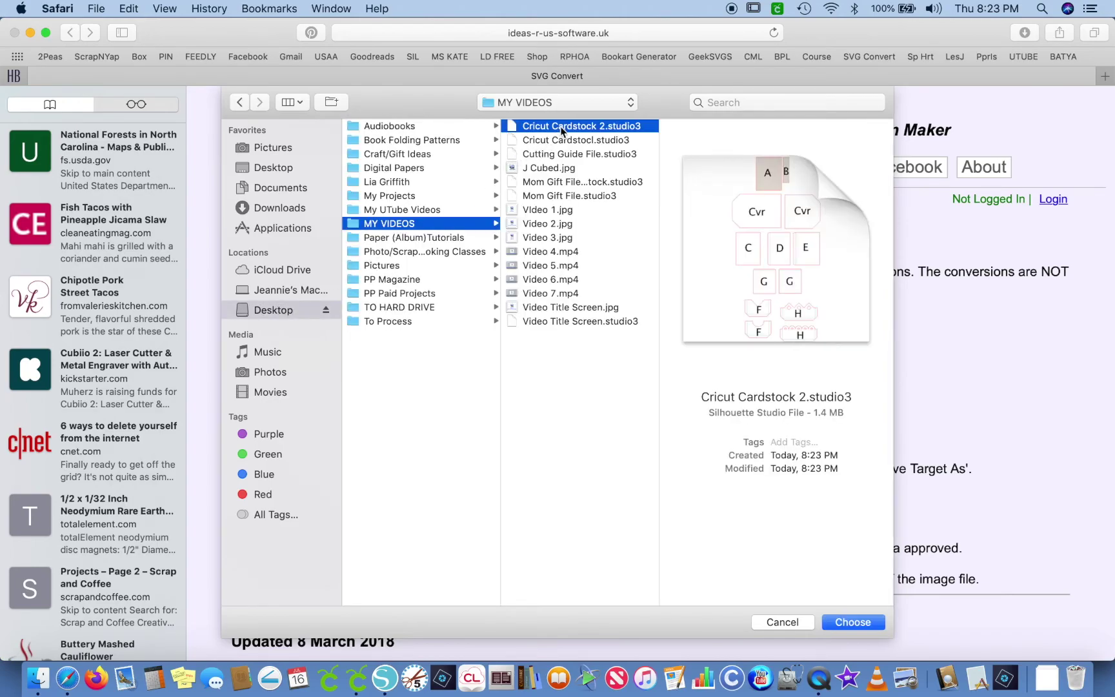
left_click(853, 622)
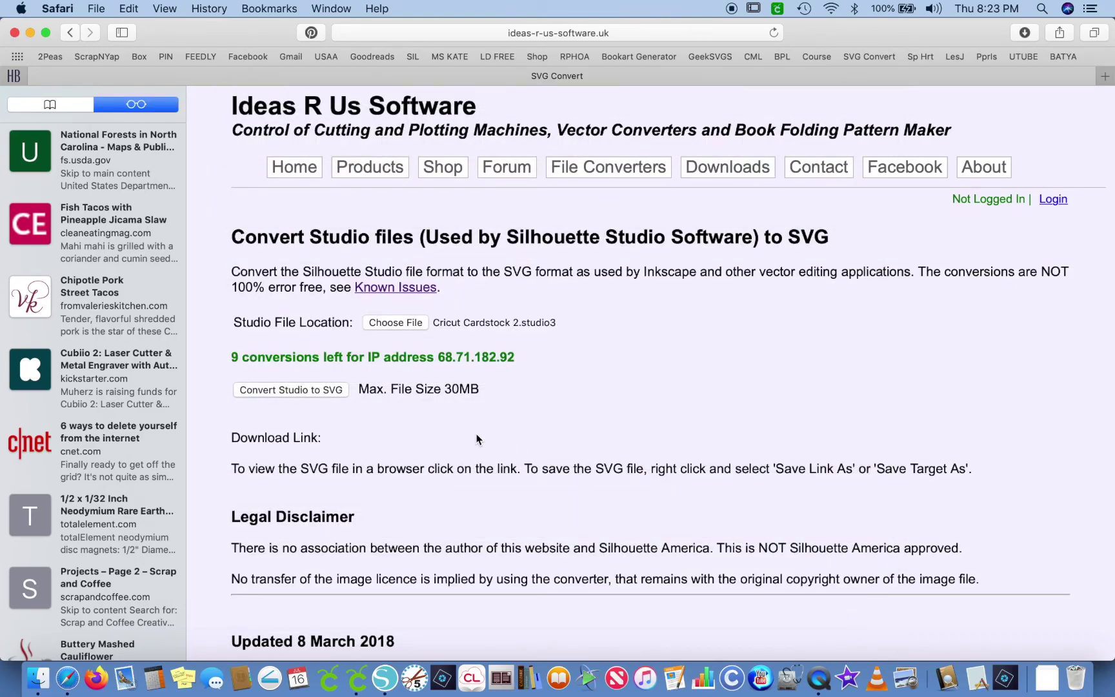
- Convert the chosen Studio file to SVG and download the resulting Cricut Cardstock 2 file
left_click(313, 391)
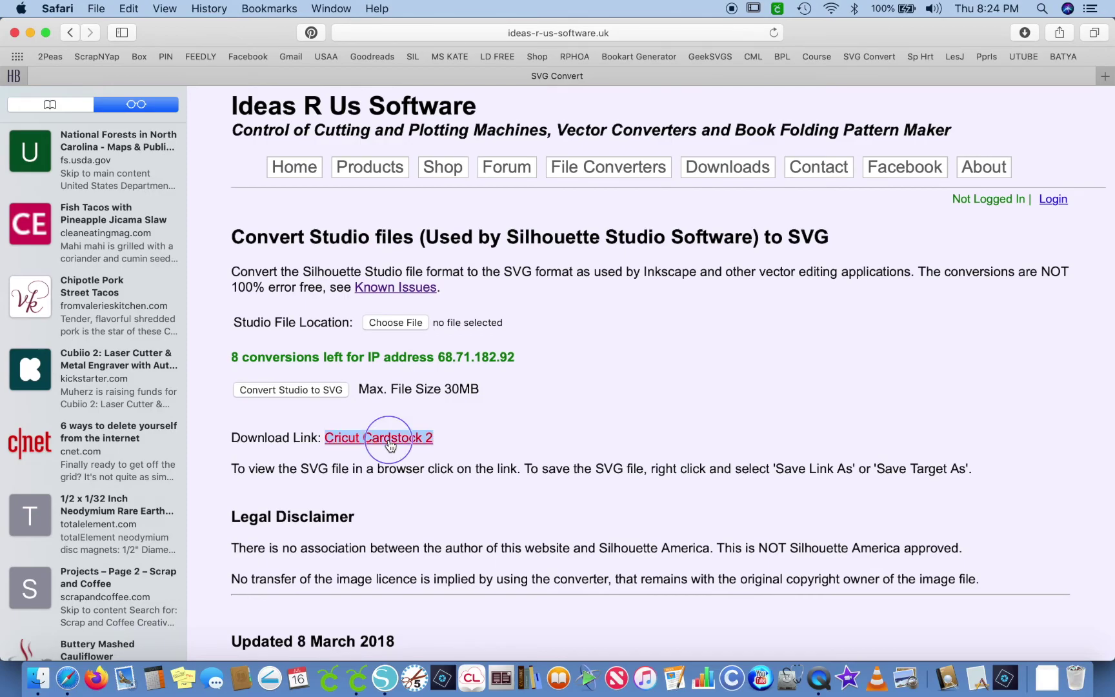
right_click(390, 444)
left_click(417, 485)
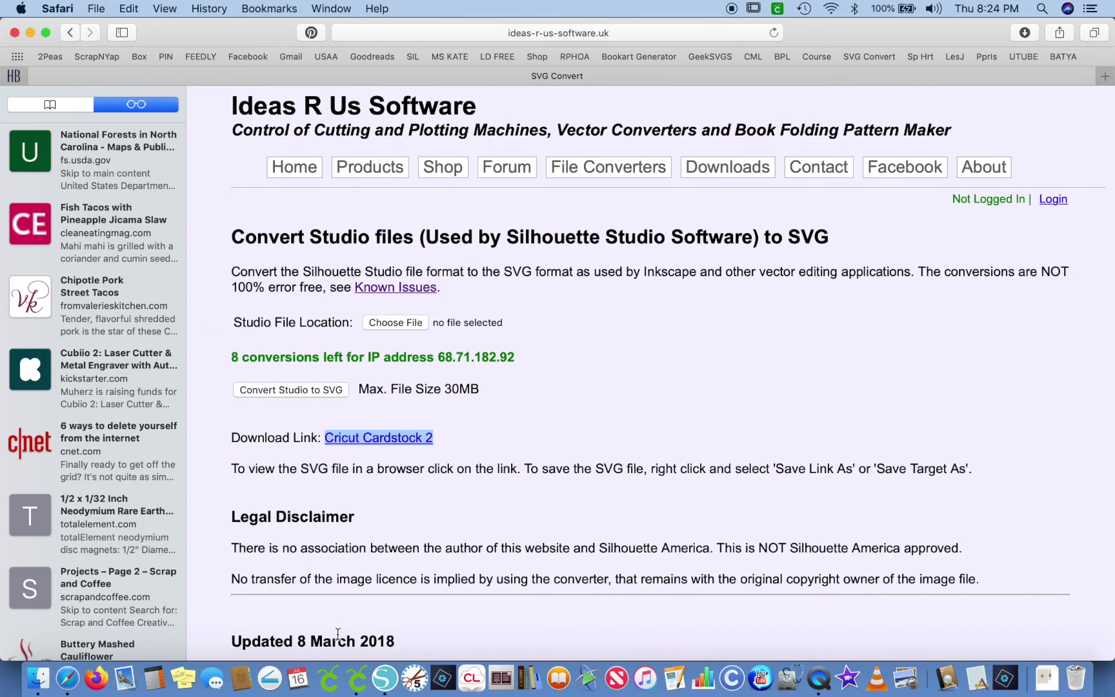
- Switch to Cricut Design Space and cancel the pending cut
left_click(359, 688)
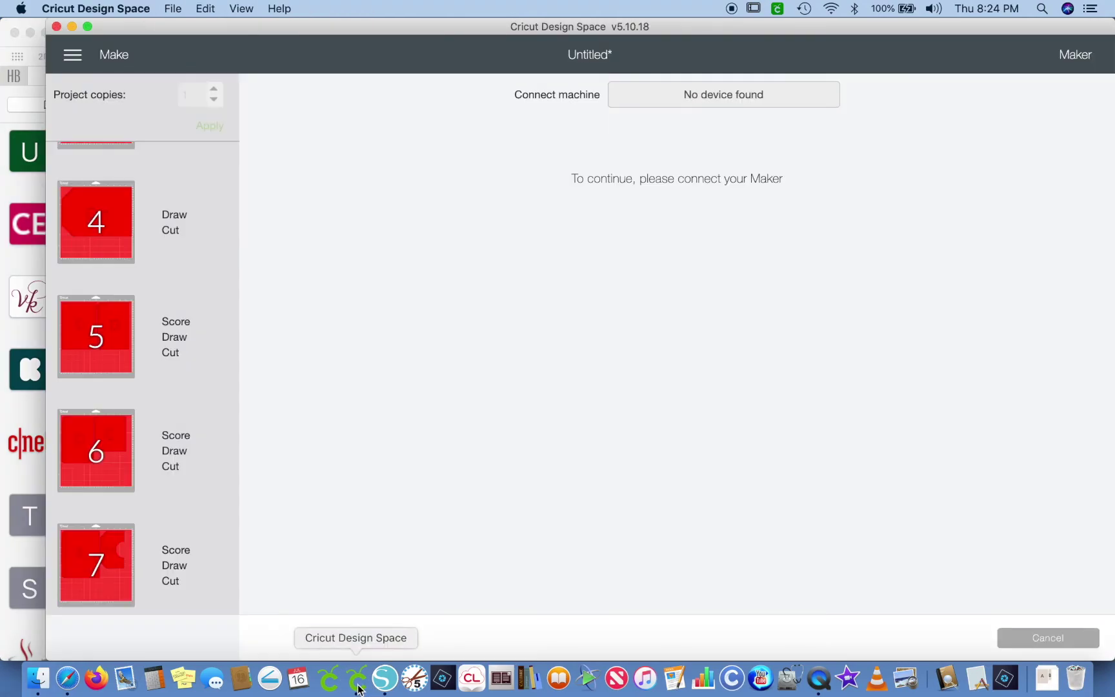
left_click(1020, 636)
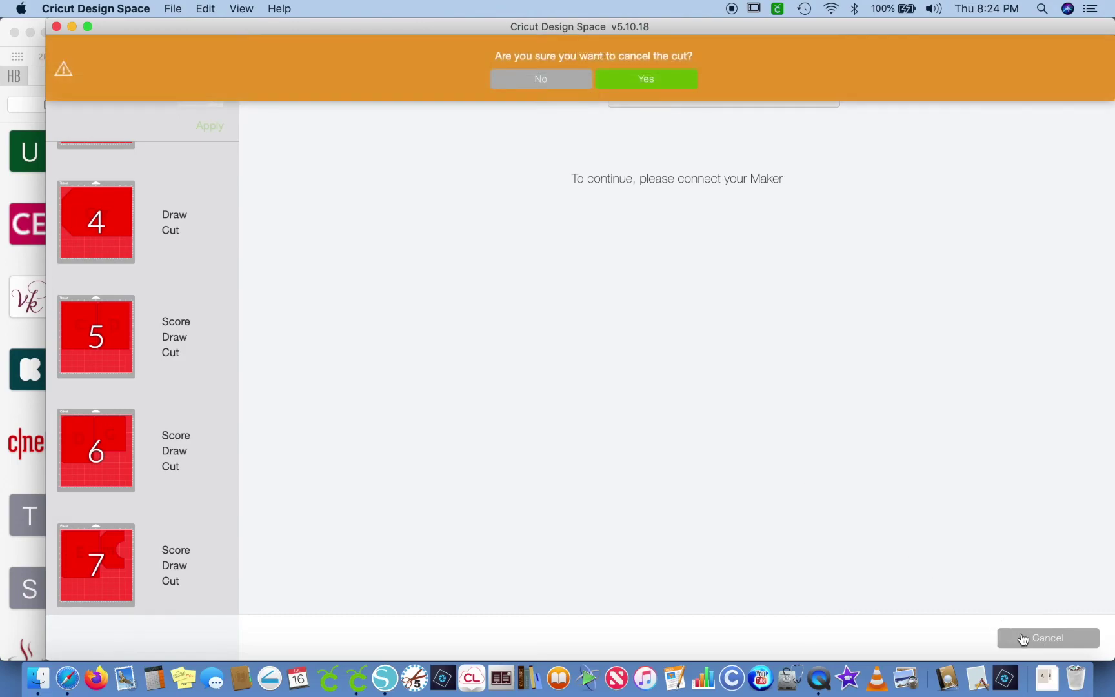
left_click(664, 83)
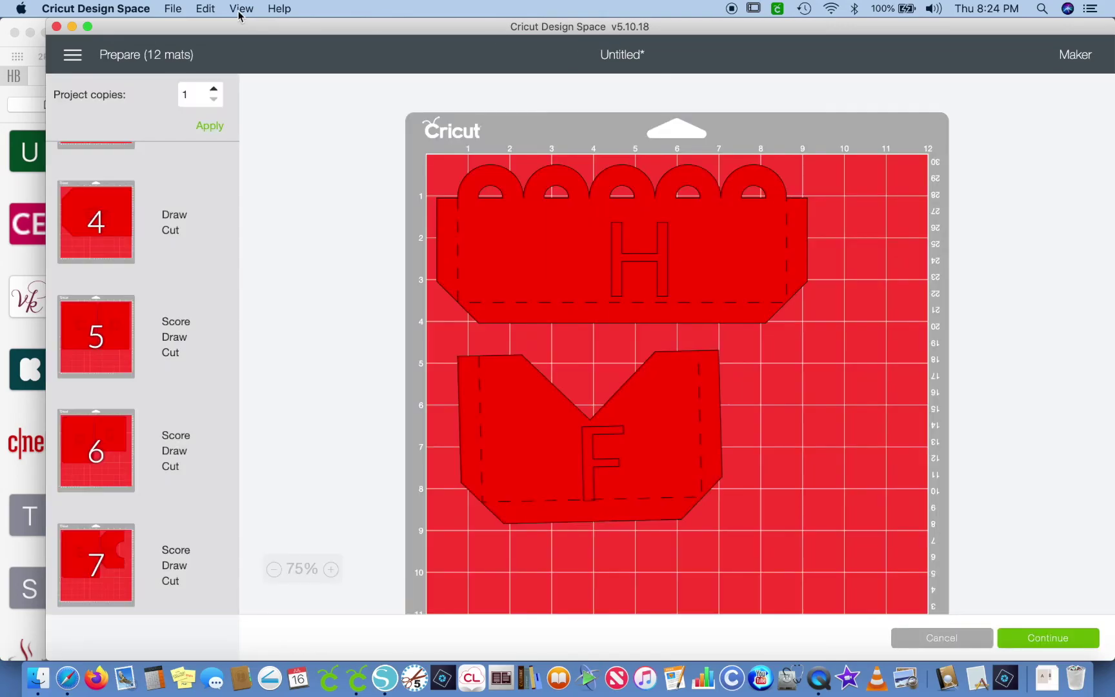
- Return to the canvas and start a new project, replacing the existing unsaved one
left_click(74, 58)
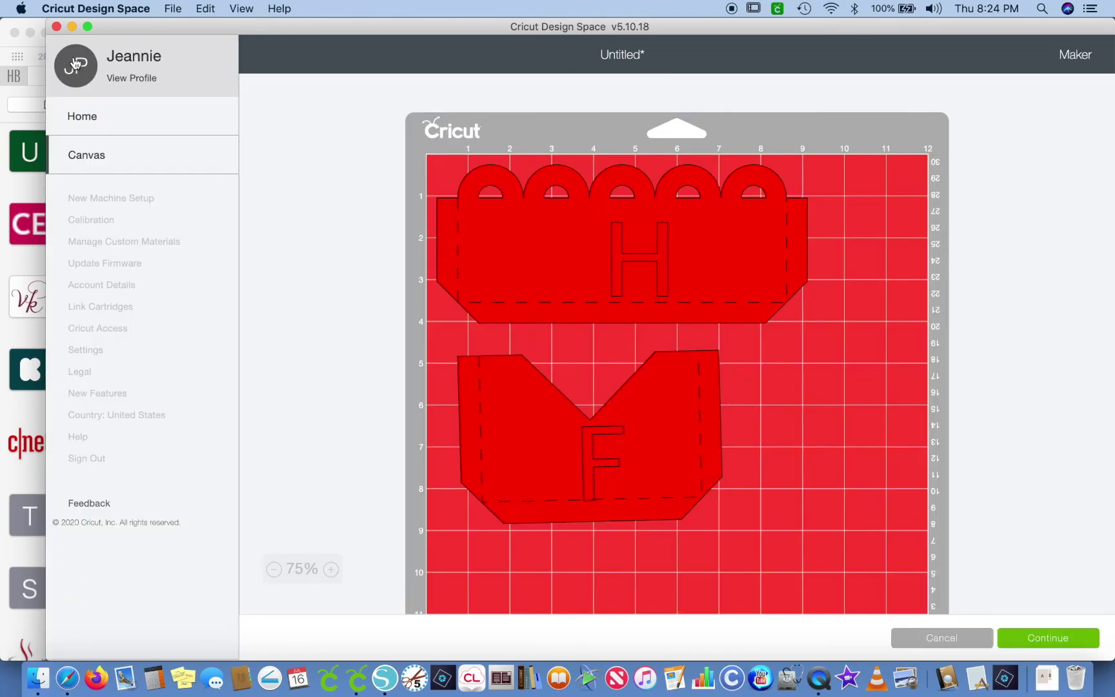
left_click(102, 157)
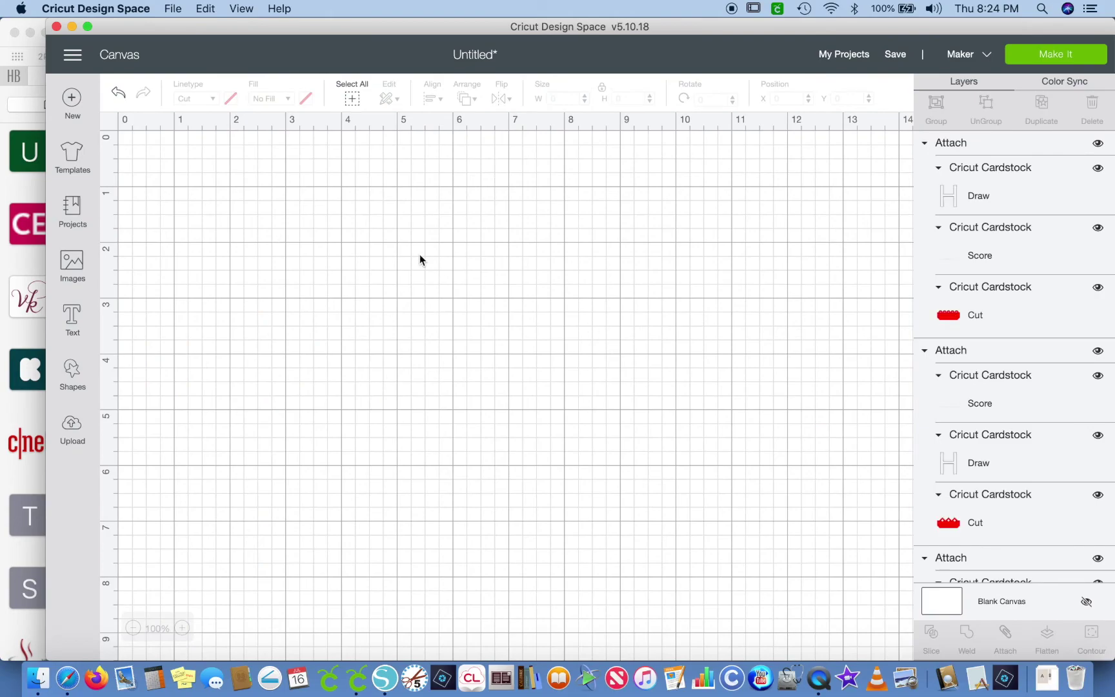
left_click(73, 99)
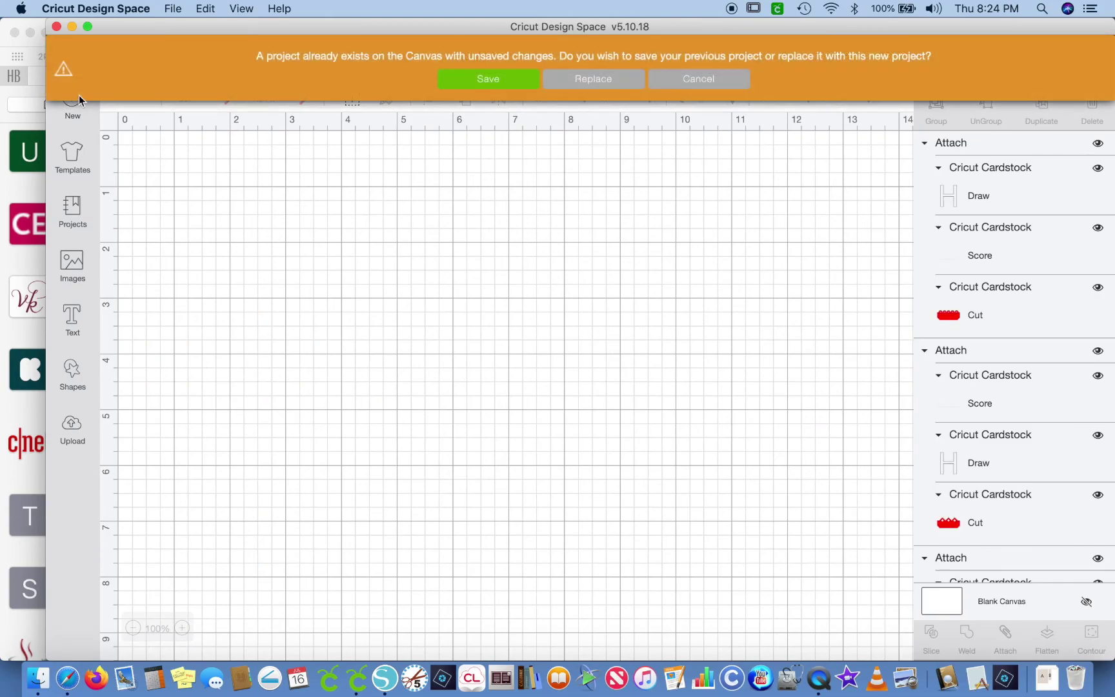
left_click(604, 79)
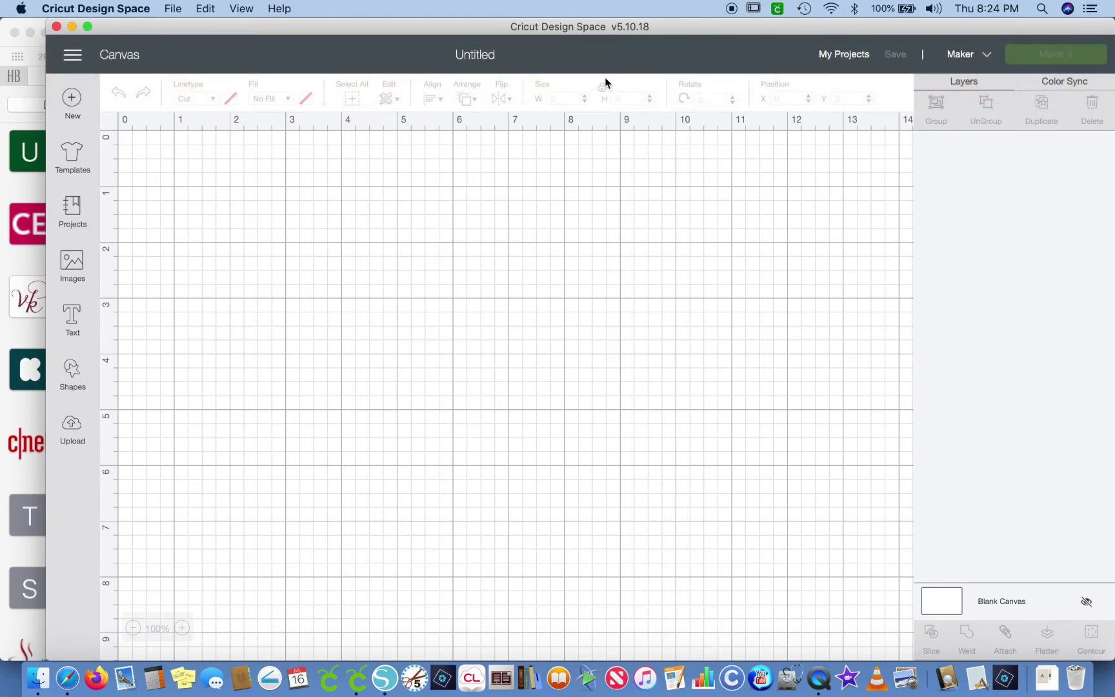
- Upload the downloaded Cricut Cardstock 2 SVG as an image and save it under that name
left_click(78, 437)
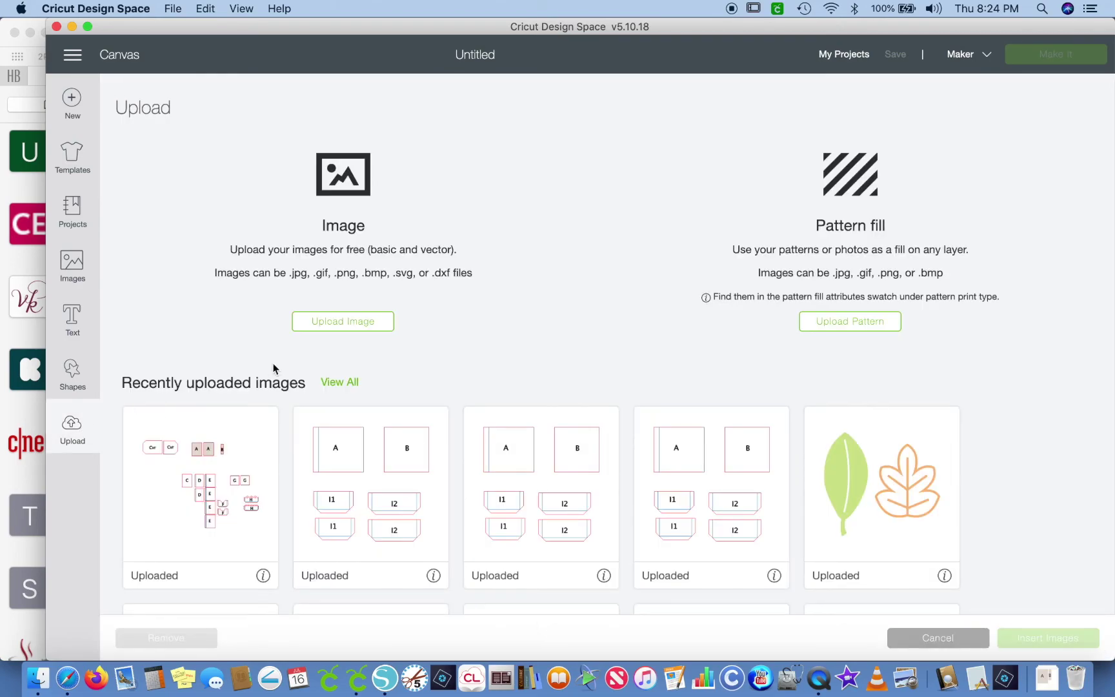
left_click(331, 322)
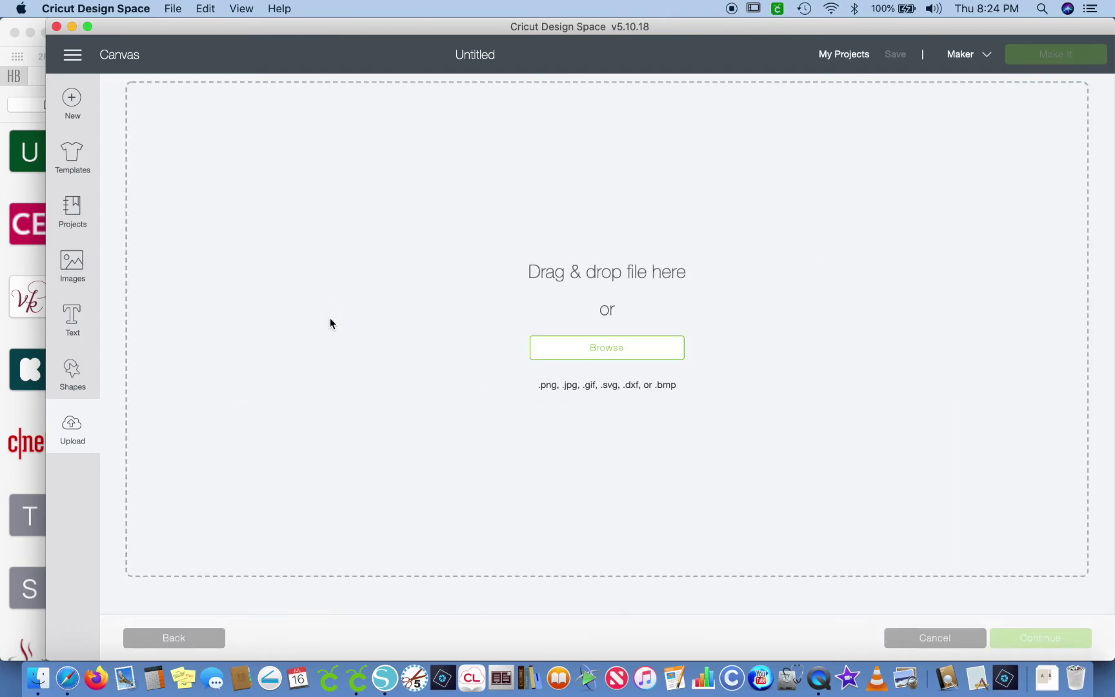
left_click(1047, 677)
left_click_drag(1046, 623, 579, 316)
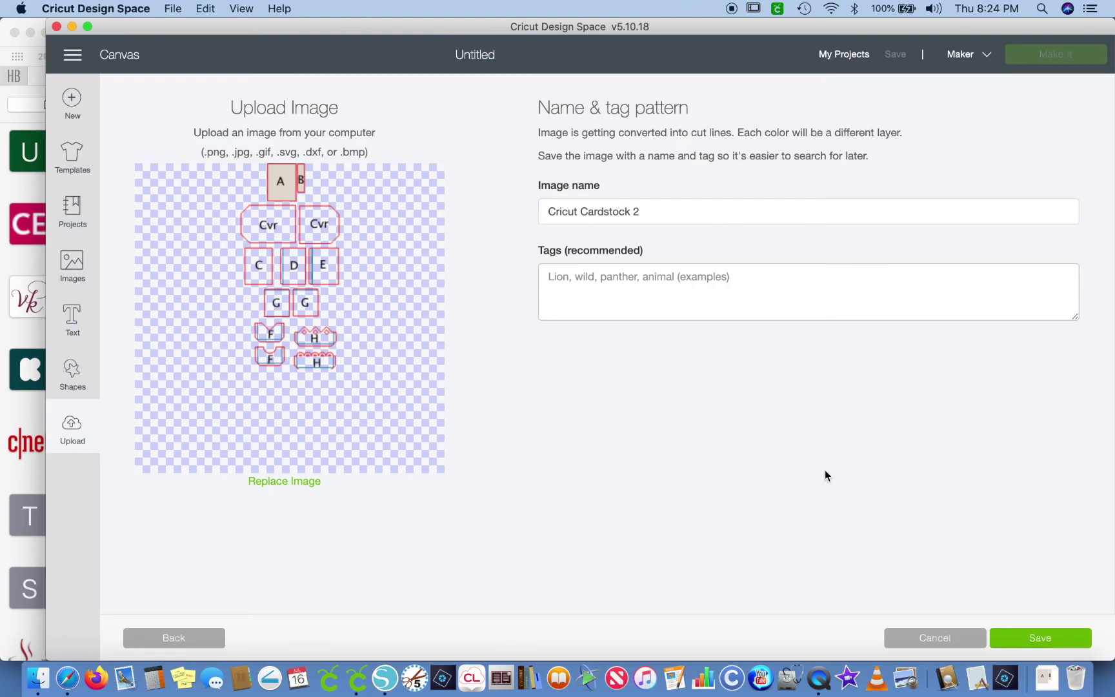
left_click(1029, 639)
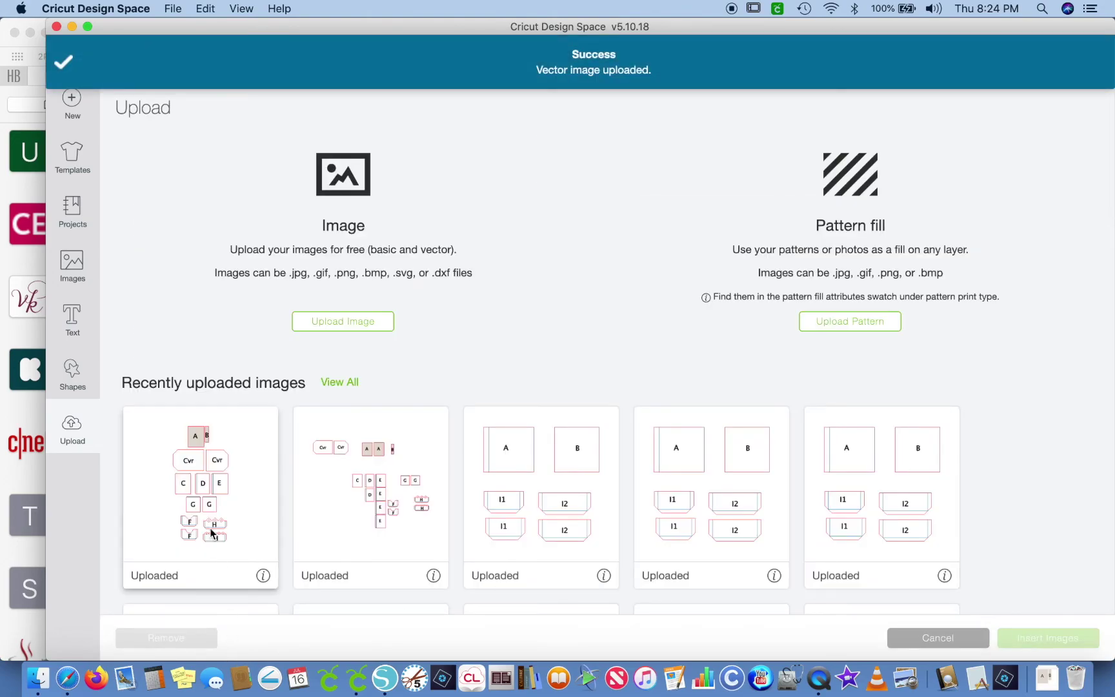
- Insert the newly uploaded Cricut Cardstock 2 image onto the canvas
left_click(195, 496)
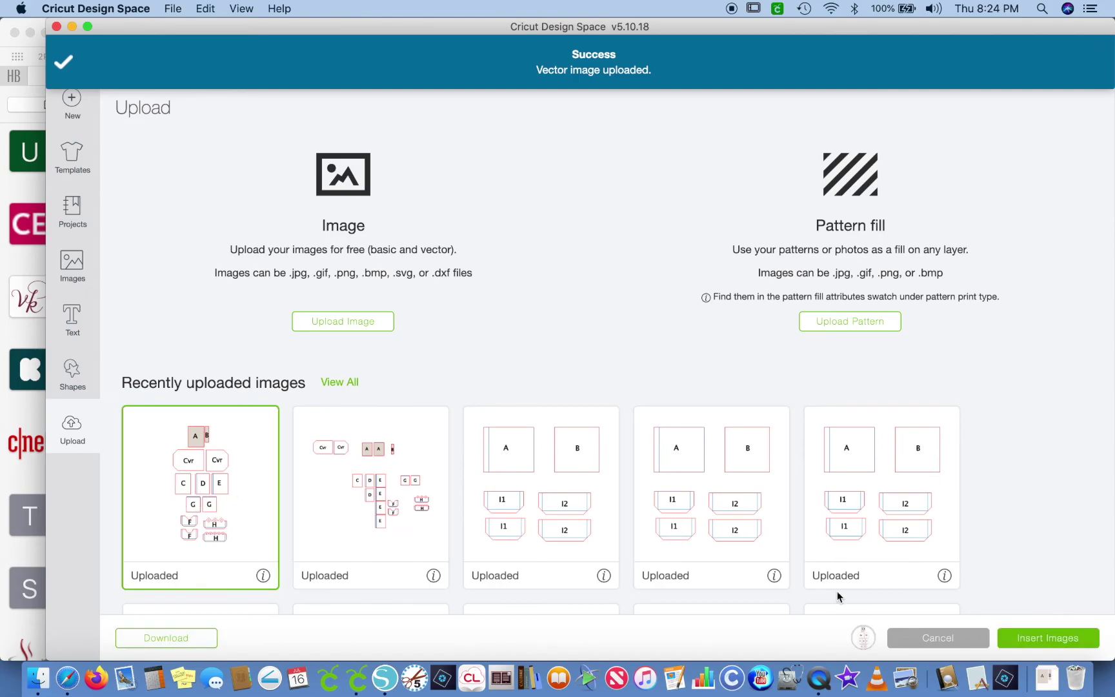
left_click(1021, 642)
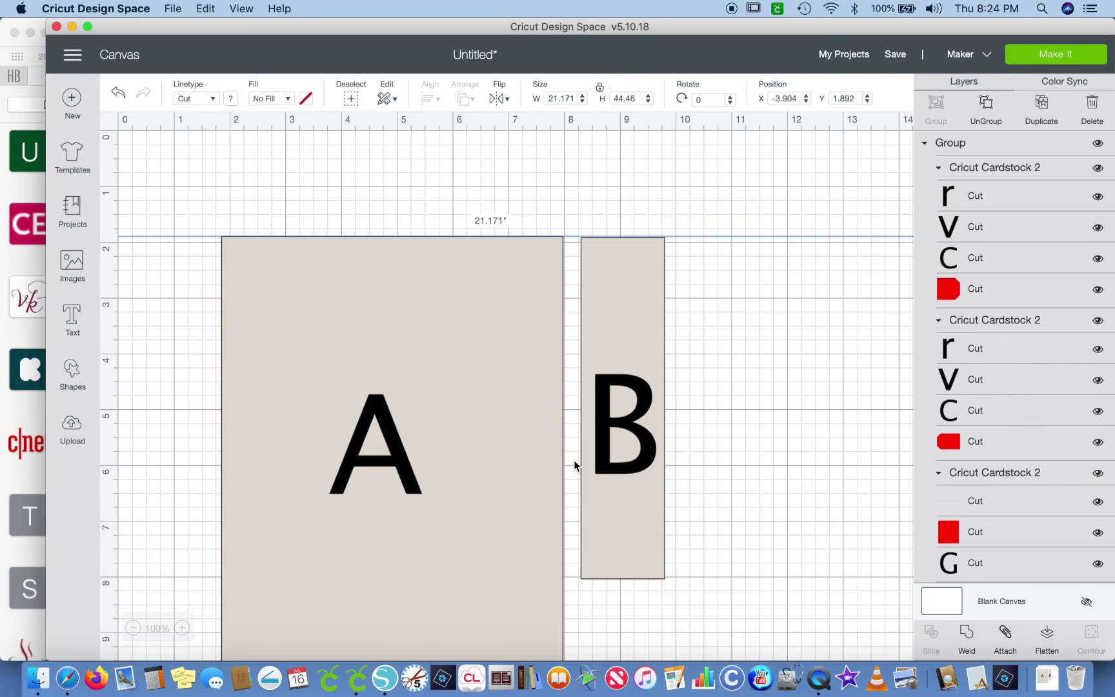
- Examine all the lettered pieces of the inserted design across the canvas, from the A and B panels down to the F and H pieces
scroll(574, 464, "down", 5)
scroll(574, 464, "up", 5)
scroll(574, 461, "down", 15)
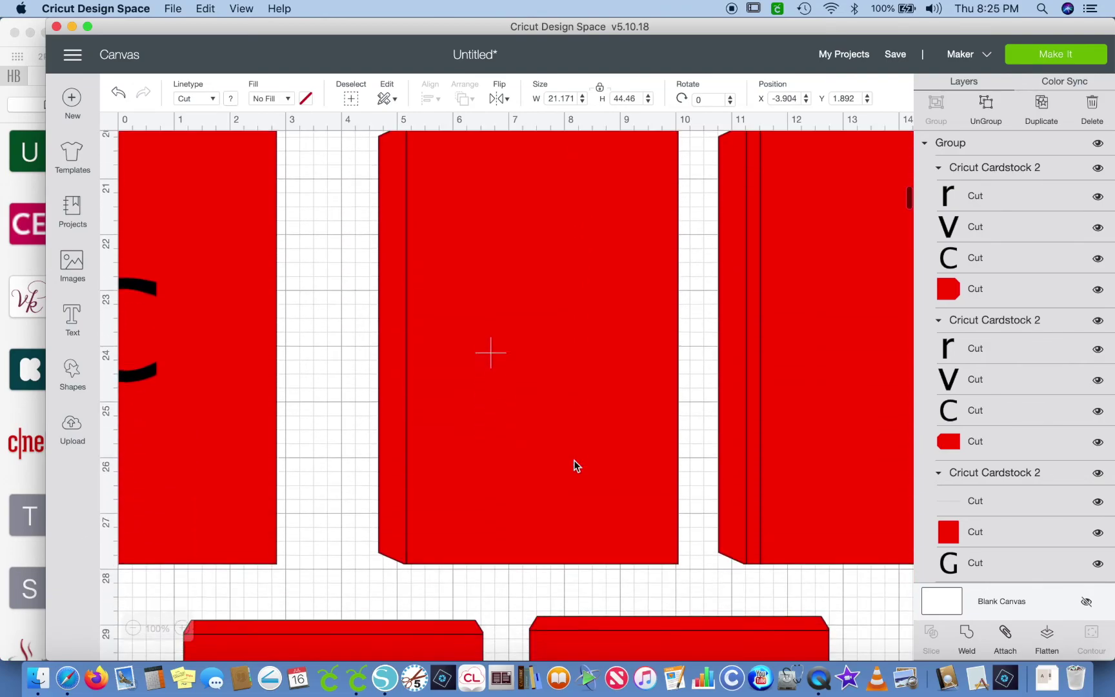
scroll(576, 465, "down", 9)
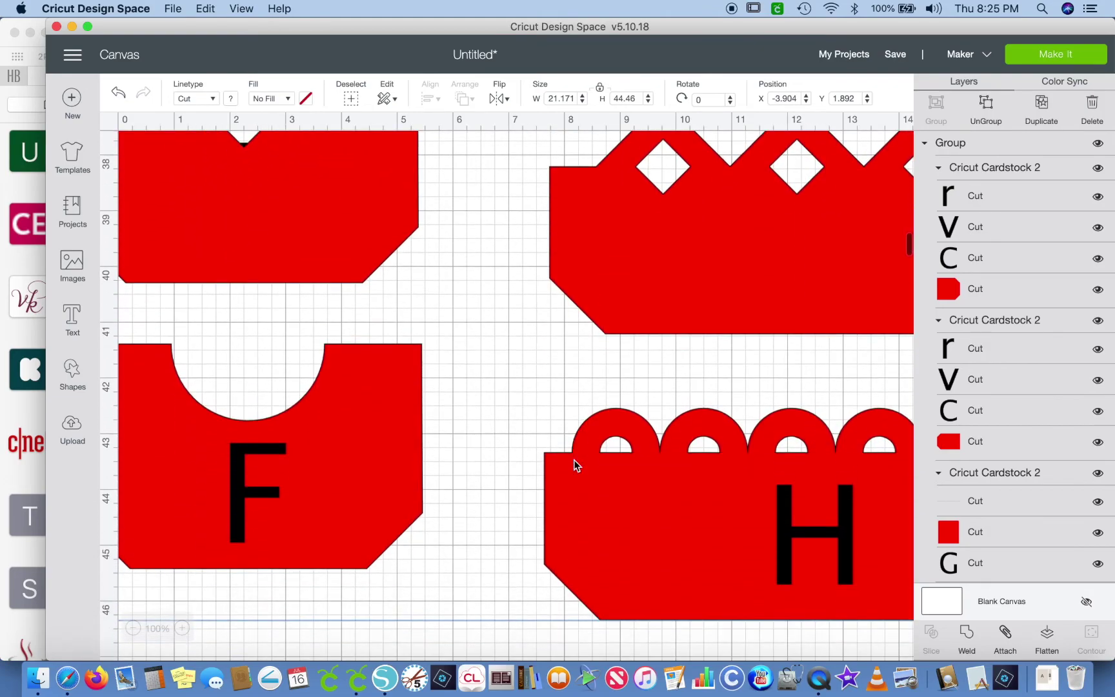
scroll(576, 464, "up", 4)
scroll(576, 464, "right", 10)
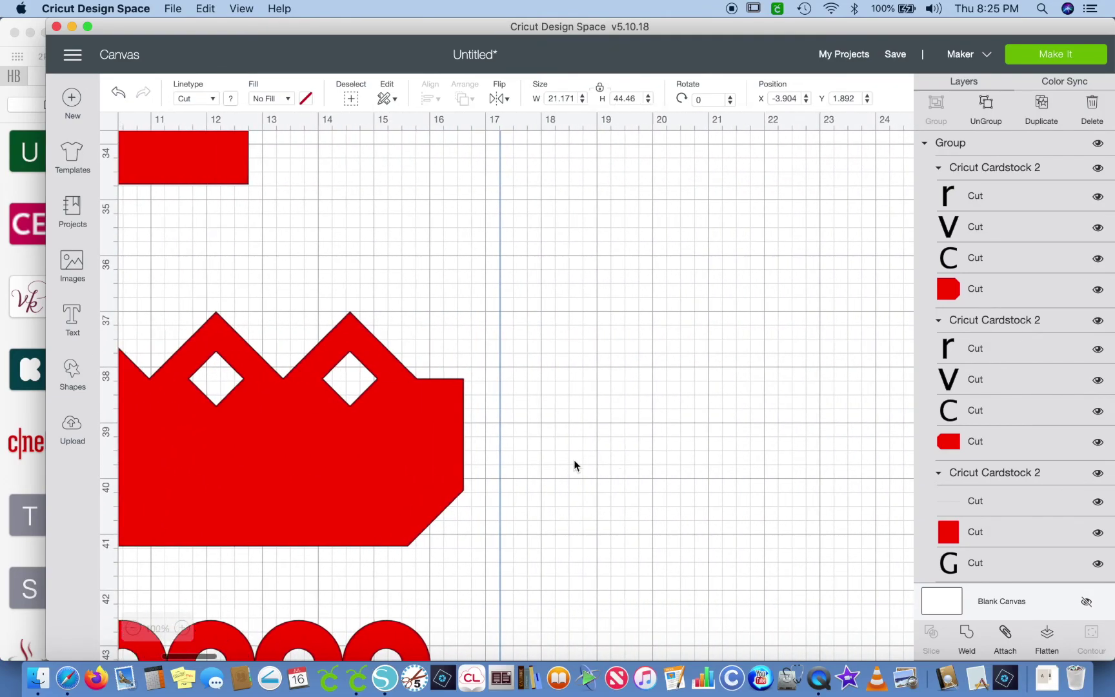
scroll(576, 465, "left", 5)
scroll(574, 461, "up", 12)
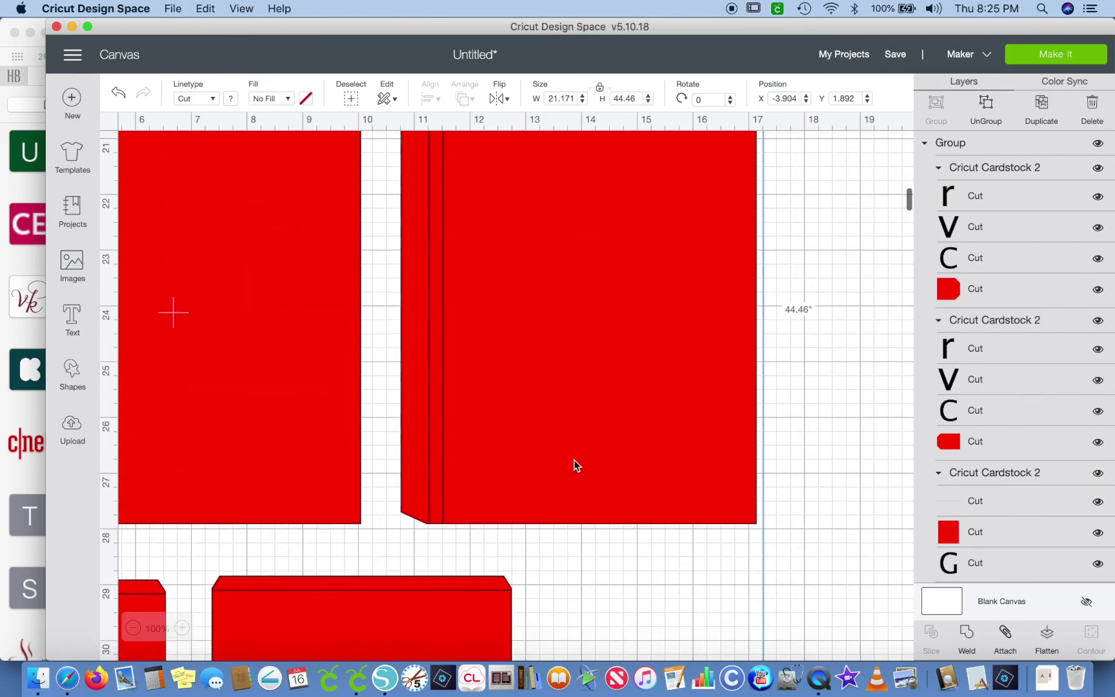
scroll(576, 464, "up", 6)
scroll(576, 464, "left", 4)
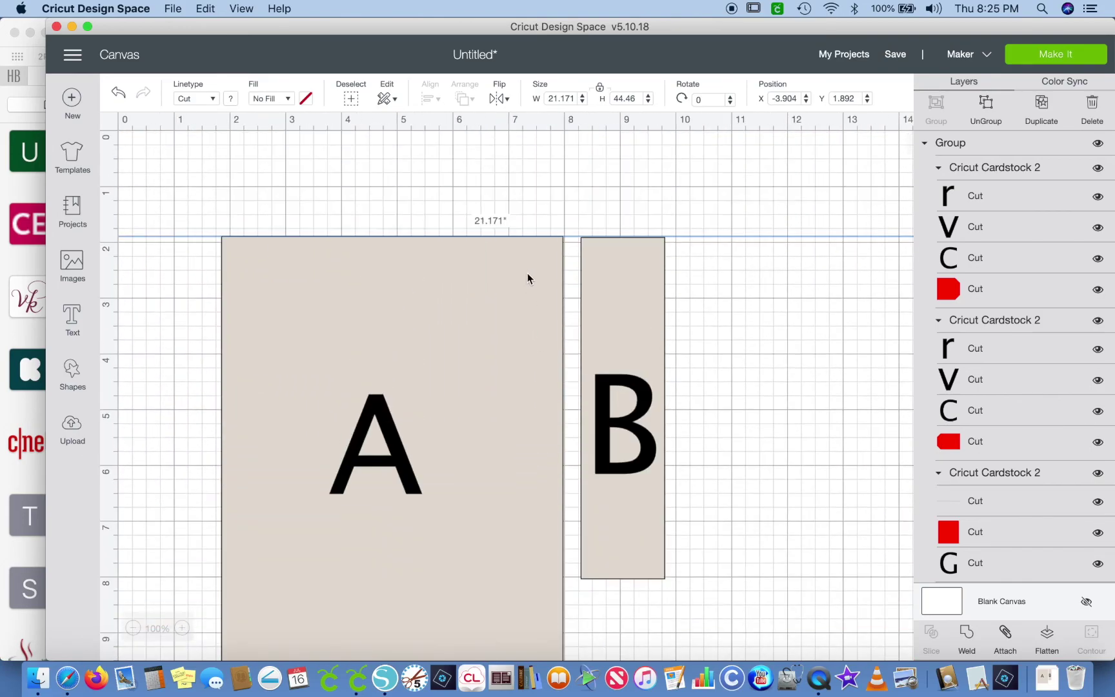
scroll(527, 278, "down", 2)
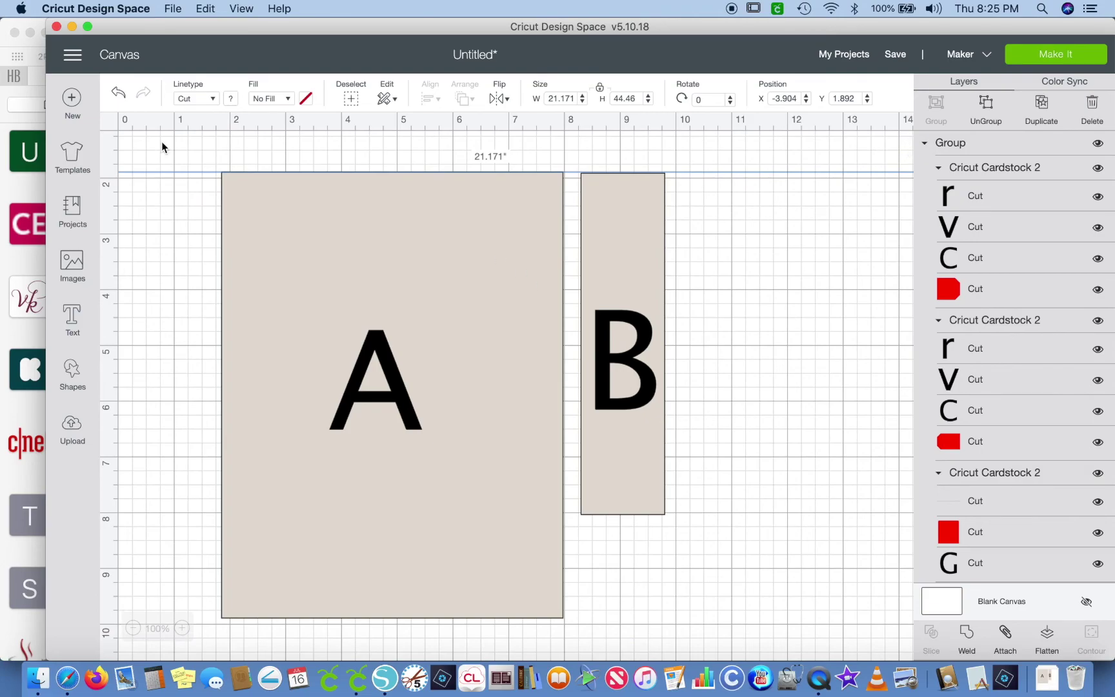
scroll(371, 249, "up", 2)
scroll(371, 249, "down", 3)
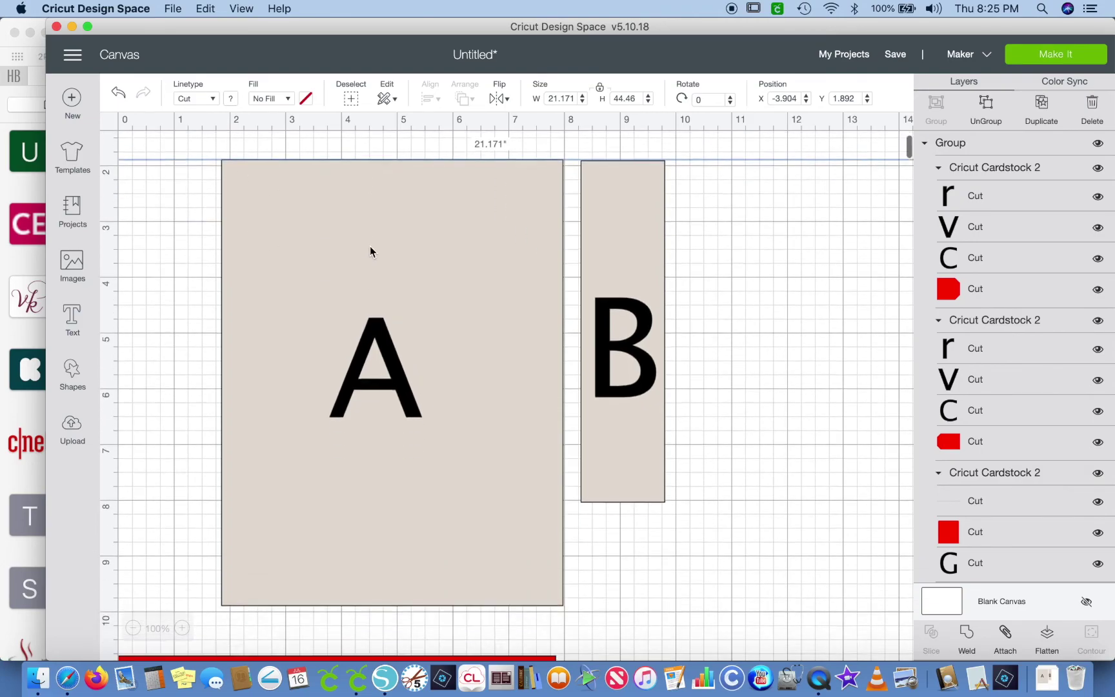
- Ungroup the whole design into separate lettered pieces and review the layers belonging to each piece
left_click(987, 102)
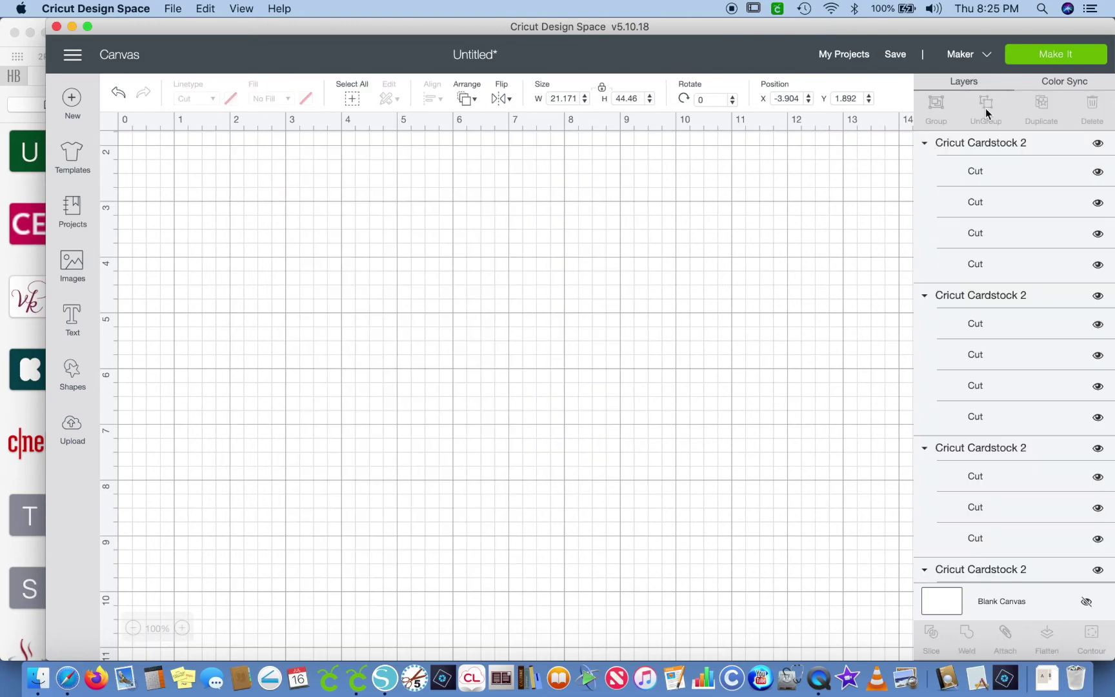
left_click(831, 281)
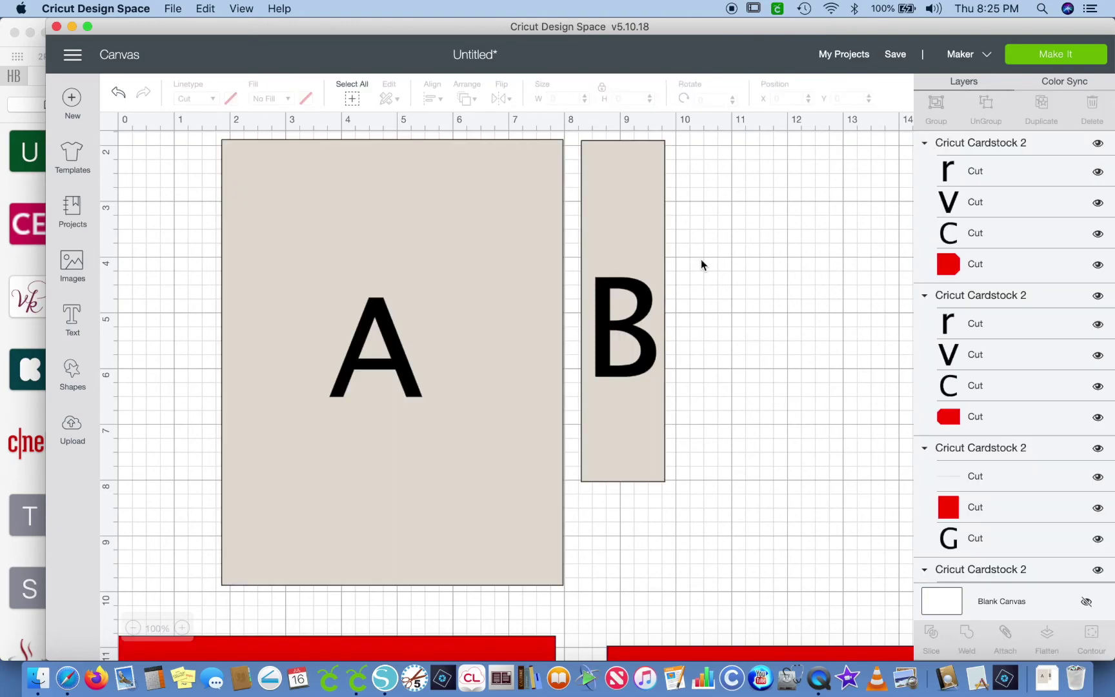
left_click(395, 354)
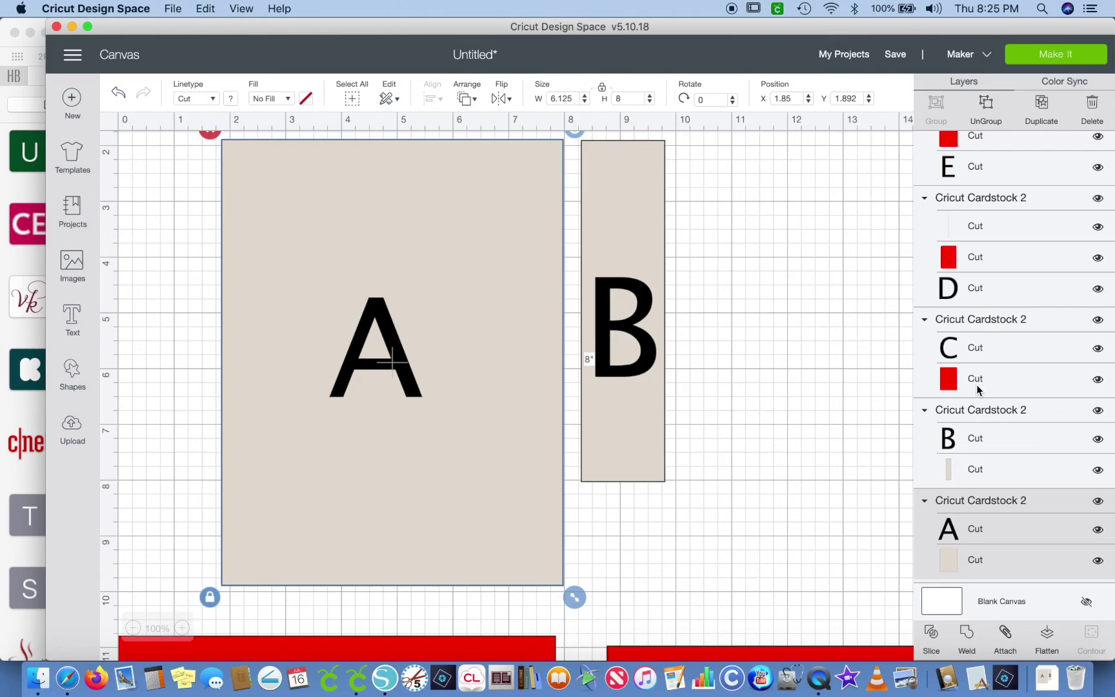
scroll(915, 301, "up", 10)
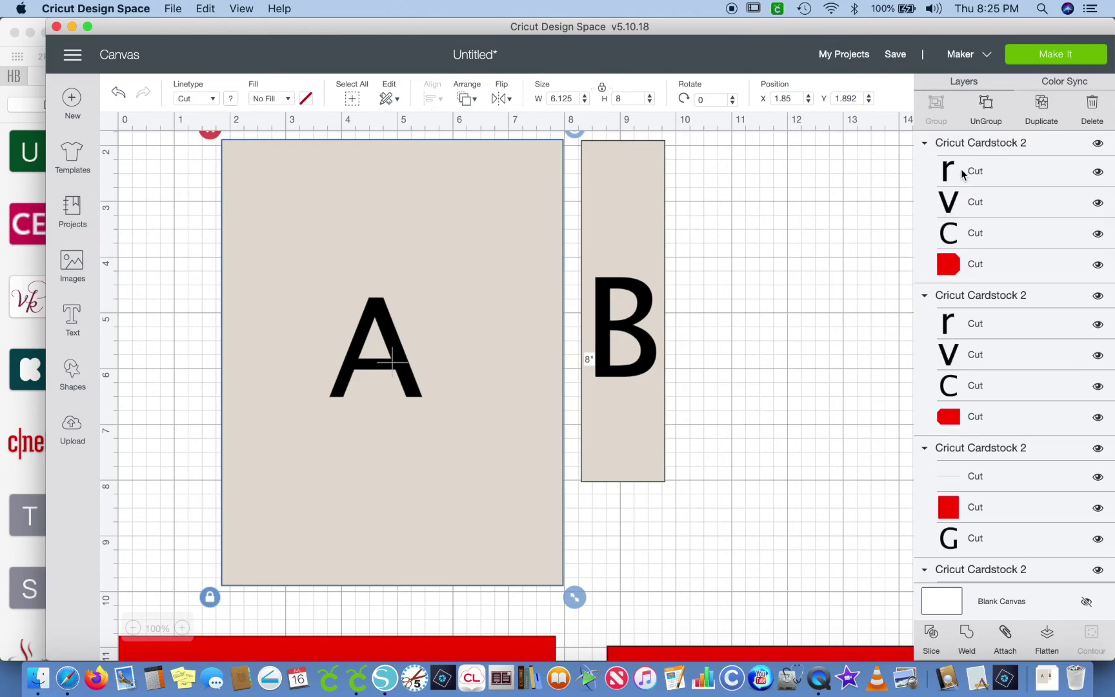
left_click(963, 170)
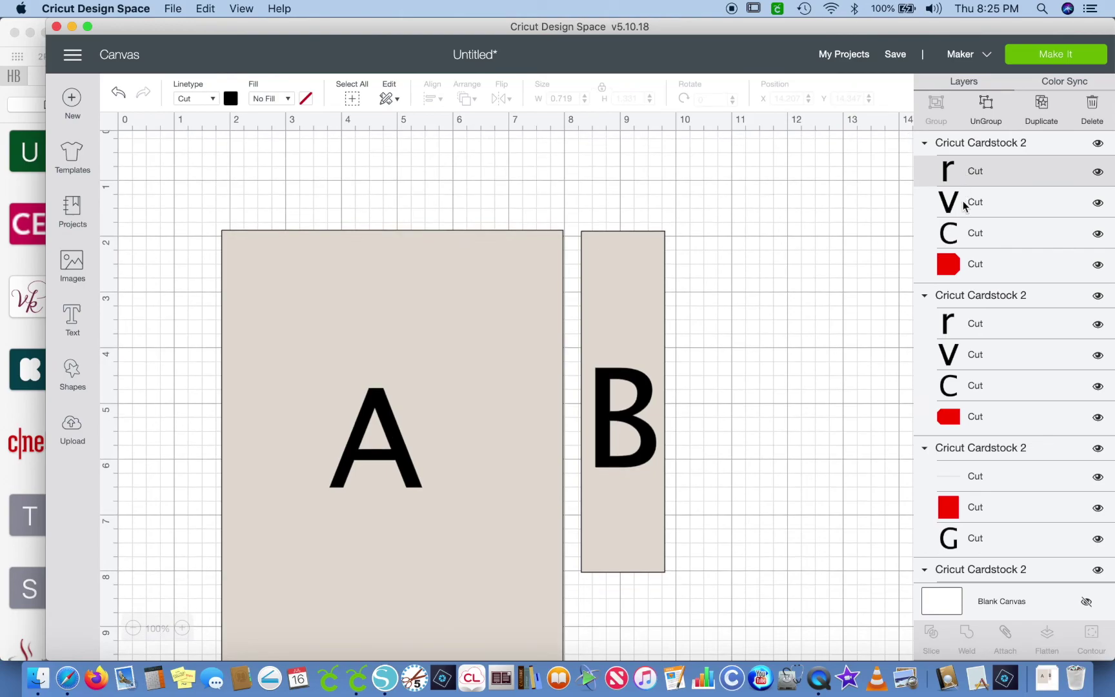
scroll(921, 376, "down", 10)
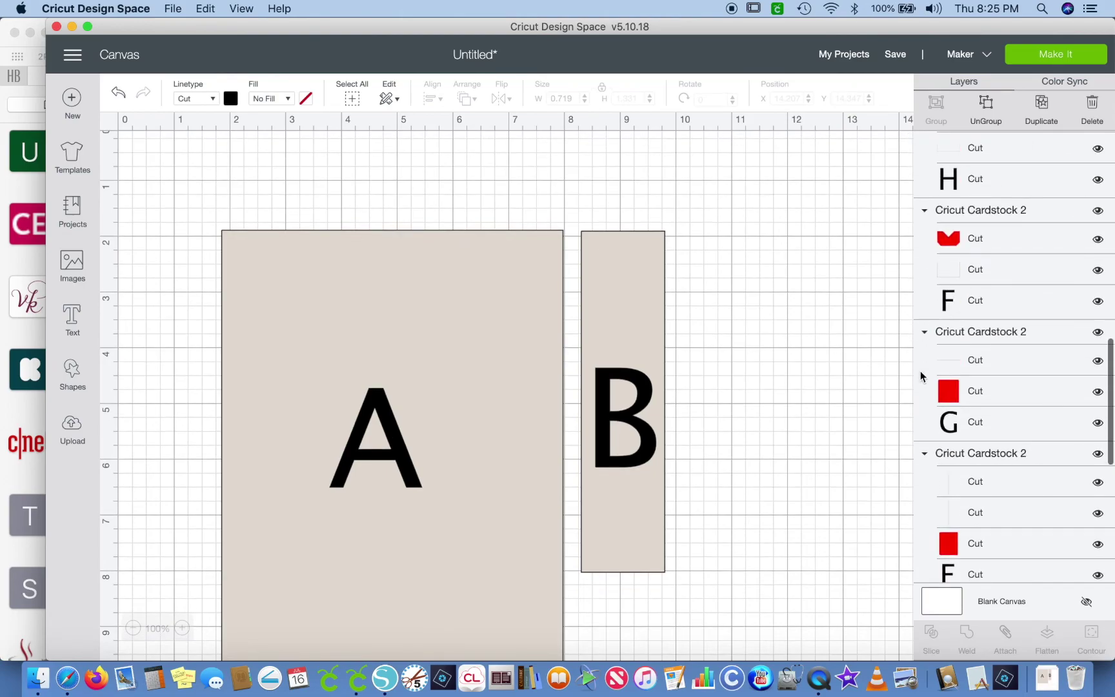
scroll(920, 376, "down", 3)
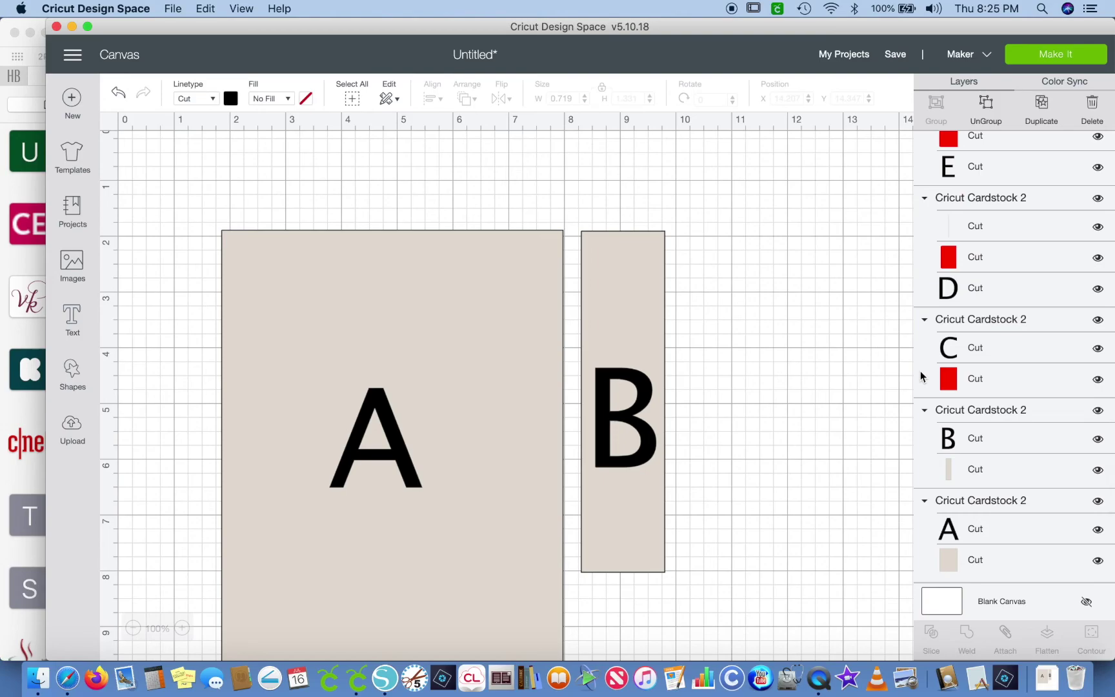
- Ungroup the D piece and send its red panel to the back so that the letter D lies on top
scroll(781, 438, "down", 20)
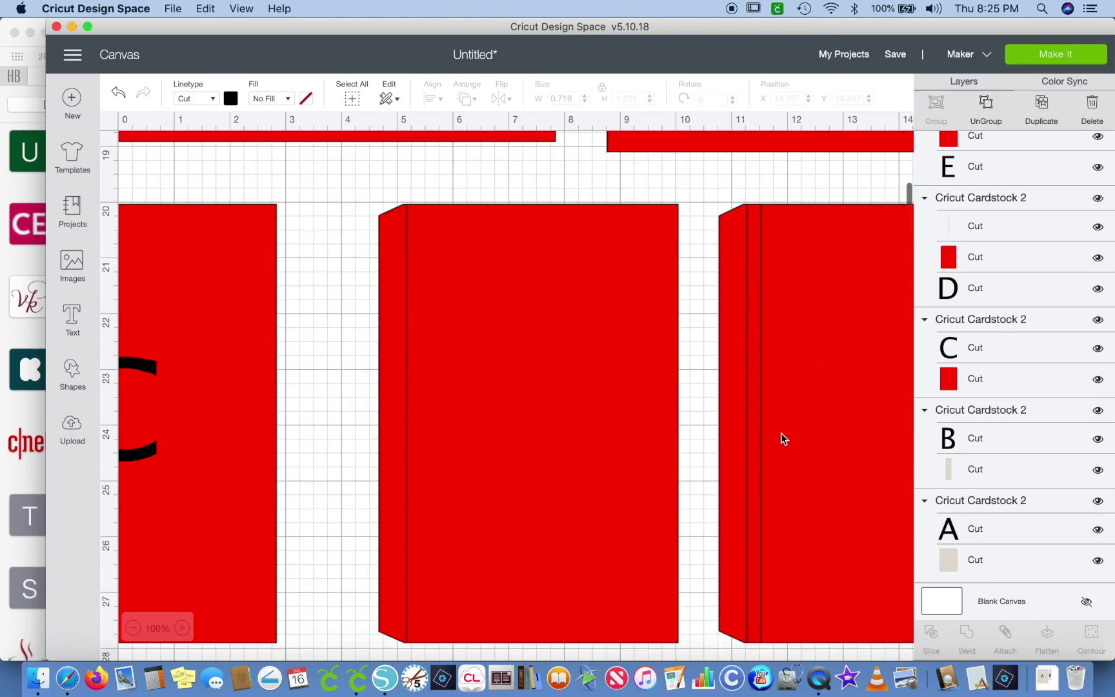
left_click(522, 469)
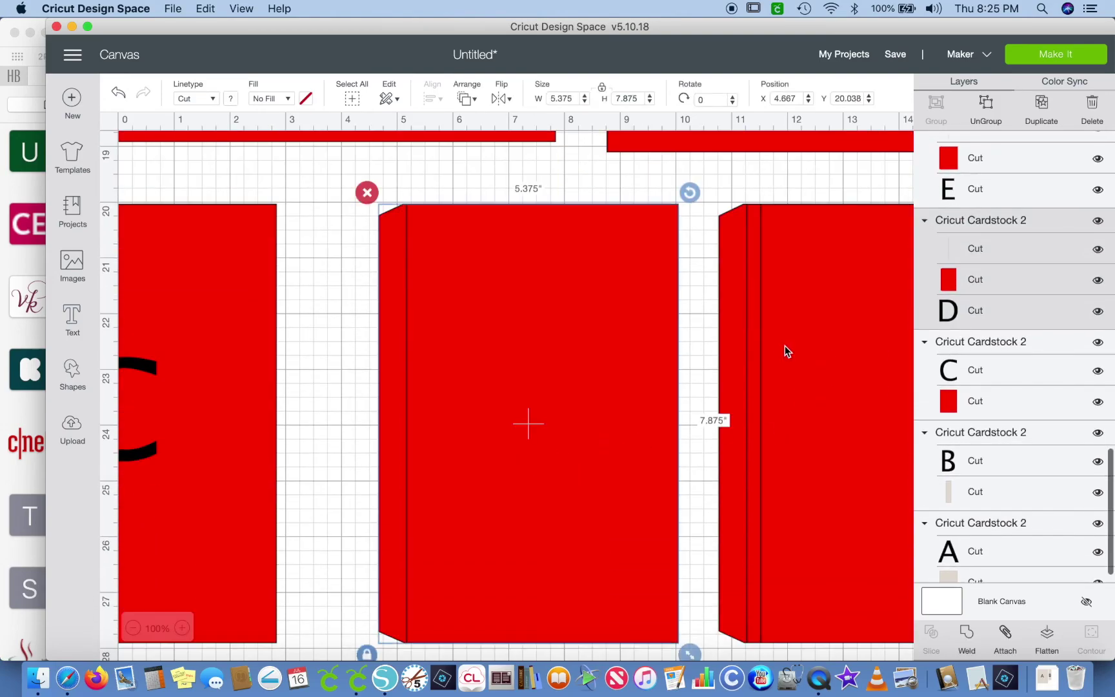
left_click(976, 110)
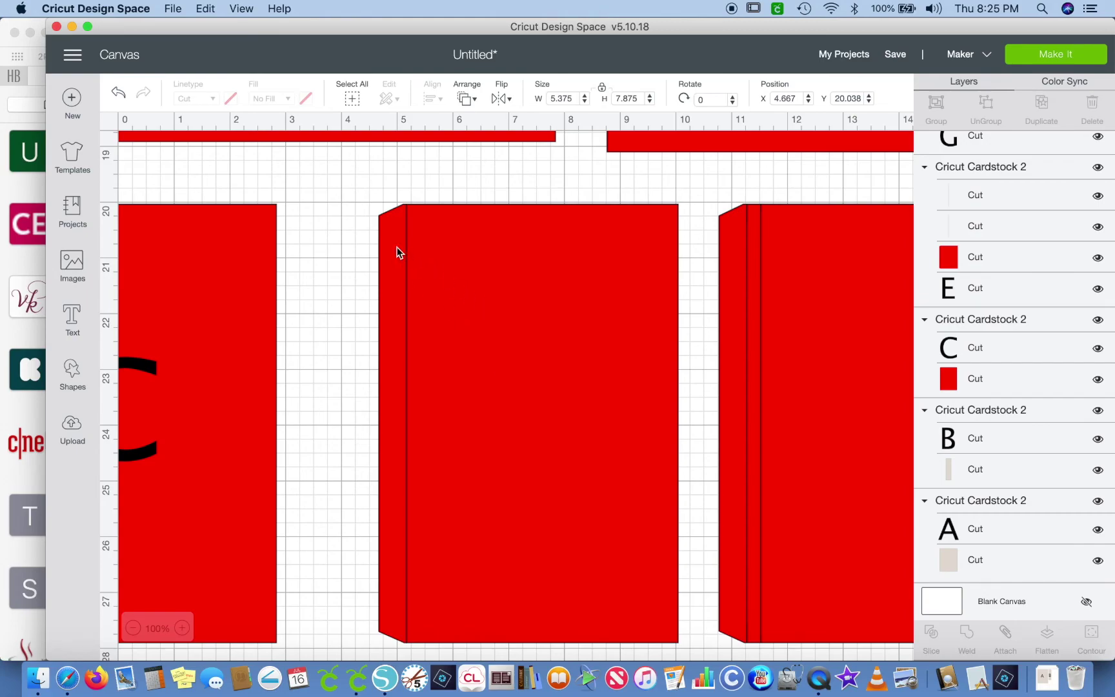
left_click(473, 276)
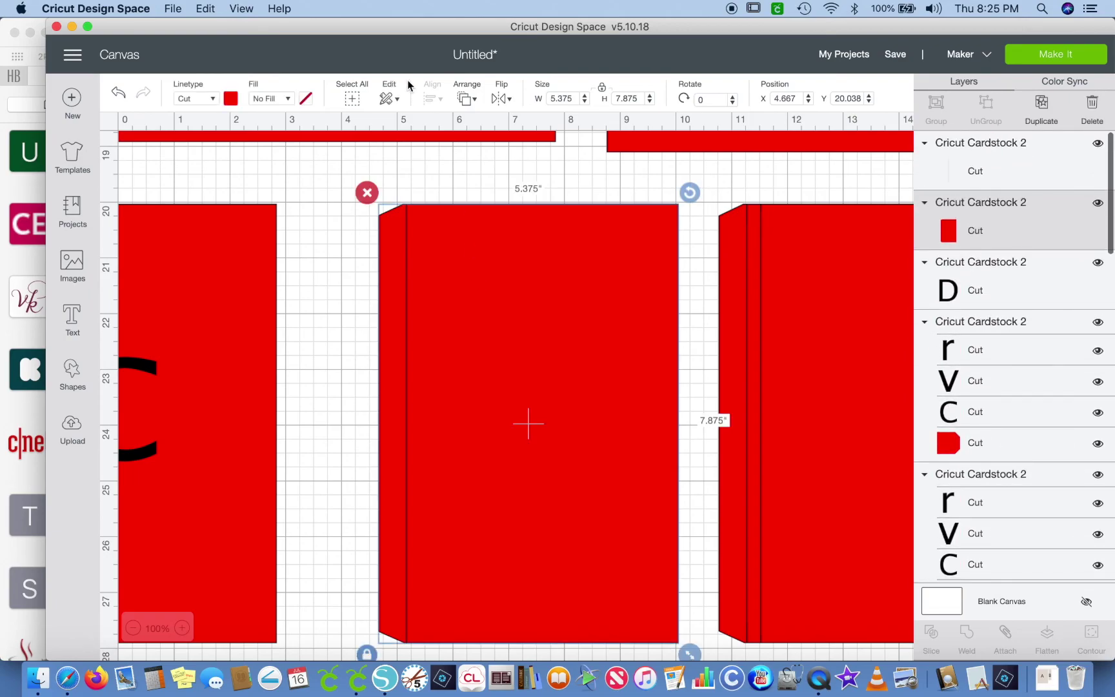
left_click(468, 100)
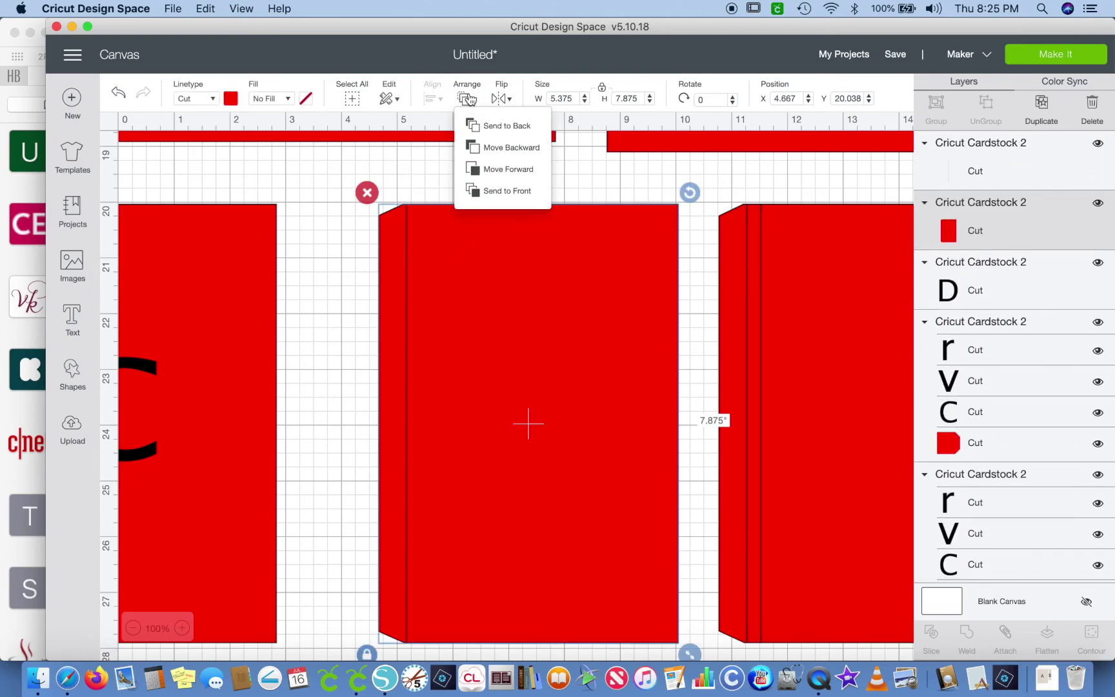
left_click(488, 124)
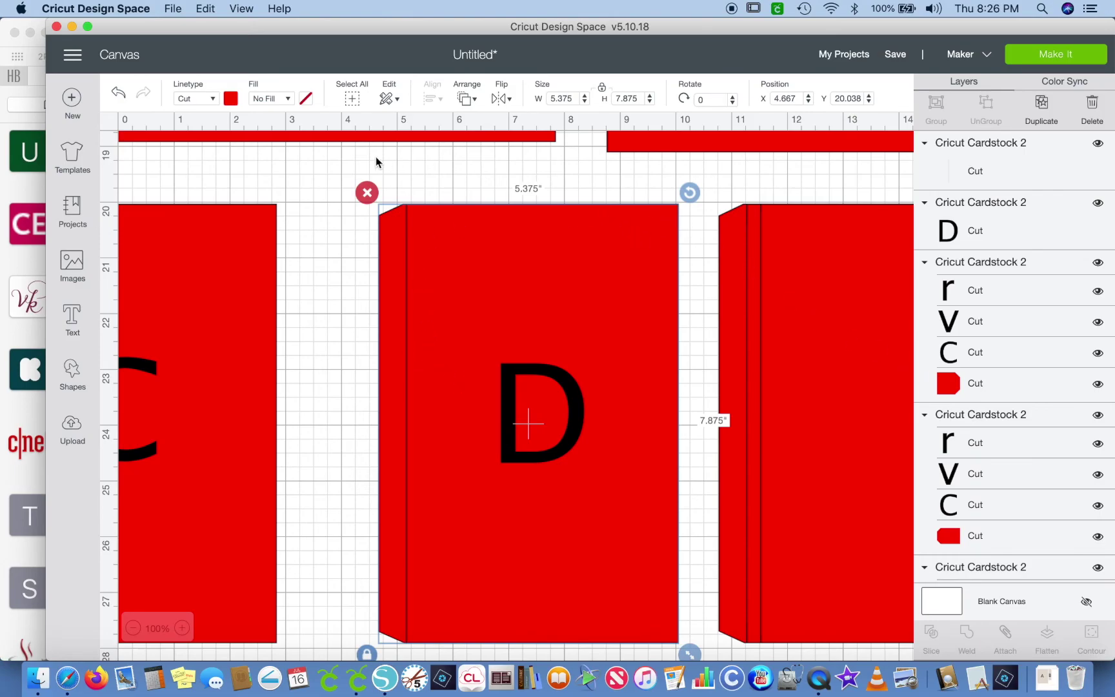
left_click_drag(381, 171, 530, 645)
left_click(325, 400)
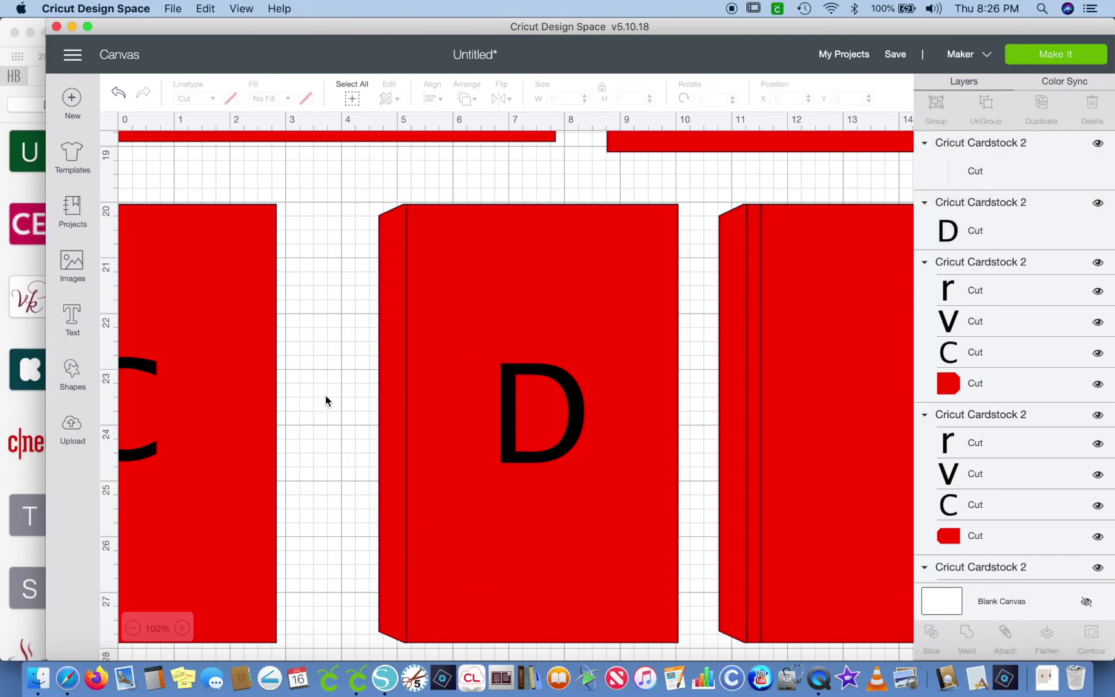
- Try sending the D piece's vertical fold line to the back, and undo that change
left_click(406, 349)
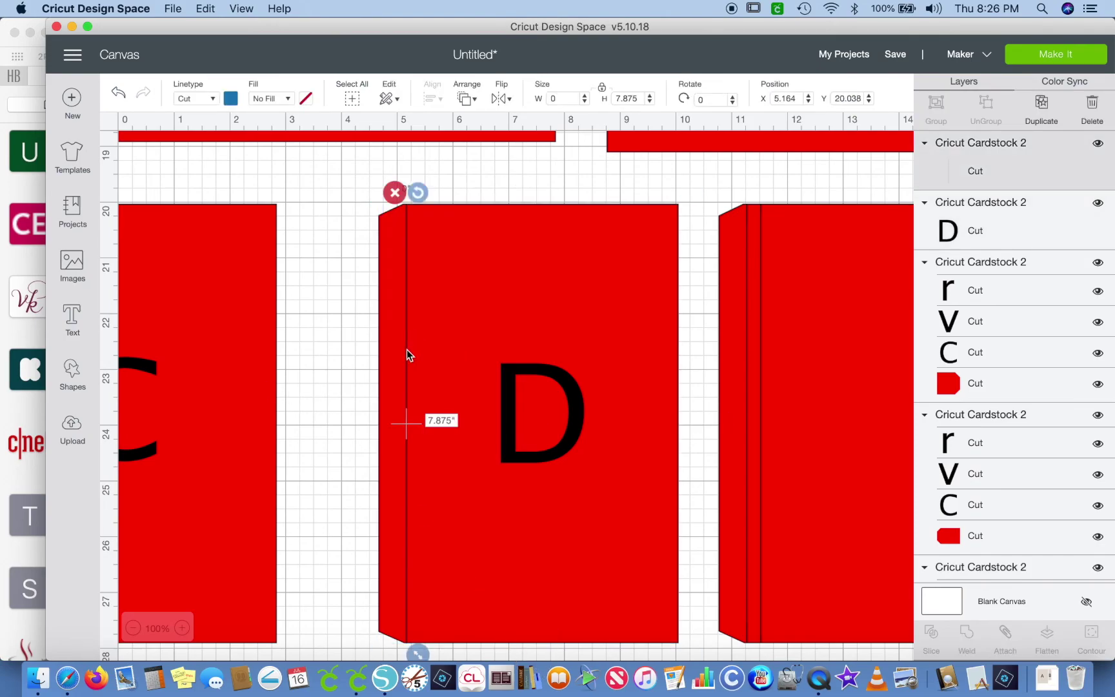
left_click(464, 99)
left_click(481, 125)
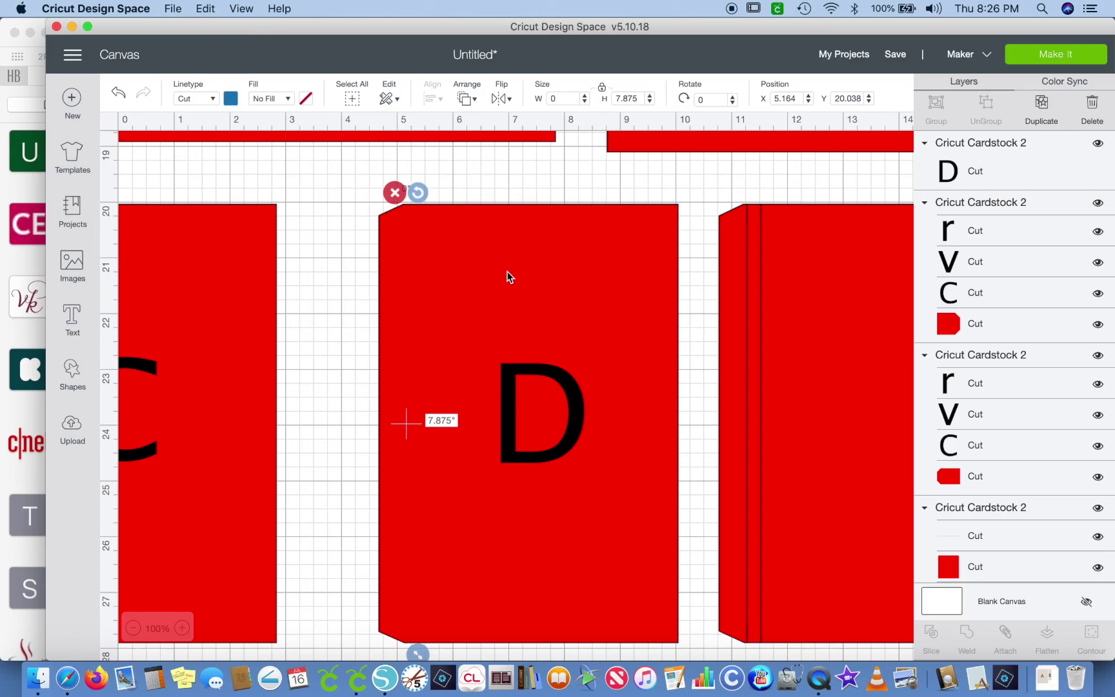
key("super+z")
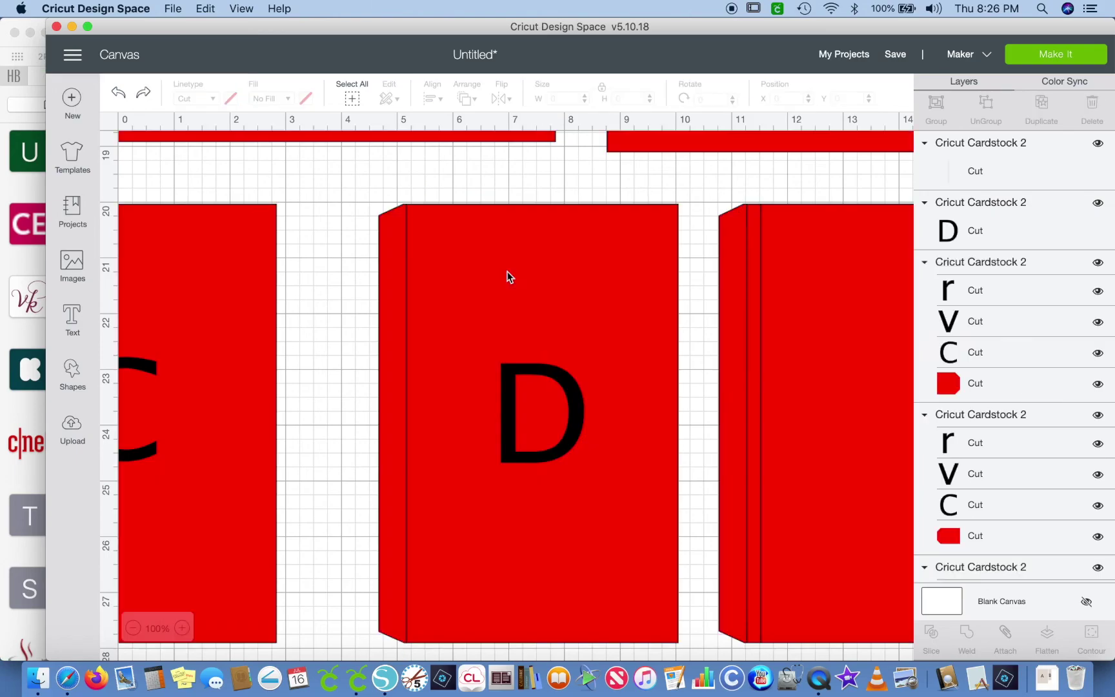
- Attach the D piece's red panel, fold line and letter D together
left_click_drag(334, 174, 713, 665)
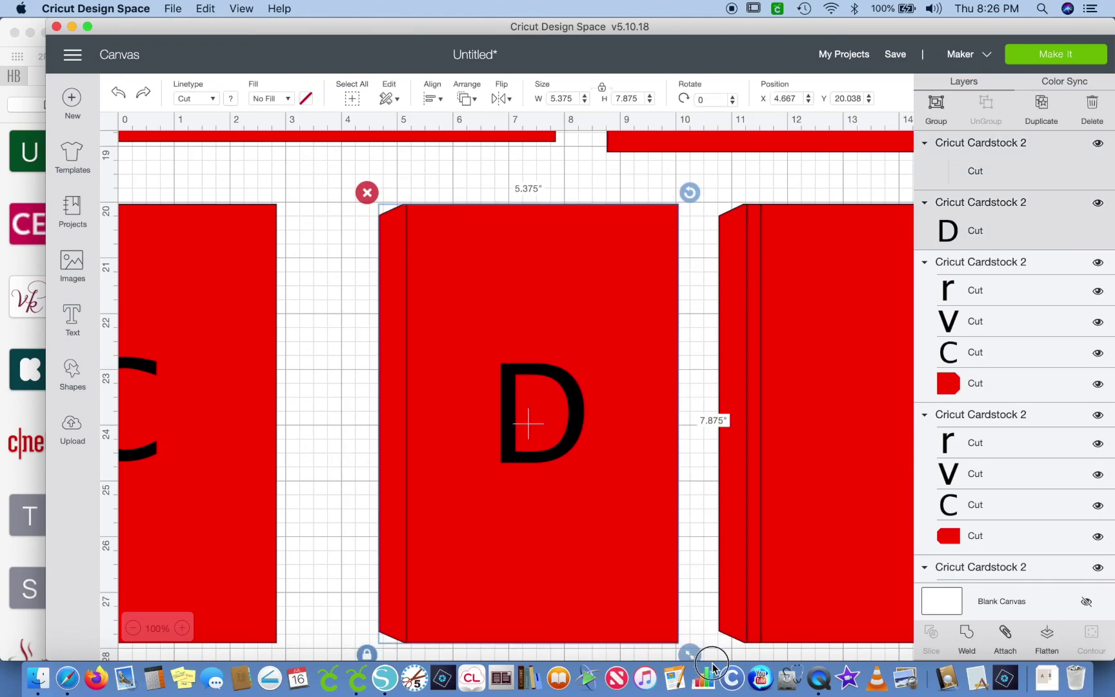
left_click(1007, 634)
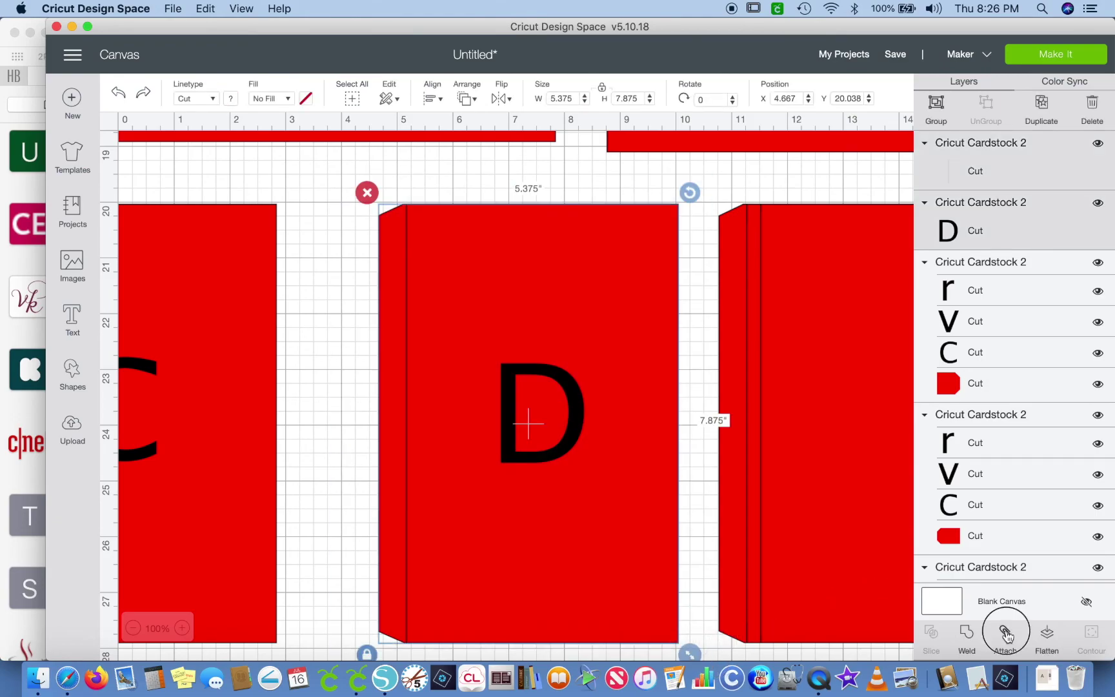
- Ungroup the E piece and send its red panel to the back so that the letter E lies on top
scroll(841, 456, "right", 10)
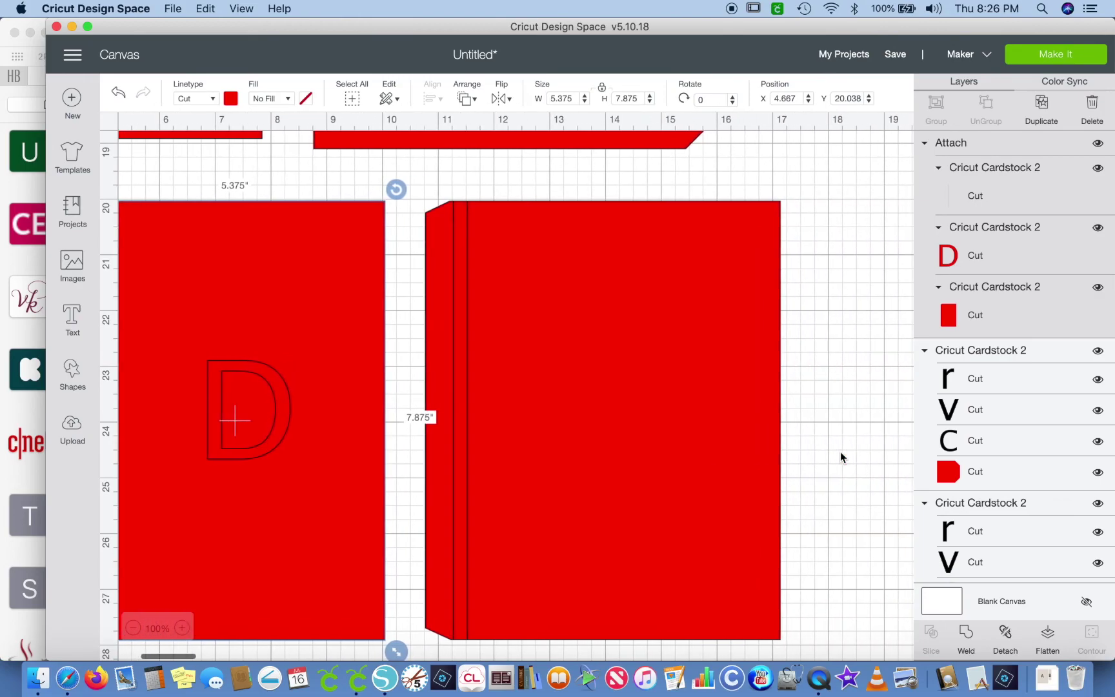
left_click(622, 373)
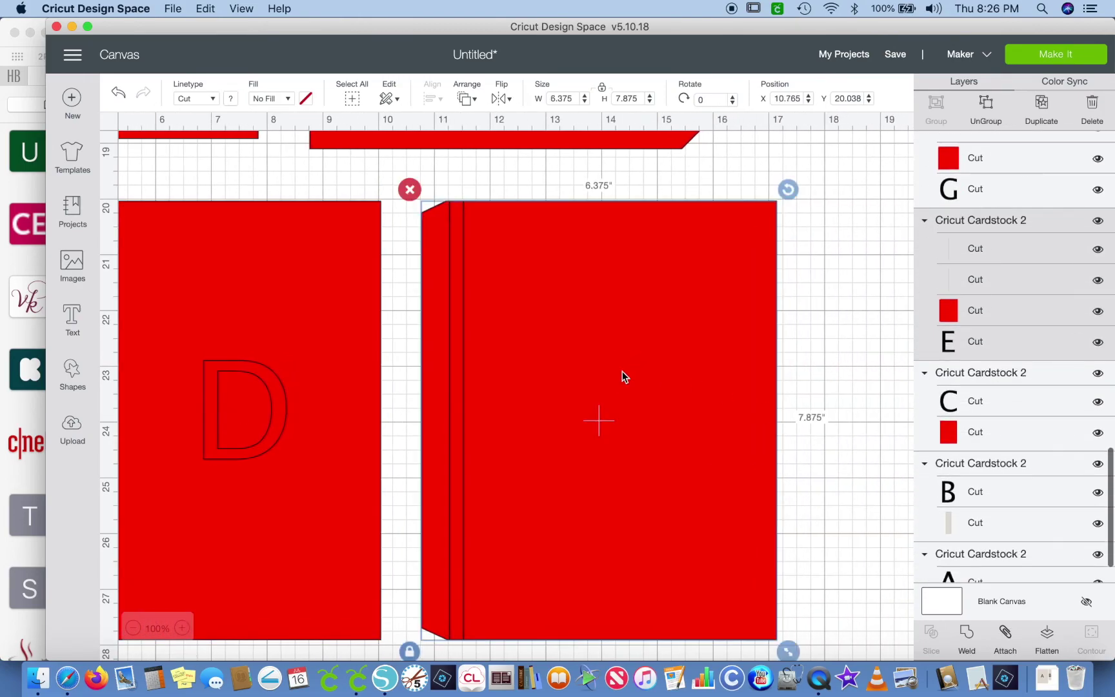
left_click(986, 107)
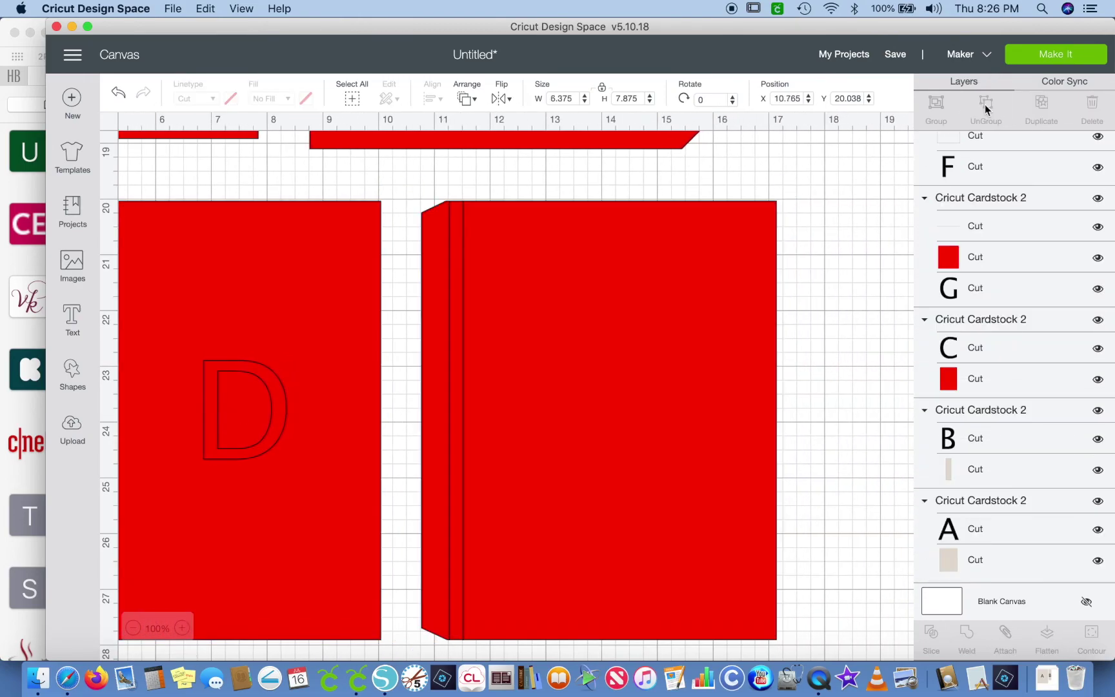
left_click(599, 340)
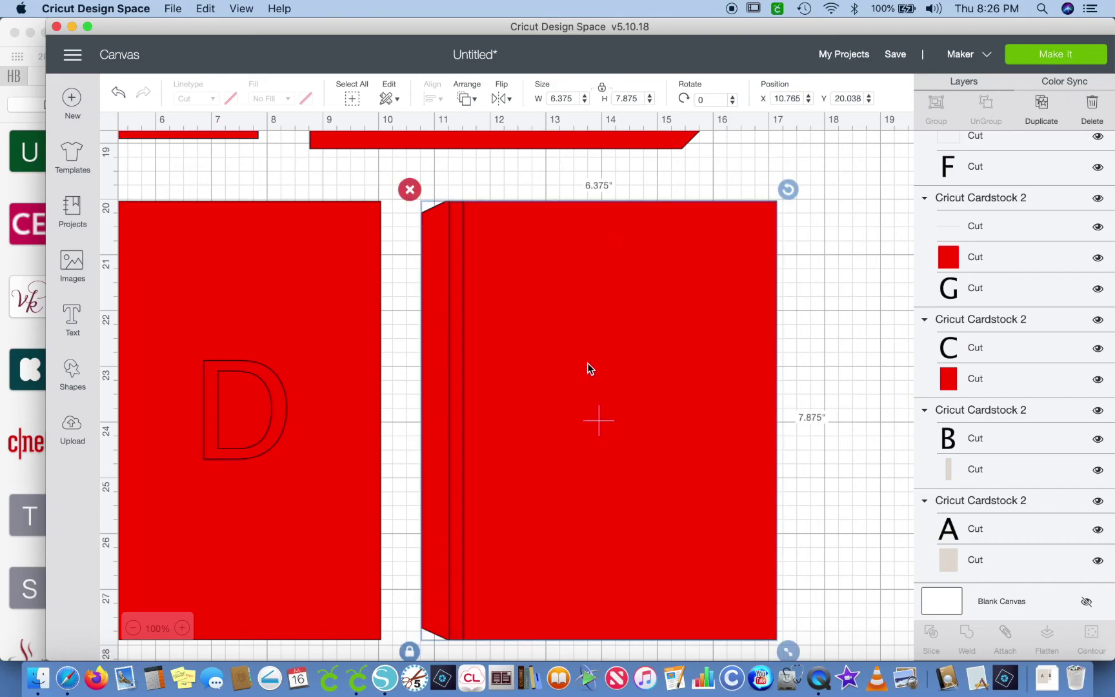
left_click(466, 99)
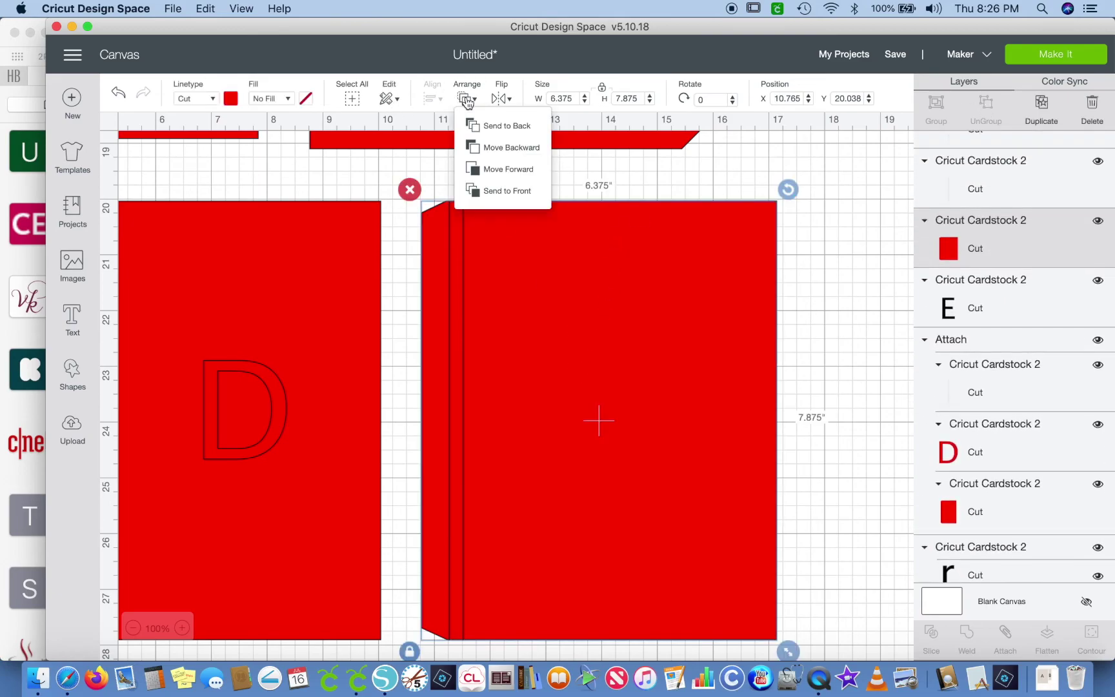
left_click(485, 123)
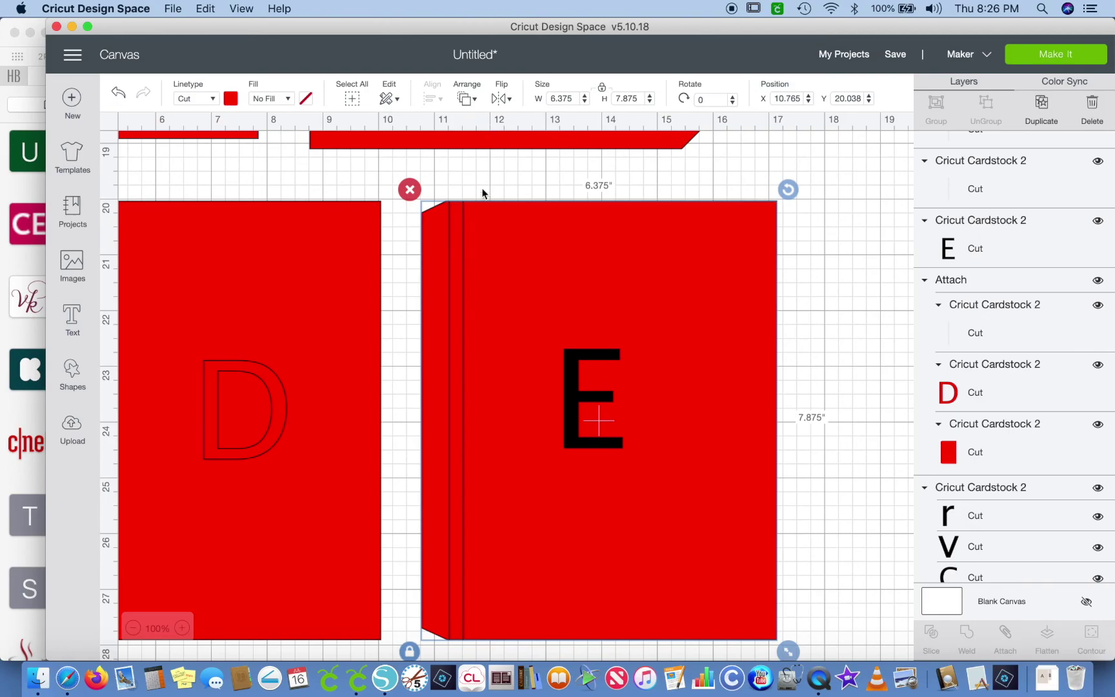
- Change the linetype of the E piece's letter E from Cut to Draw
left_click(570, 372)
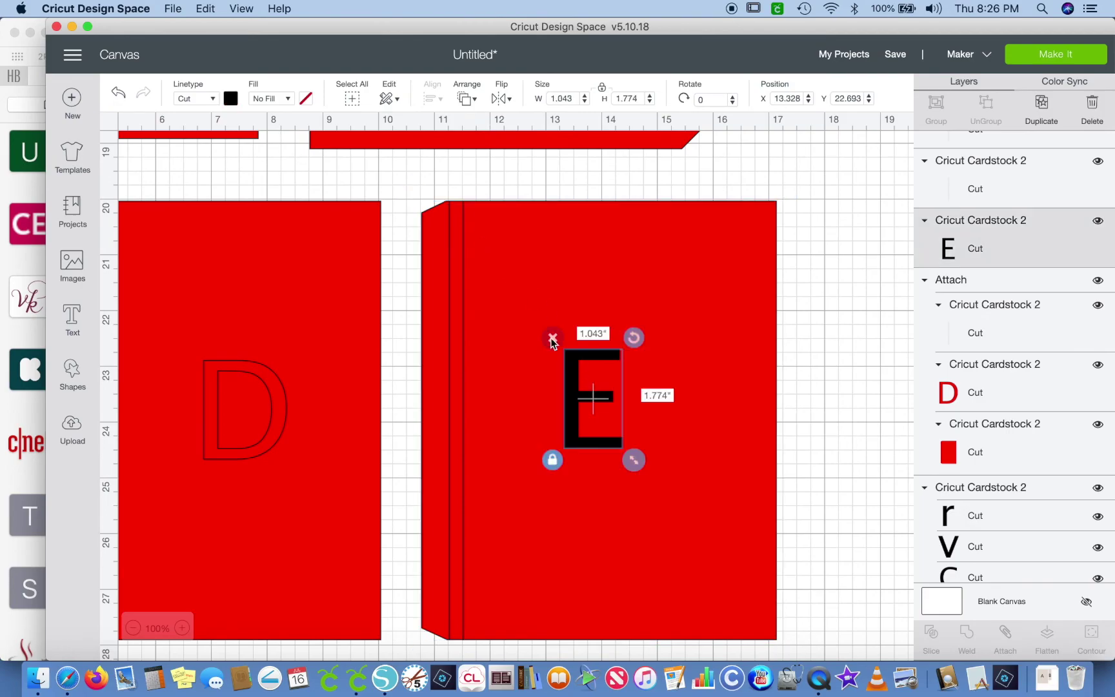
left_click(212, 100)
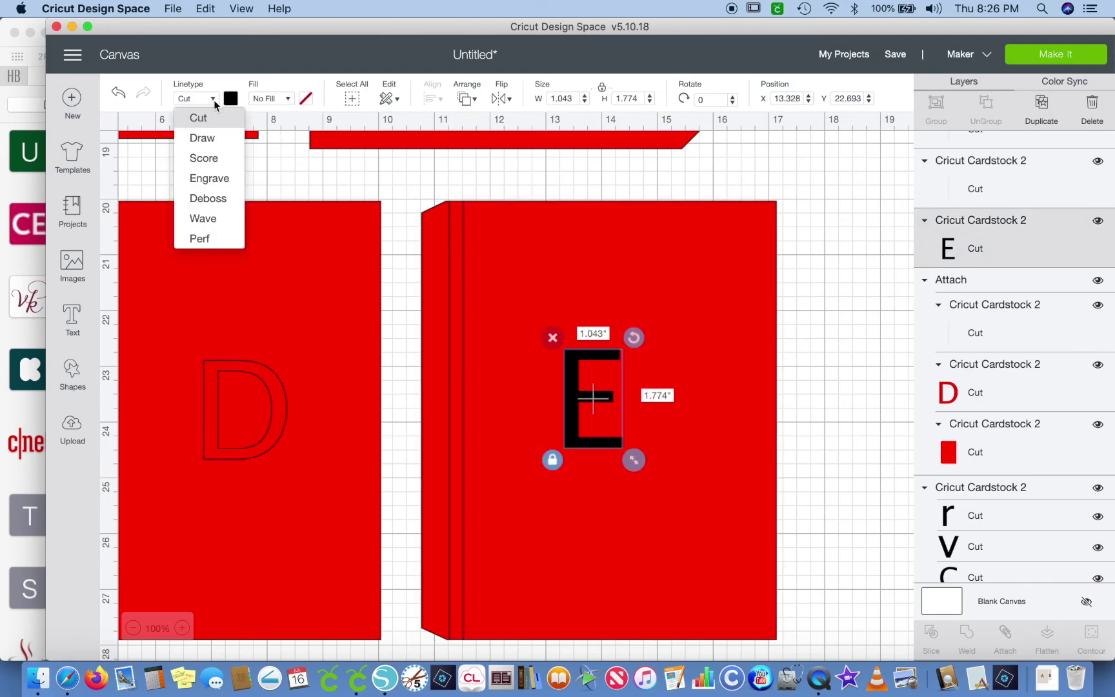
left_click(205, 138)
- Try setting the E piece's panel and fold lines to Score together, and undo that change
mouse_move(430, 179)
left_mouse_down()
mouse_move(478, 336)
mouse_move(486, 653)
left_mouse_up()
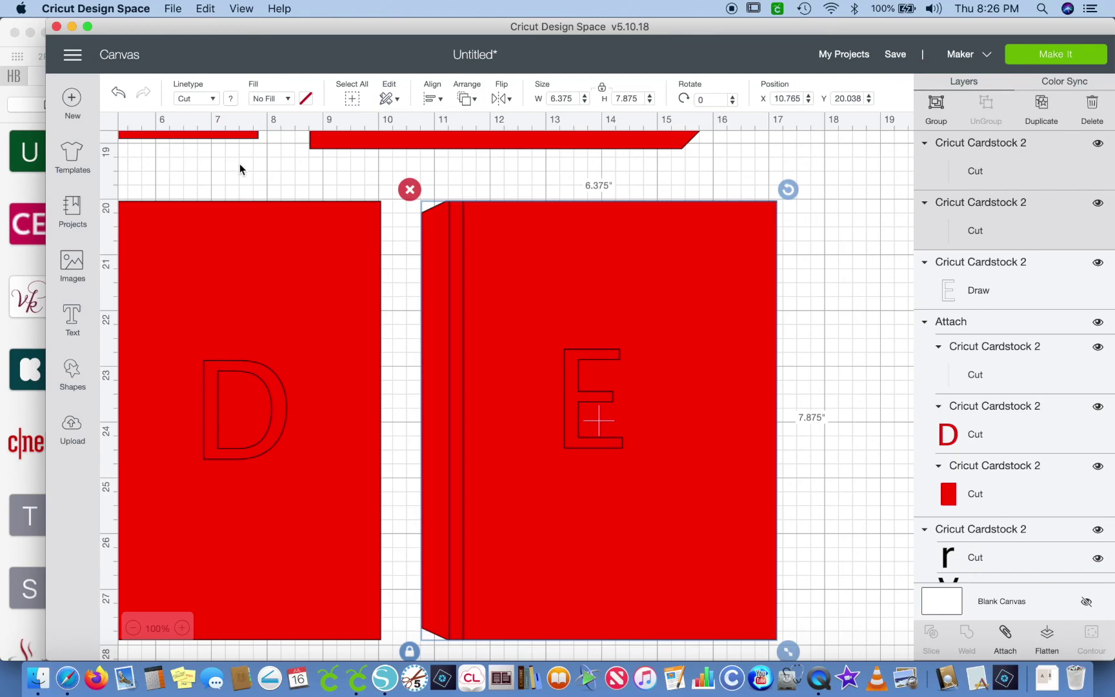
left_click(212, 100)
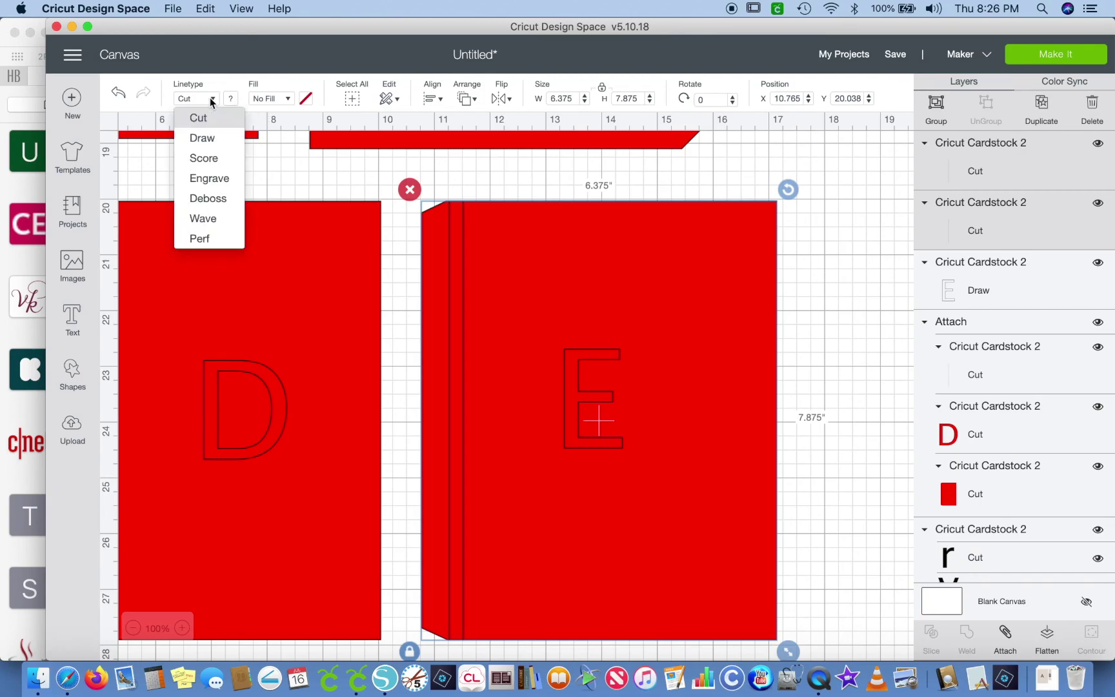
left_click(210, 159)
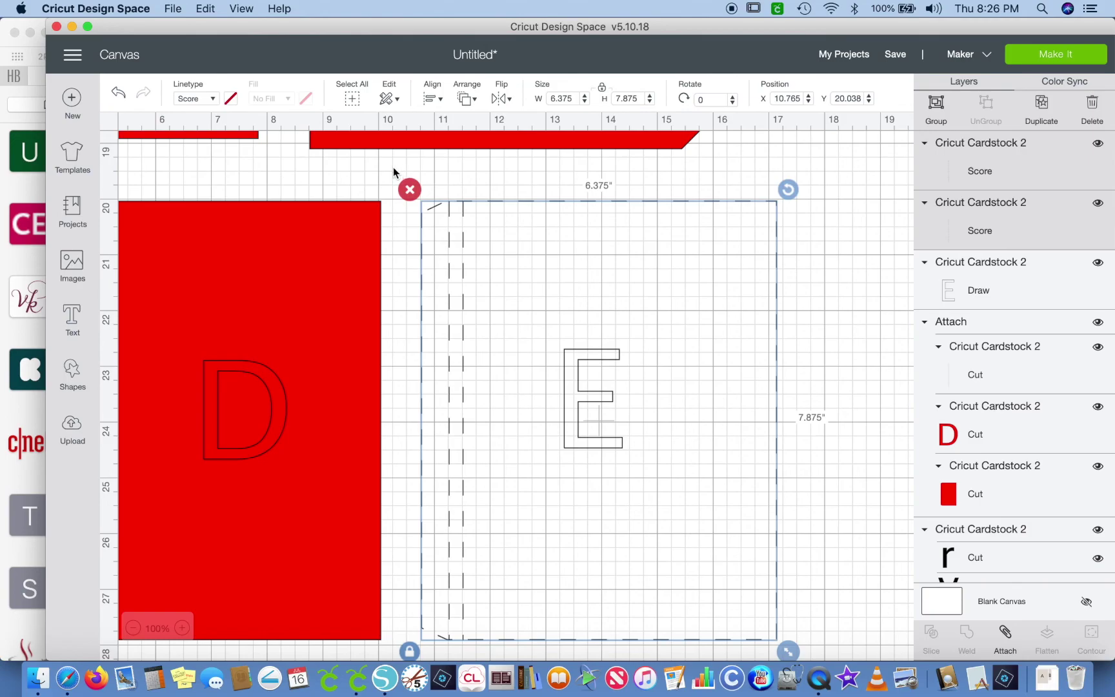
key("super+z")
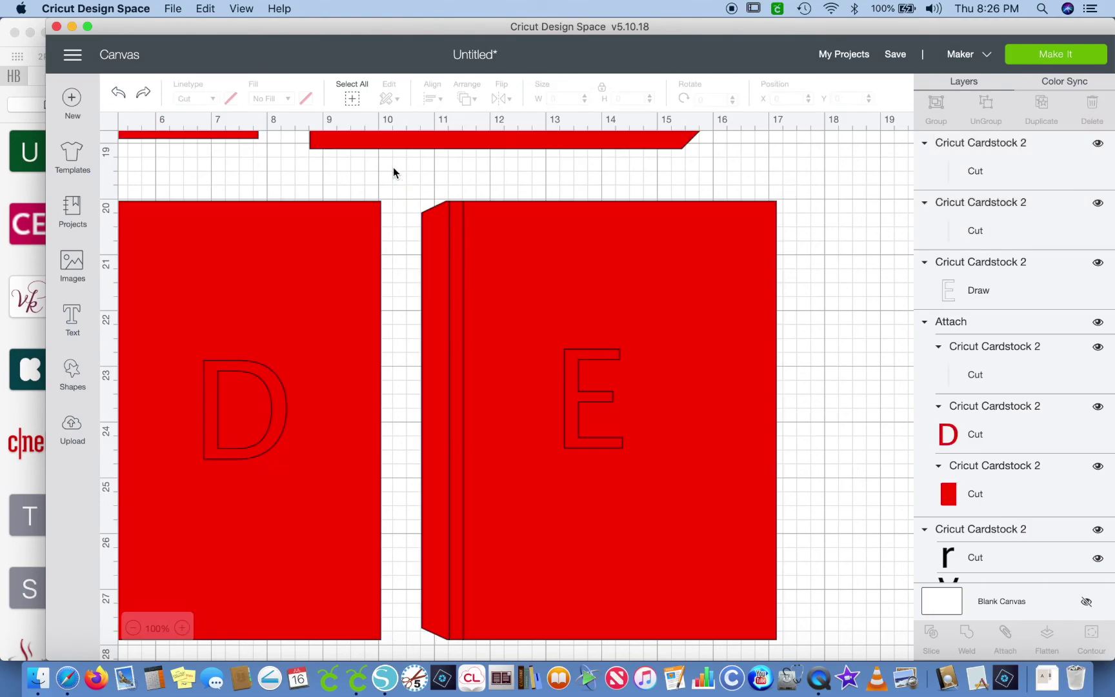
- Set only the E piece's two vertical fold lines to the Score linetype
left_click(463, 239)
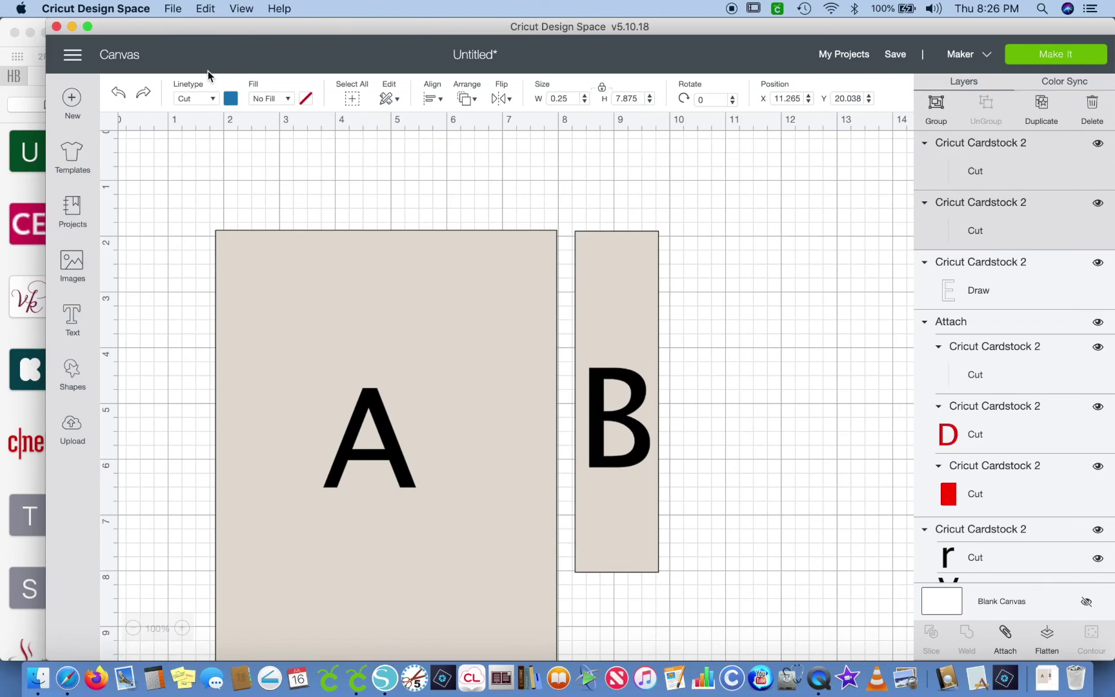
left_click(209, 98)
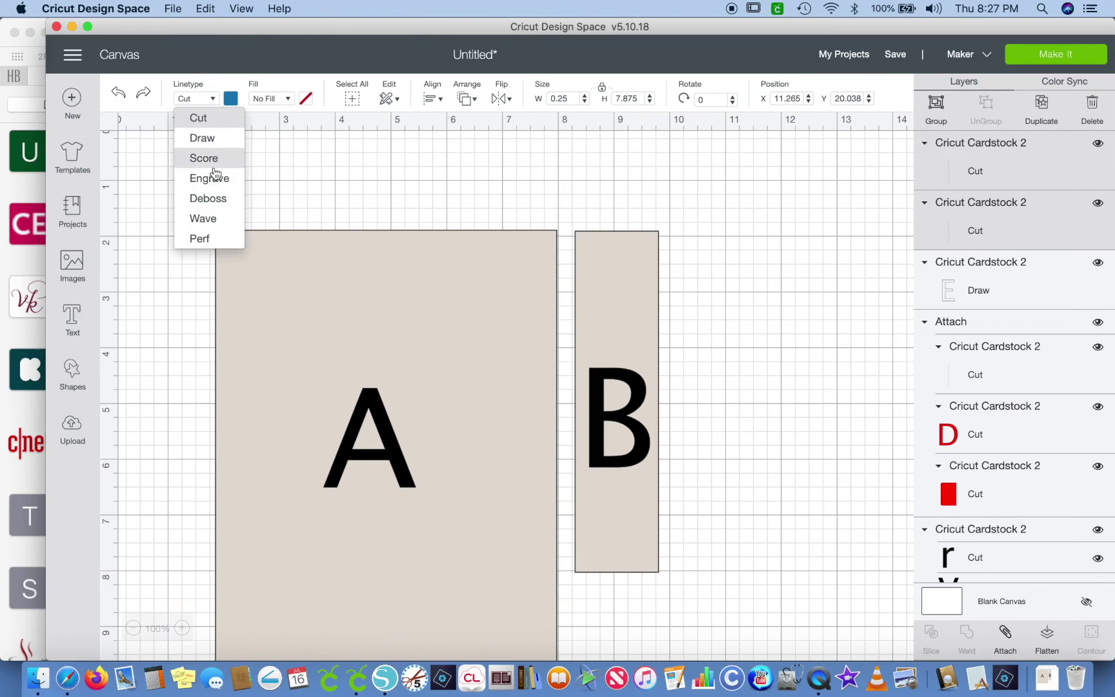
left_click(213, 161)
- Attach the E piece's red panel, two score lines and drawn letter E together
scroll(732, 400, "down", 15)
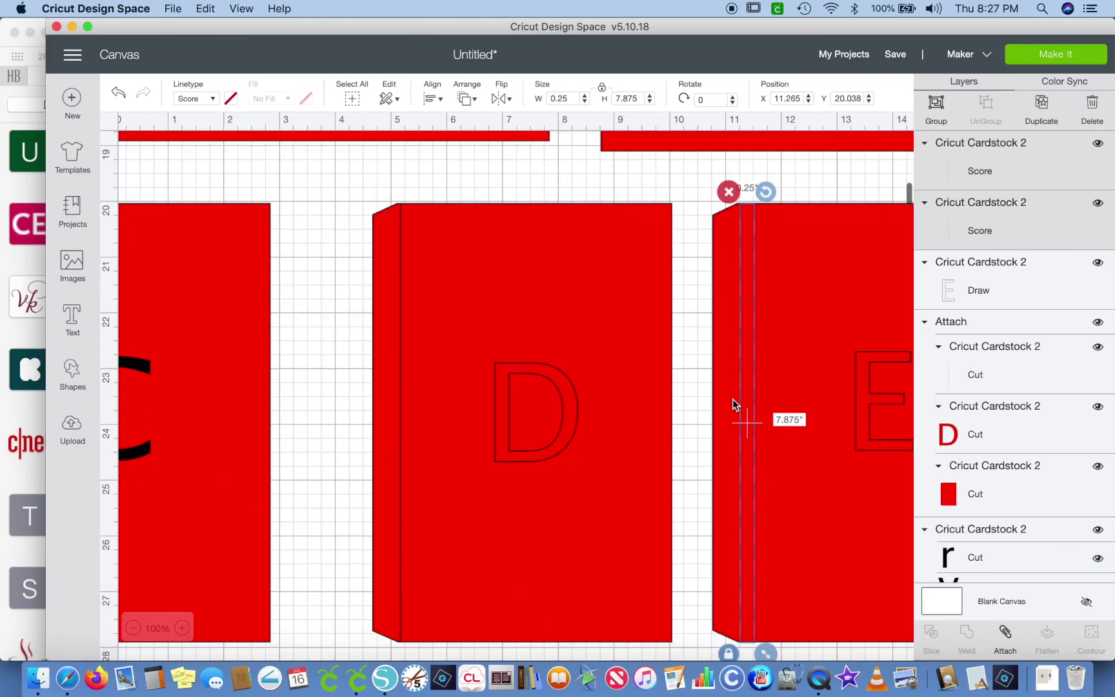
scroll(732, 398, "right", 10)
left_click_drag(332, 174, 800, 653)
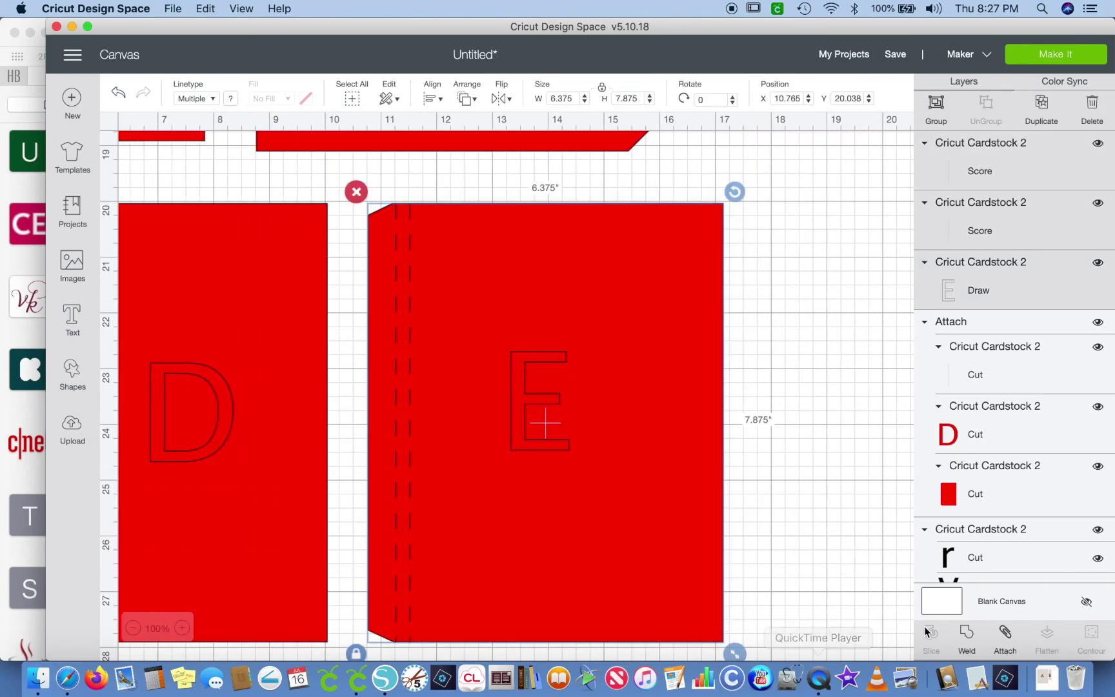
left_click(1010, 640)
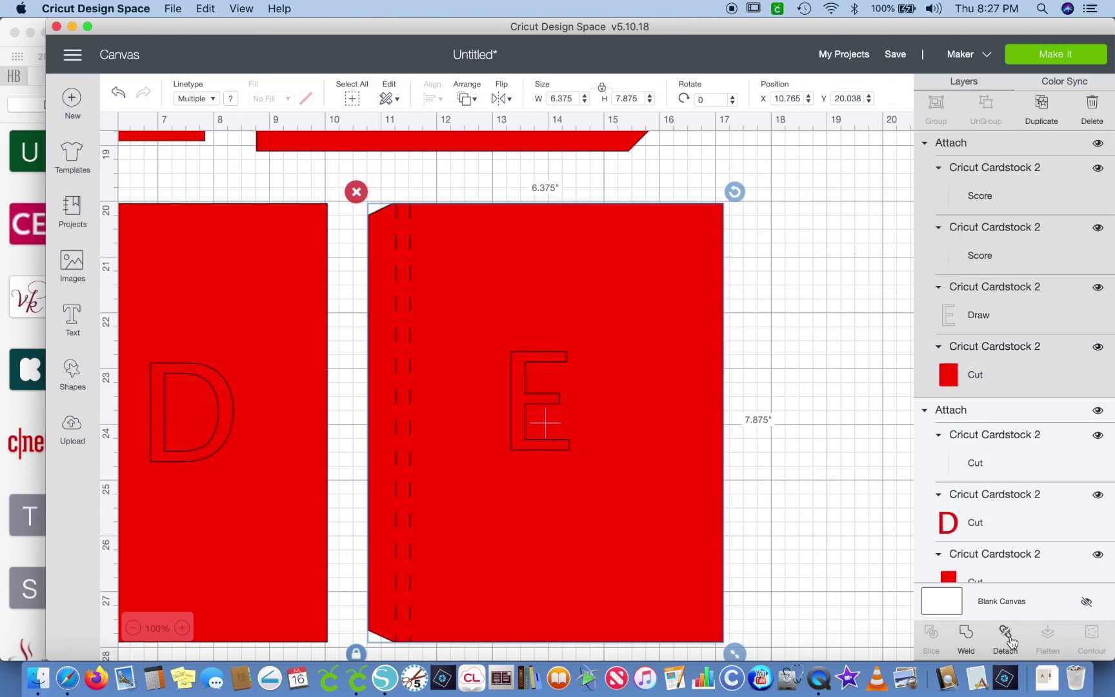
- Duplicate the attached E piece three times to make four E pieces in all
key("super+d")
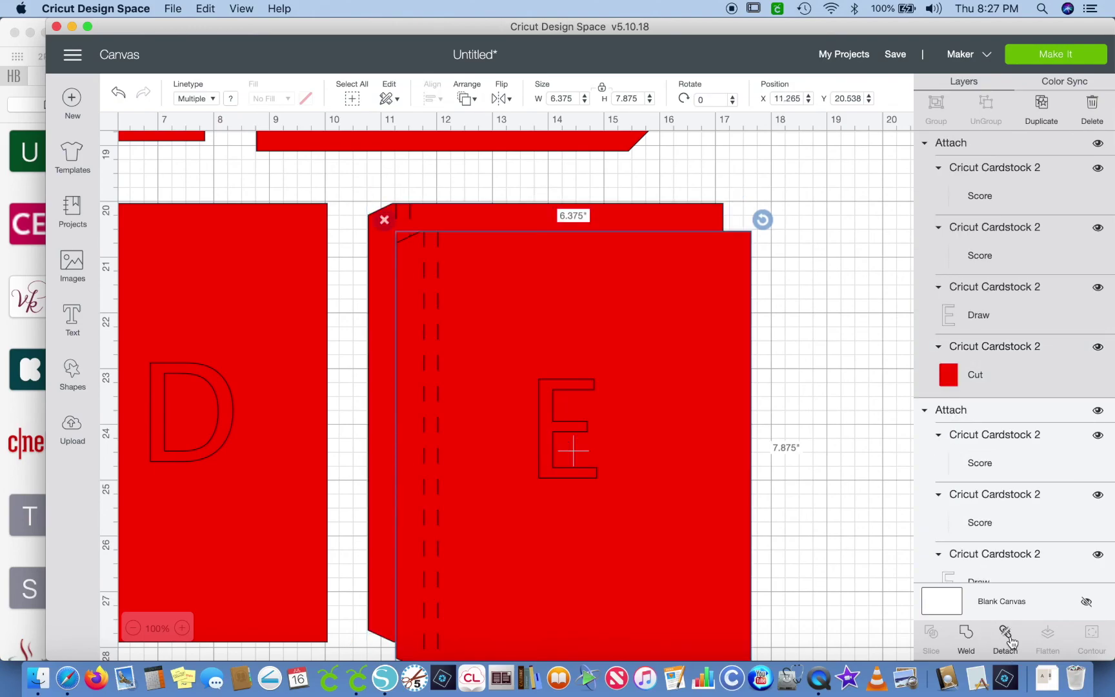
scroll(864, 500, "left", 5)
scroll(864, 499, "left", 10)
scroll(864, 499, "right", 13)
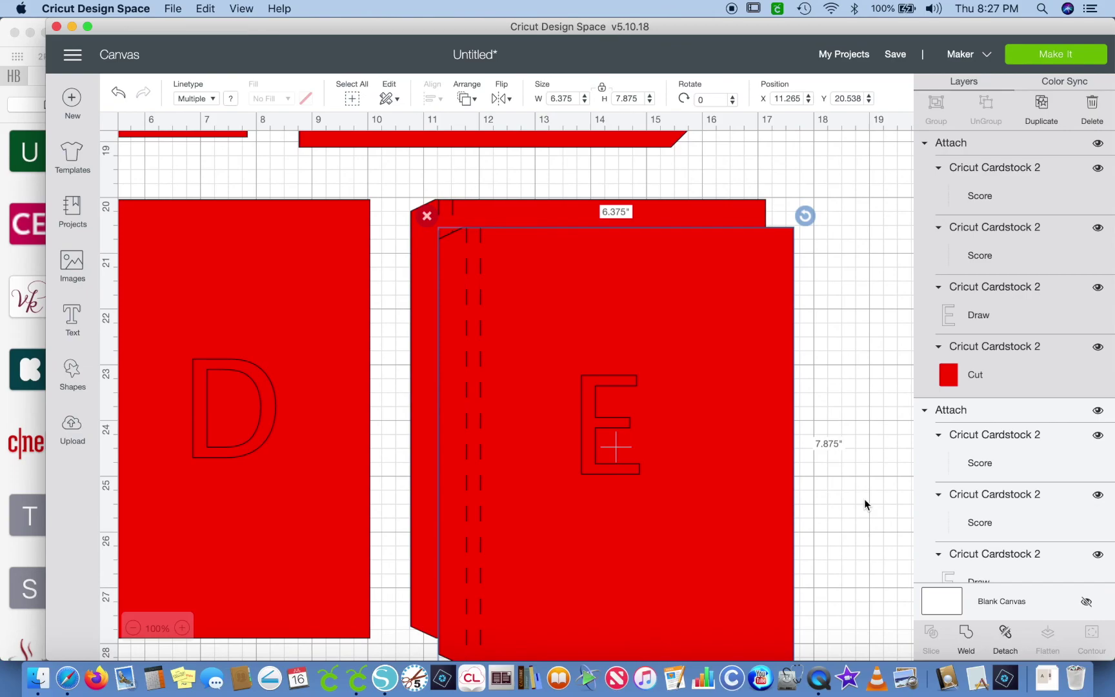
key("super+d")
key("super+d")
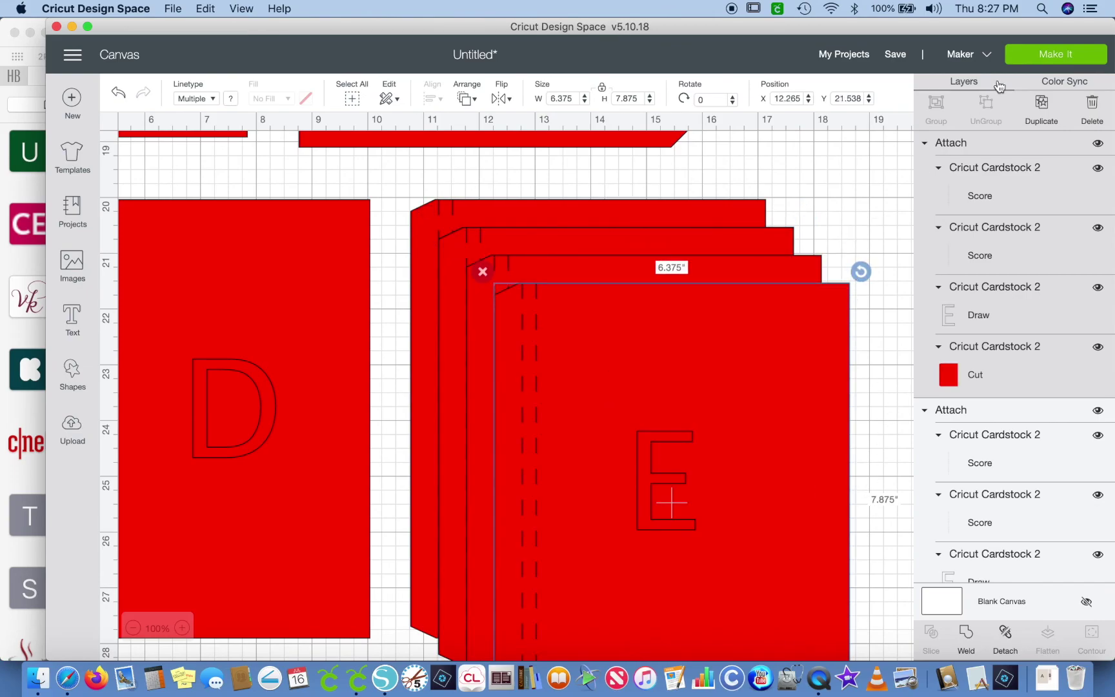
- Open the mat preparation preview and inspect the operations listed for the mats, including the E piece on mat 9
left_click(1028, 56)
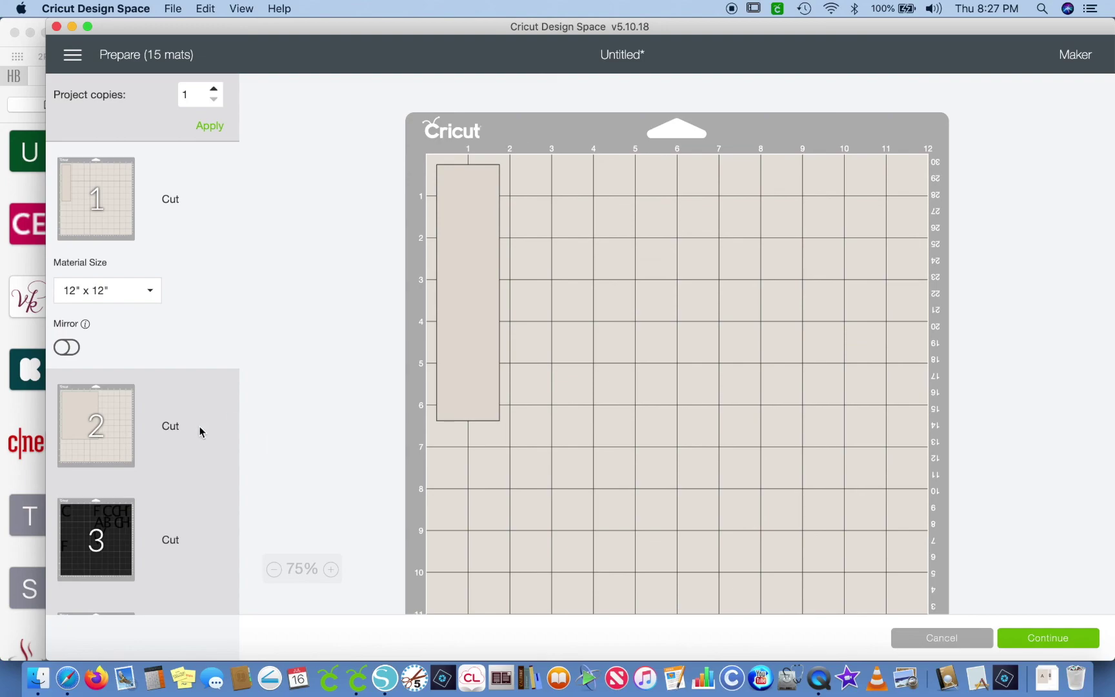
scroll(200, 431, "down", 10)
scroll(200, 431, "down", 5)
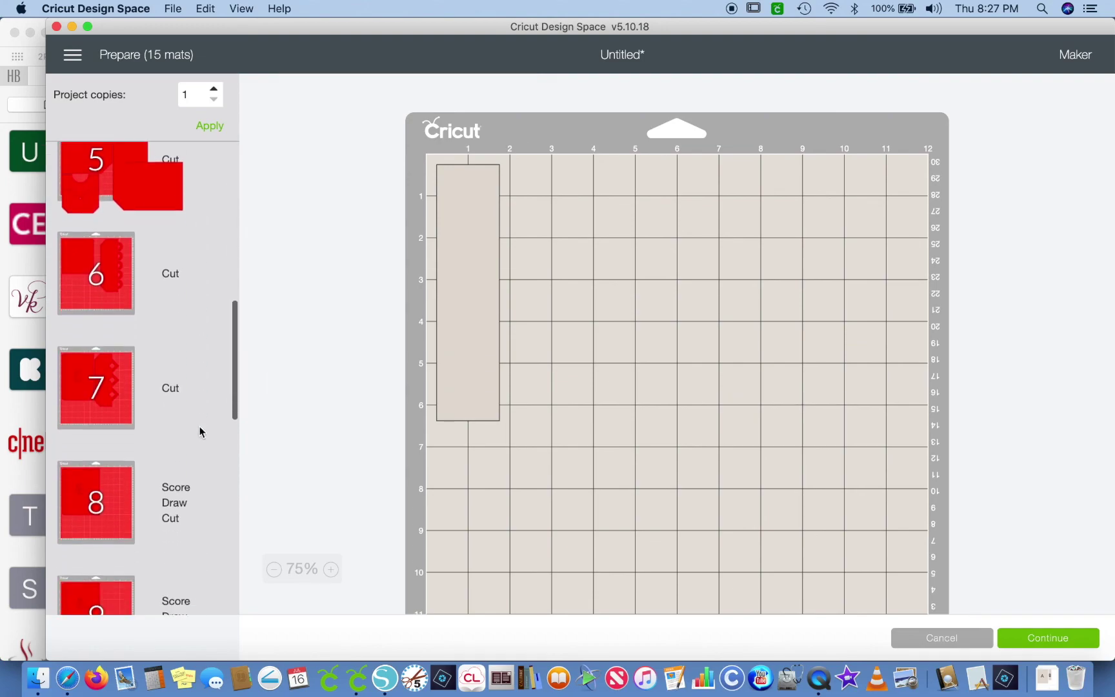
scroll(200, 431, "down", 8)
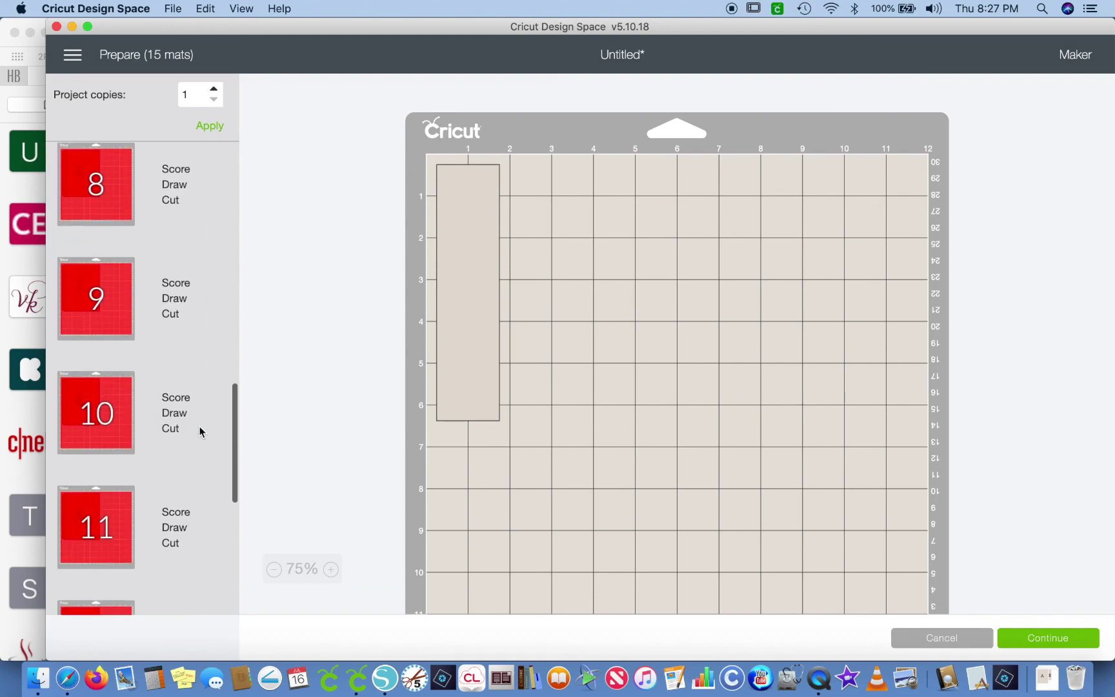
scroll(200, 430, "up", 5)
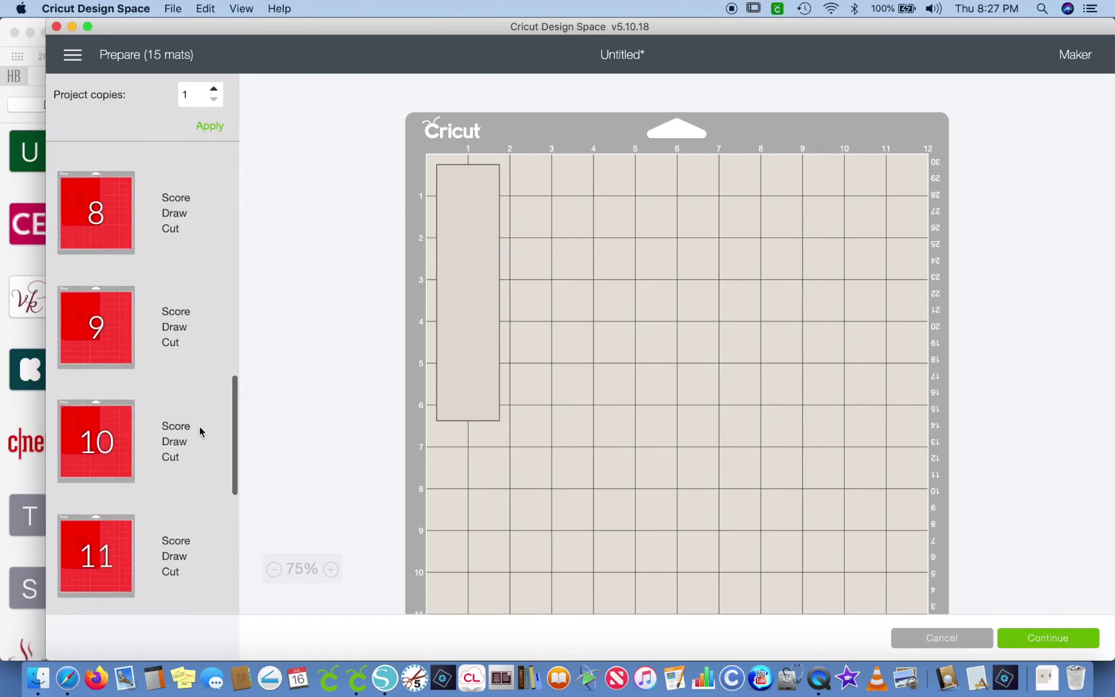
left_click(80, 333)
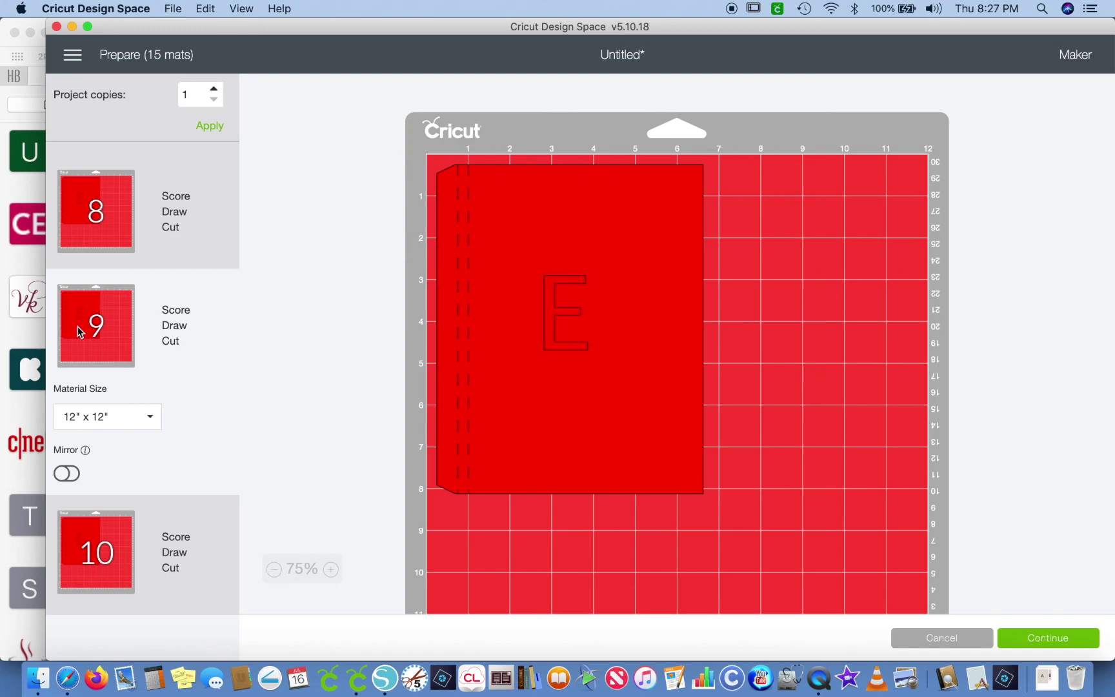
- Switch to Silhouette Studio and look over the lettered pieces in the Cricut Cardstock 2 document
left_click(385, 677)
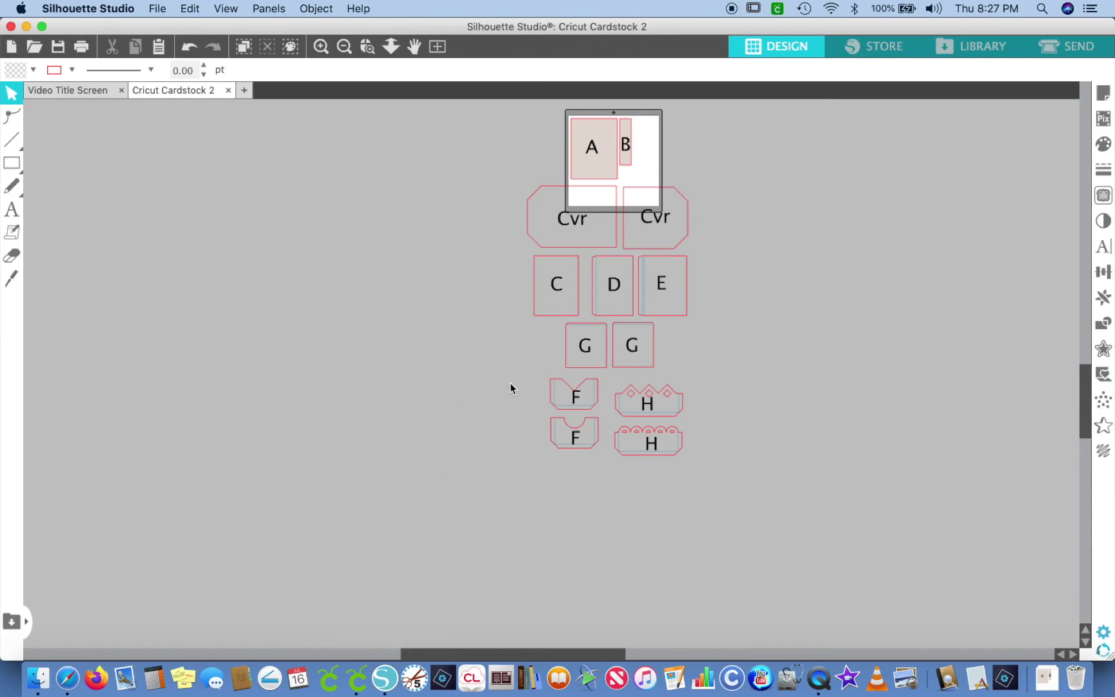
scroll(510, 387, "up", 3)
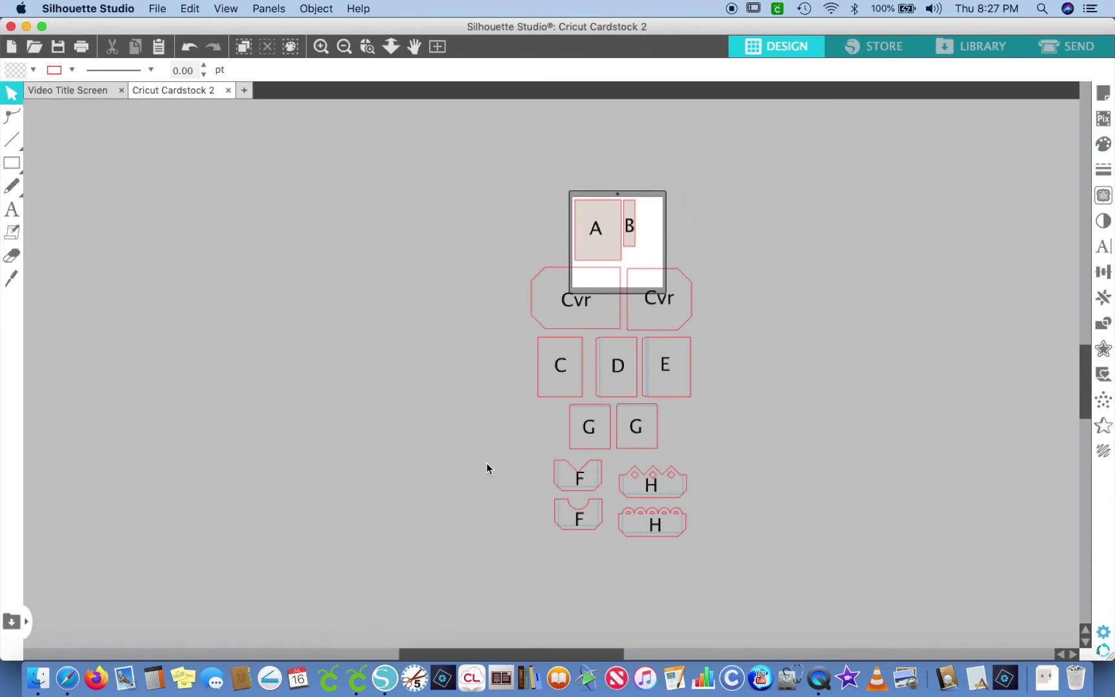